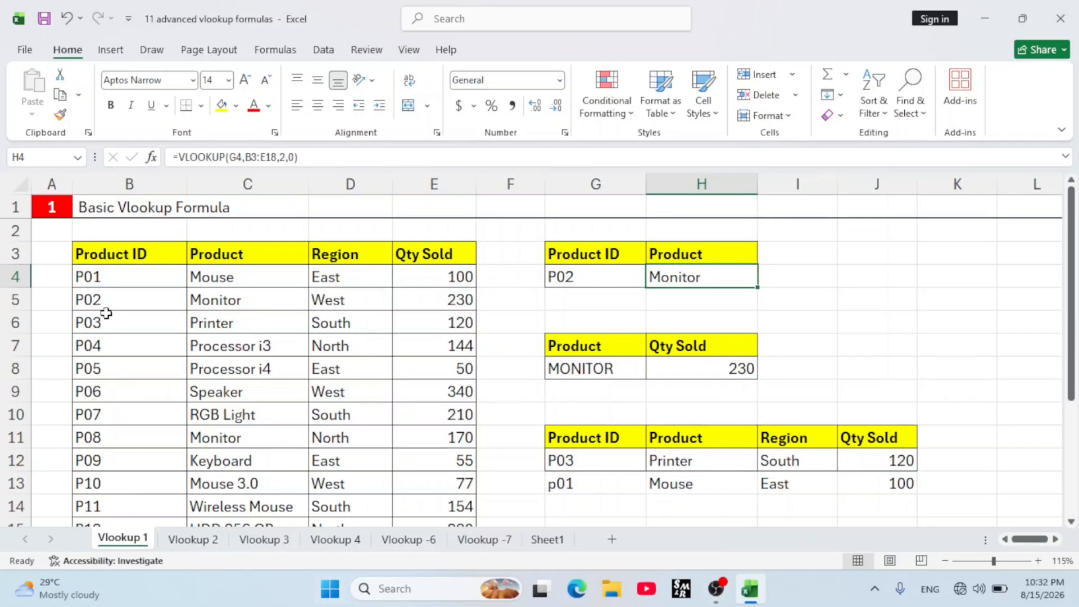
# - Review the lesson titles on the Vlookup 1, Vlookup 2 and Vlookup 3 sheets
pyautogui.click(121, 206)
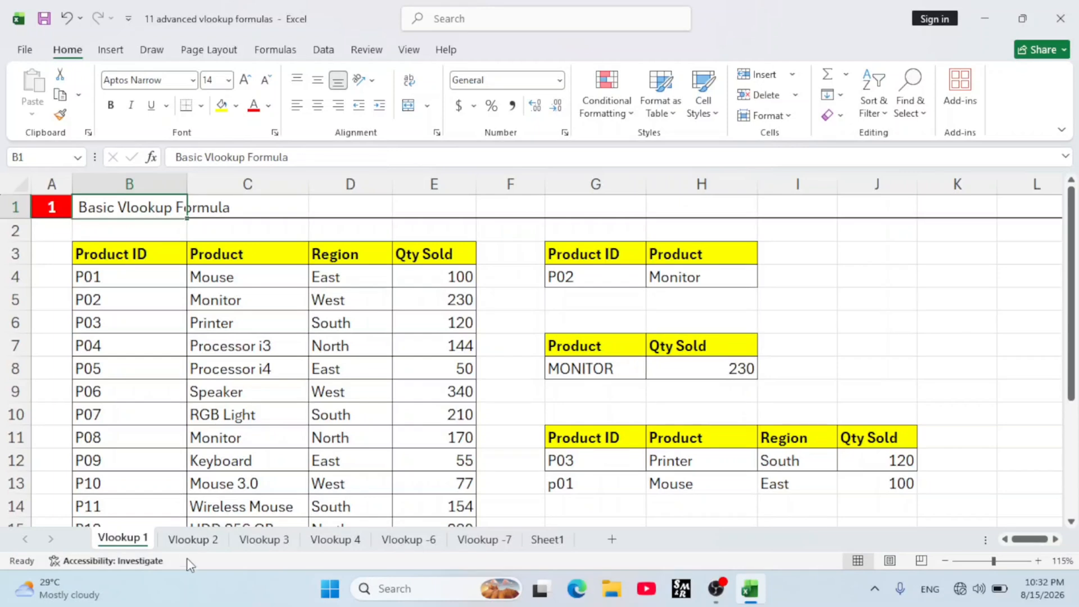
pyautogui.click(192, 539)
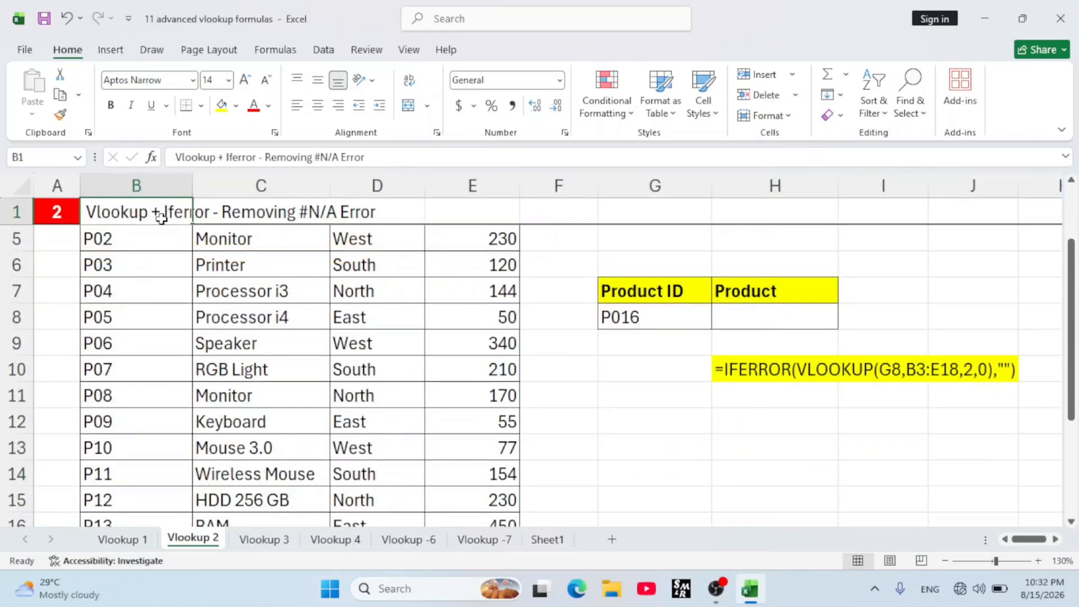
pyautogui.click(259, 539)
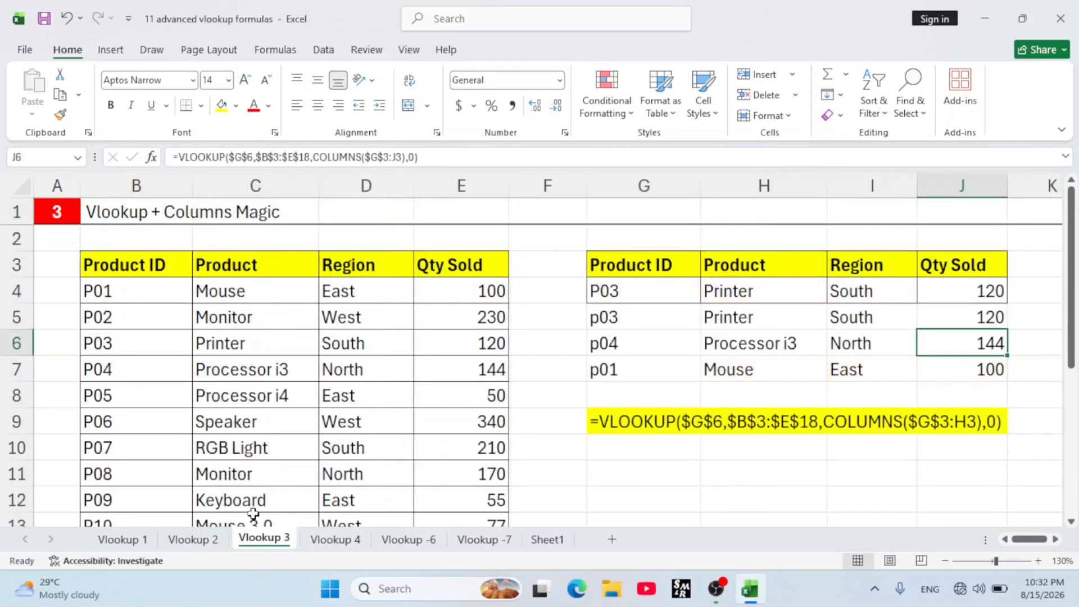
pyautogui.click(157, 206)
pyautogui.click(207, 211)
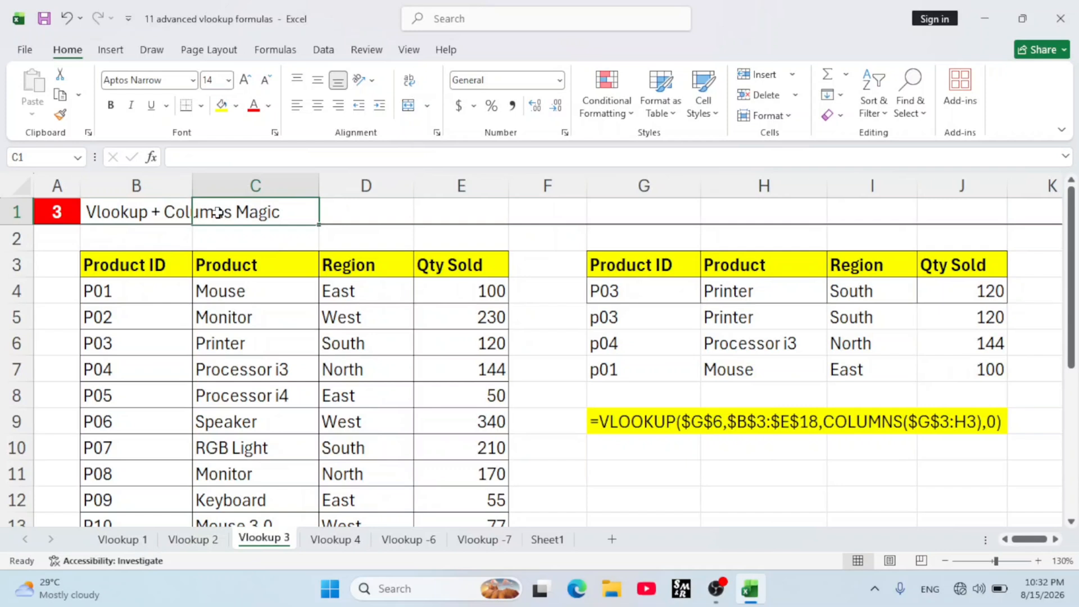
pyautogui.click(185, 216)
pyautogui.click(225, 216)
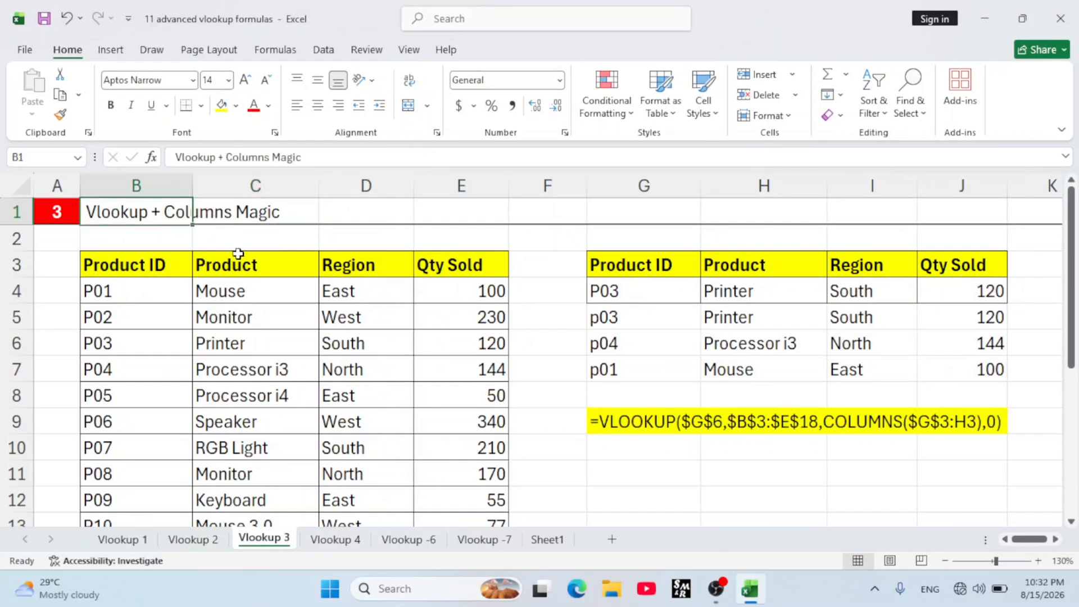
# - On the Vlookup 4 sheet, choose P02 from the Product ID dropdown in G4
pyautogui.click(350, 545)
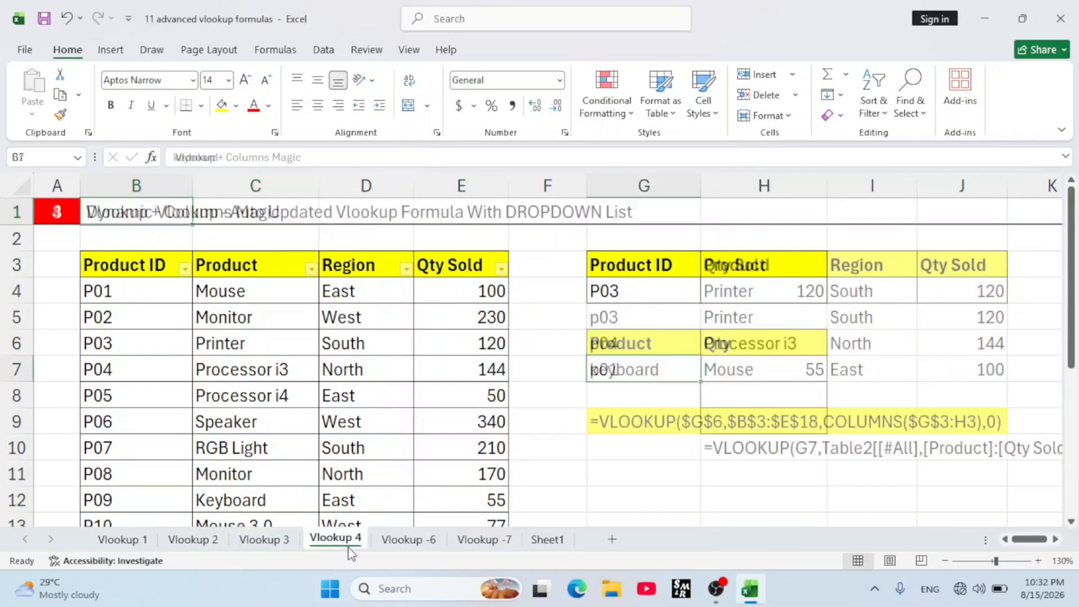
pyautogui.click(136, 221)
pyautogui.click(216, 216)
pyautogui.click(371, 221)
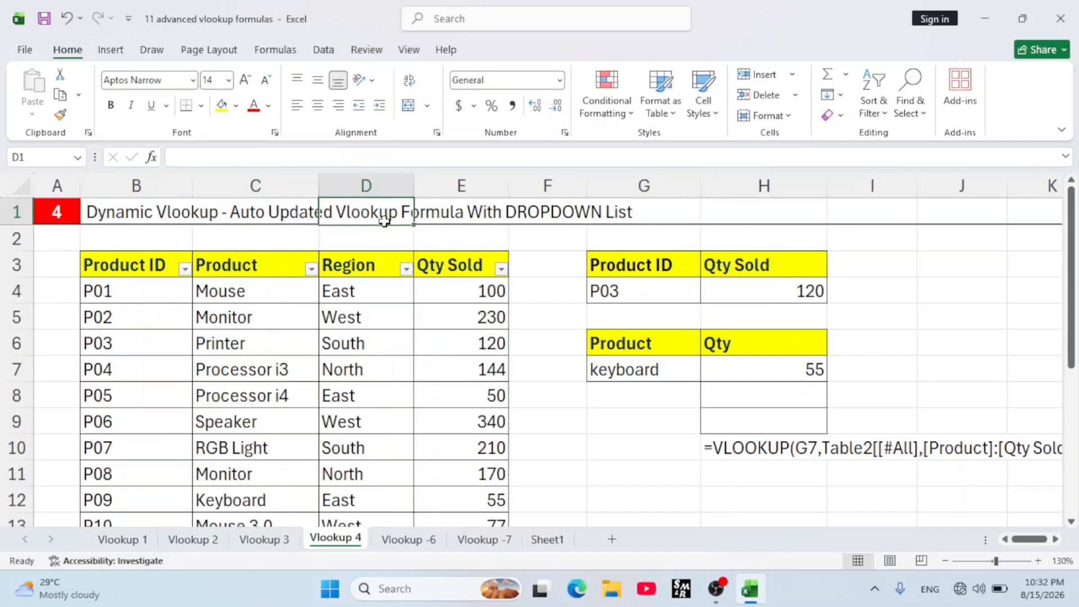
pyautogui.click(654, 375)
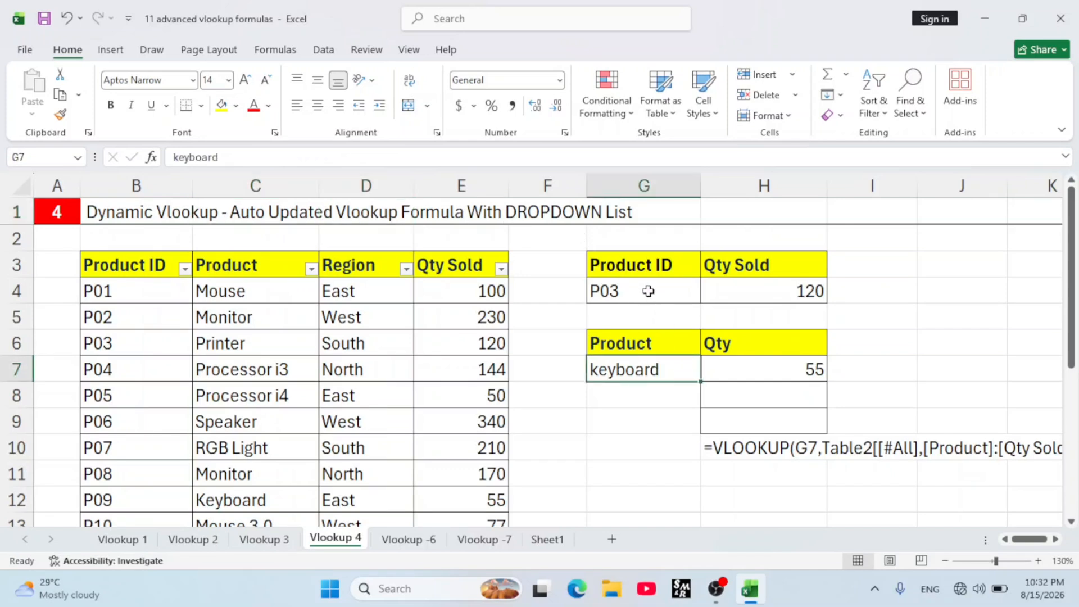
pyautogui.click(646, 290)
pyautogui.click(707, 294)
pyautogui.click(641, 322)
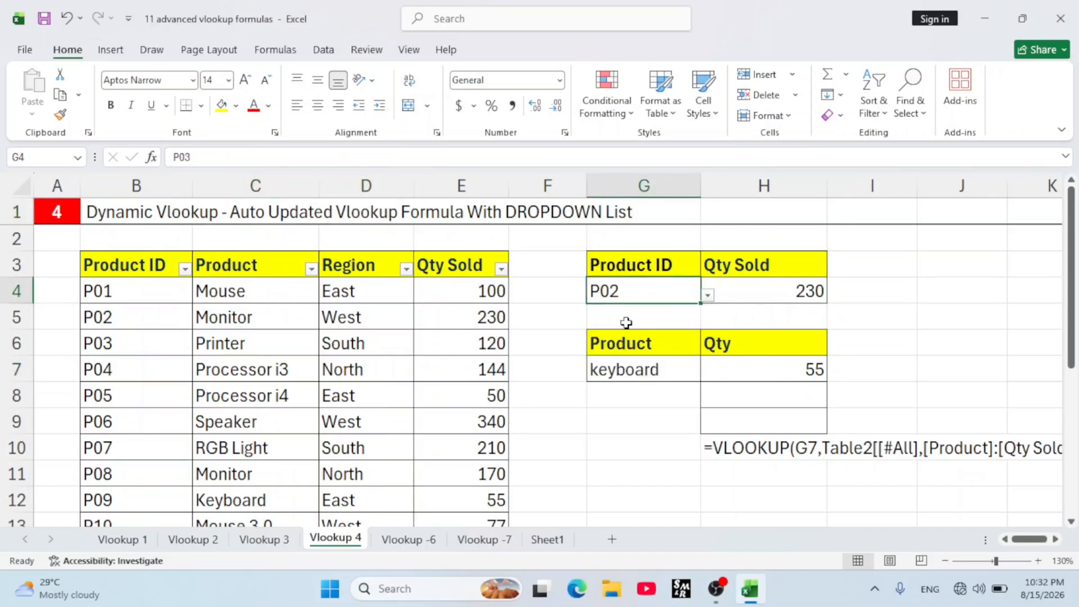
# - Review the Vlookup Hack example on the Vlookup -6 sheet, including the monthly lookup formula for product P07
pyautogui.click(400, 538)
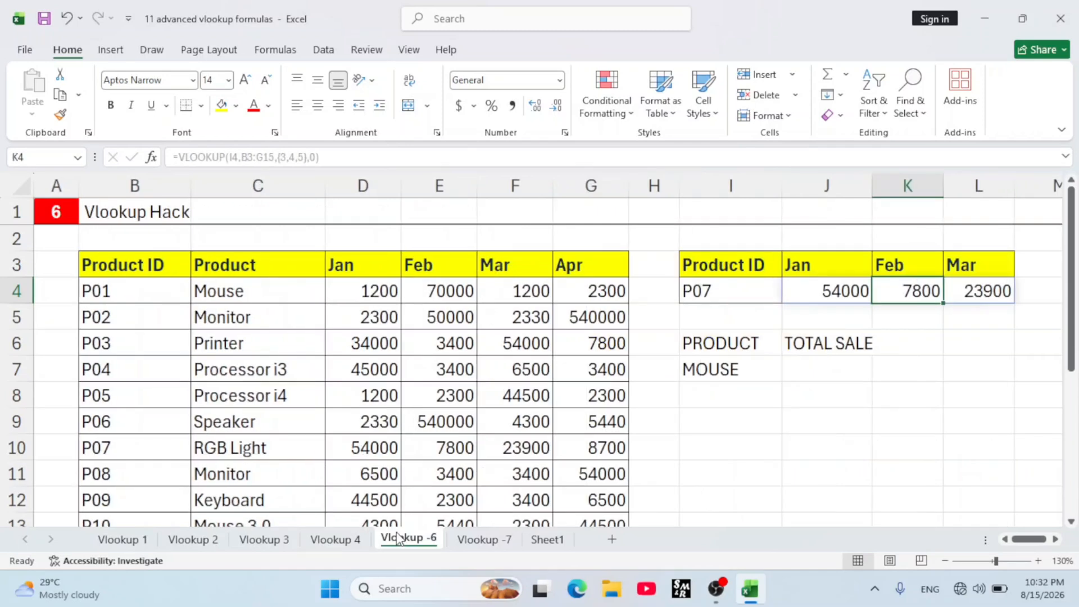
pyautogui.click(134, 214)
pyautogui.click(334, 286)
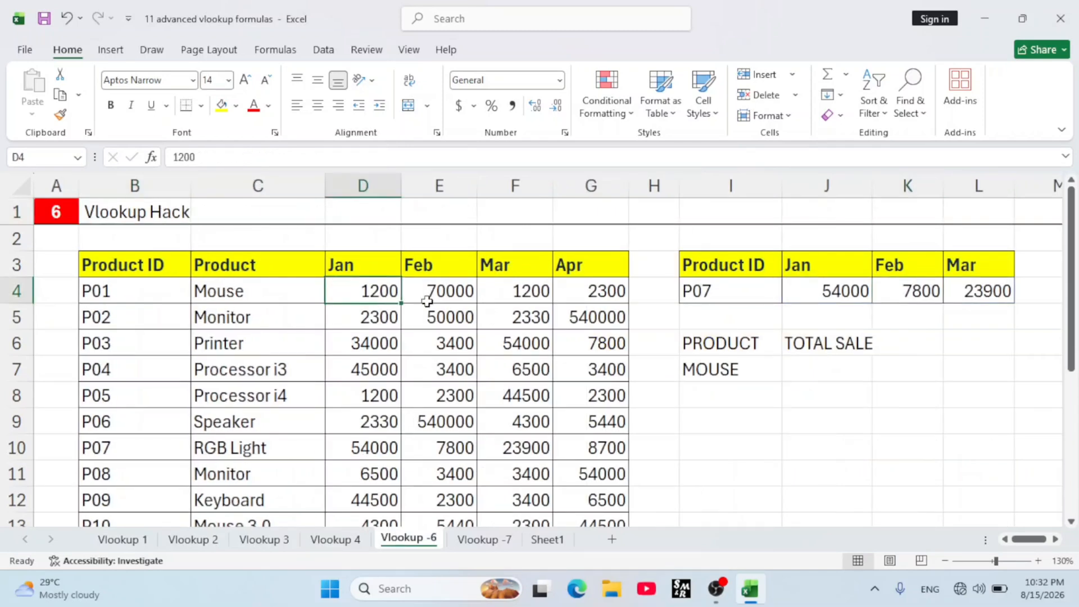
pyautogui.click(643, 330)
pyautogui.click(736, 346)
pyautogui.click(743, 288)
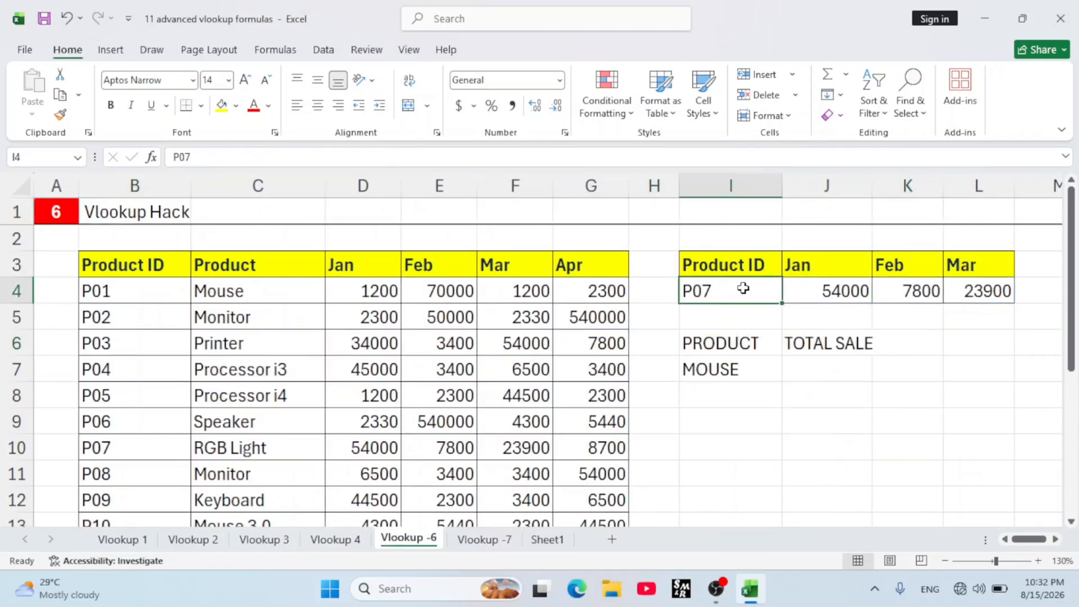
pyautogui.click(807, 288)
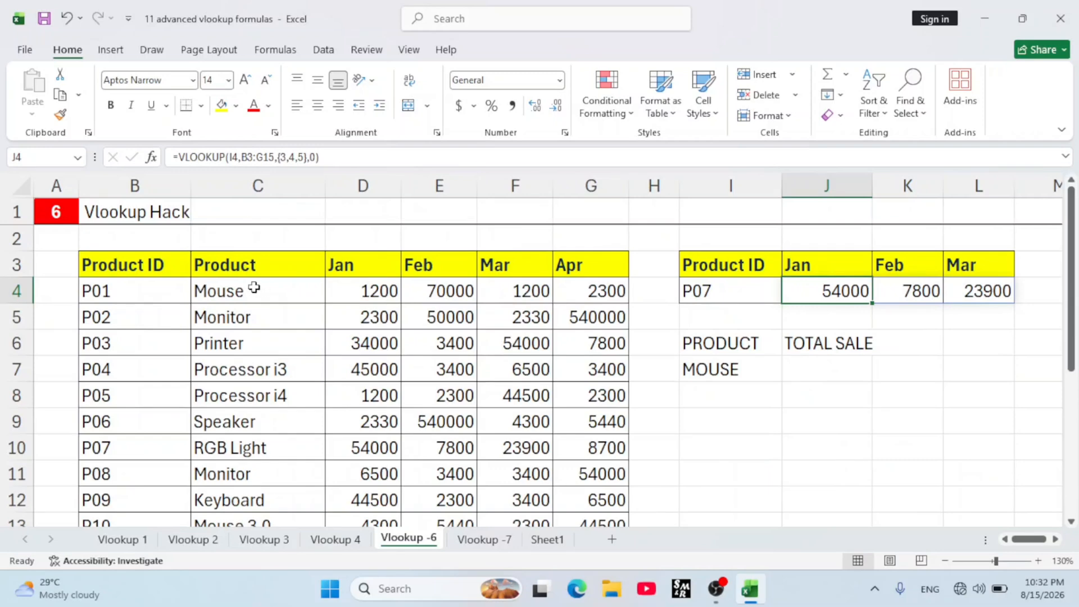
# - Review the Vlookup + Sum example on the Vlookup -7 sheet, including the Total Sale formula in J4, and open Sheet1
pyautogui.click(469, 539)
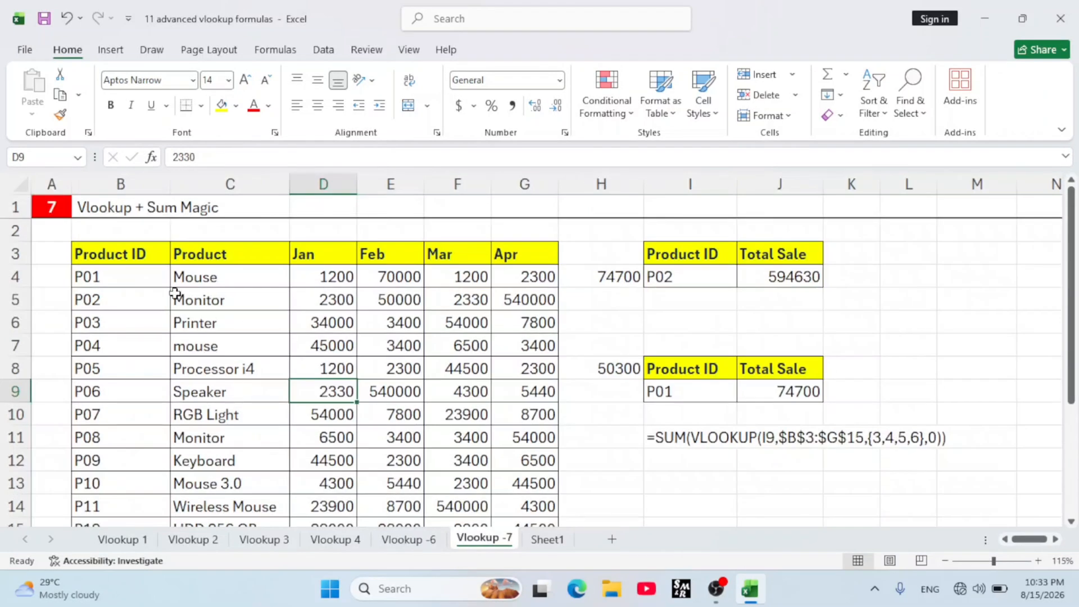
pyautogui.click(153, 208)
pyautogui.click(542, 317)
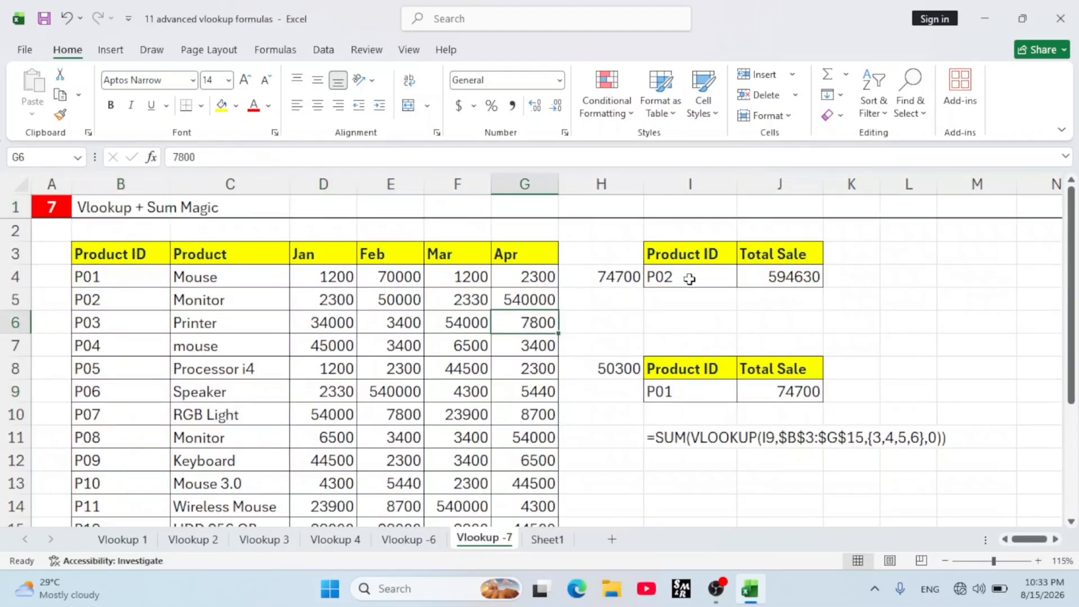
pyautogui.click(689, 279)
pyautogui.click(763, 275)
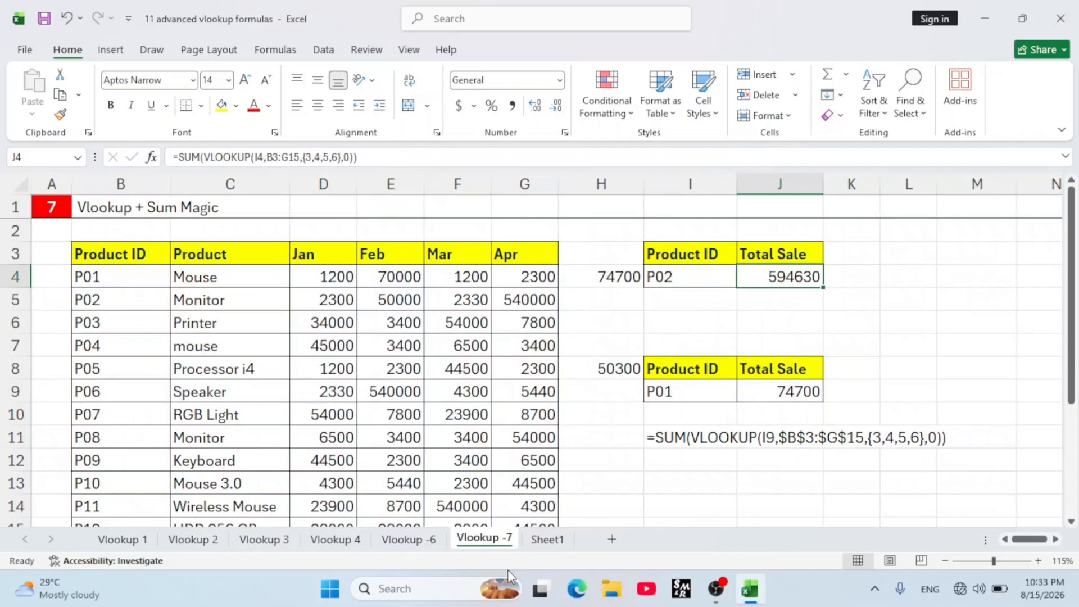
pyautogui.click(540, 540)
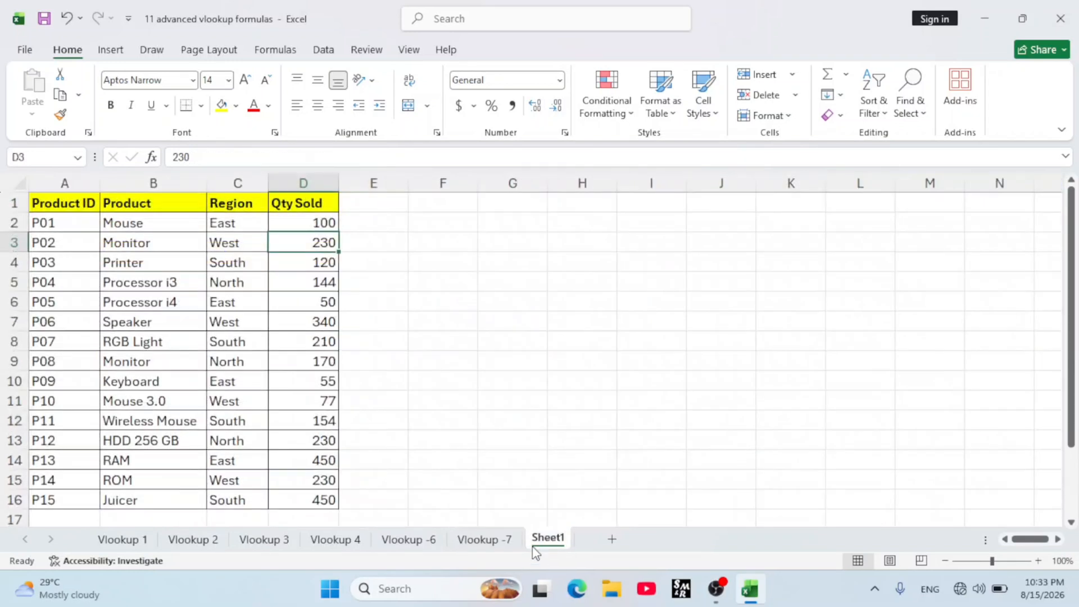
# - Return to the Vlookup 1 sheet and examine the product table and the lookup formula in H4 for product ID P02
pyautogui.click(116, 539)
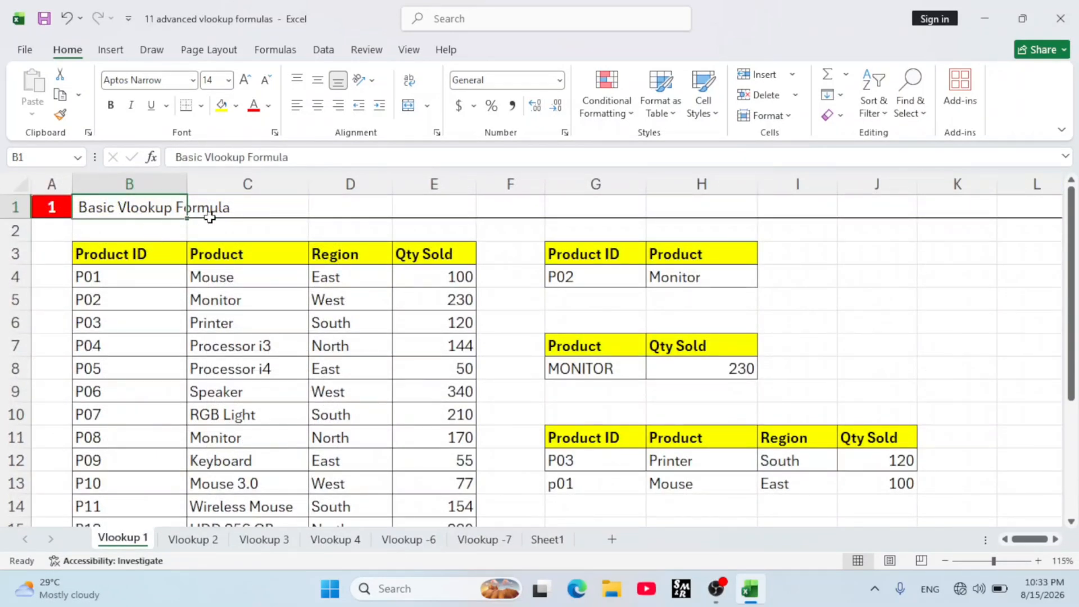
pyautogui.click(125, 274)
pyautogui.moveTo(107, 256); pyautogui.dragTo(415, 482)
pyautogui.click(426, 398)
pyautogui.scroll(2, 427, 398)
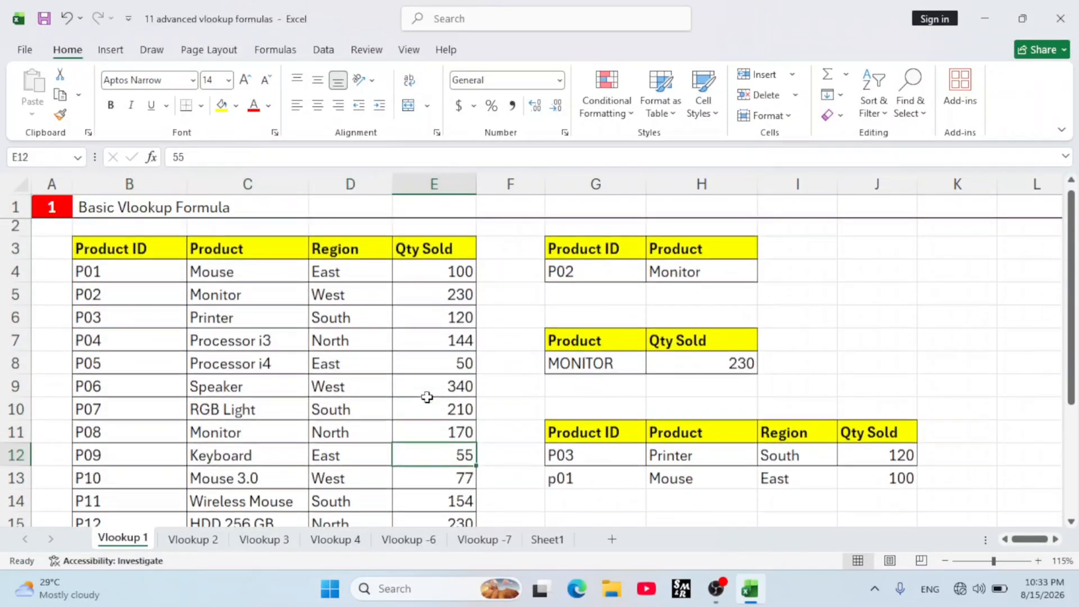
pyautogui.click(611, 278)
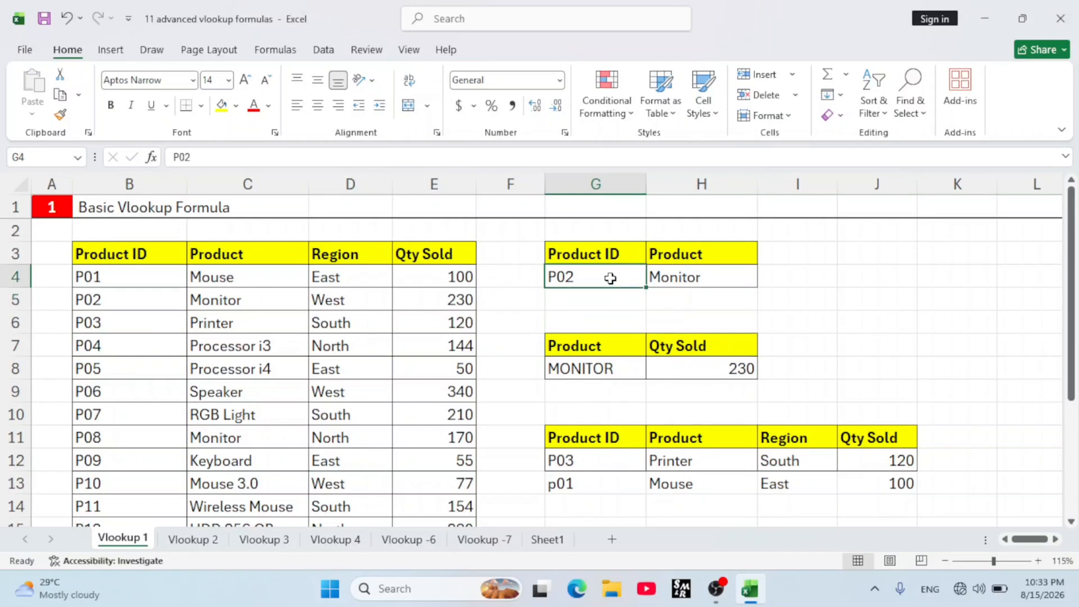
pyautogui.click(717, 276)
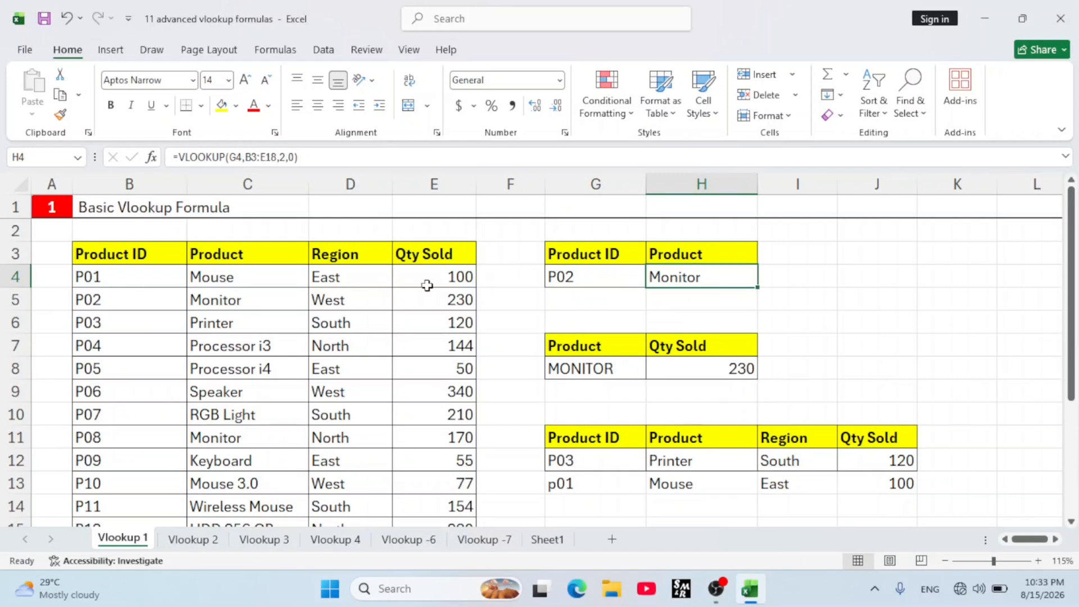
pyautogui.click(561, 296)
pyautogui.moveTo(152, 304); pyautogui.dragTo(139, 437)
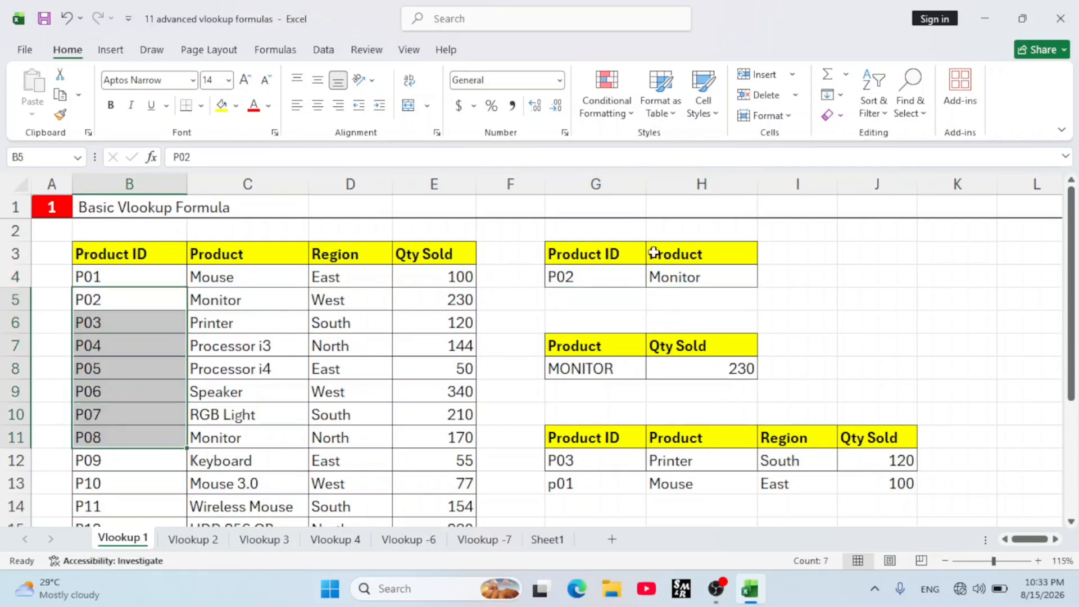
pyautogui.click(664, 267)
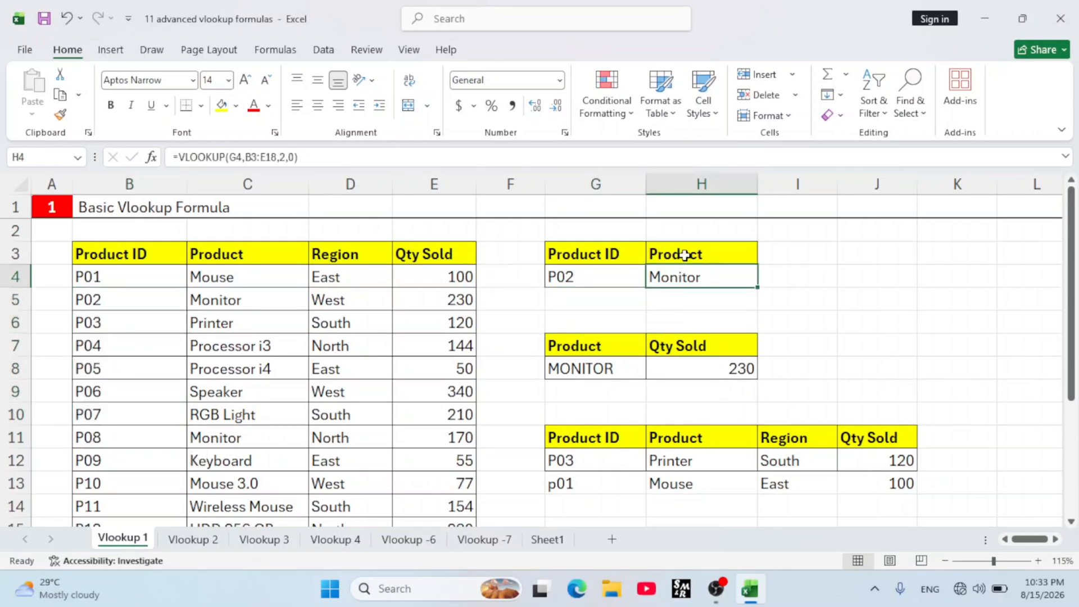
# - Clear the existing lookup formula from cell H4 under the Product heading
pyautogui.click(685, 256)
pyautogui.click(696, 274)
pyautogui.press('Delete')
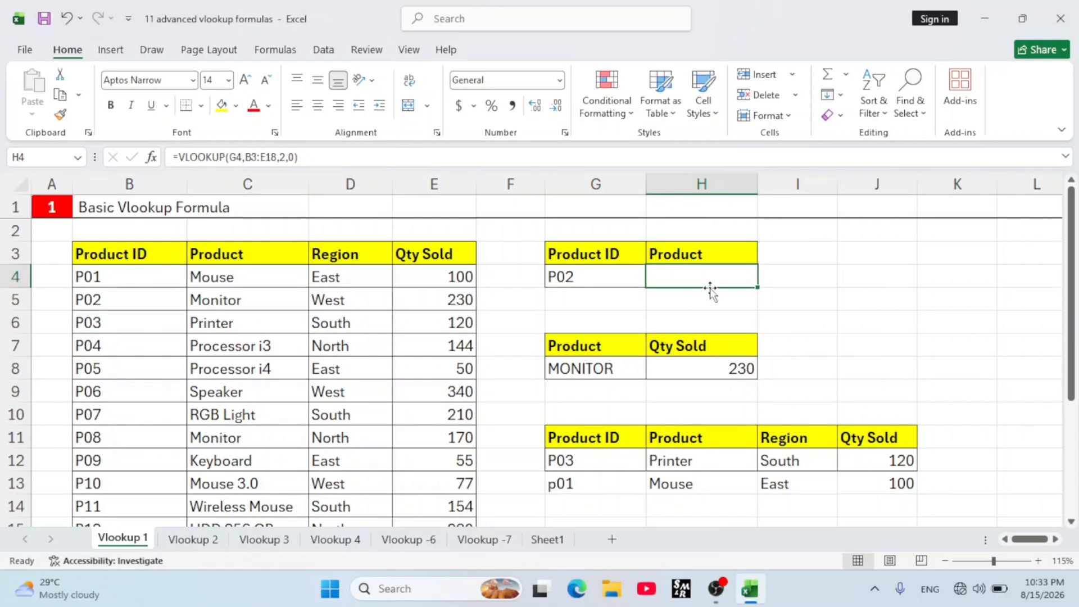
# - Enter =VLOOKUP(G4,B3:E18,2,0) in H4 to look up the product name for the ID in G4
pyautogui.write('=')
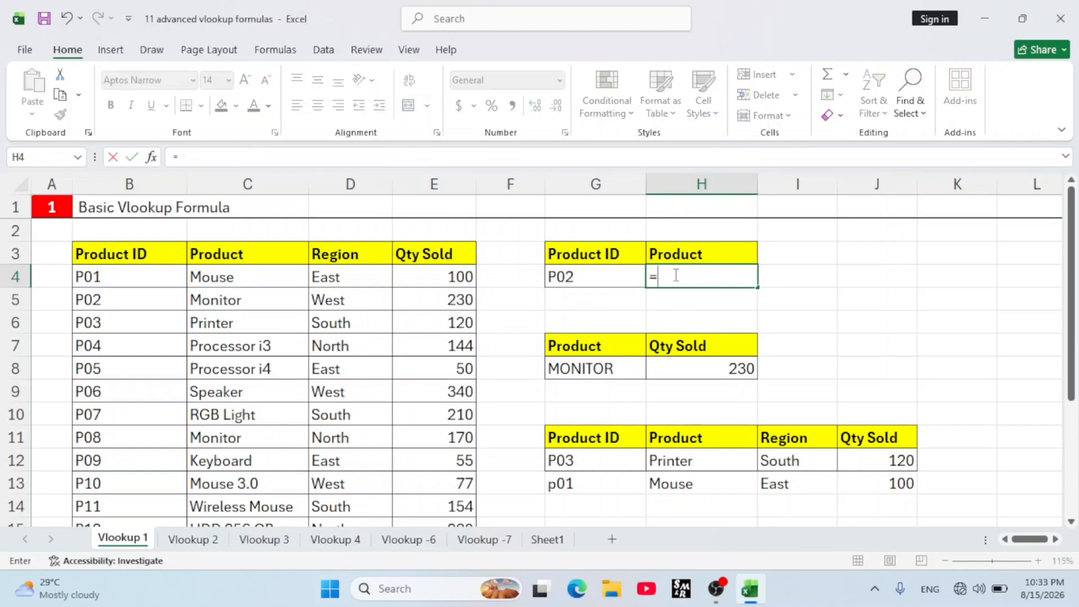
pyautogui.write('vlo')
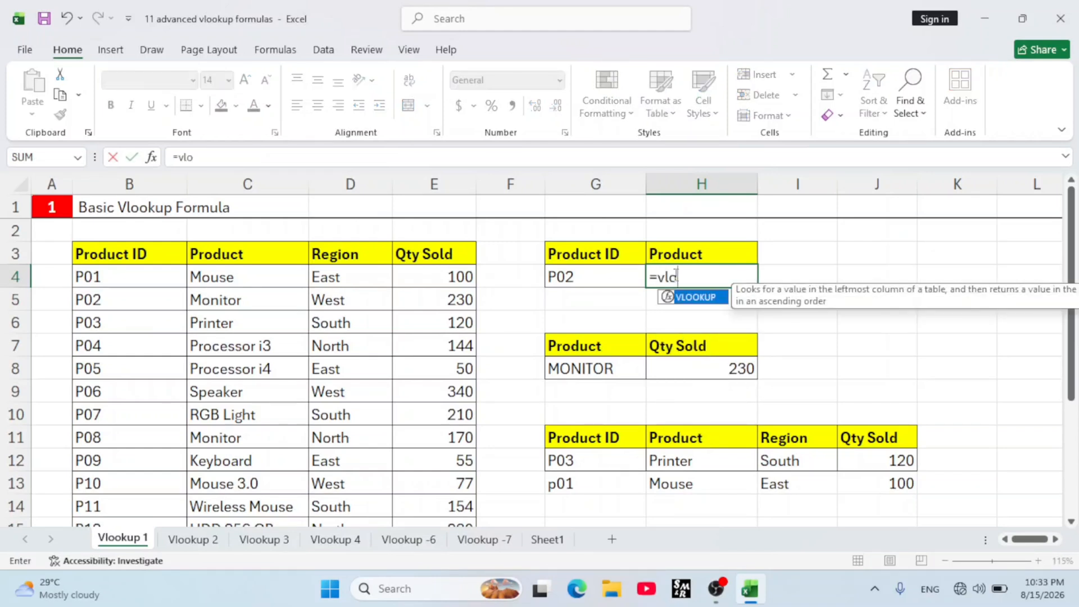
pyautogui.press('Tab')
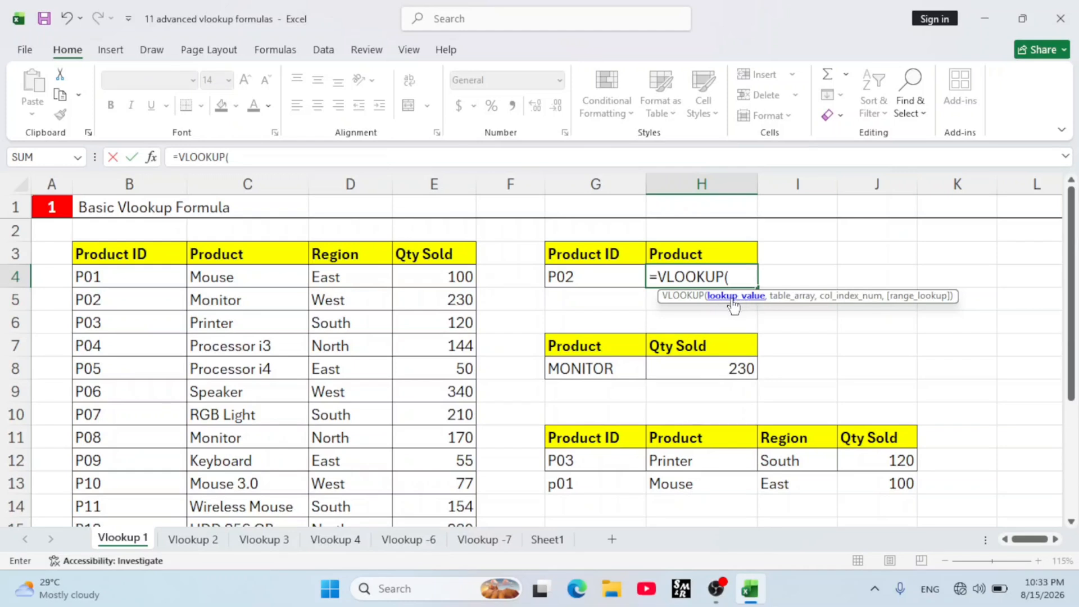
pyautogui.click(615, 270)
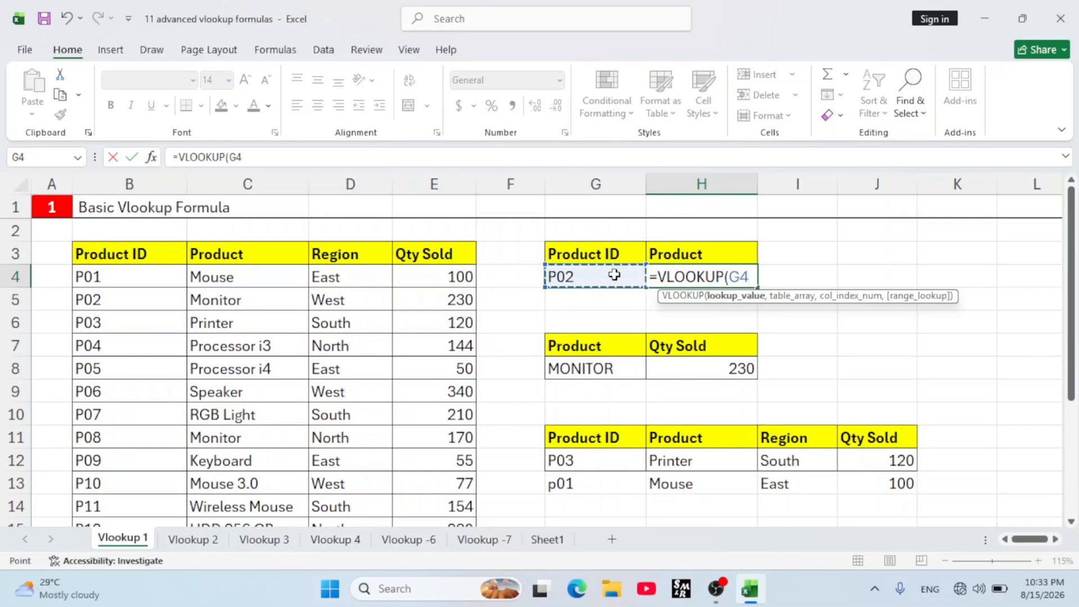
pyautogui.write(',')
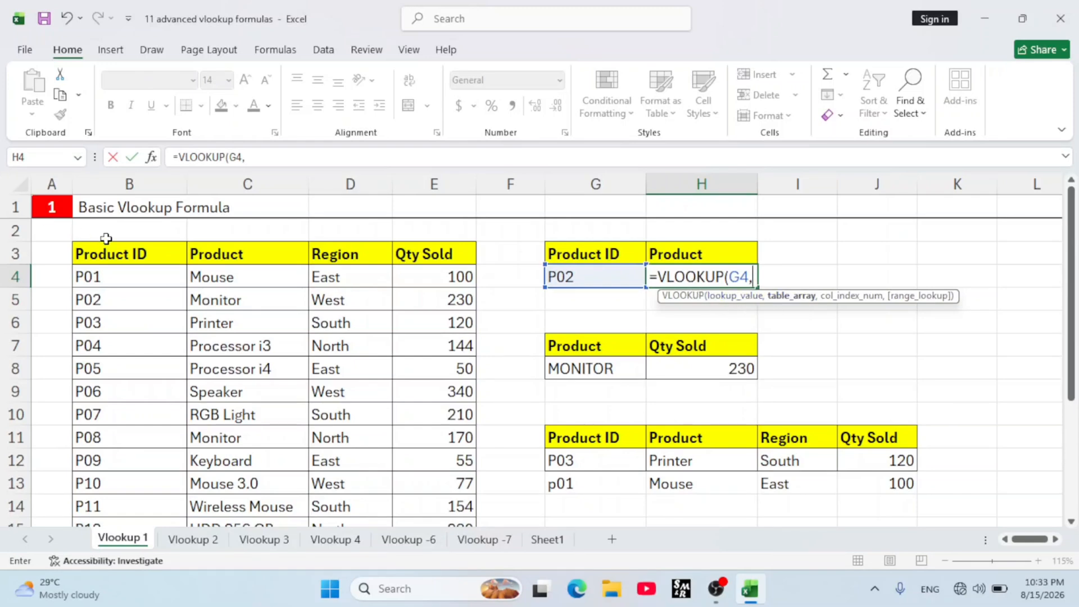
pyautogui.moveTo(82, 251); pyautogui.dragTo(420, 482)
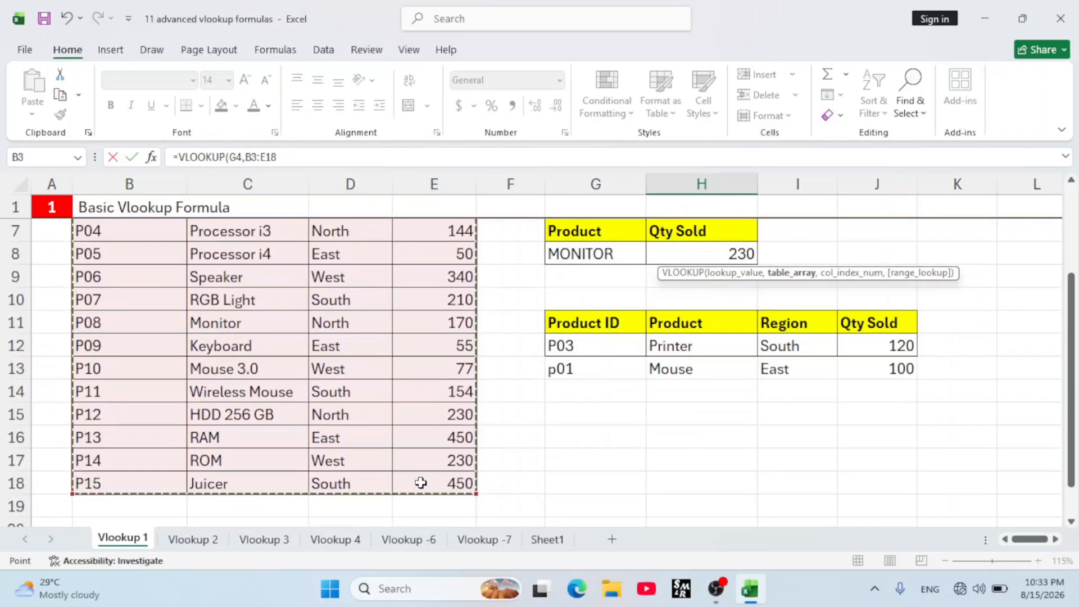
pyautogui.write(',')
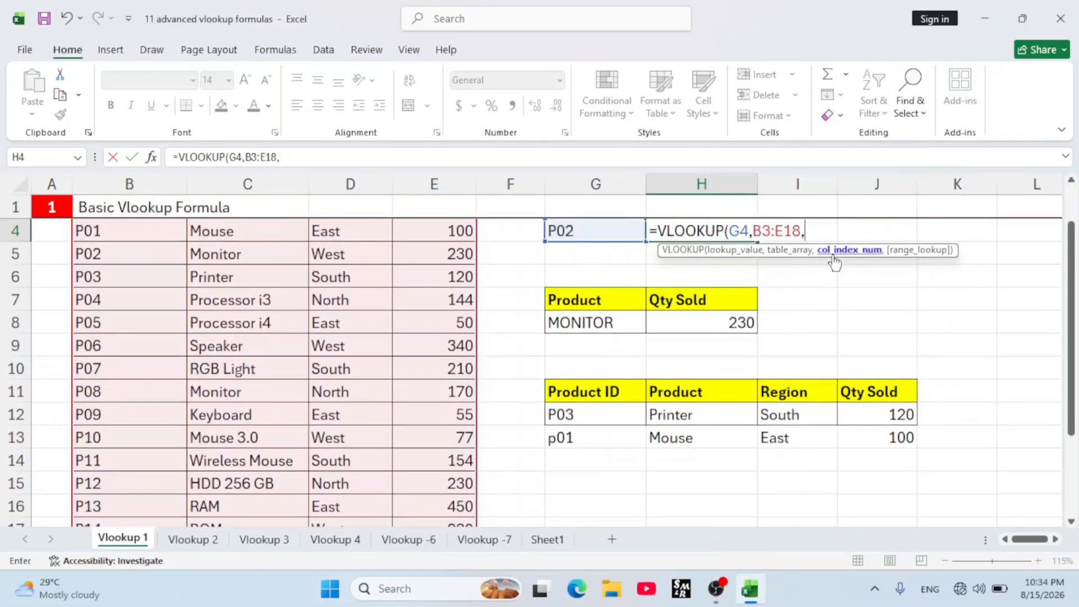
pyautogui.scroll(1, 789, 252)
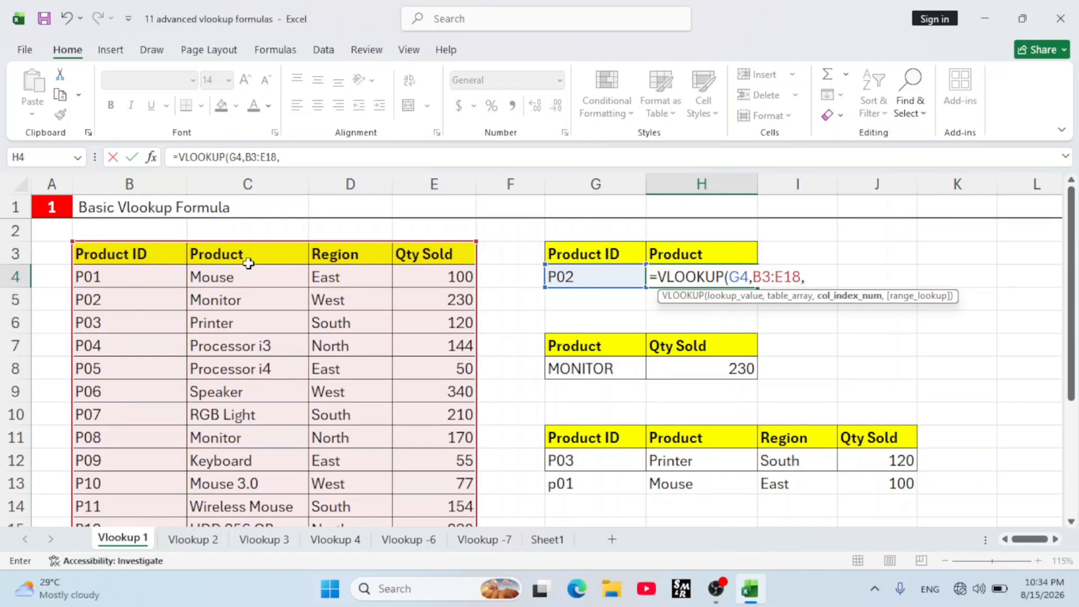
pyautogui.write(',0')
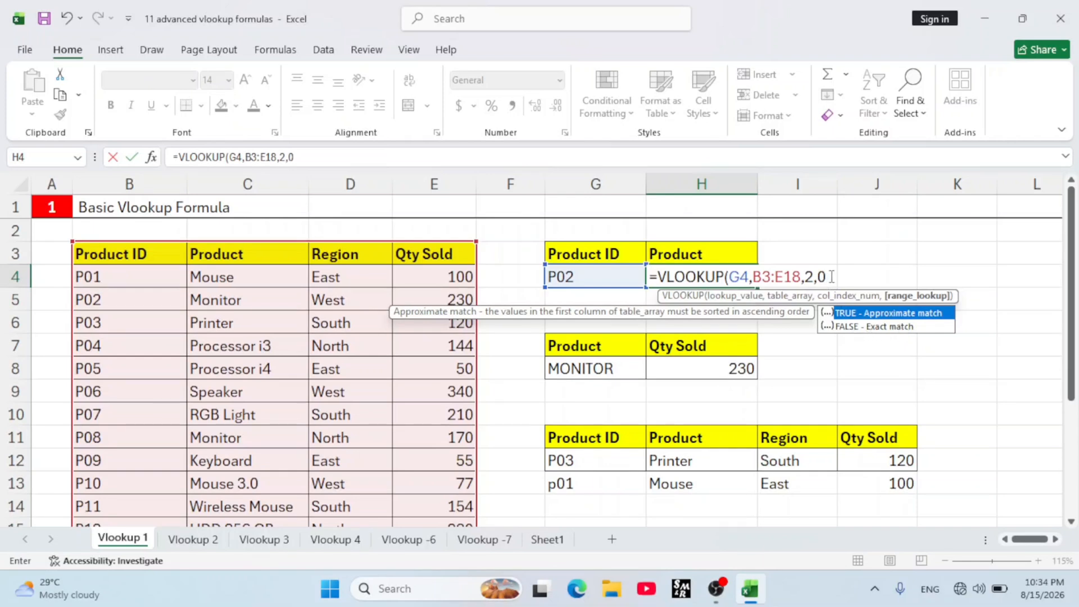
pyautogui.write(')')
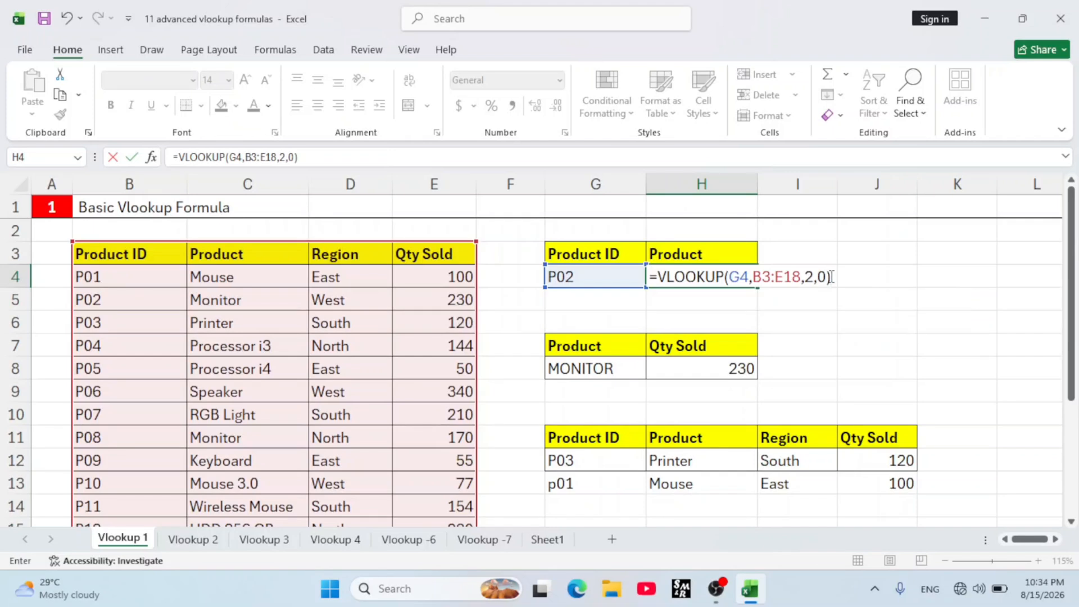
pyautogui.press('Return')
pyautogui.click(601, 274)
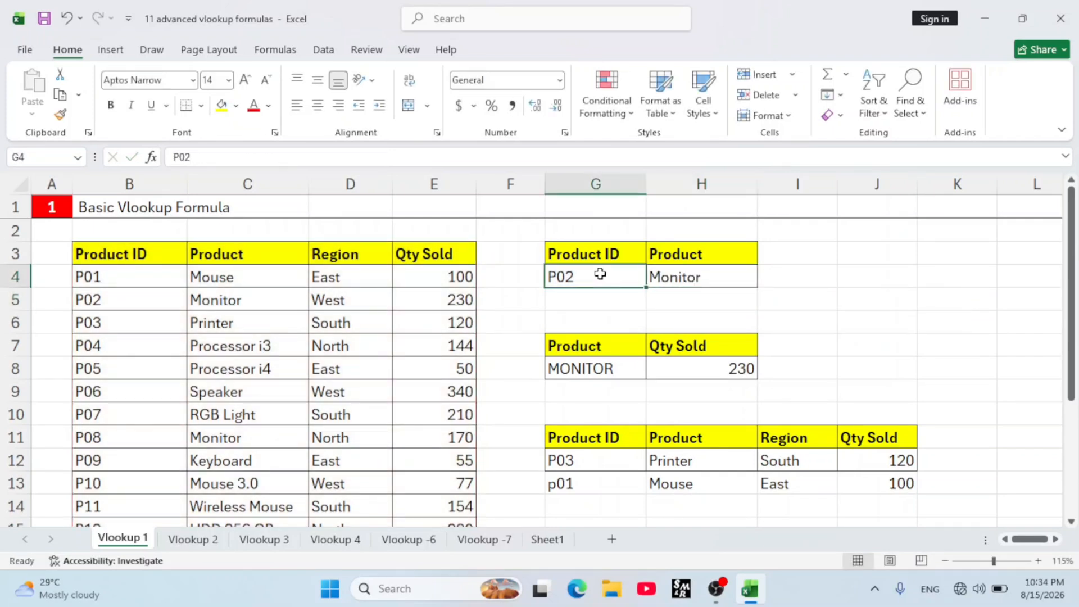
# - Set the product ID in G4 to P10 and compare the looked-up product with its row in the table
pyautogui.click(130, 301)
pyautogui.click(191, 303)
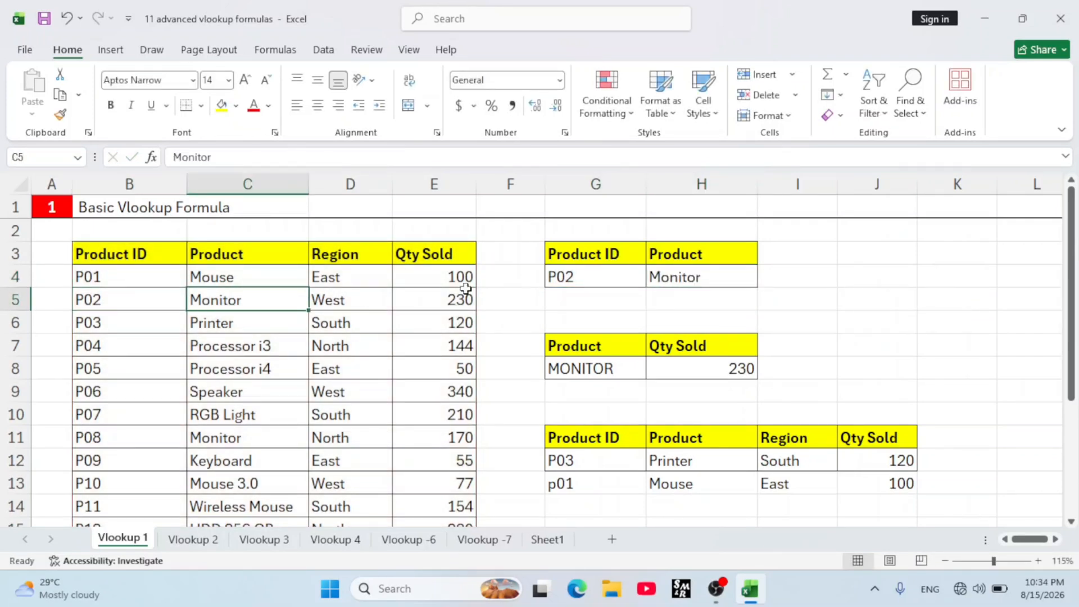
pyautogui.click(693, 269)
pyautogui.doubleClick(597, 283)
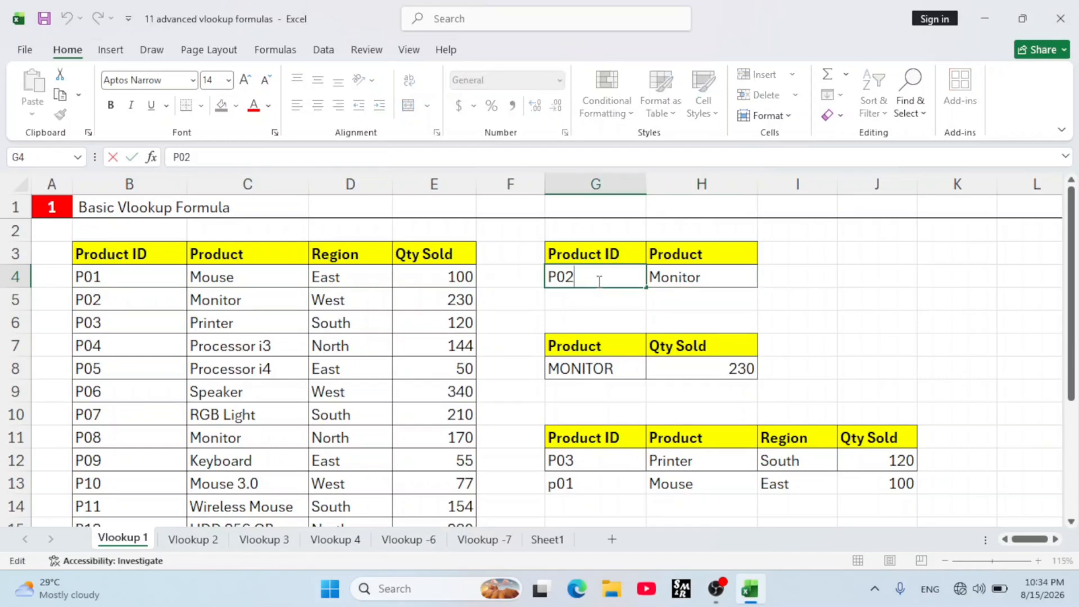
pyautogui.press('BackSpace')
pyautogui.press('Return')
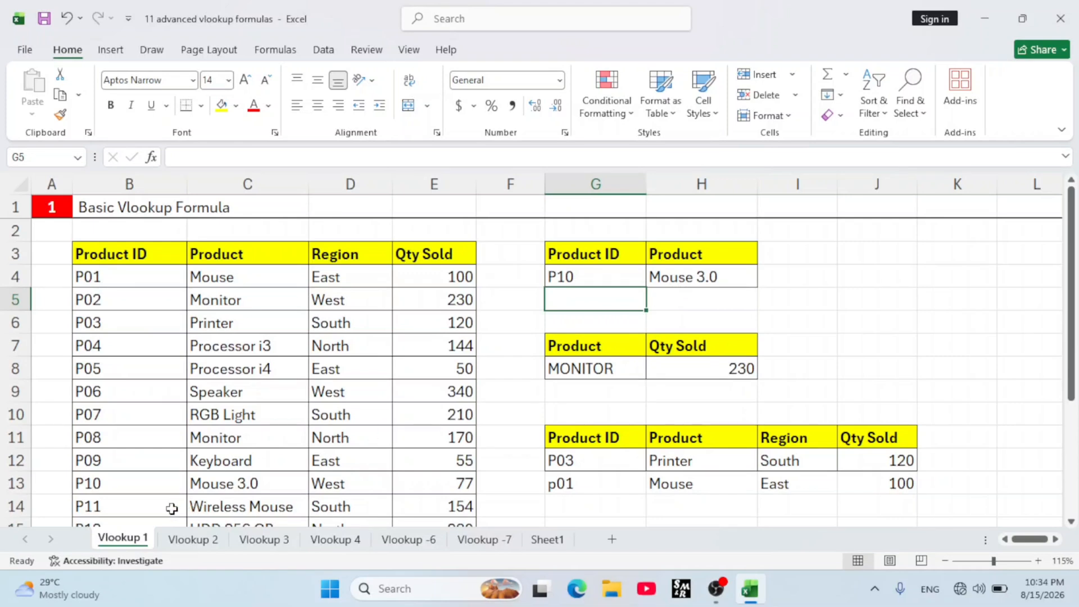
pyautogui.click(149, 498)
pyautogui.click(270, 484)
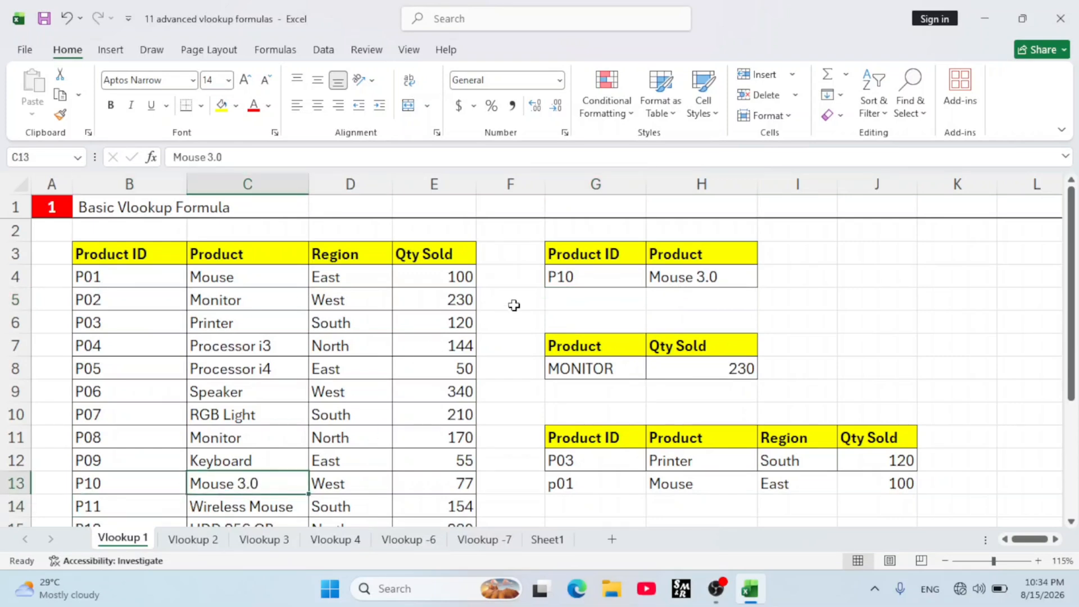
# - Set the product ID in G4 to P08 and check the looked-up product against its row in the table
pyautogui.doubleClick(590, 276)
pyautogui.press('BackSpace')
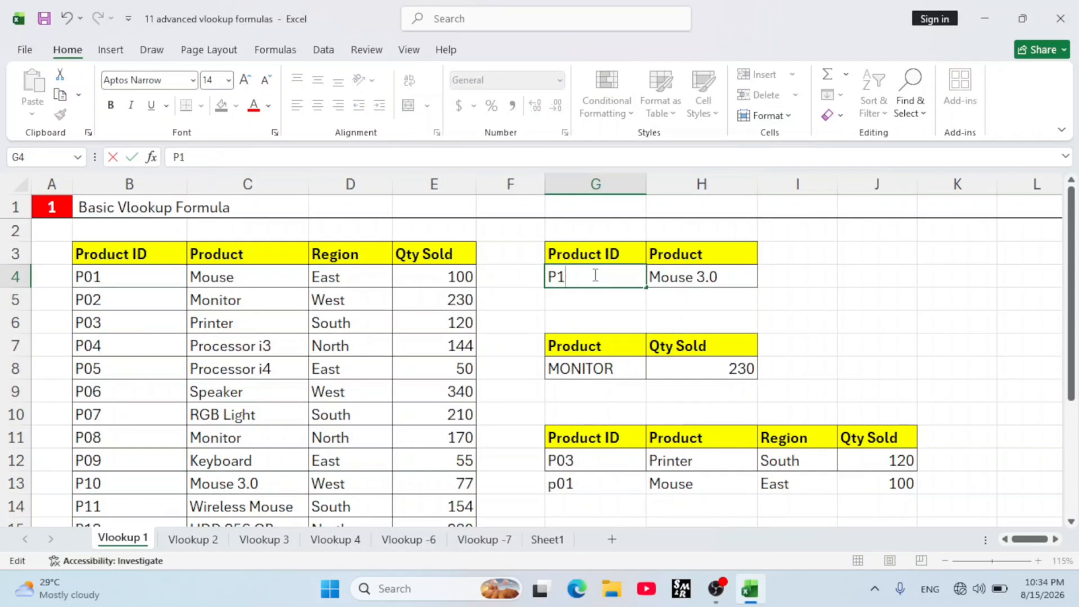
pyautogui.write('8')
pyautogui.press('Return')
pyautogui.doubleClick(597, 276)
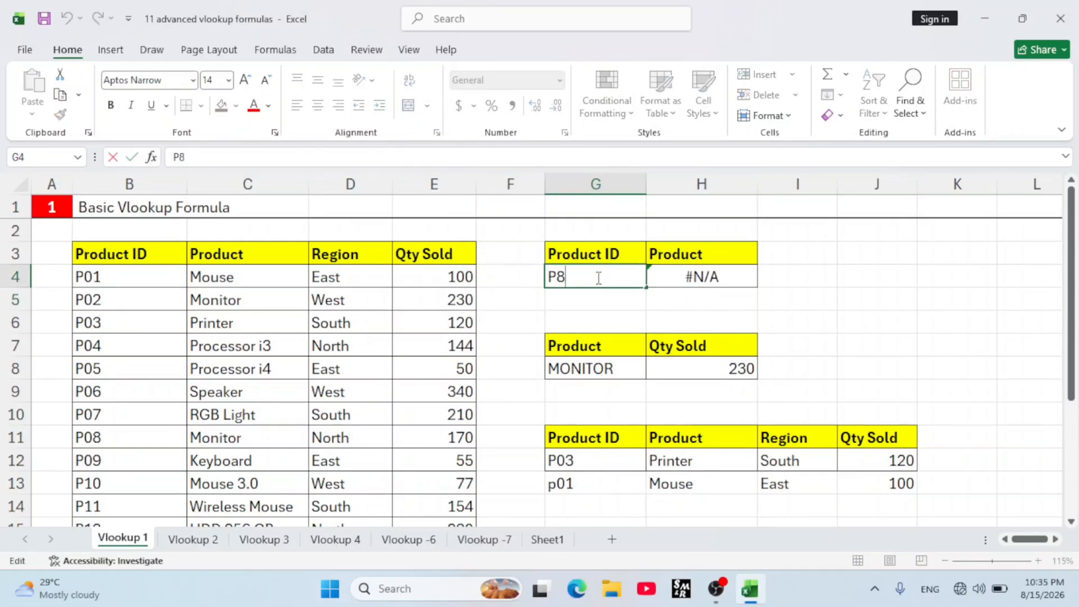
pyautogui.click(560, 278)
pyautogui.write('0')
pyautogui.press('Return')
pyautogui.click(682, 273)
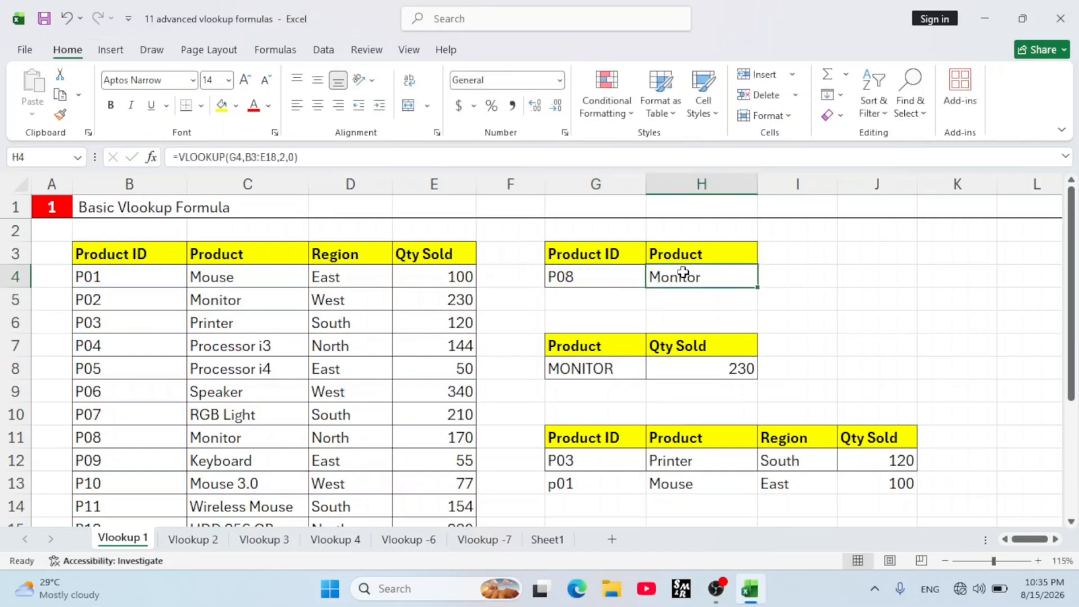
pyautogui.click(111, 442)
pyautogui.click(228, 437)
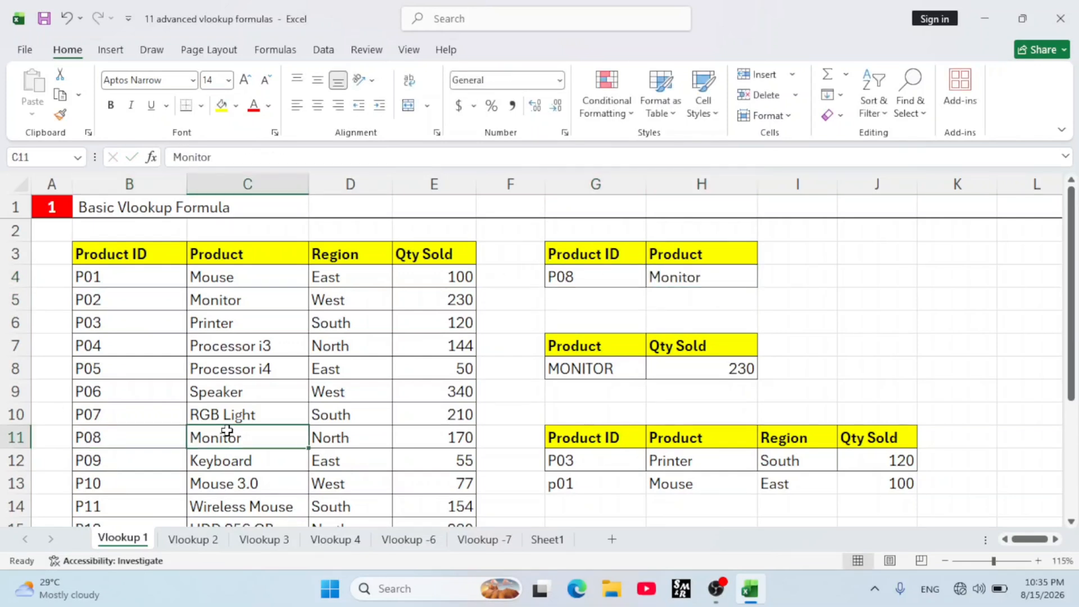
pyautogui.click(709, 273)
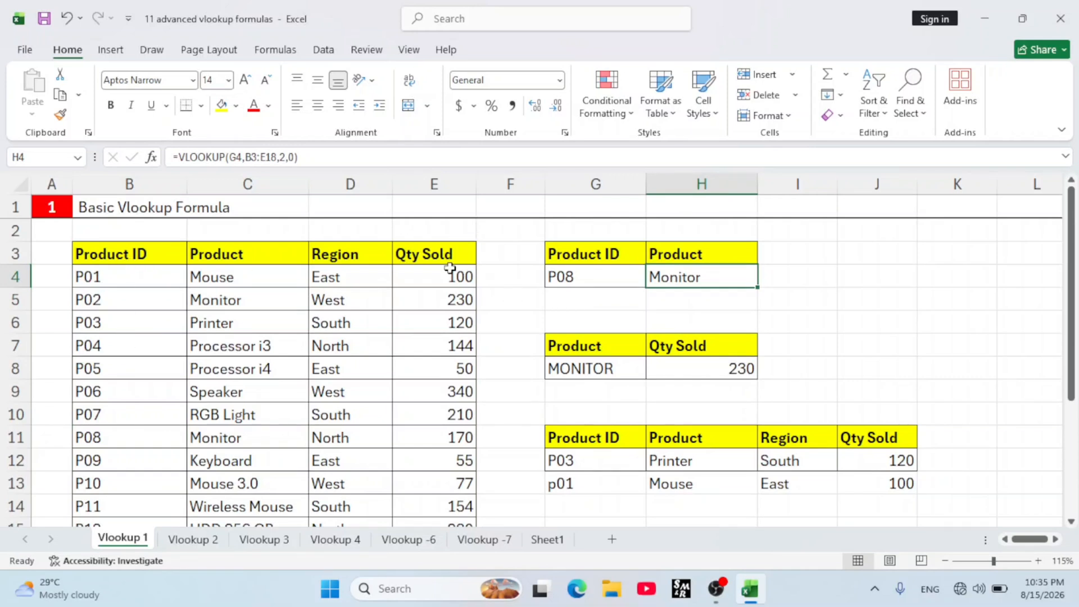
pyautogui.click(687, 256)
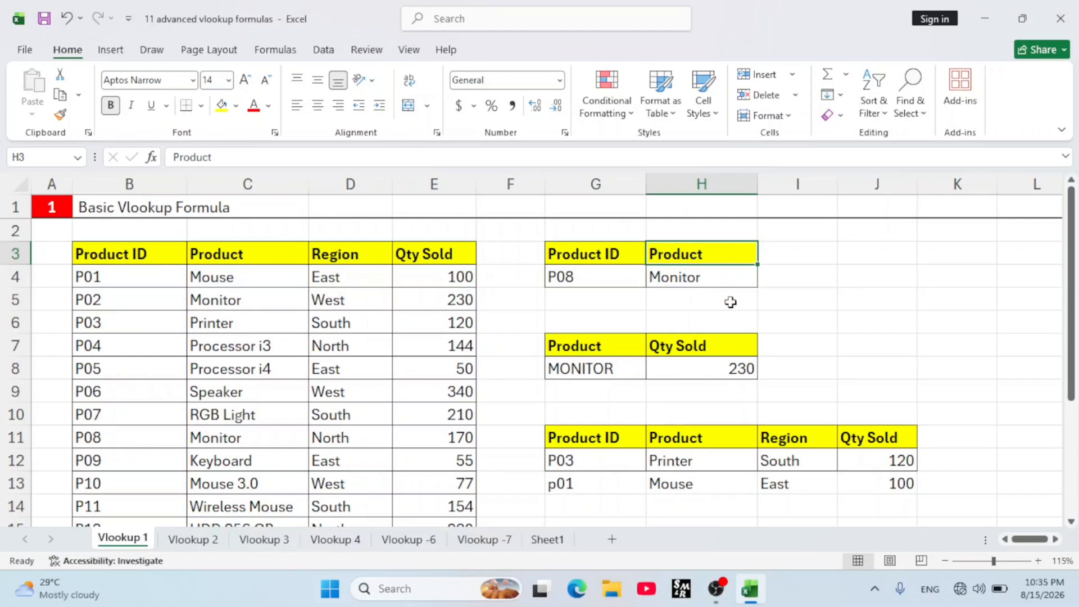
# - Clear the Qty Sold formula in H8 and change the heading in G7 to Product id
pyautogui.click(696, 367)
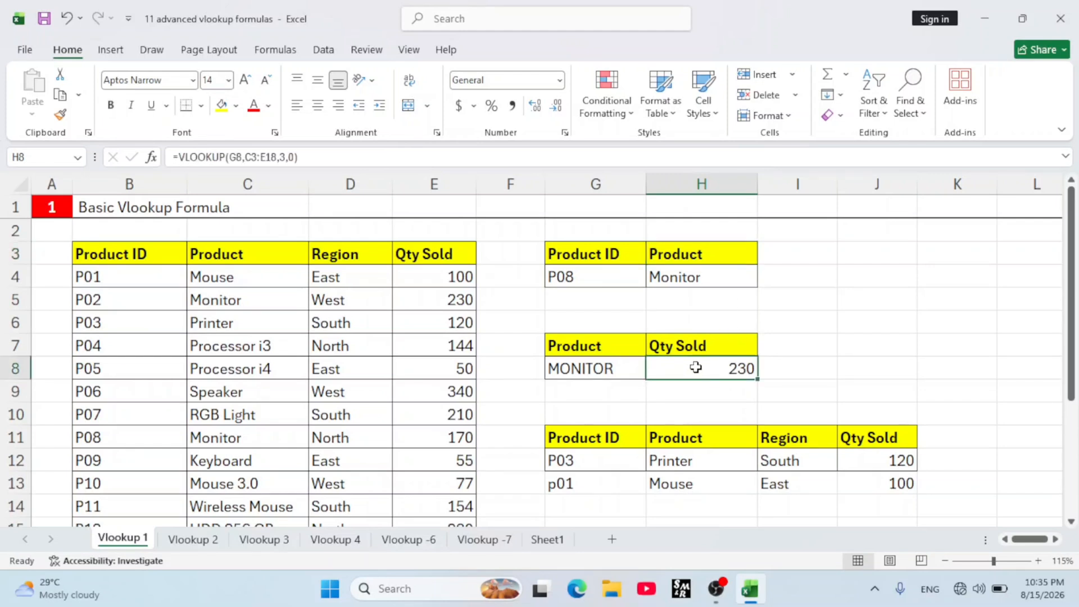
pyautogui.press('Delete')
pyautogui.click(624, 360)
pyautogui.click(621, 350)
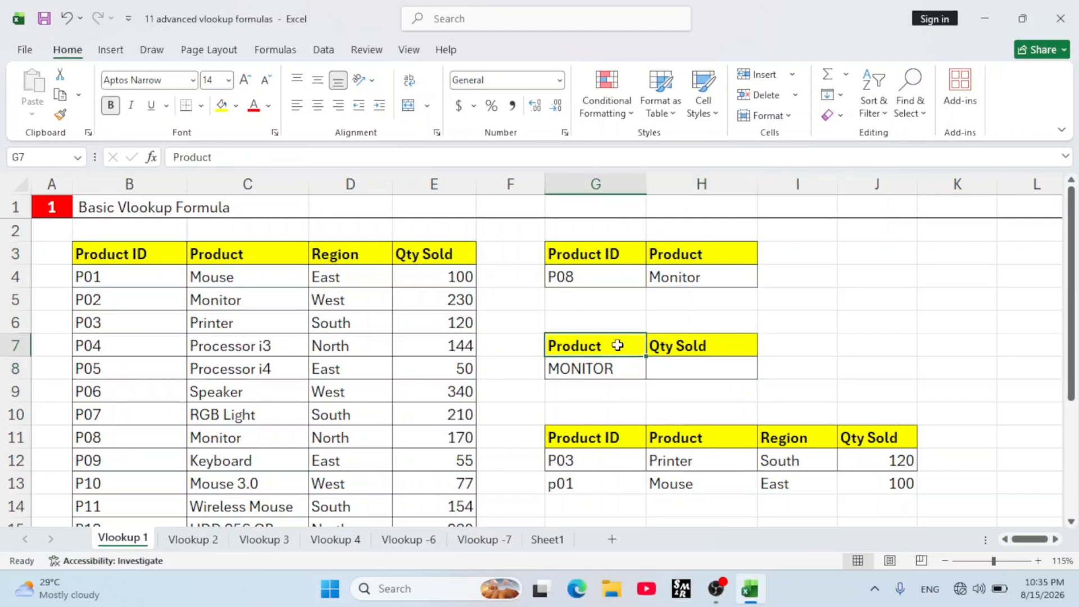
pyautogui.doubleClick(617, 345)
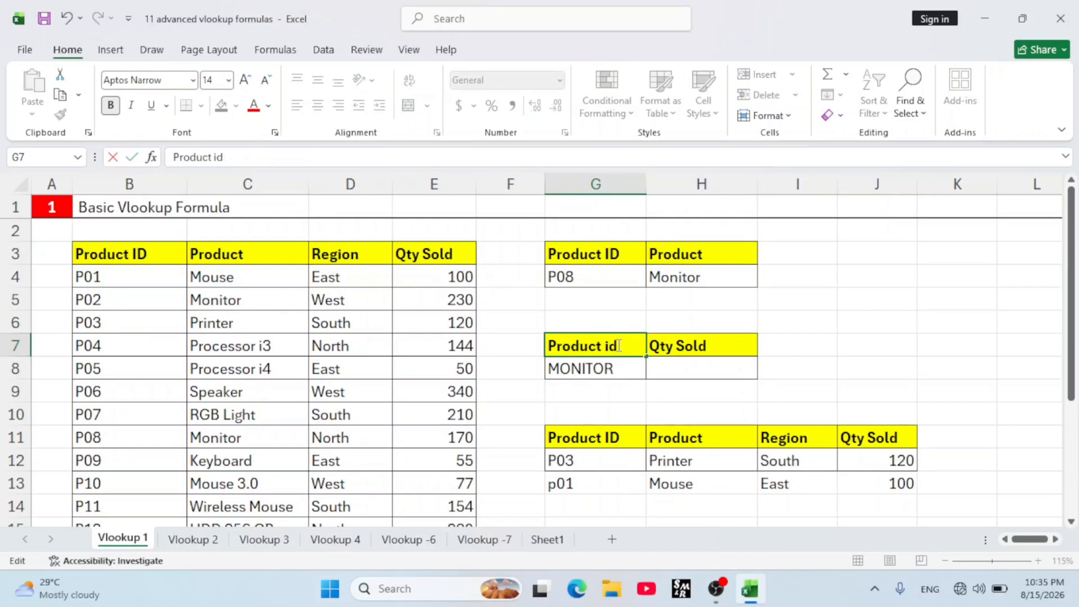
pyautogui.write('id')
pyautogui.click(702, 365)
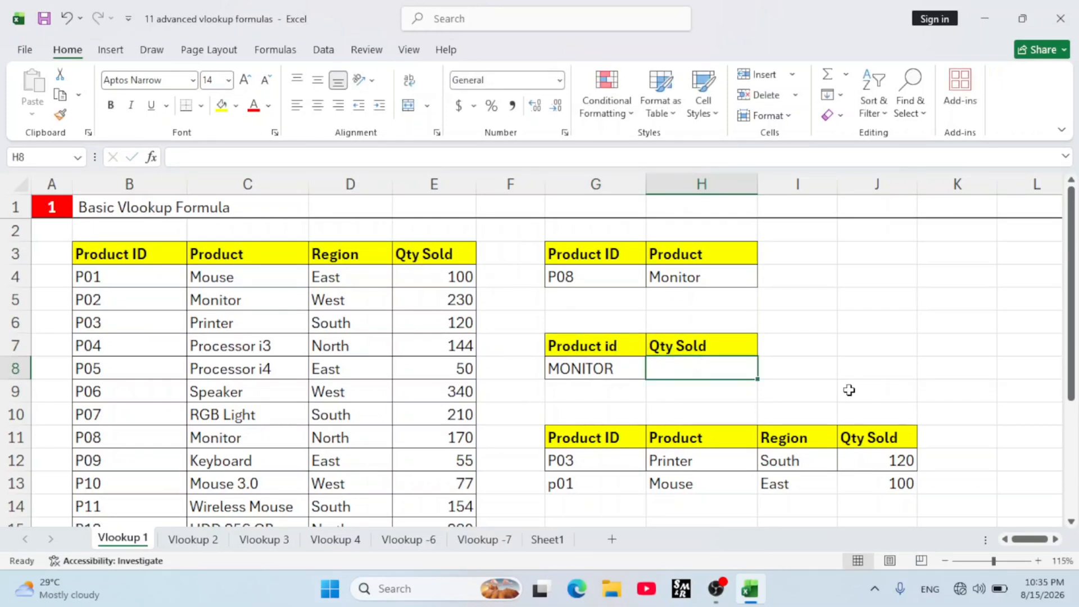
pyautogui.write('=vlo')
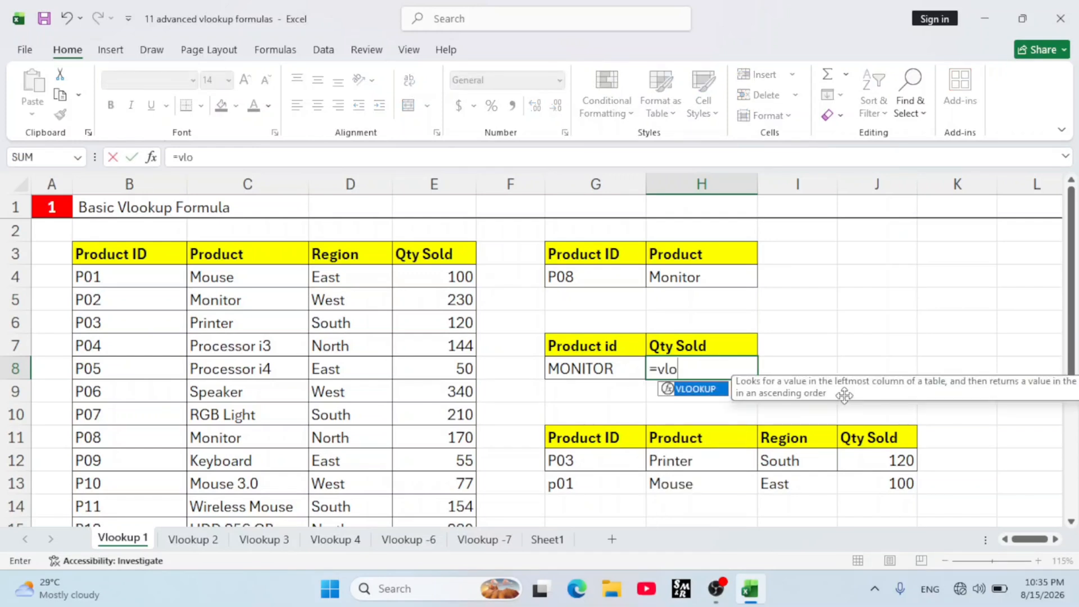
pyautogui.press('Tab')
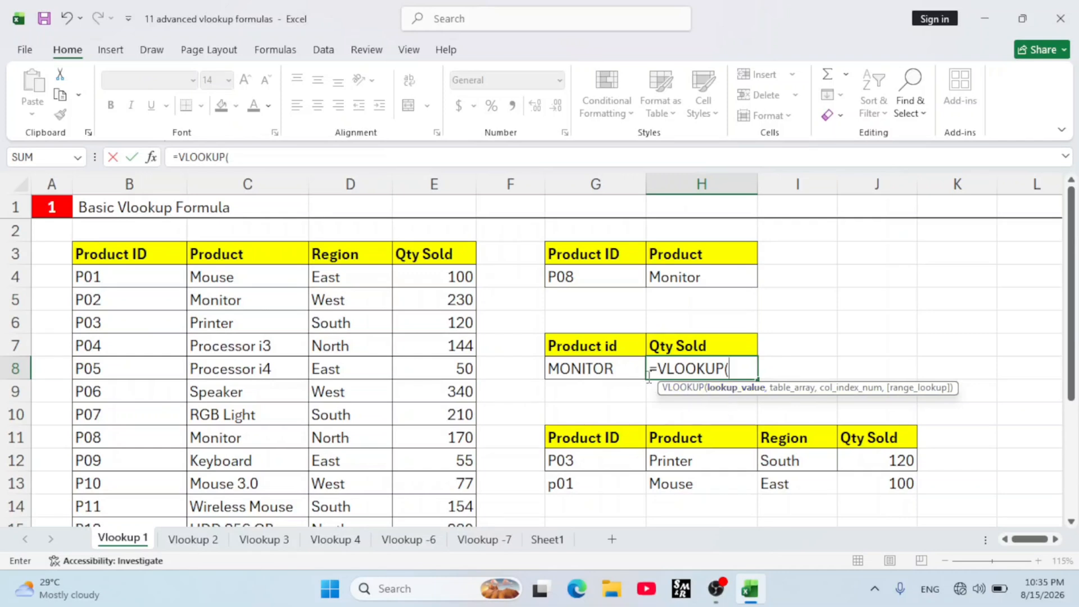
pyautogui.click(619, 370)
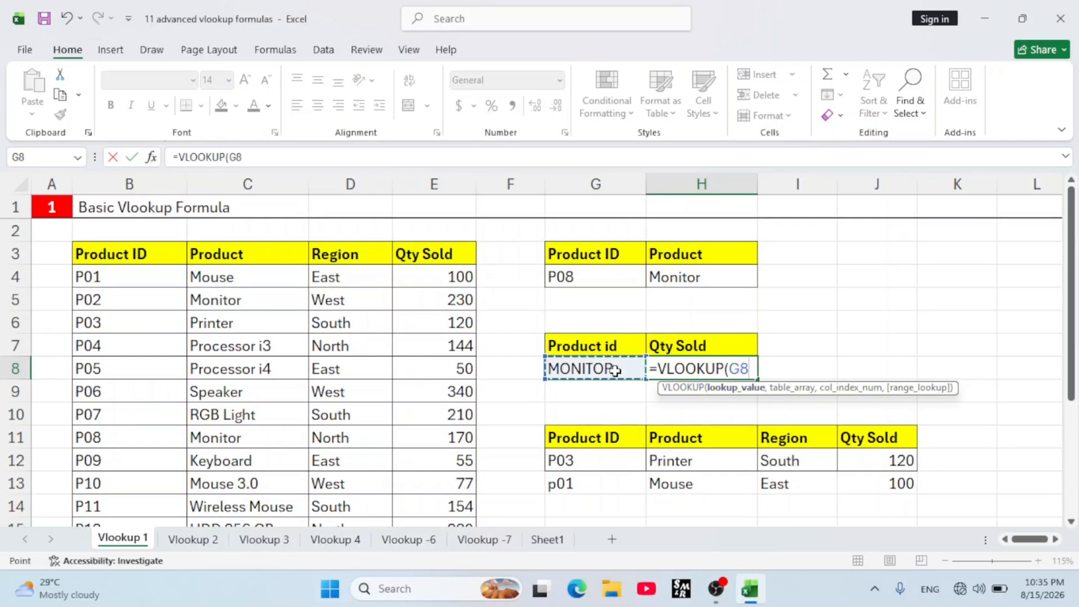
pyautogui.press('Escape')
# - Clear the product name from cell G8 under the Product id heading
pyautogui.click(629, 410)
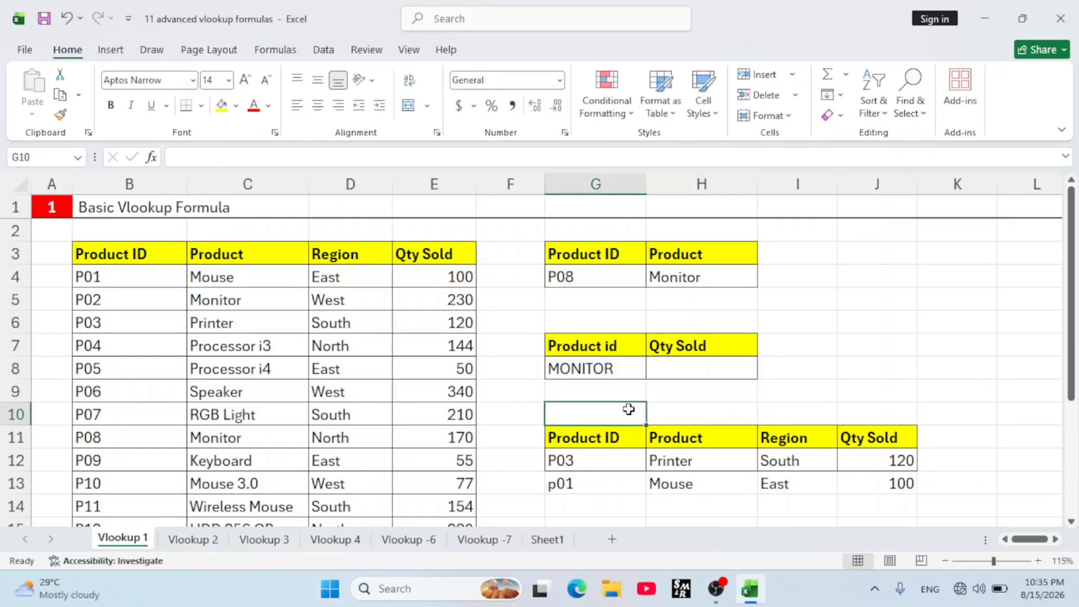
pyautogui.click(614, 379)
pyautogui.press('Delete')
# - Enter =VLOOKUP(G8,B3:E18,4,0) in H8 to look up the quantity sold for the product ID in G8
pyautogui.click(652, 372)
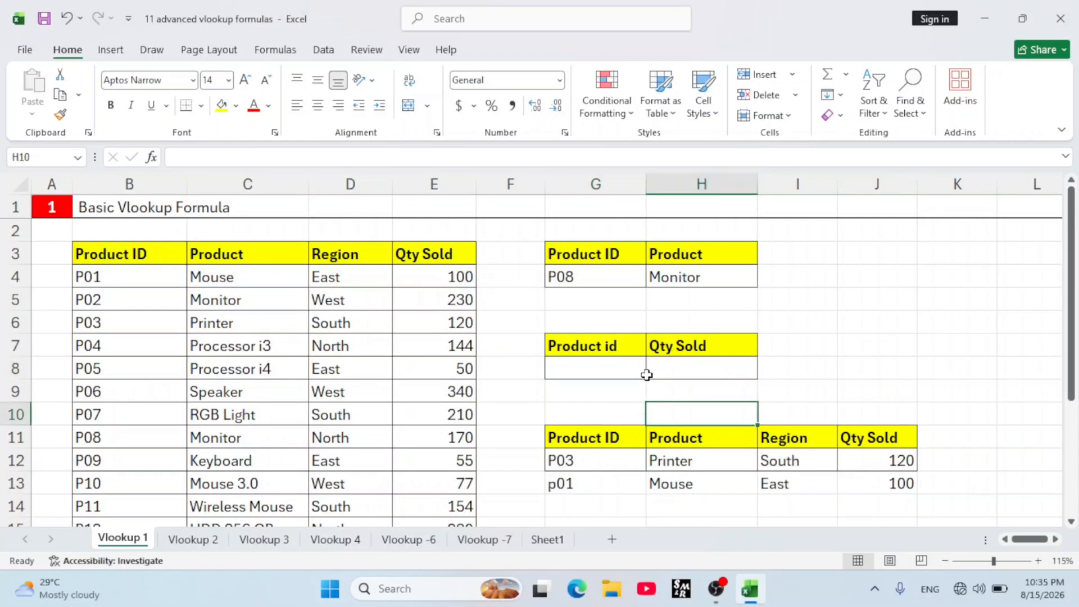
pyautogui.write('=v')
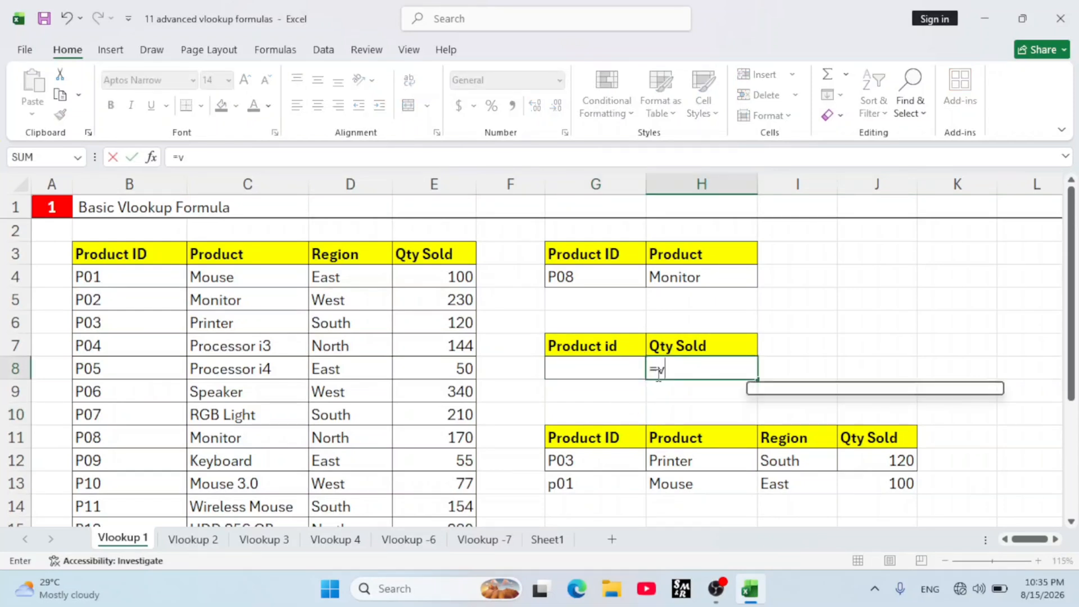
pyautogui.write('lo')
pyautogui.press('Tab')
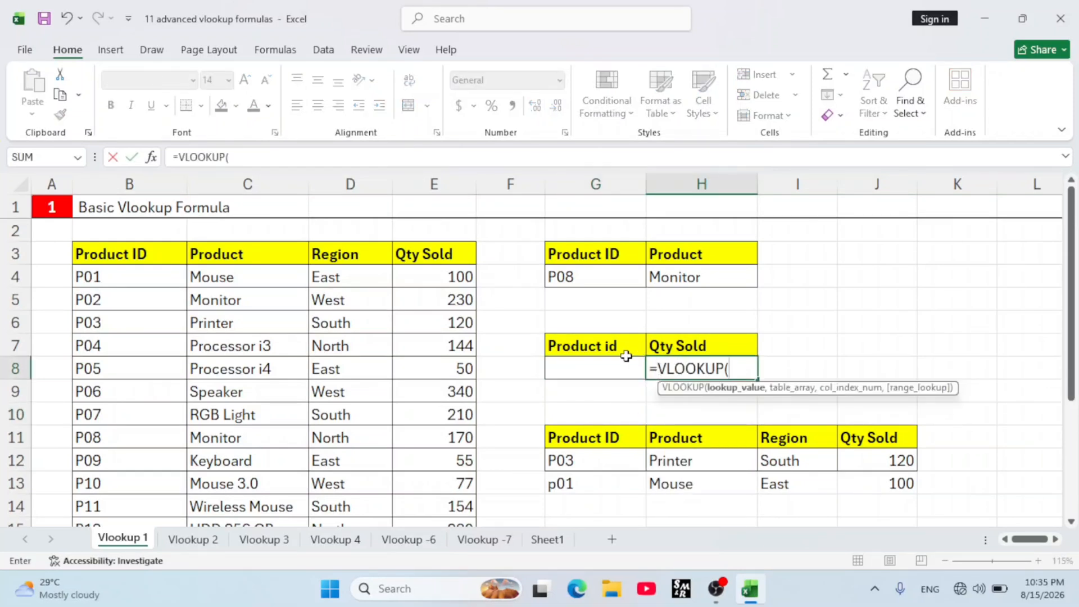
pyautogui.click(621, 377)
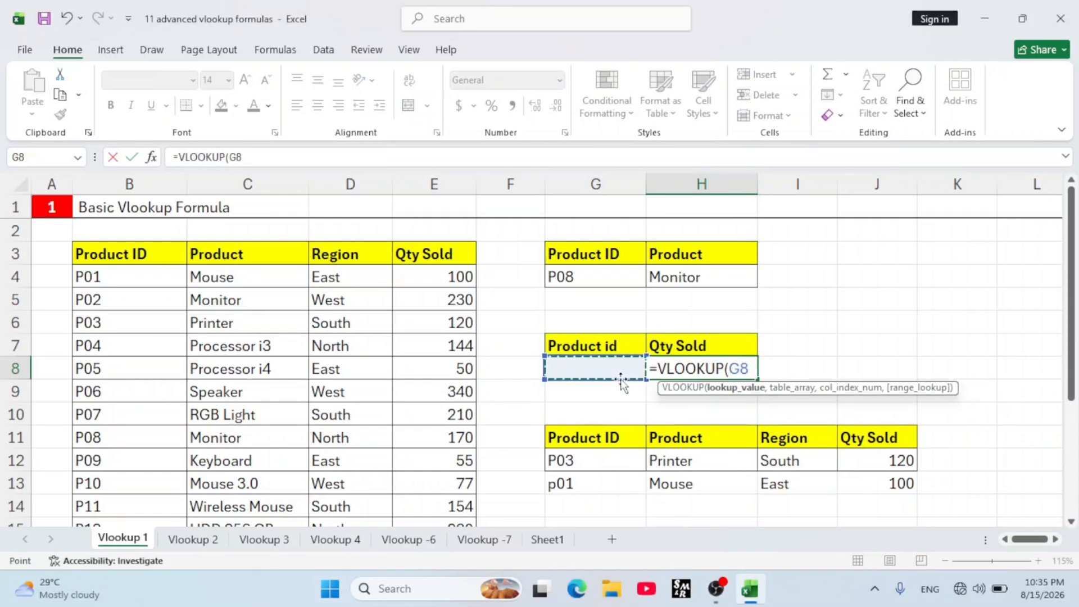
pyautogui.write(',')
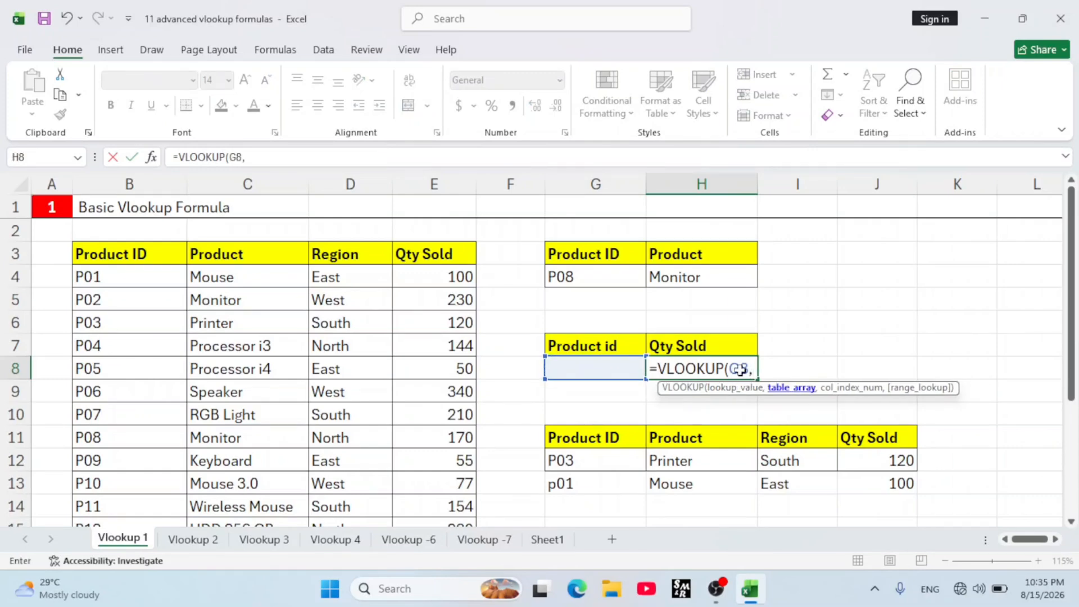
pyautogui.moveTo(121, 256); pyautogui.dragTo(414, 481)
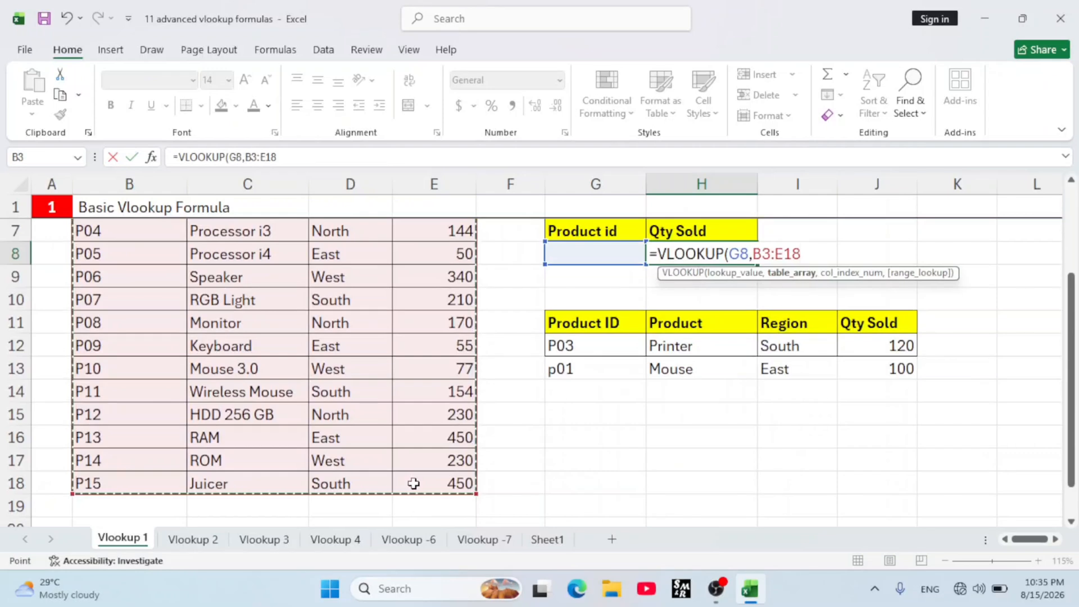
pyautogui.write(',')
pyautogui.scroll(1, 818, 291)
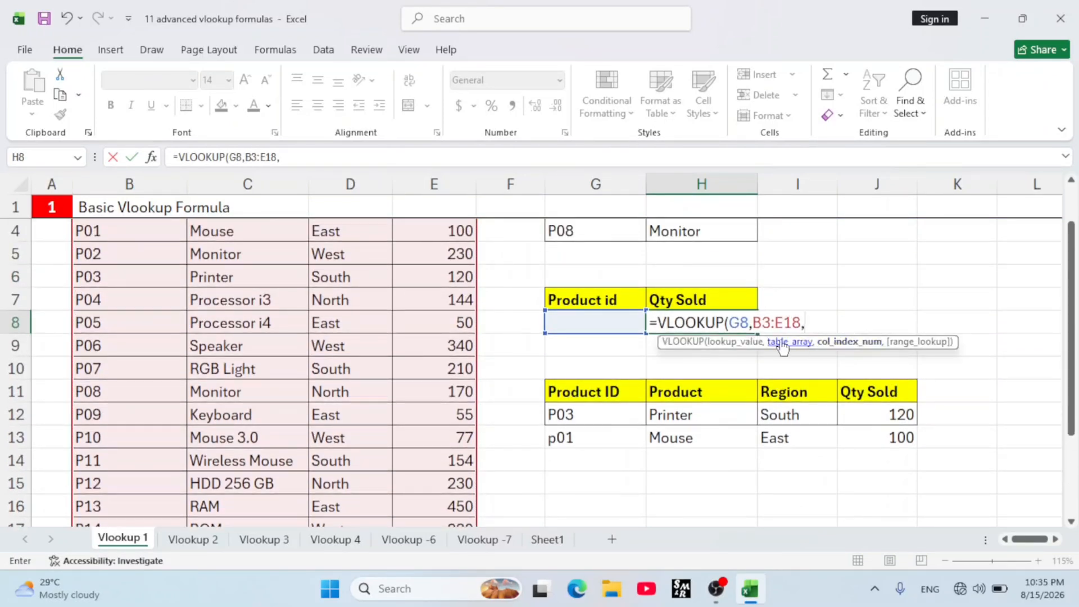
pyautogui.scroll(1, 697, 314)
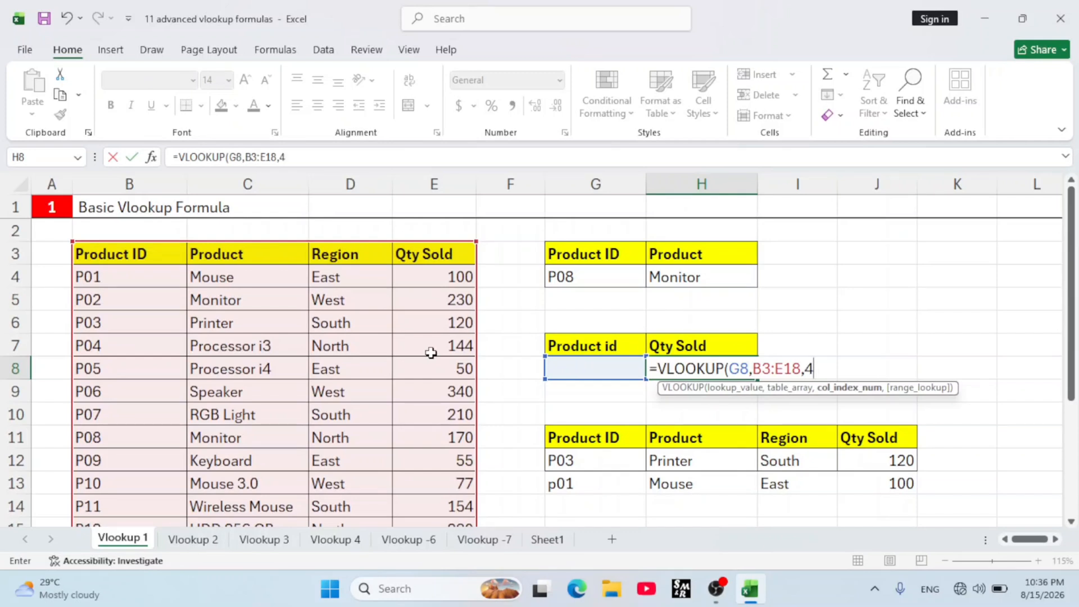
pyautogui.write(',')
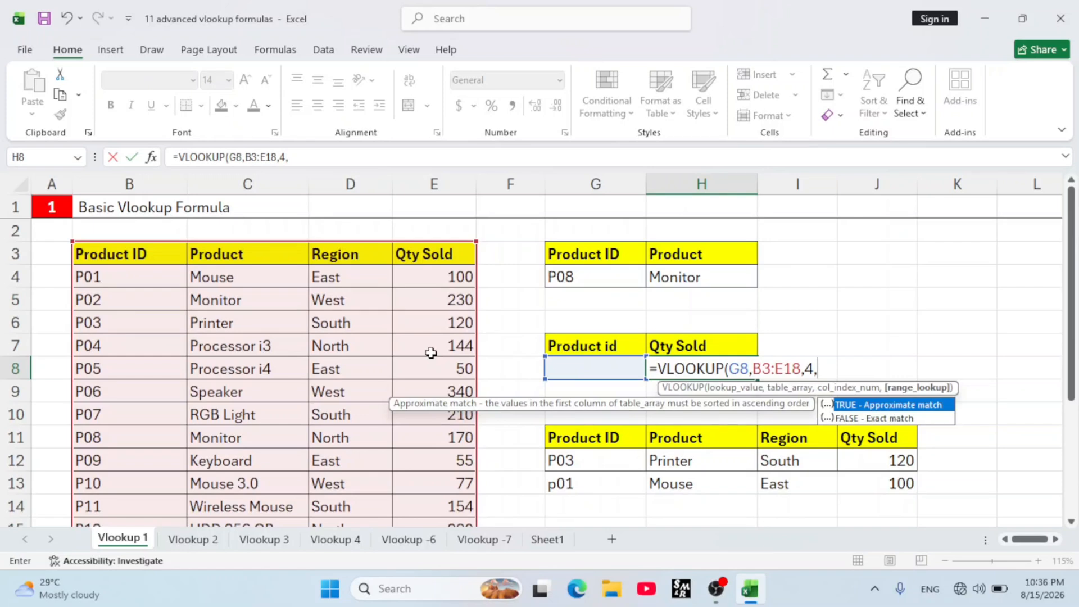
pyautogui.write('0)')
pyautogui.press('Return')
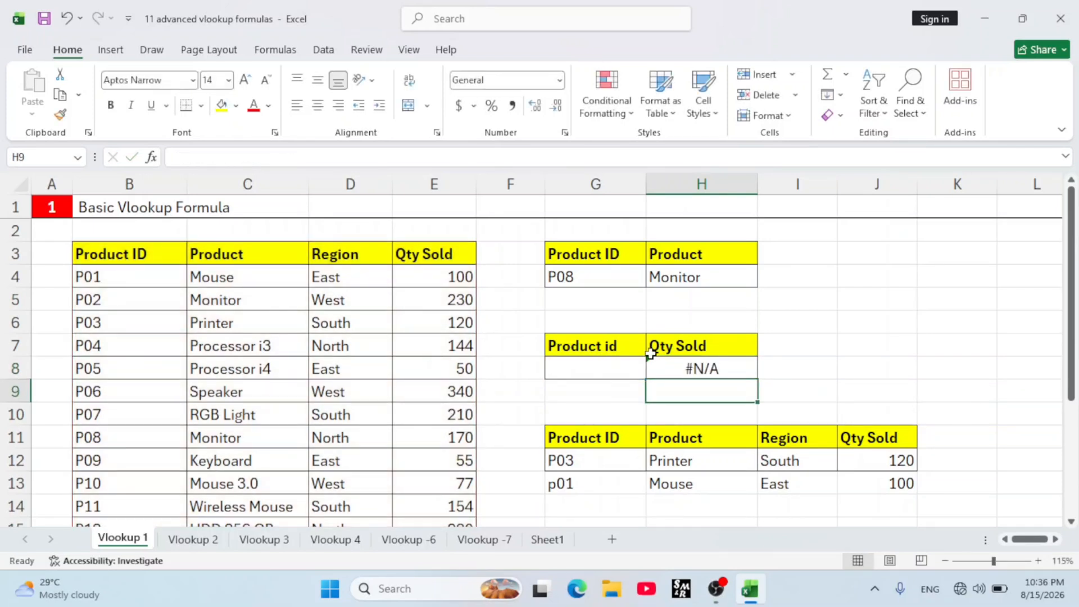
# - Enter product ID P01 in G8 and compare the looked-up quantity sold with its row in the table
pyautogui.click(610, 358)
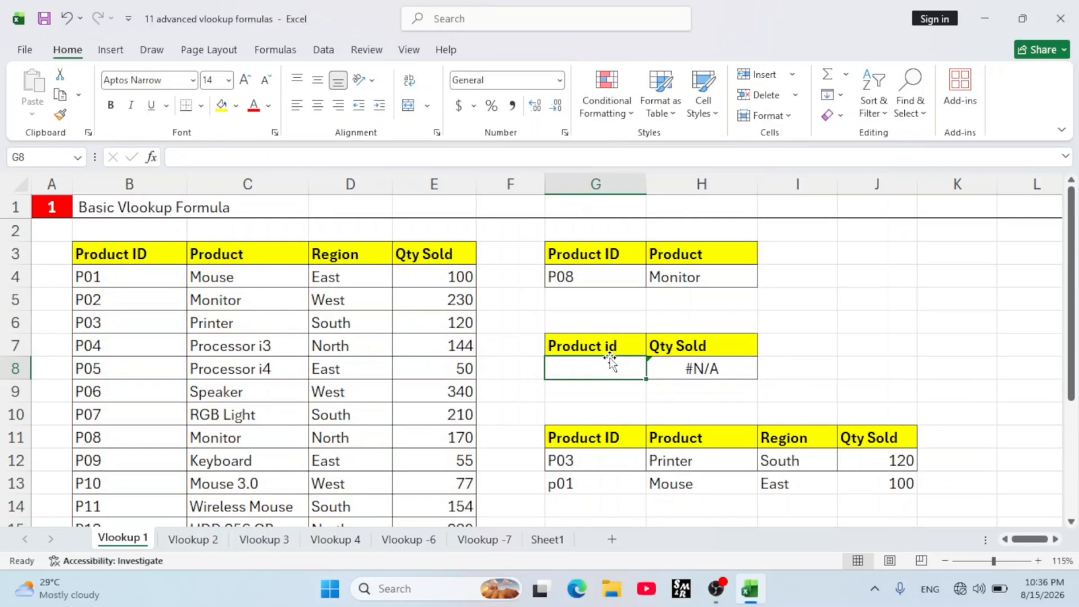
pyautogui.write('P01')
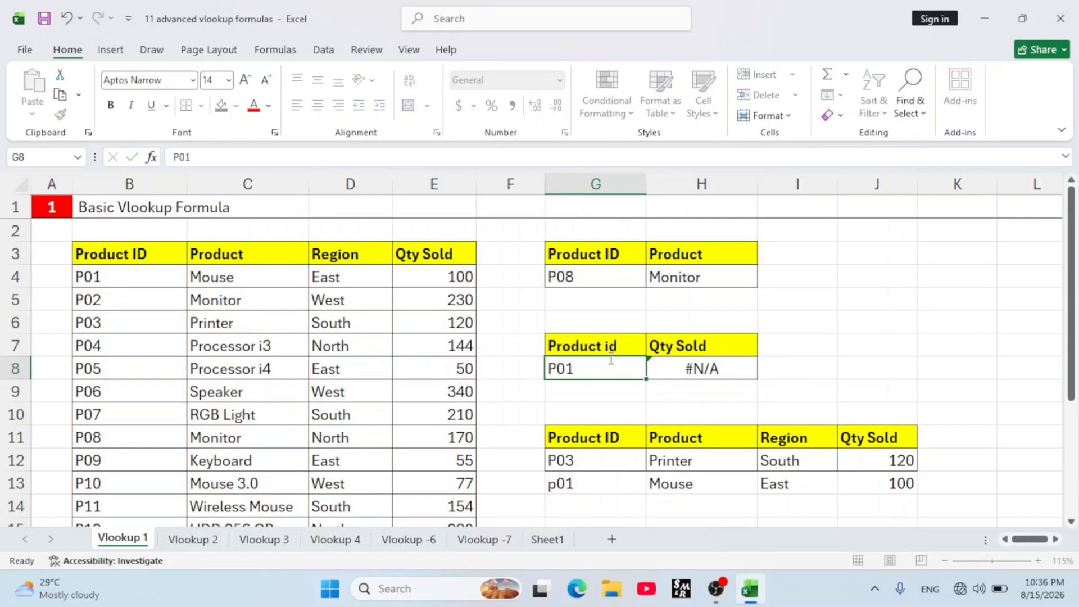
pyautogui.press('Return')
pyautogui.click(669, 366)
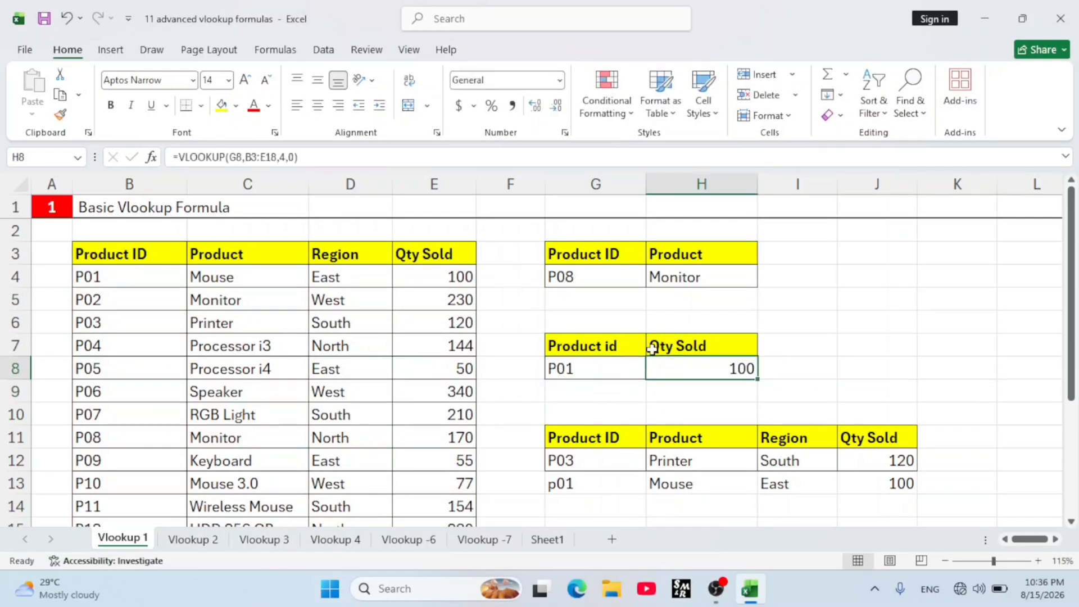
pyautogui.click(130, 282)
pyautogui.click(457, 277)
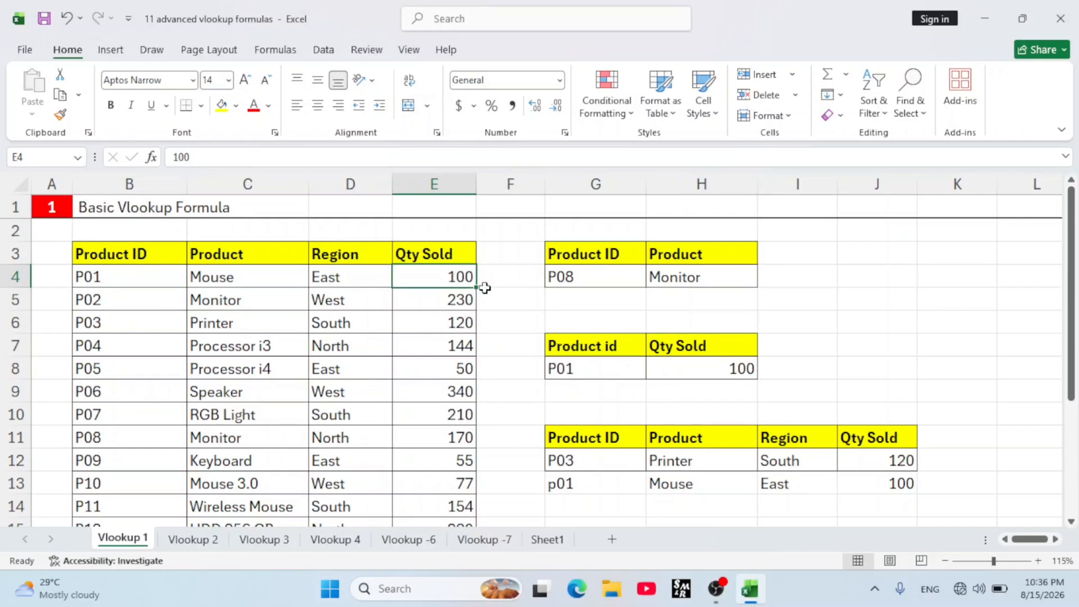
# - Set the product ID in G8 to P09 and check the looked-up quantity sold against the table
pyautogui.doubleClick(596, 372)
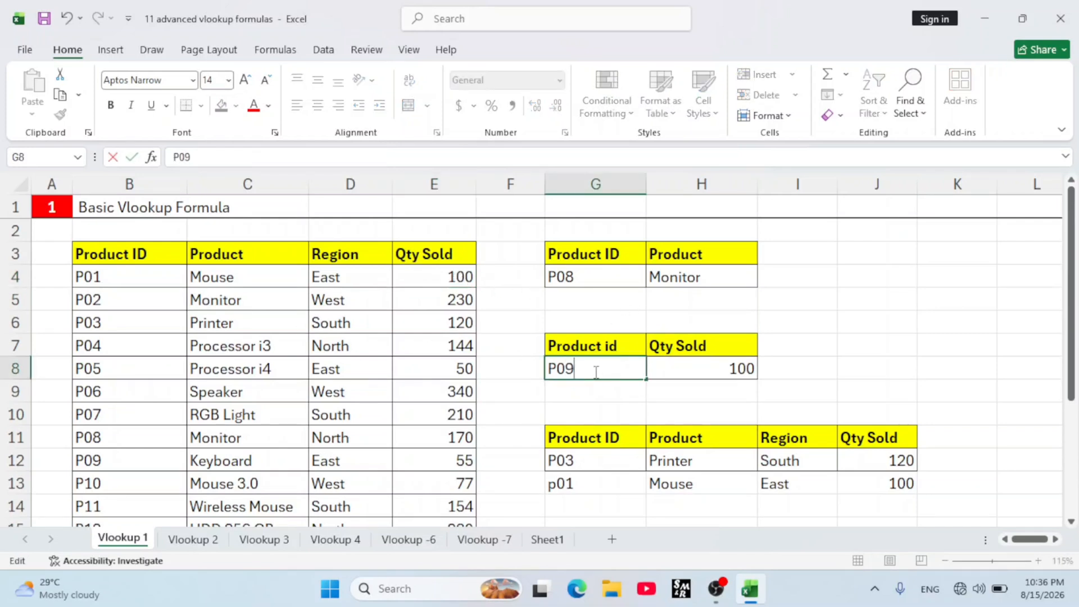
pyautogui.press('Return')
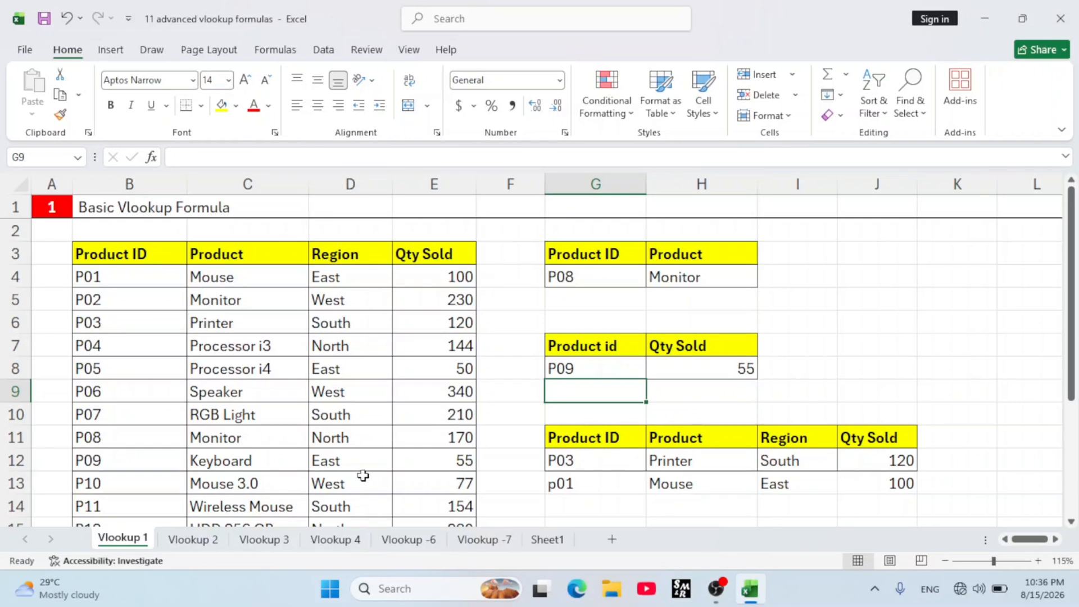
pyautogui.click(116, 462)
pyautogui.click(436, 475)
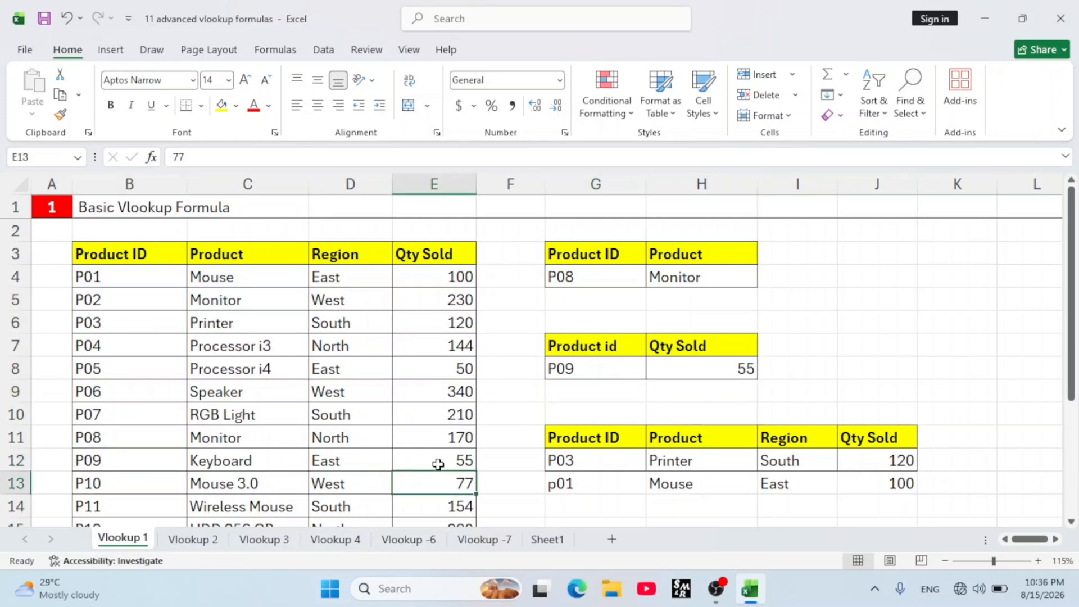
pyautogui.click(439, 462)
pyautogui.click(248, 332)
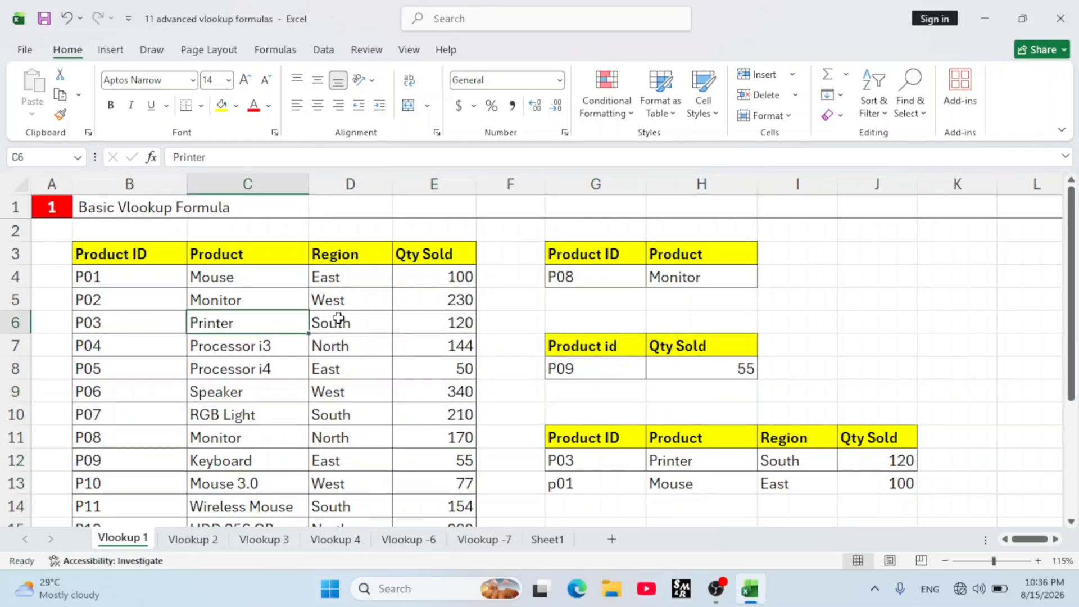
pyautogui.click(408, 307)
pyautogui.click(99, 210)
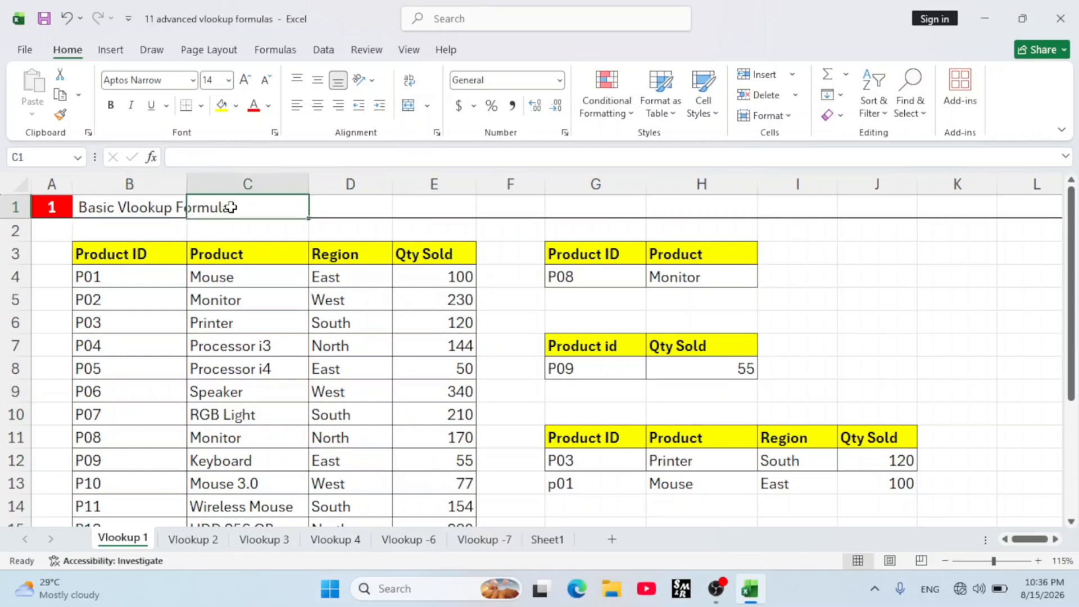
pyautogui.click(230, 207)
pyautogui.click(680, 462)
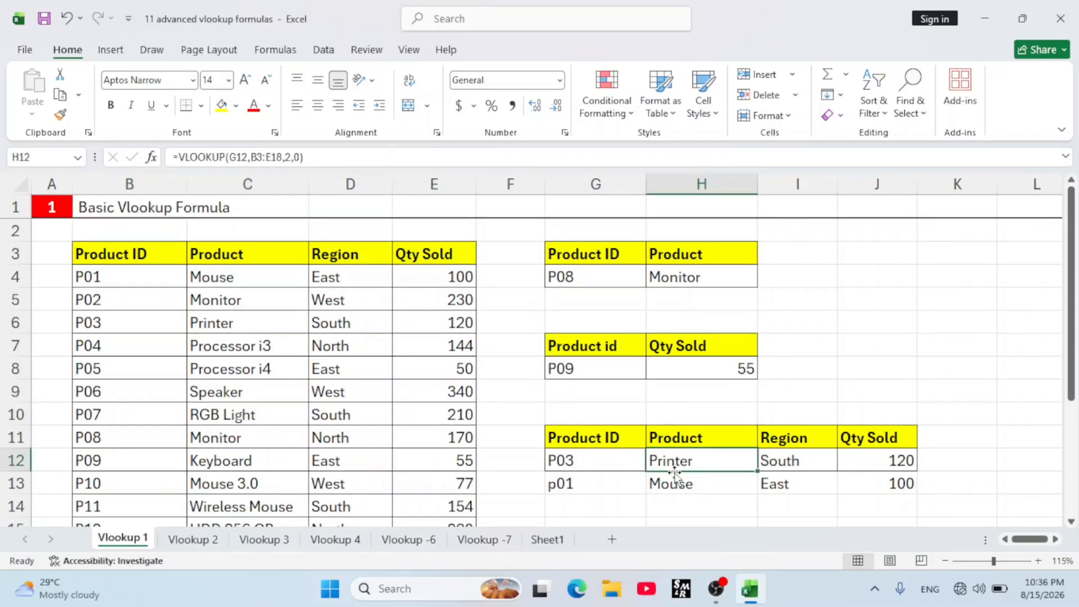
# - Switch to the Vlookup 2 sheet and examine the product table and the lookup example for product ID P016
pyautogui.click(198, 540)
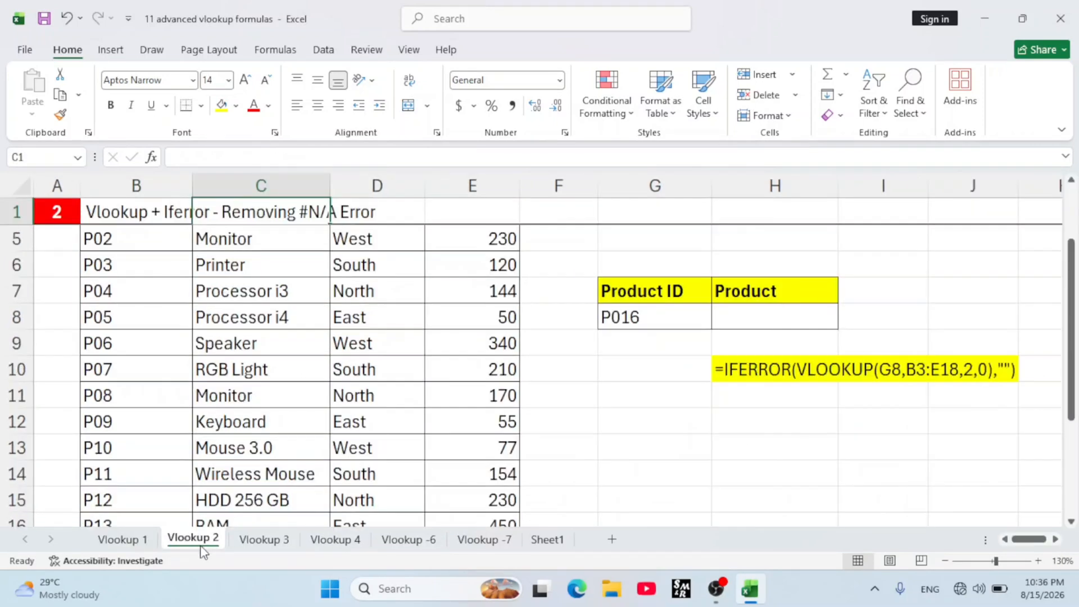
pyautogui.click(219, 239)
pyautogui.click(150, 227)
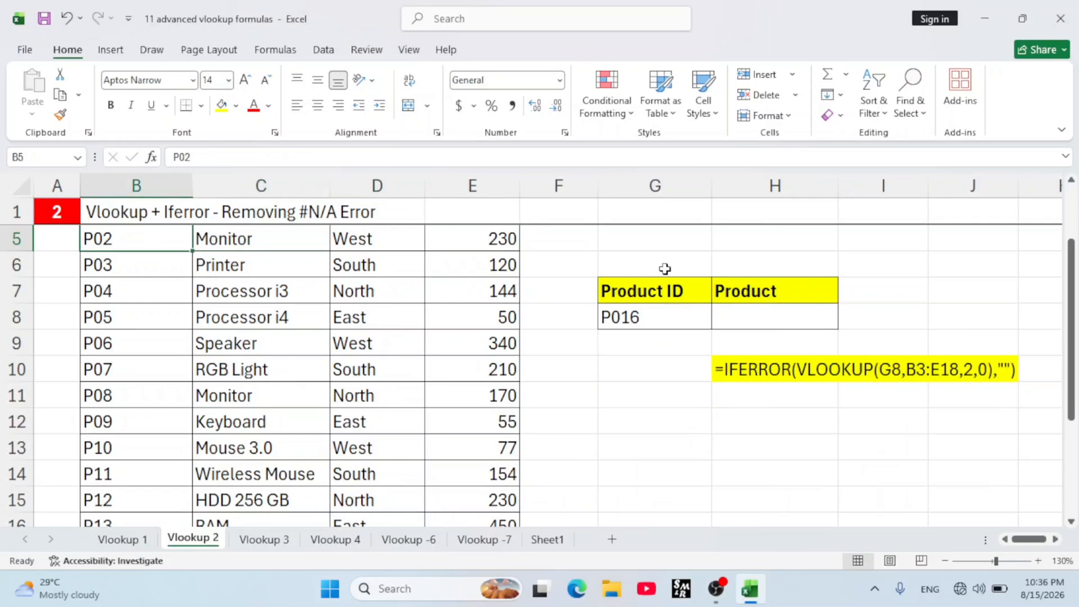
pyautogui.click(659, 316)
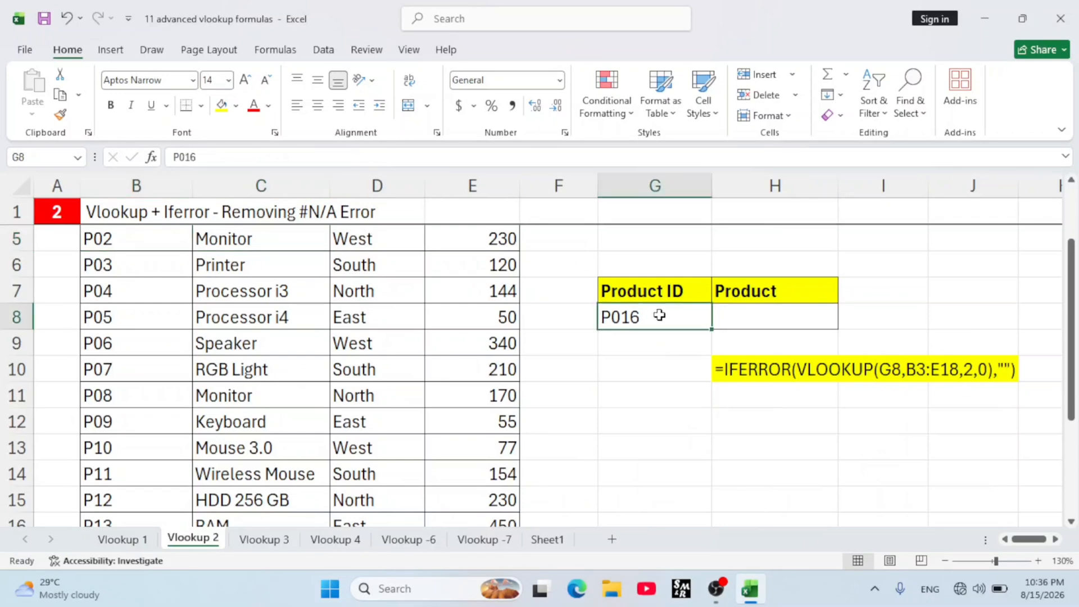
pyautogui.scroll(-3, 212, 313)
pyautogui.scroll(3, 225, 388)
pyautogui.click(782, 309)
pyautogui.doubleClick(667, 313)
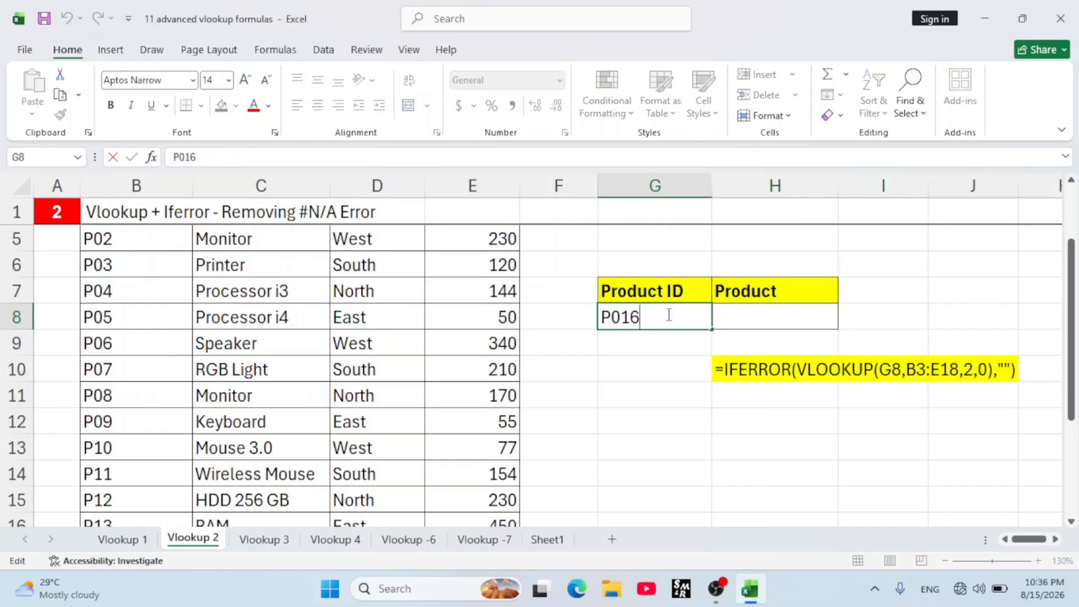
pyautogui.click(773, 344)
# - Clear the IFERROR lookup formula from H8 and the product ID from G8
pyautogui.click(752, 318)
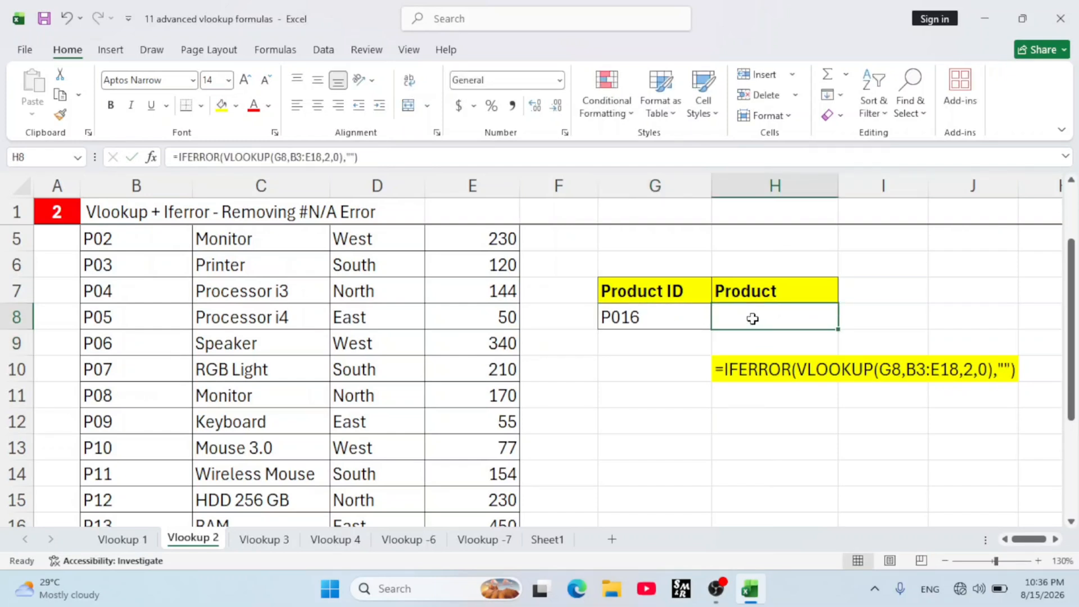
pyautogui.press('Delete')
pyautogui.click(751, 367)
pyautogui.click(736, 318)
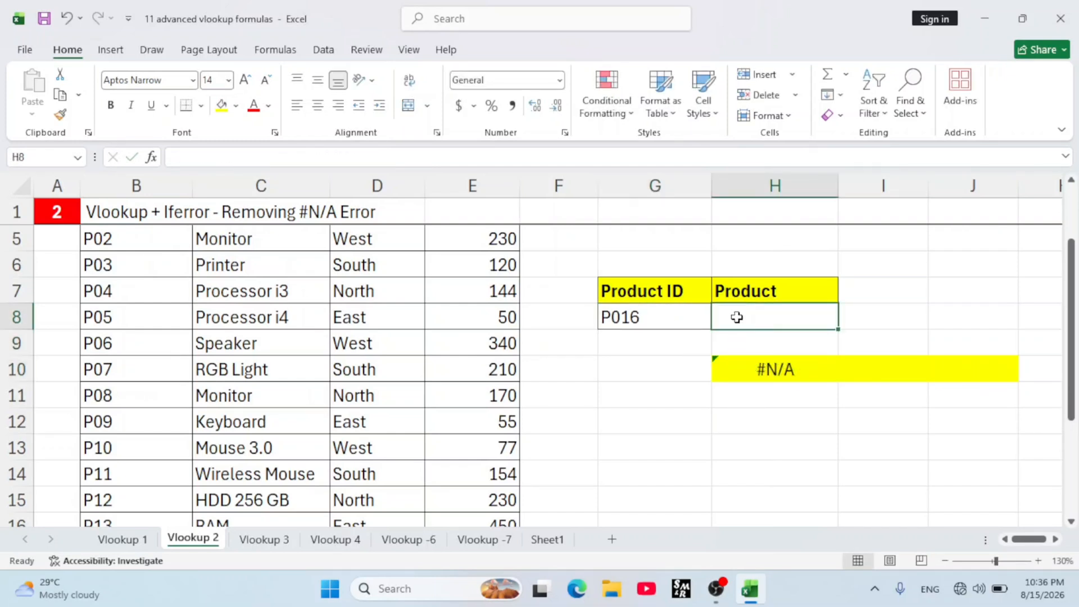
pyautogui.click(643, 319)
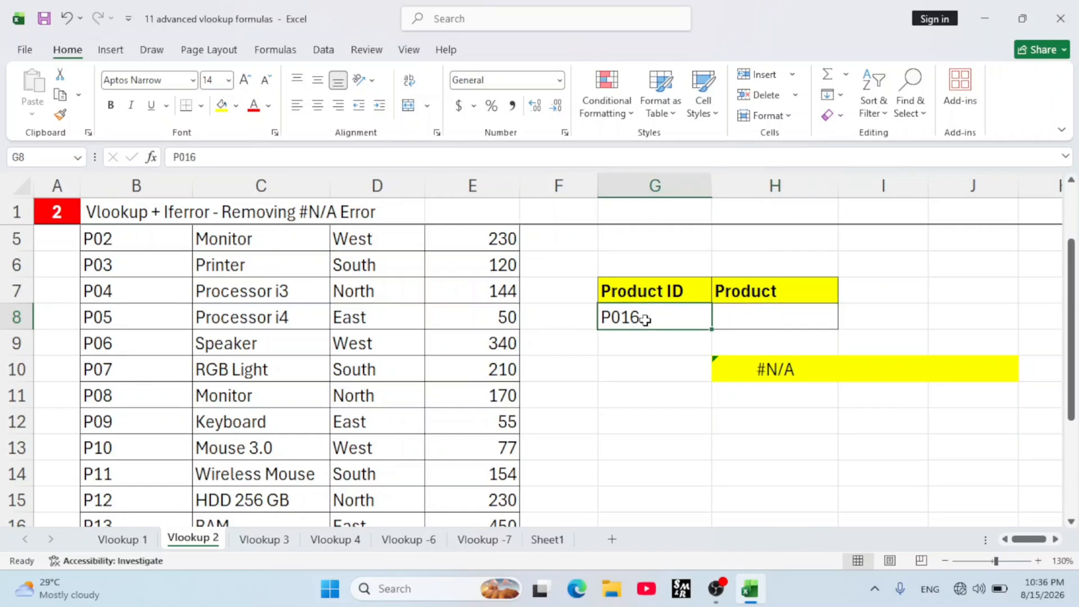
pyautogui.press('Delete')
# - Enter =VLOOKUP(G8,B3:E18,2,0) in H8 to look up the product name for the product ID in G8
pyautogui.click(736, 313)
pyautogui.write('=')
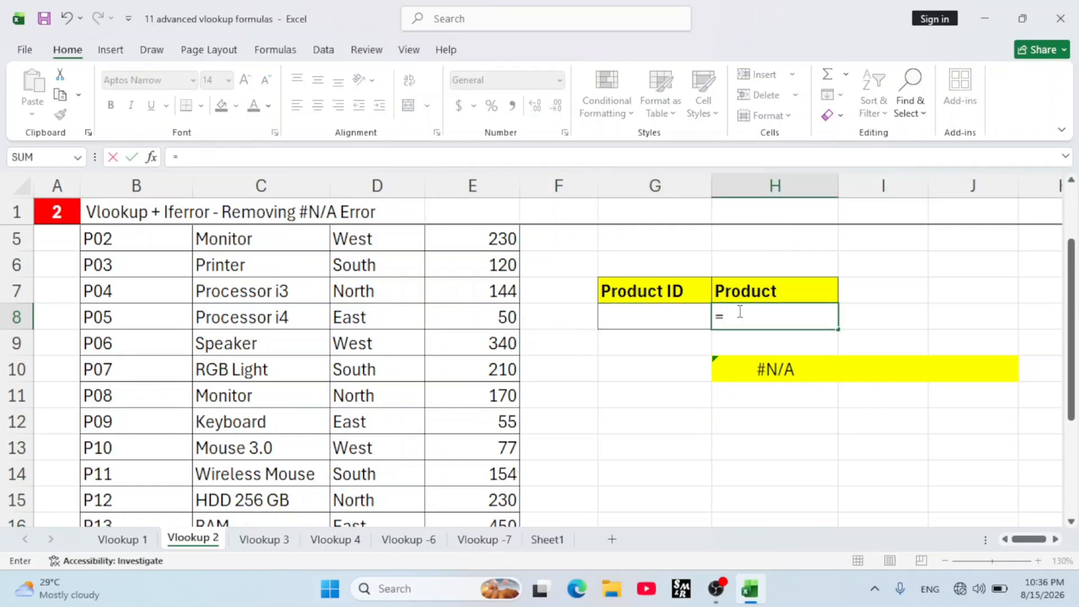
pyautogui.write('vlo')
pyautogui.press('Tab')
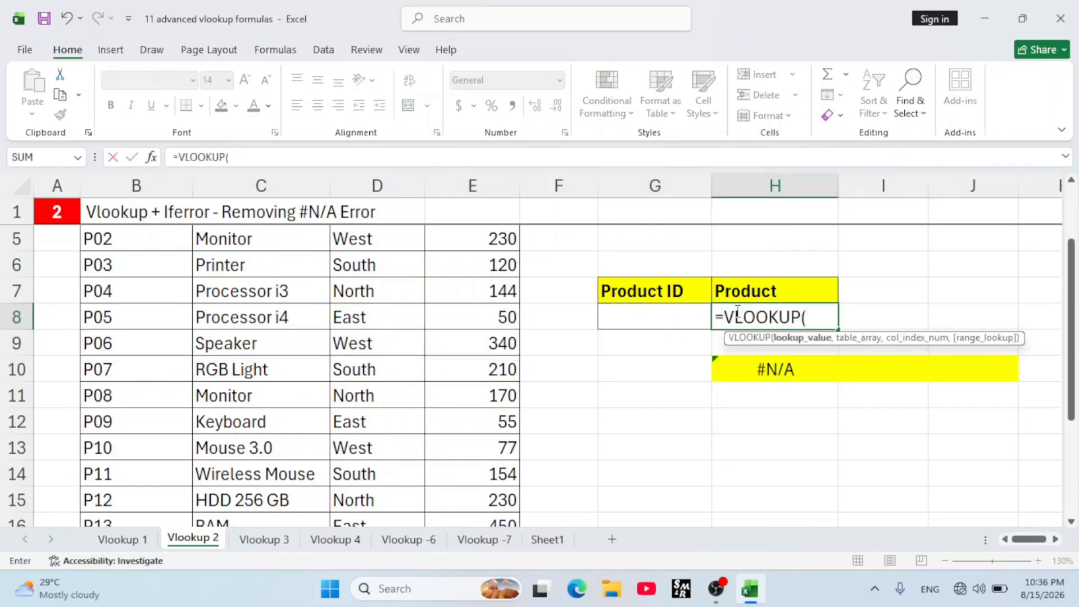
pyautogui.click(660, 310)
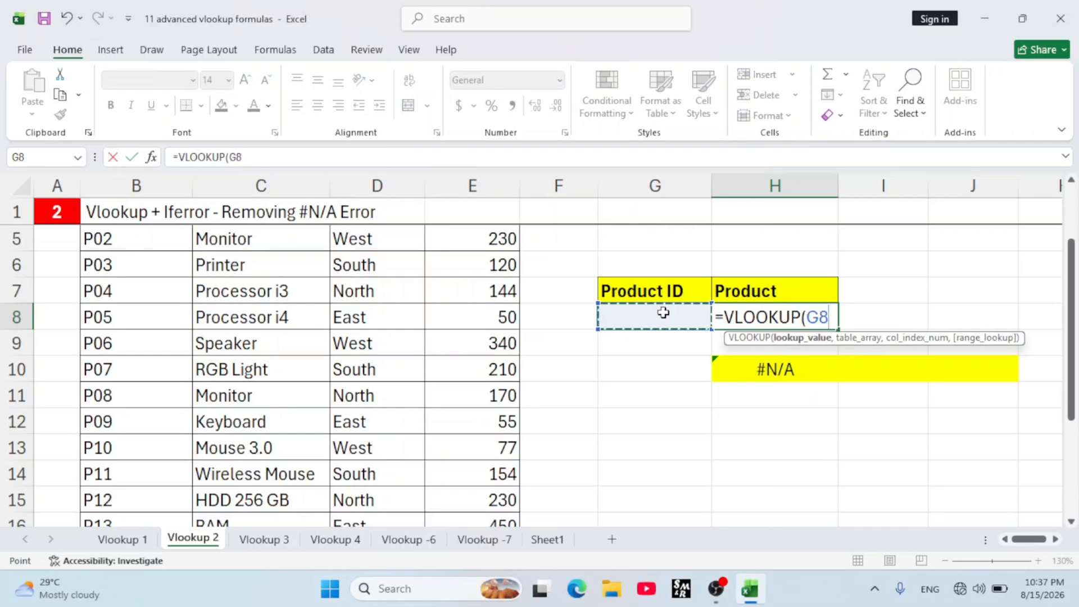
pyautogui.write(',')
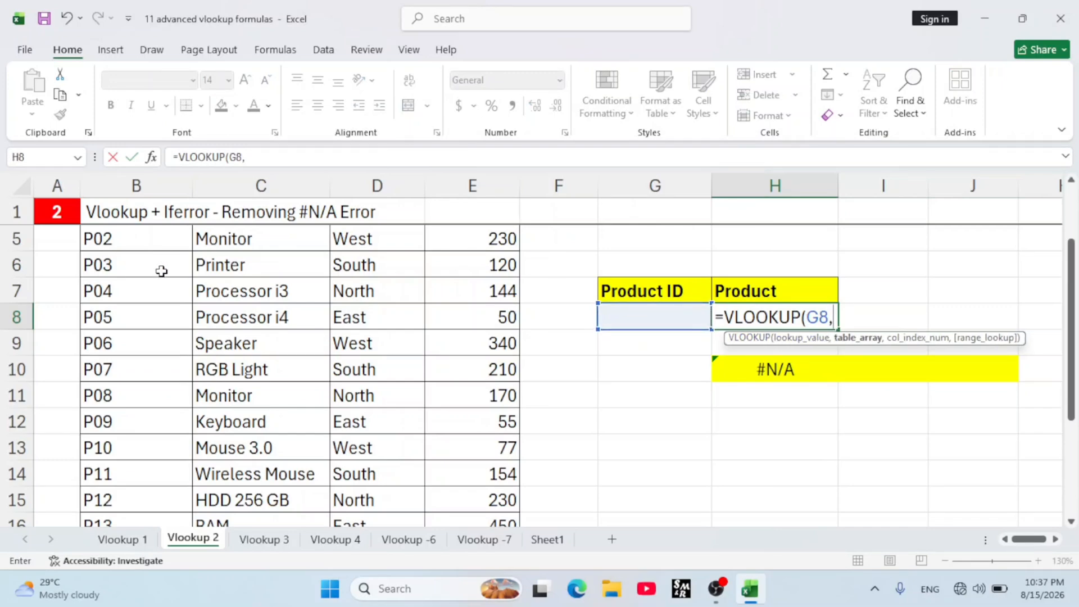
pyautogui.scroll(1, 140, 271)
pyautogui.moveTo(139, 270); pyautogui.dragTo(464, 414)
pyautogui.scroll(2, 464, 414)
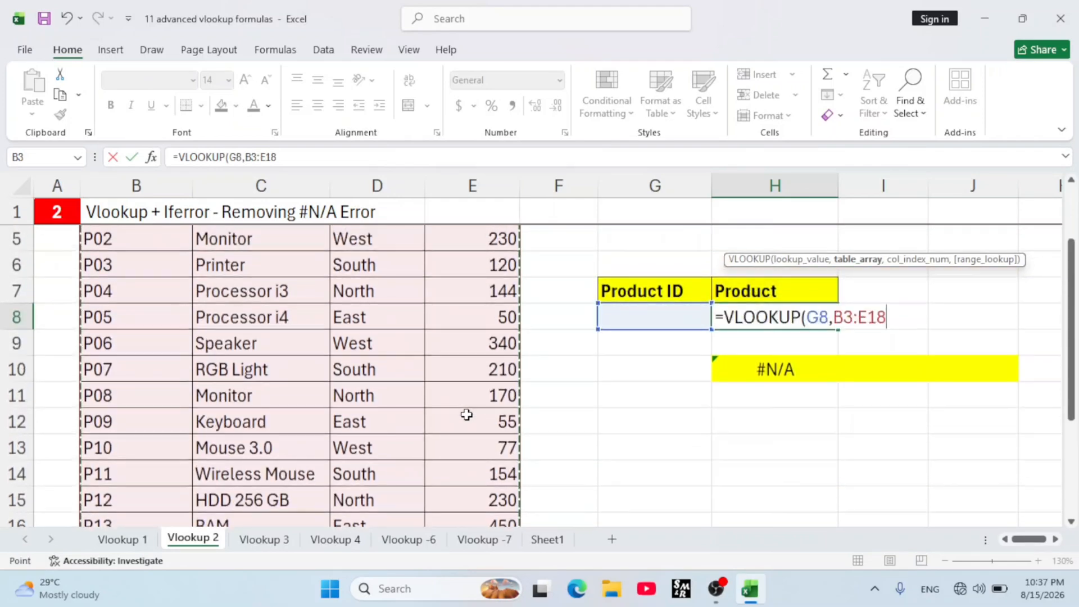
pyautogui.write(',')
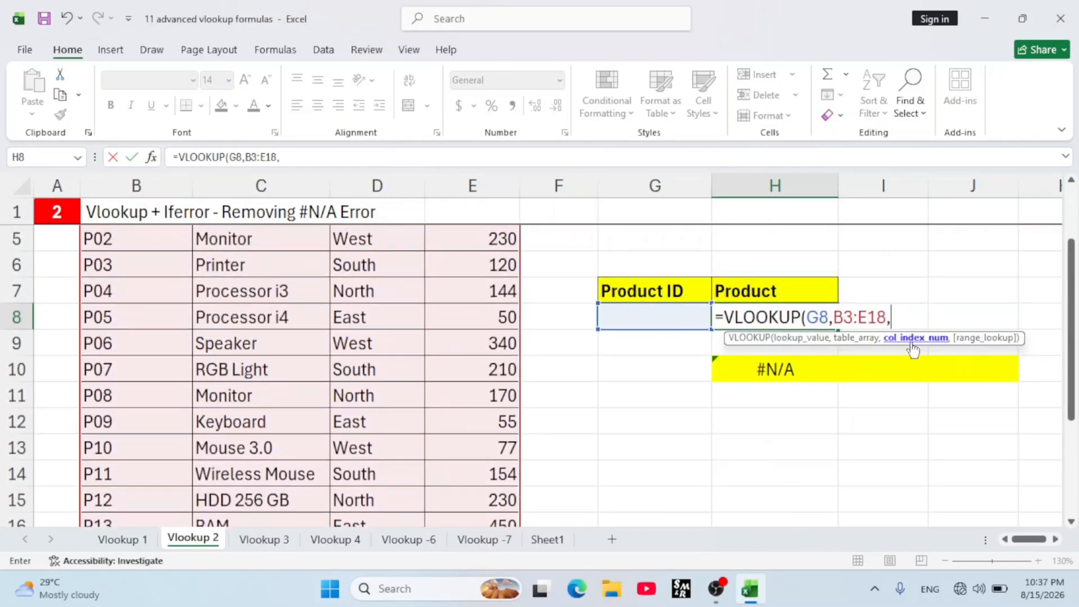
pyautogui.scroll(1, 773, 292)
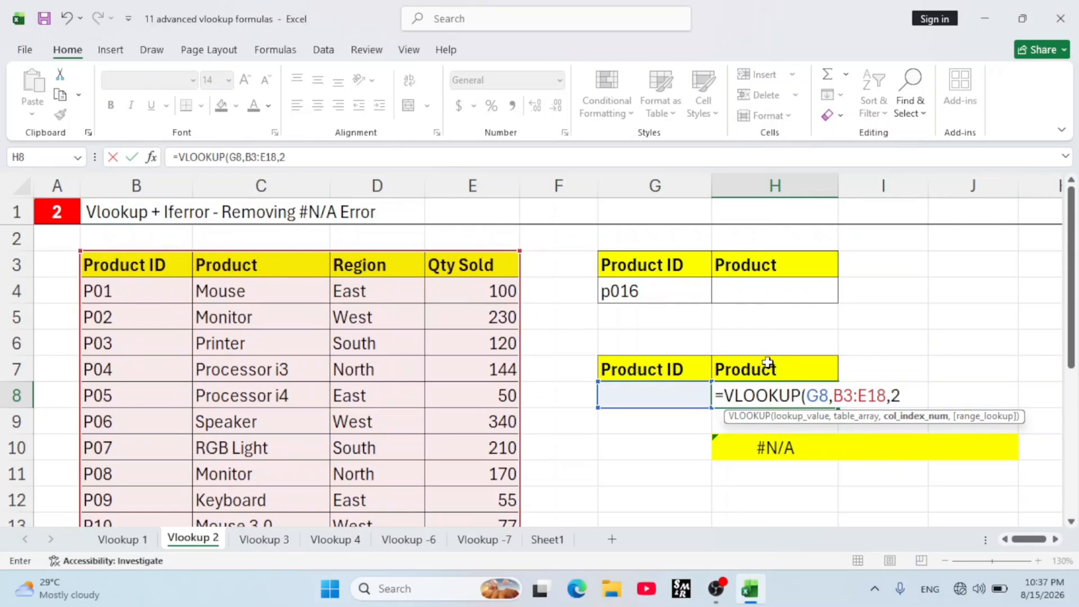
pyautogui.write(',0')
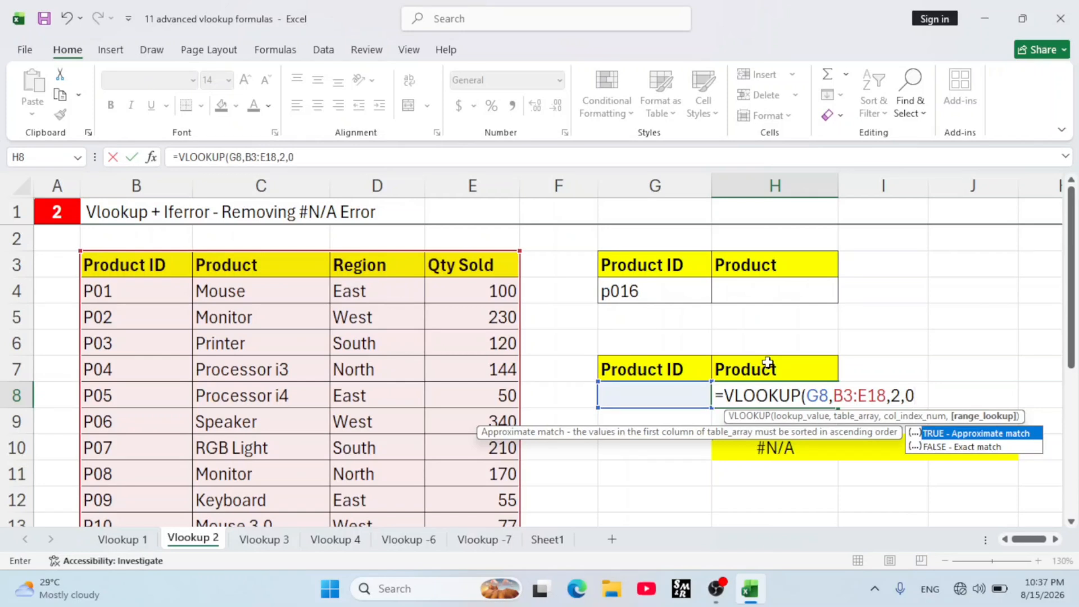
pyautogui.write(')')
pyautogui.press('Return')
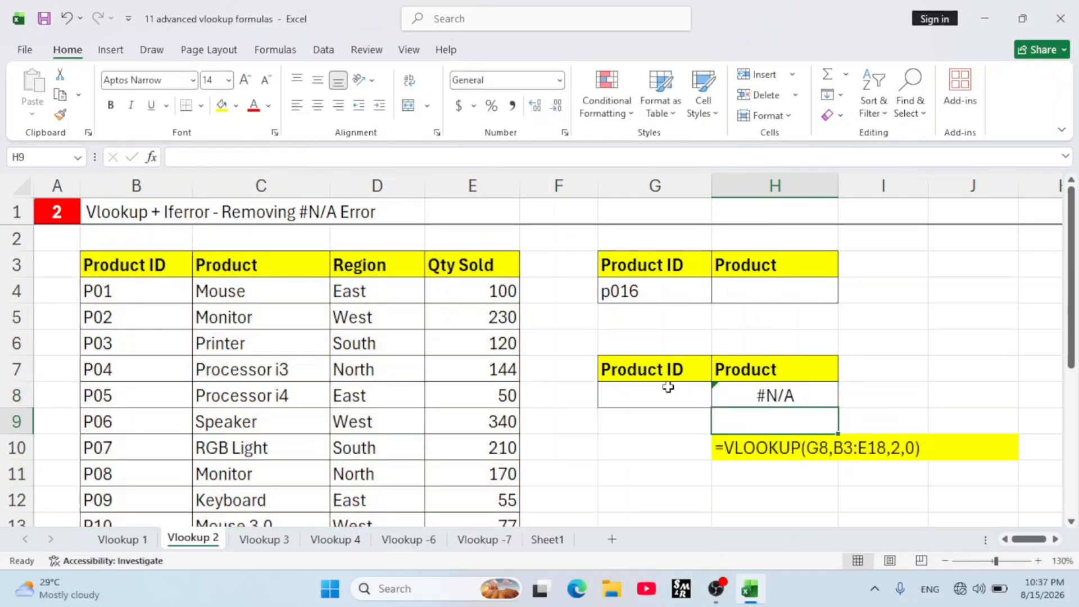
# - Enter product ID P01 in G8 and compare the looked-up product name with its row in the table
pyautogui.click(671, 388)
pyautogui.write('P01')
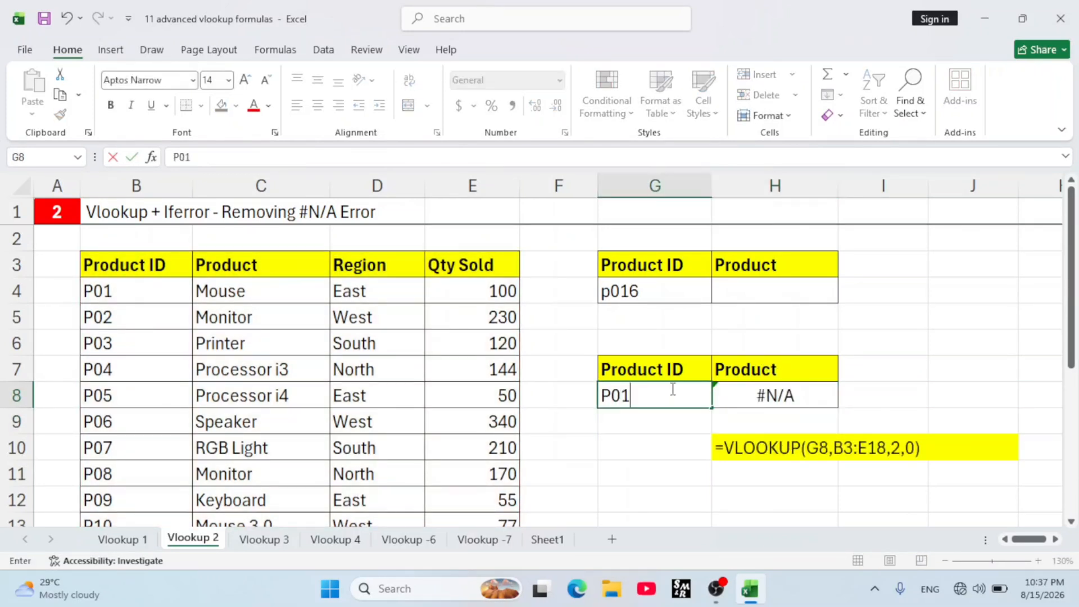
pyautogui.press('Return')
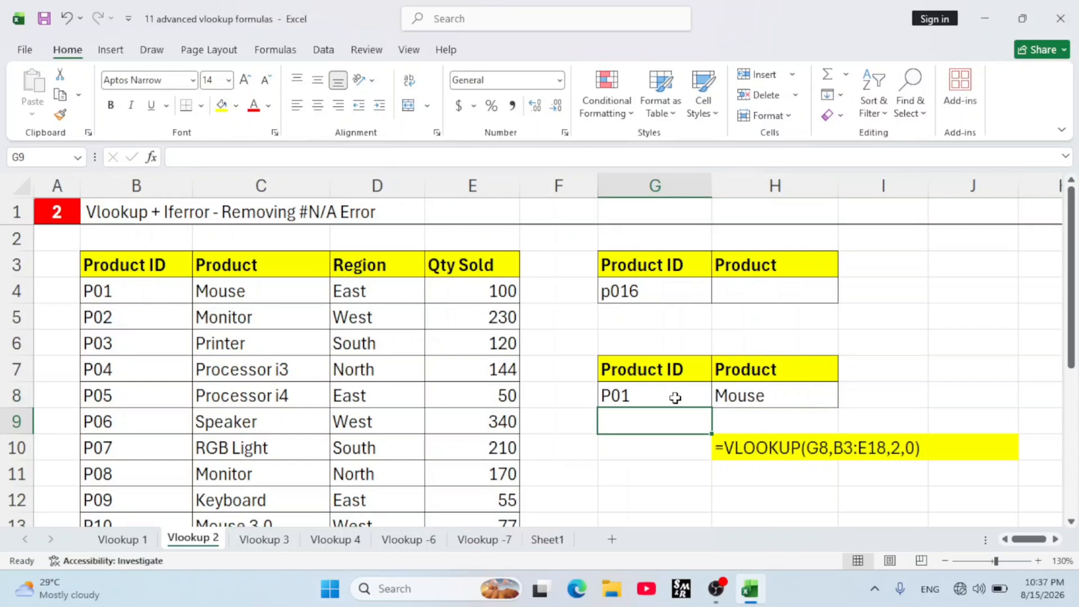
pyautogui.click(750, 396)
pyautogui.click(135, 284)
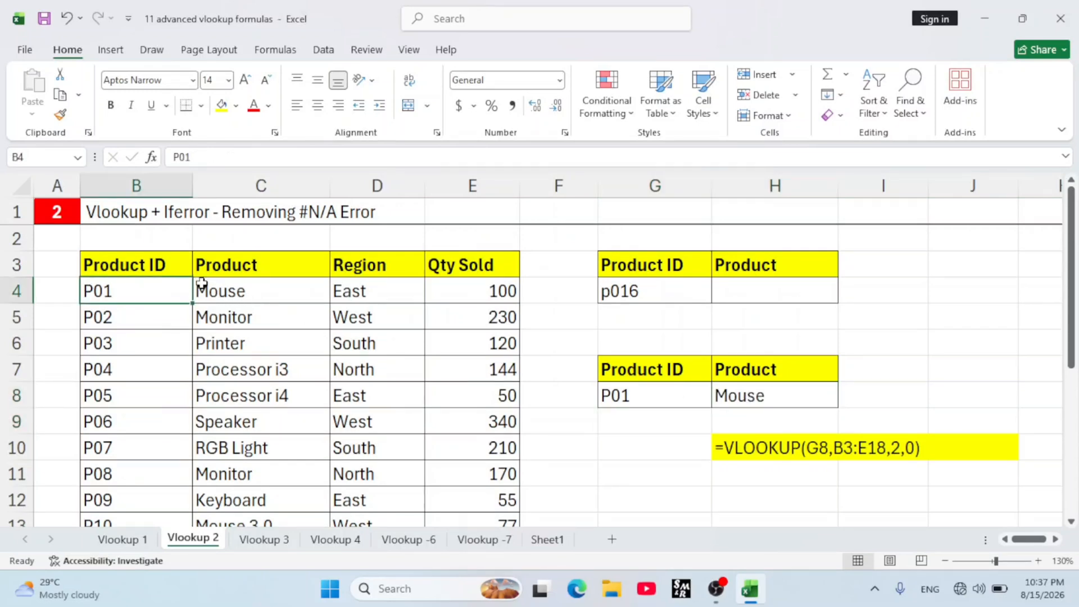
pyautogui.click(220, 288)
# - Set the product ID in G8 to P15, the table's last ID, and check the looked-up product name against the table
pyautogui.click(646, 397)
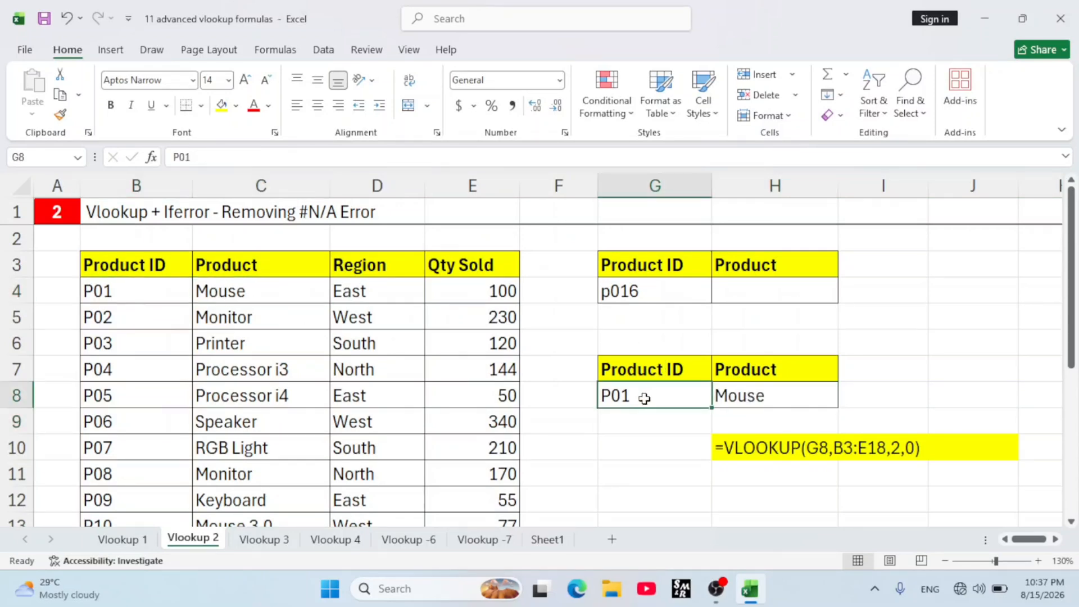
pyautogui.scroll(-3, 138, 427)
pyautogui.click(113, 423)
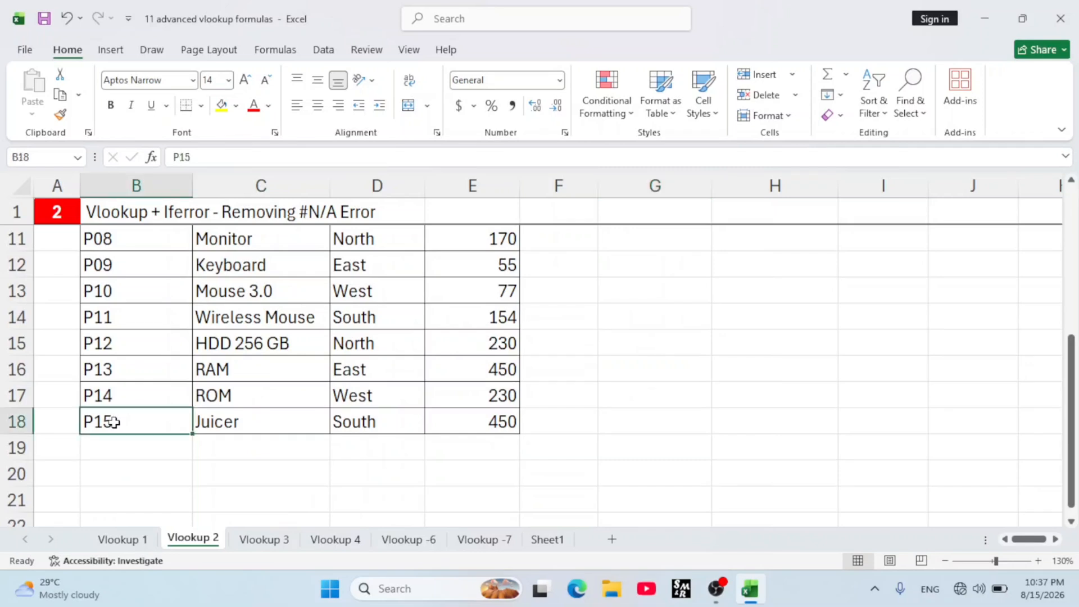
pyautogui.scroll(2, 106, 423)
pyautogui.click(645, 320)
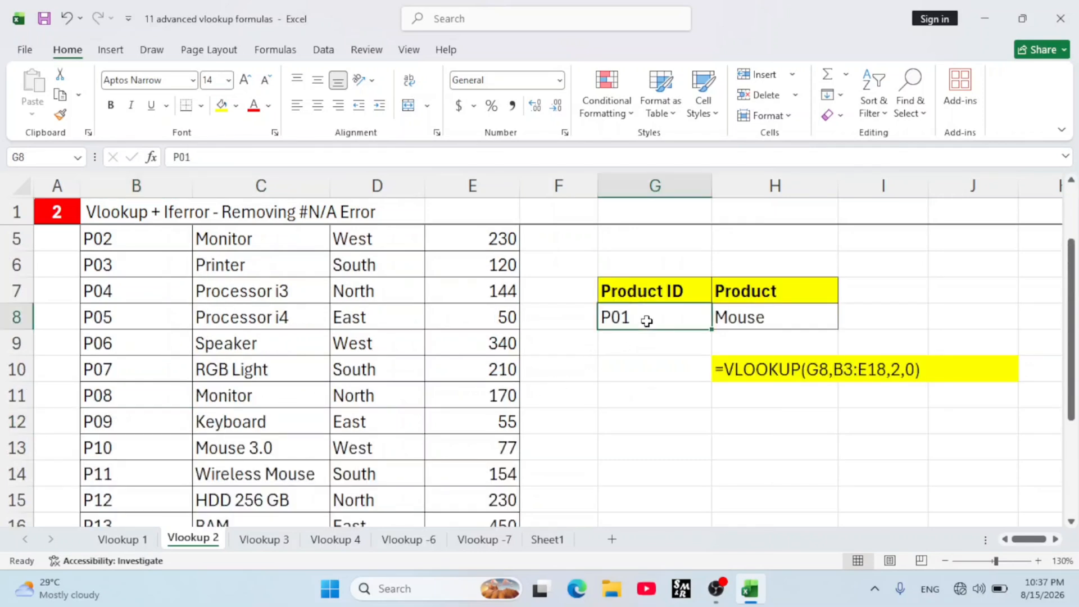
pyautogui.doubleClick(649, 321)
pyautogui.write('15')
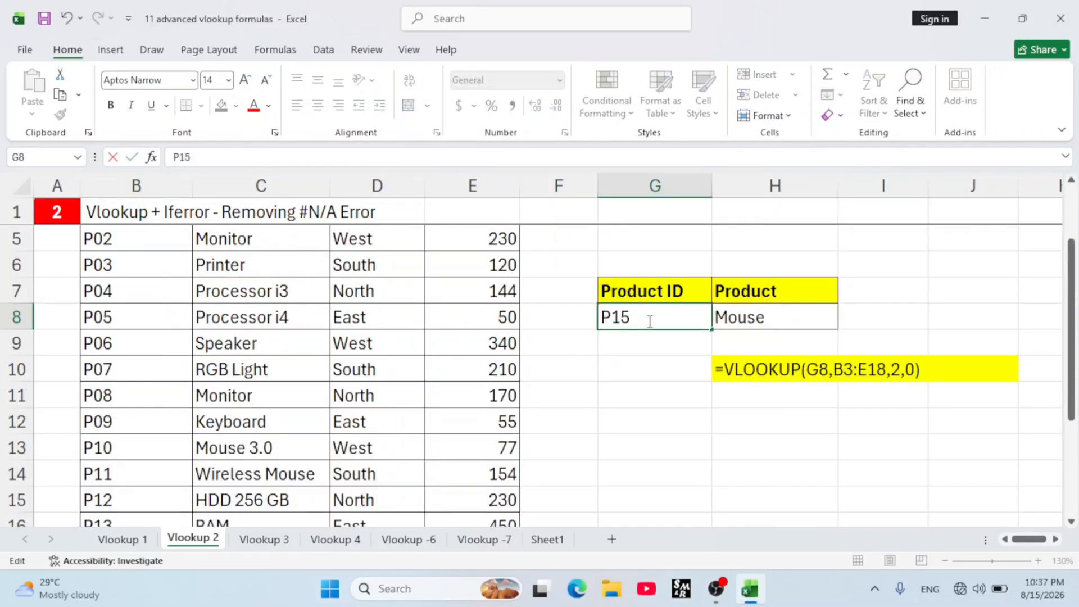
pyautogui.press('Return')
pyautogui.scroll(-2, 284, 409)
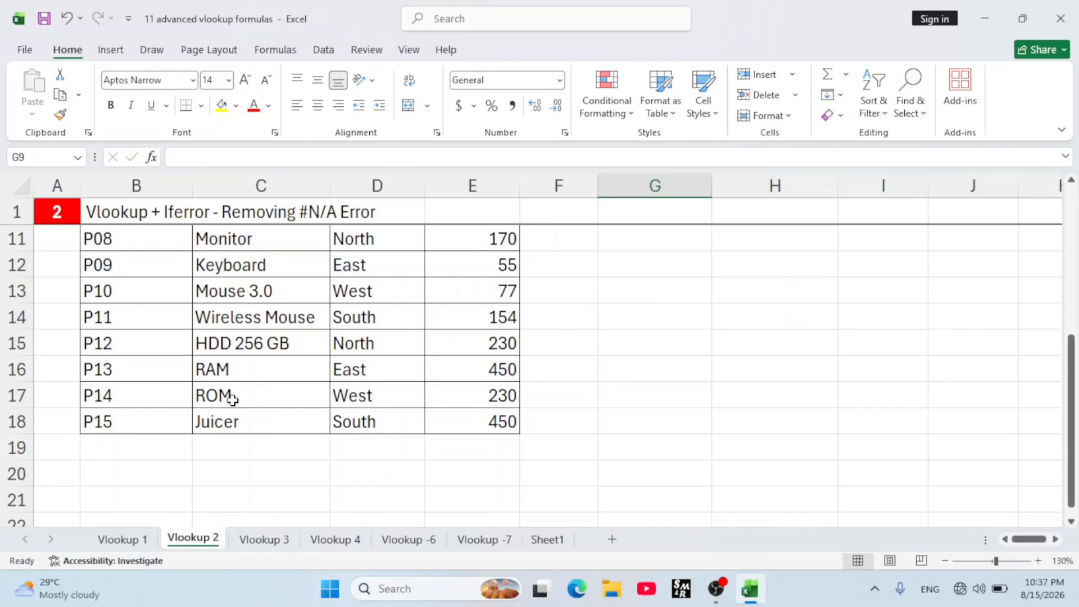
pyautogui.scroll(2, 258, 393)
pyautogui.scroll(-2, 150, 439)
pyautogui.scroll(1, 284, 308)
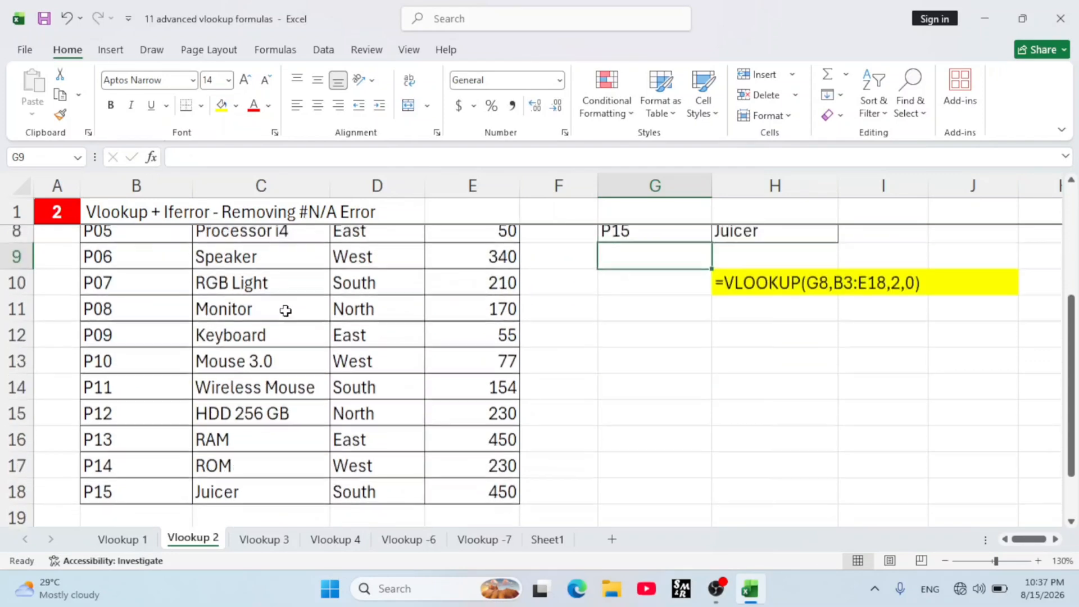
pyautogui.scroll(2, 651, 256)
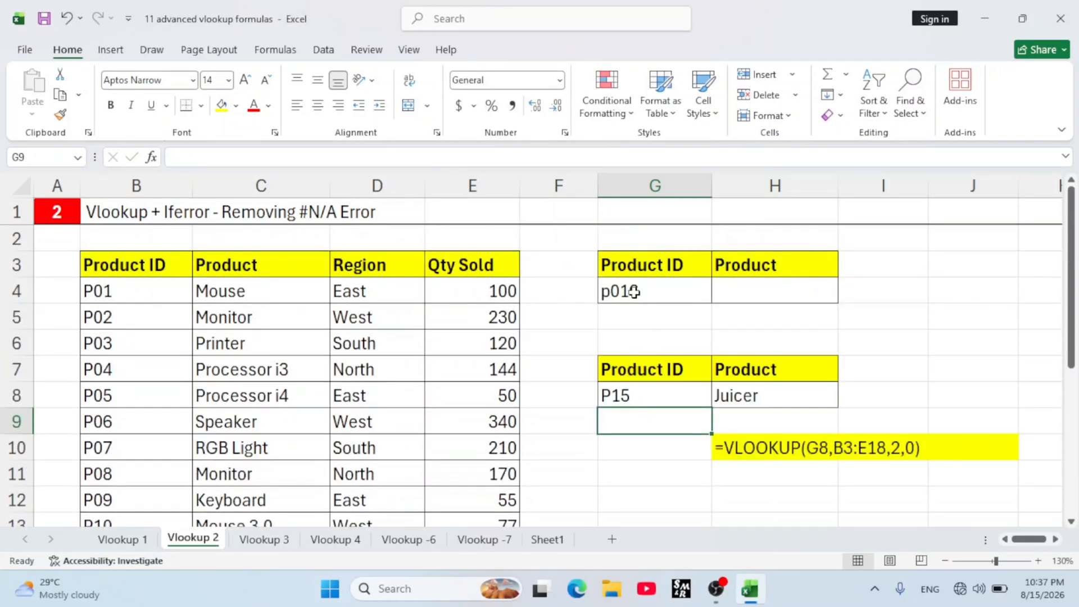
# - Set the product ID in G8 to P16, an ID that is missing from the table
pyautogui.click(641, 399)
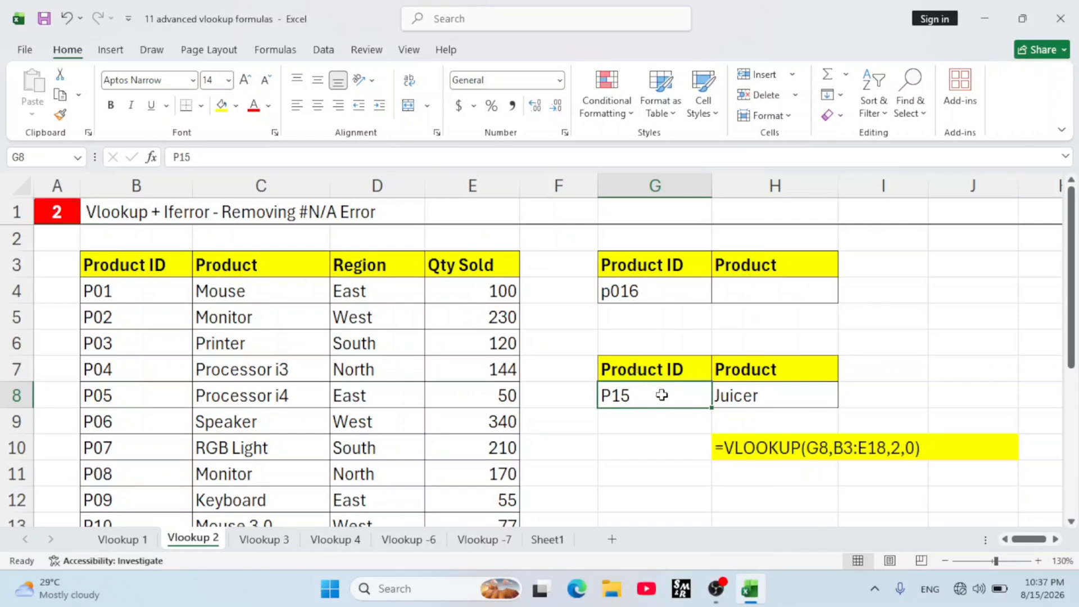
pyautogui.doubleClick(662, 395)
pyautogui.press('BackSpace')
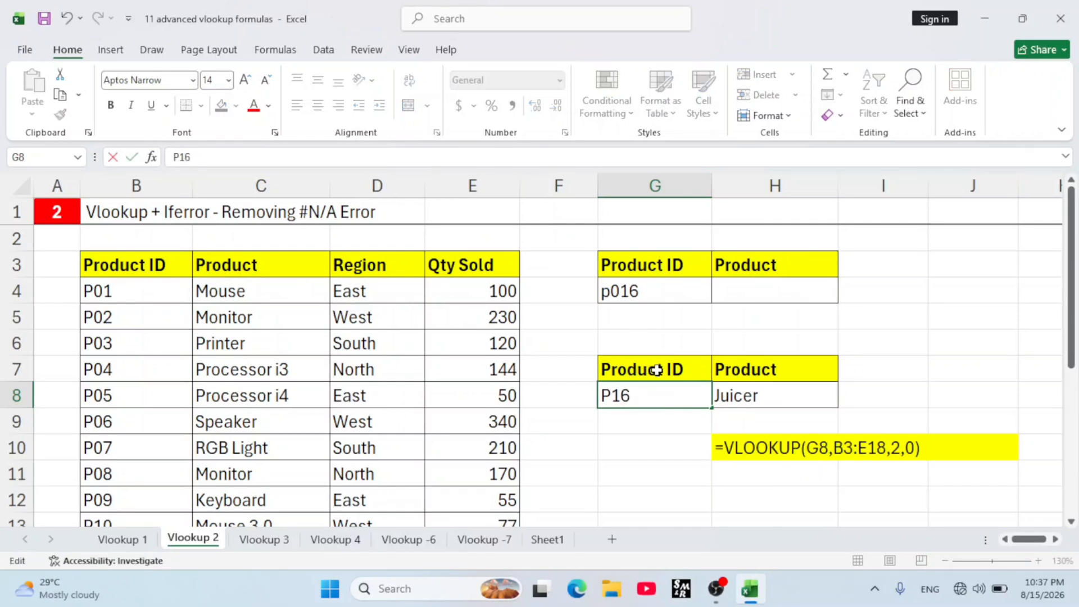
pyautogui.press('Return')
# - Clear H8 and re-enter =VLOOKUP(G8,B3:E18,2,0) to look up the product name for the product ID in G8
pyautogui.click(810, 397)
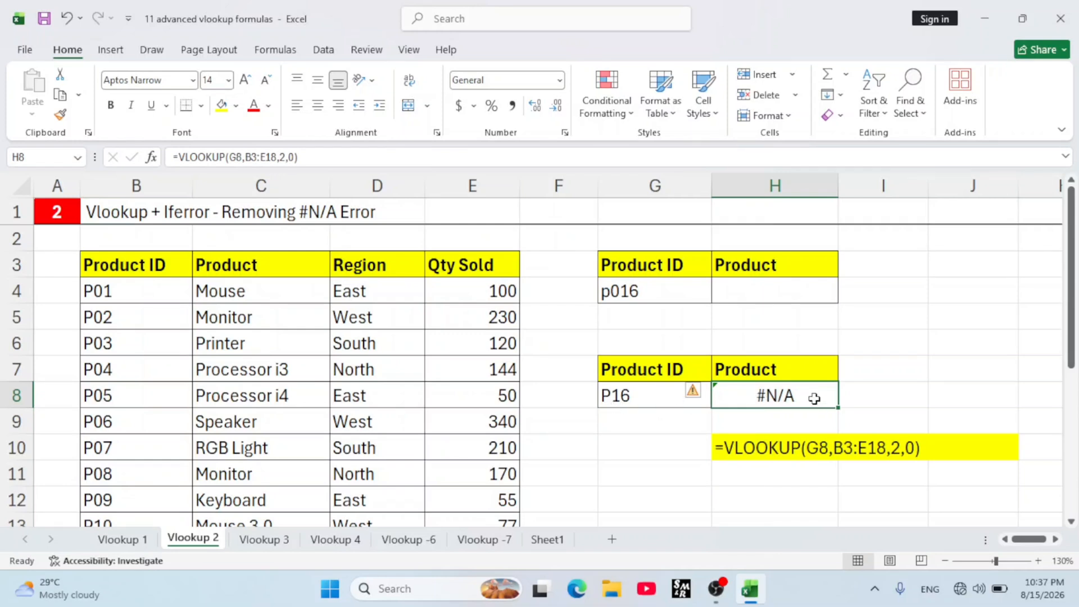
pyautogui.press('Delete')
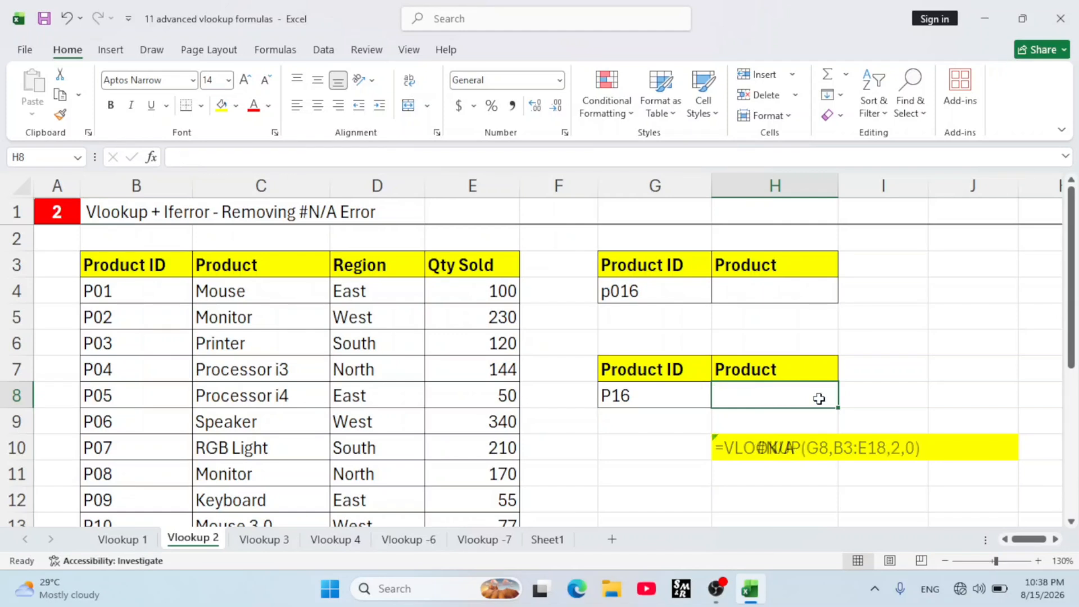
pyautogui.write('=')
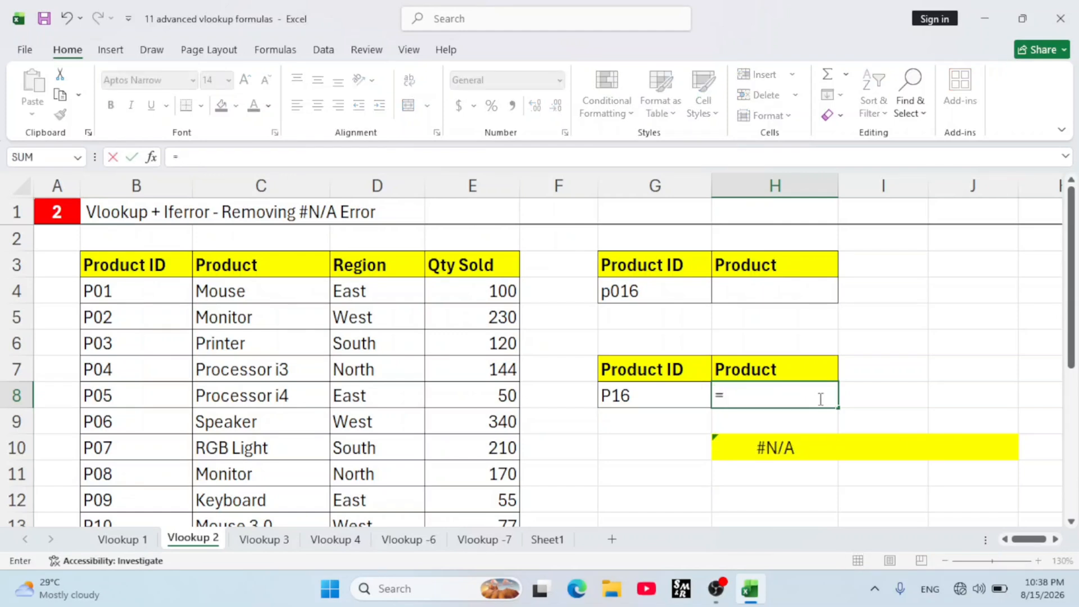
pyautogui.write('if')
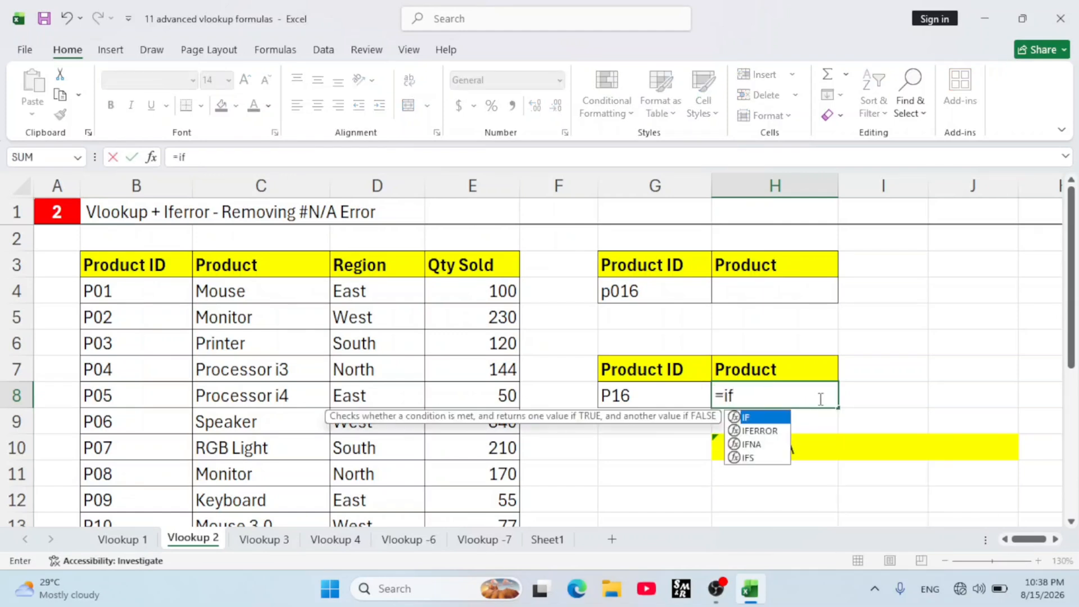
pyautogui.press('BackSpace')
pyautogui.press('BackSpace')
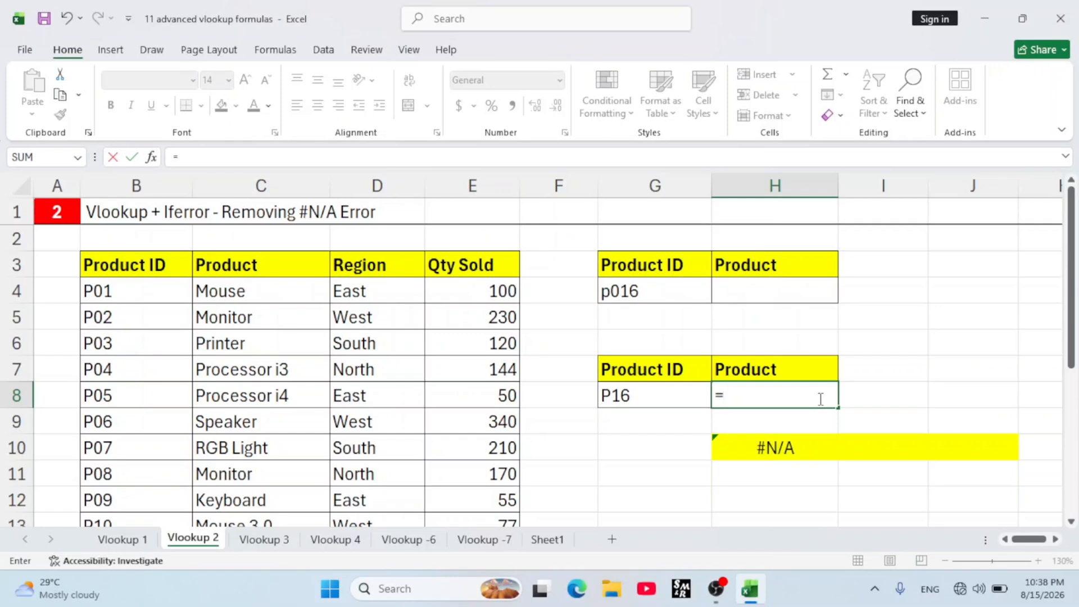
pyautogui.write('vlo')
pyautogui.press('Tab')
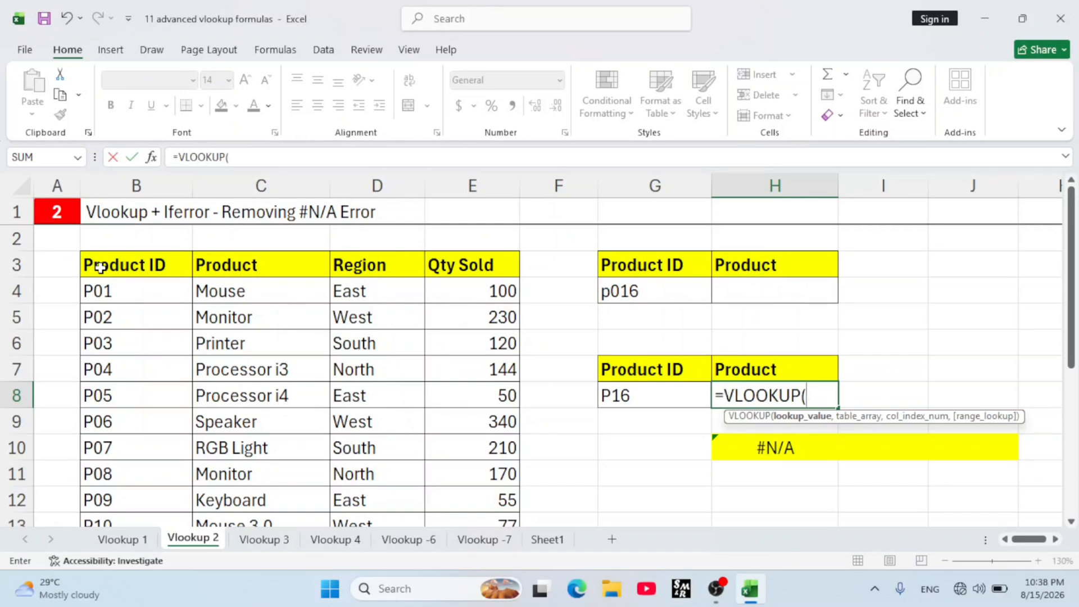
pyautogui.click(657, 397)
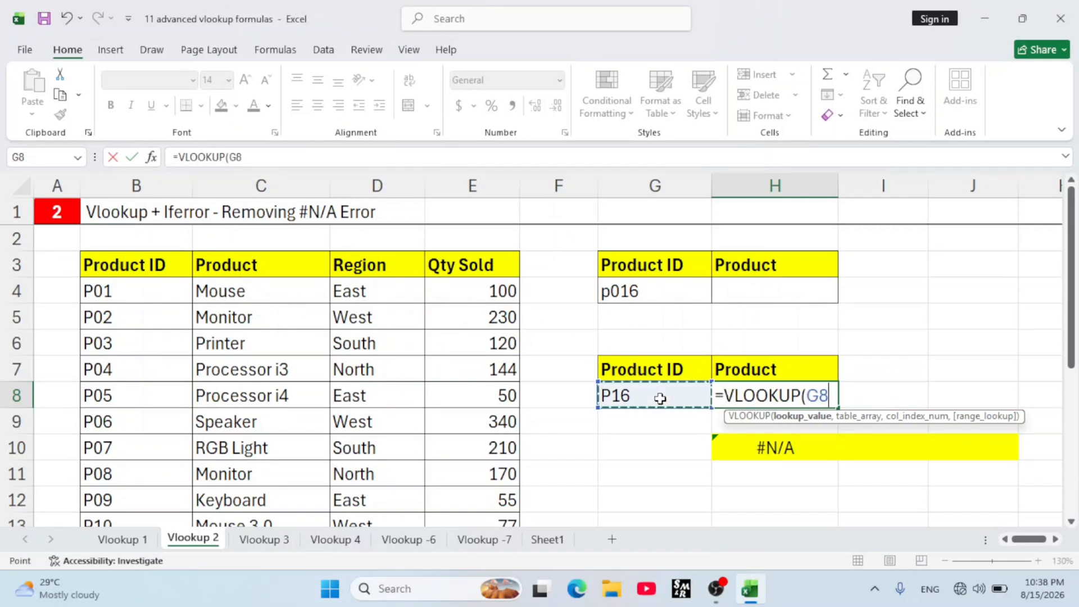
pyautogui.write(',')
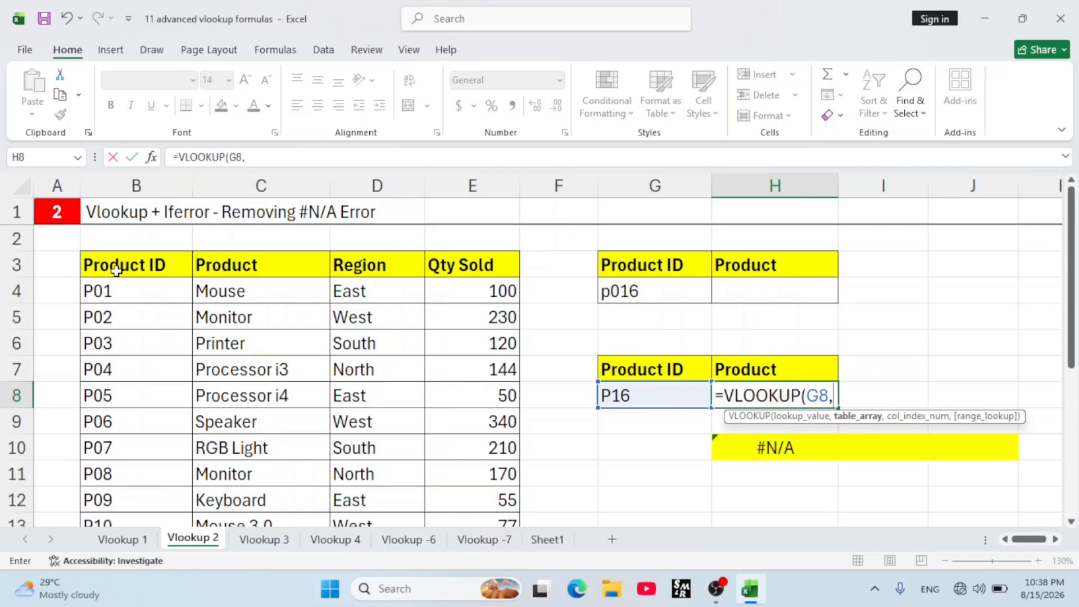
pyautogui.moveTo(116, 270); pyautogui.dragTo(473, 474)
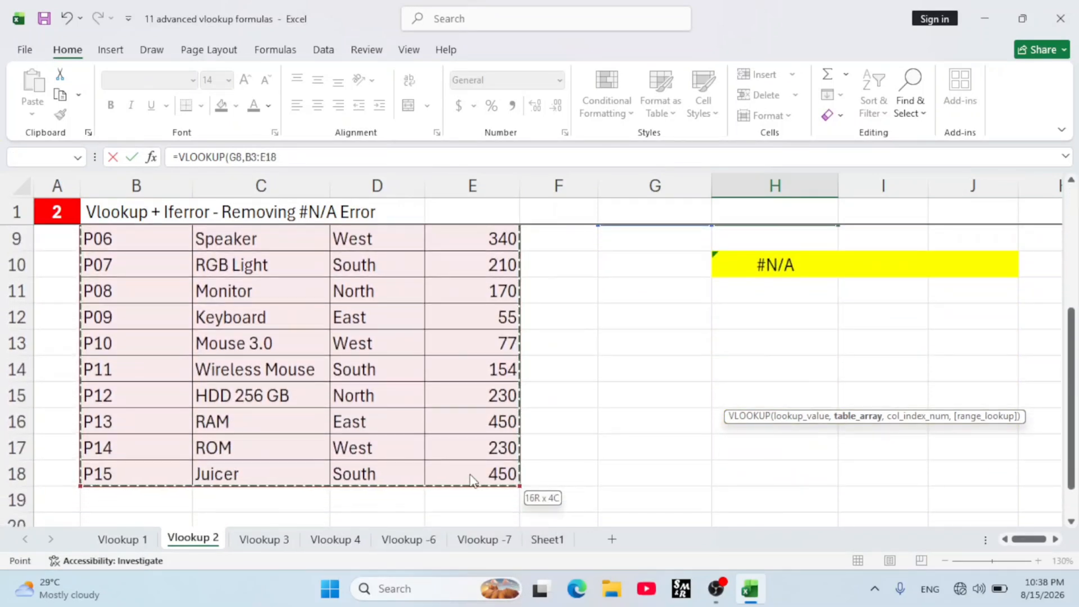
pyautogui.scroll(3, 470, 340)
pyautogui.write(',')
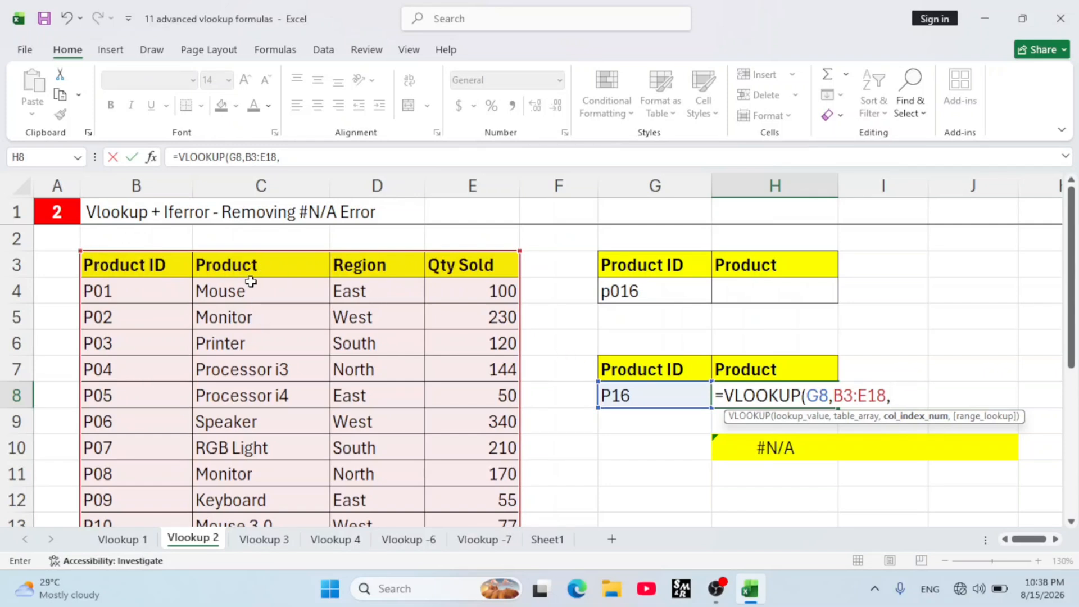
pyautogui.write('2,')
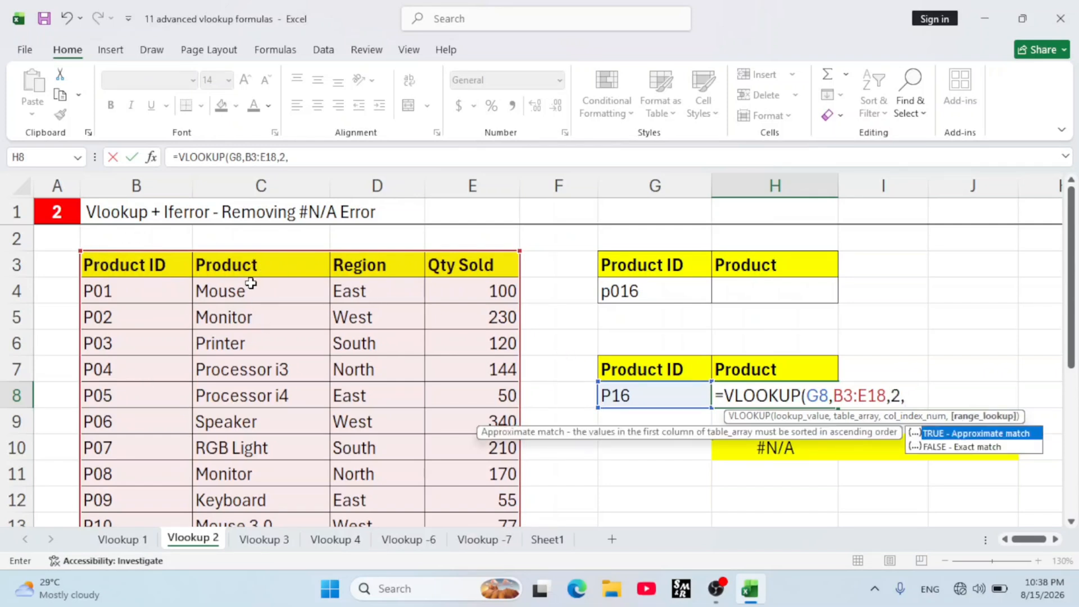
pyautogui.write('0)')
pyautogui.press('Return')
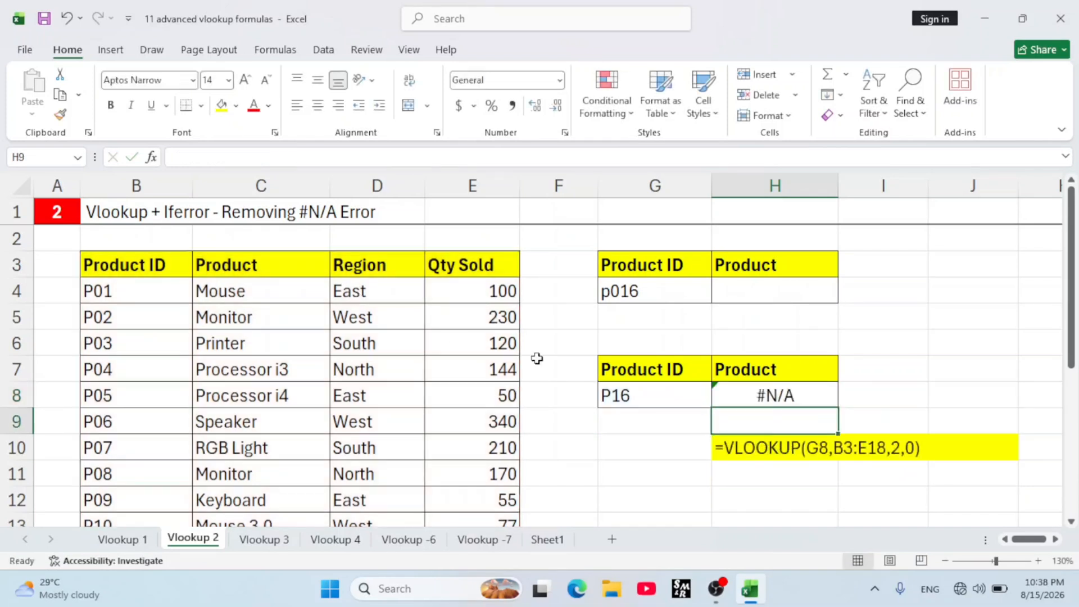
# - Wrap the VLOOKUP formula in H8 in IFERROR with 0 as the value returned on error
pyautogui.click(648, 395)
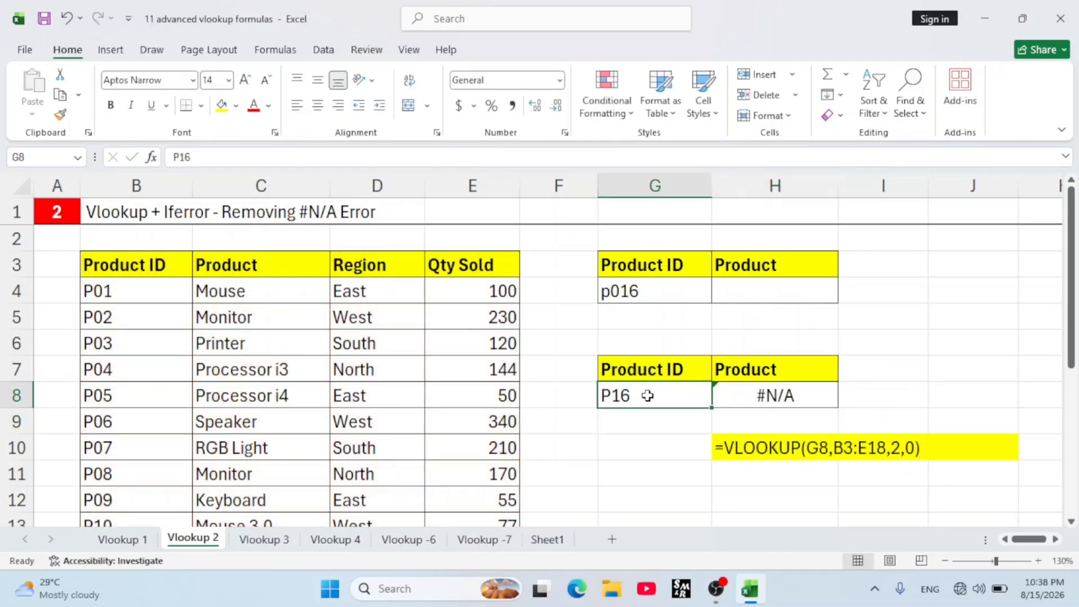
pyautogui.click(764, 396)
pyautogui.doubleClick(643, 390)
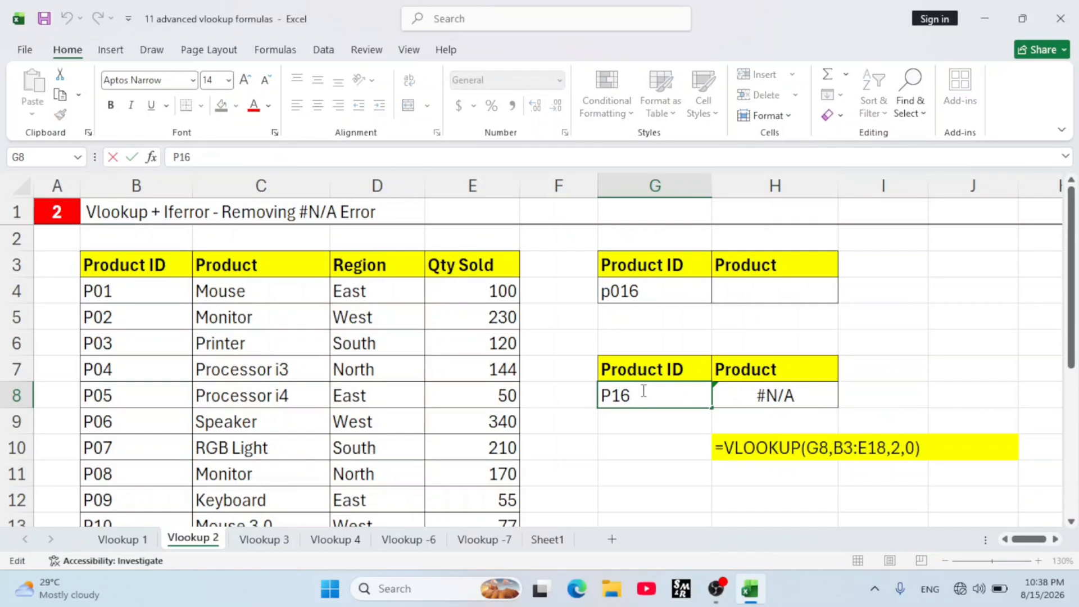
pyautogui.doubleClick(750, 396)
pyautogui.click(723, 396)
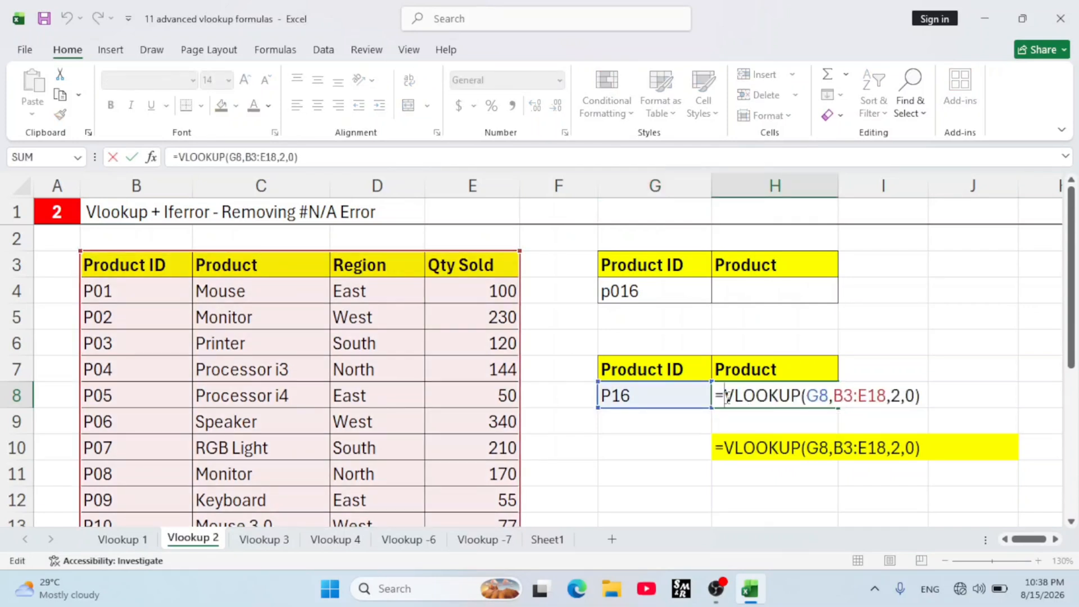
pyautogui.write('if')
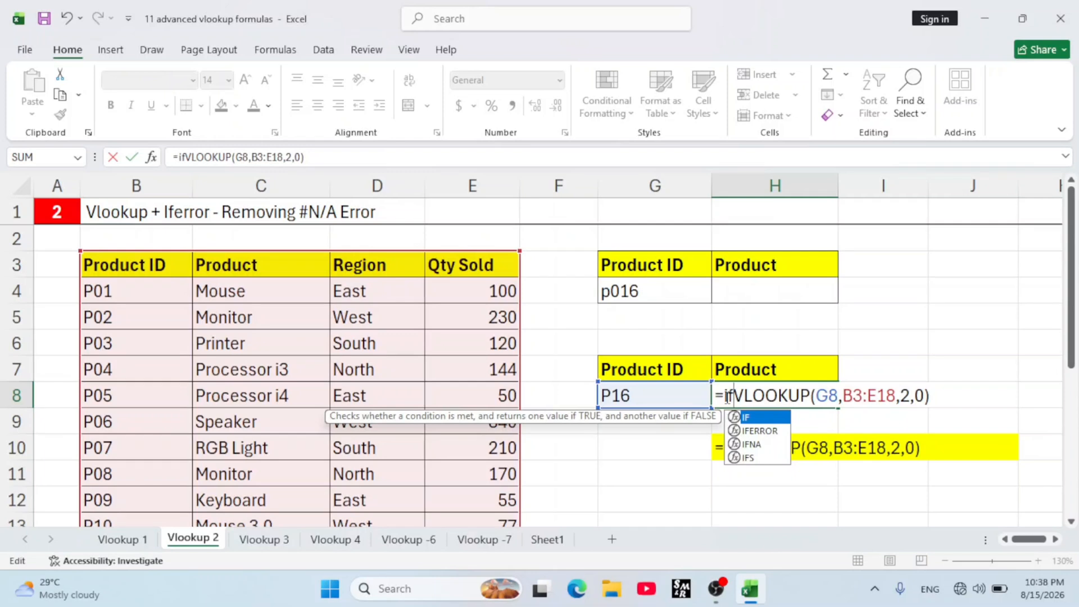
pyautogui.press('Down')
pyautogui.press('Tab')
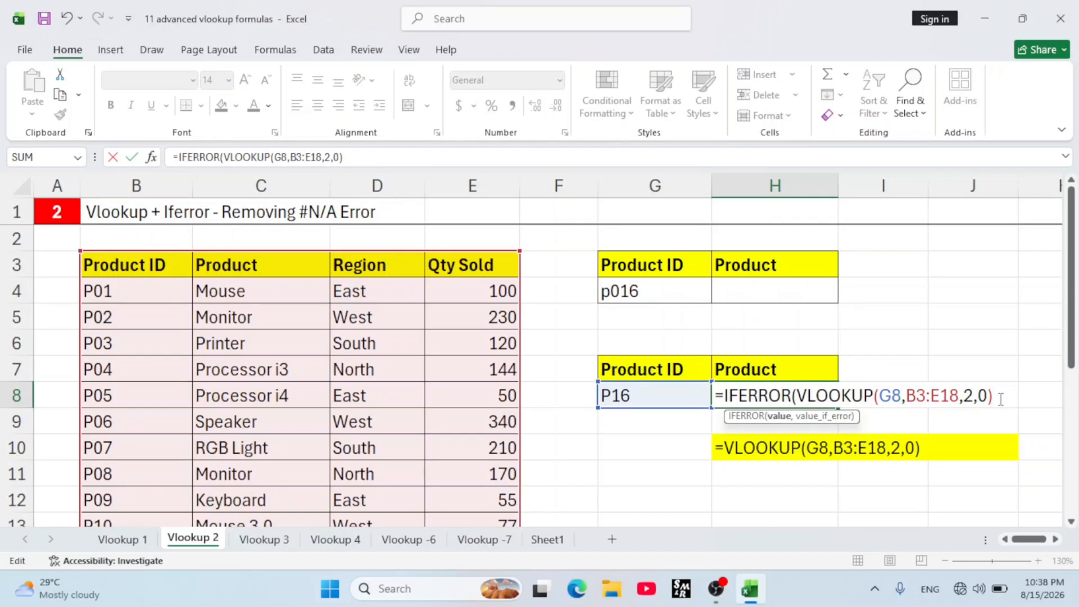
pyautogui.write(',0')
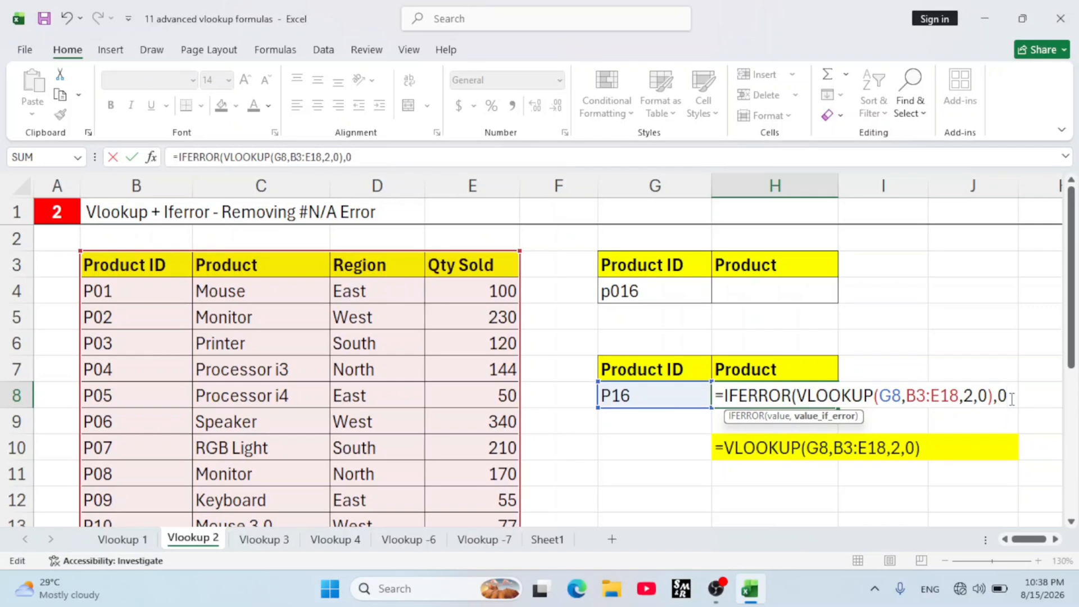
pyautogui.write(')')
pyautogui.press('Return')
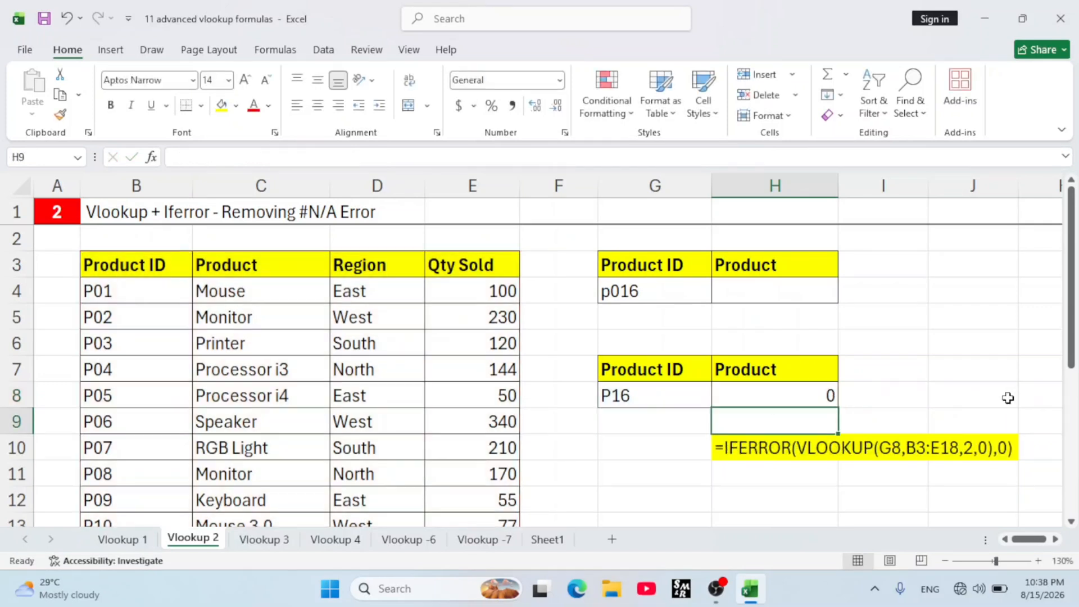
# - Remove the 0 from the IFERROR formula in H8, leaving its value_if_error argument empty
pyautogui.doubleClick(826, 393)
pyautogui.click(987, 384)
pyautogui.click(1005, 390)
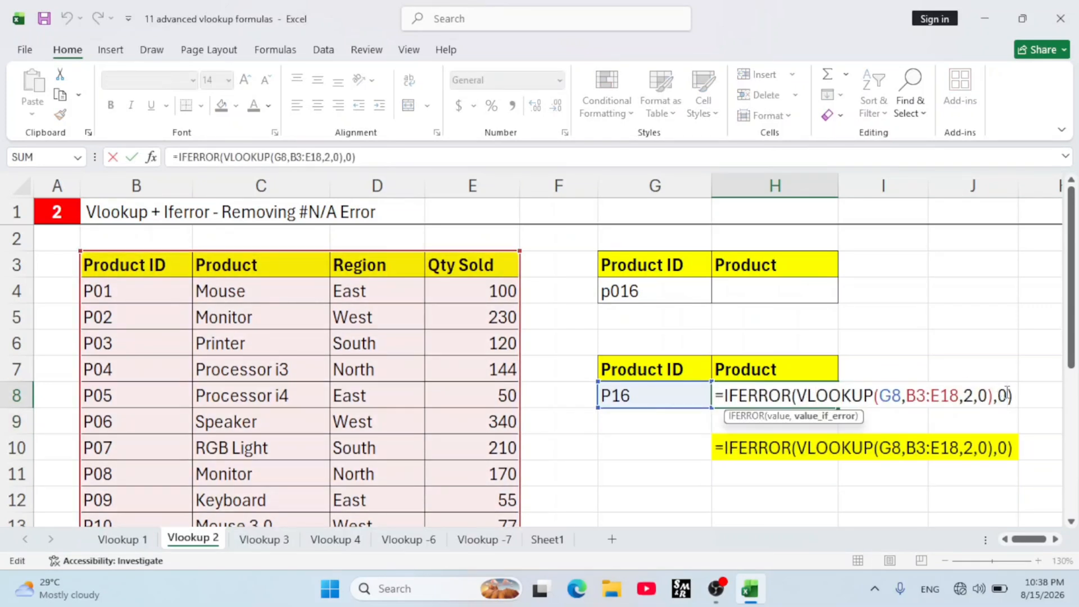
pyautogui.press('BackSpace')
pyautogui.press('Return')
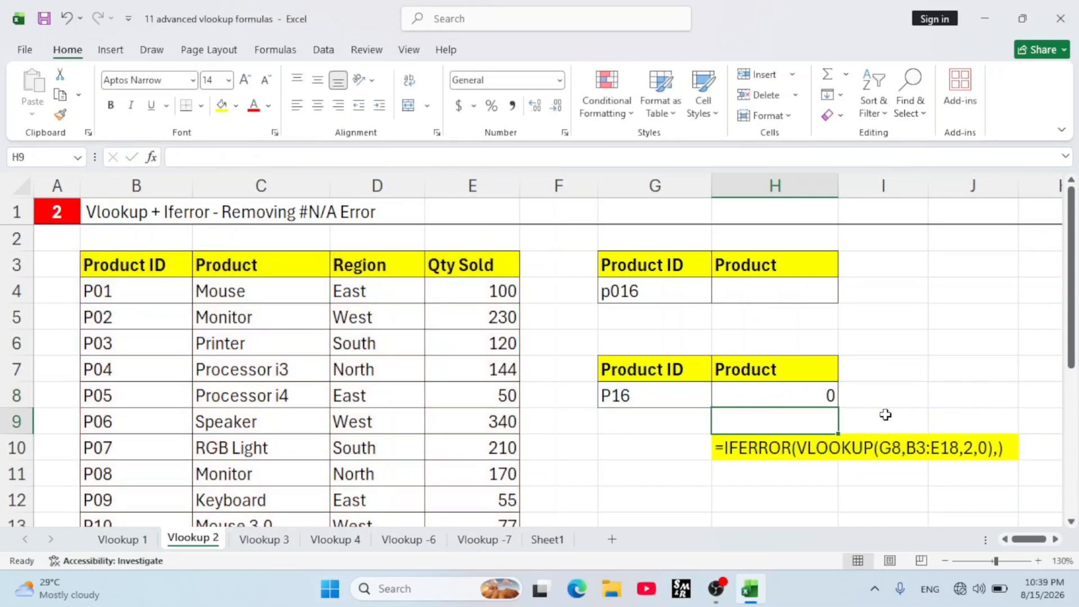
# - Set the value_if_error argument of the IFERROR formula in H8 to an empty string ("") and review the formula
pyautogui.click(794, 401)
pyautogui.doubleClick(827, 393)
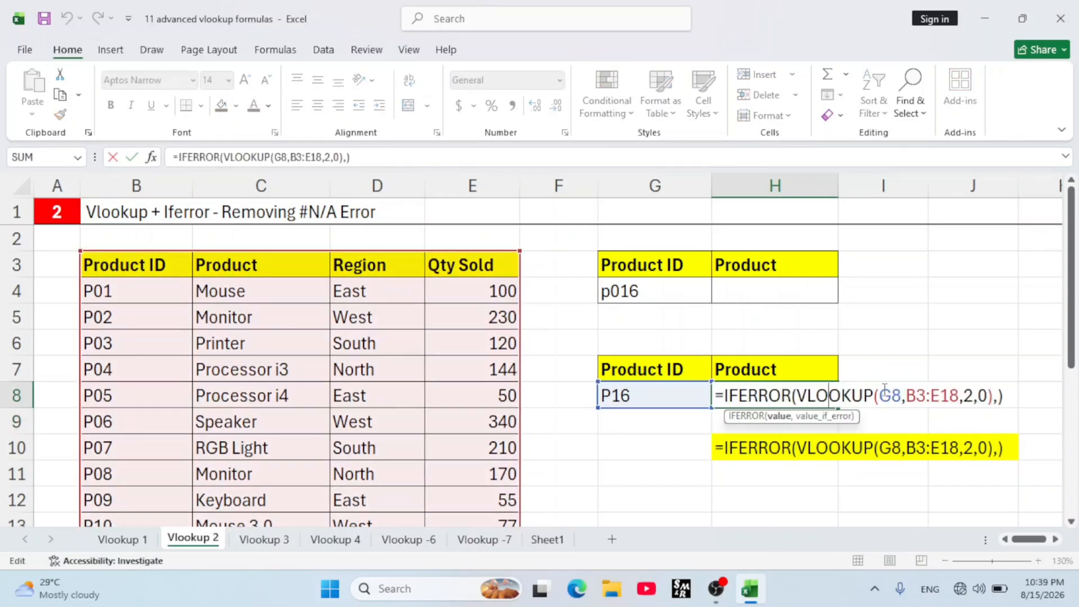
pyautogui.click(997, 396)
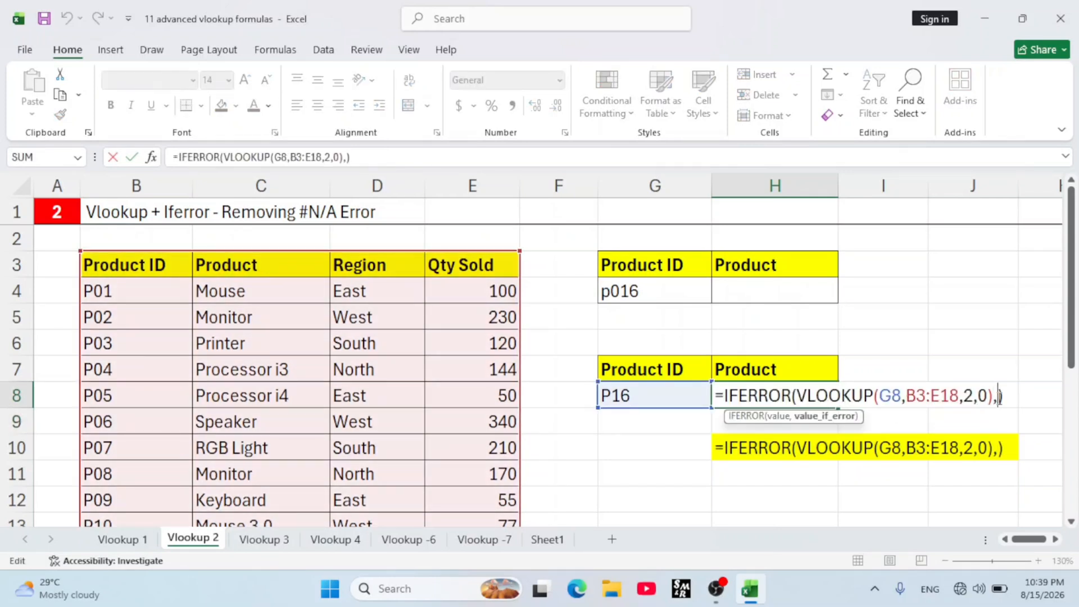
pyautogui.write('""')
pyautogui.press('Return')
pyautogui.click(811, 398)
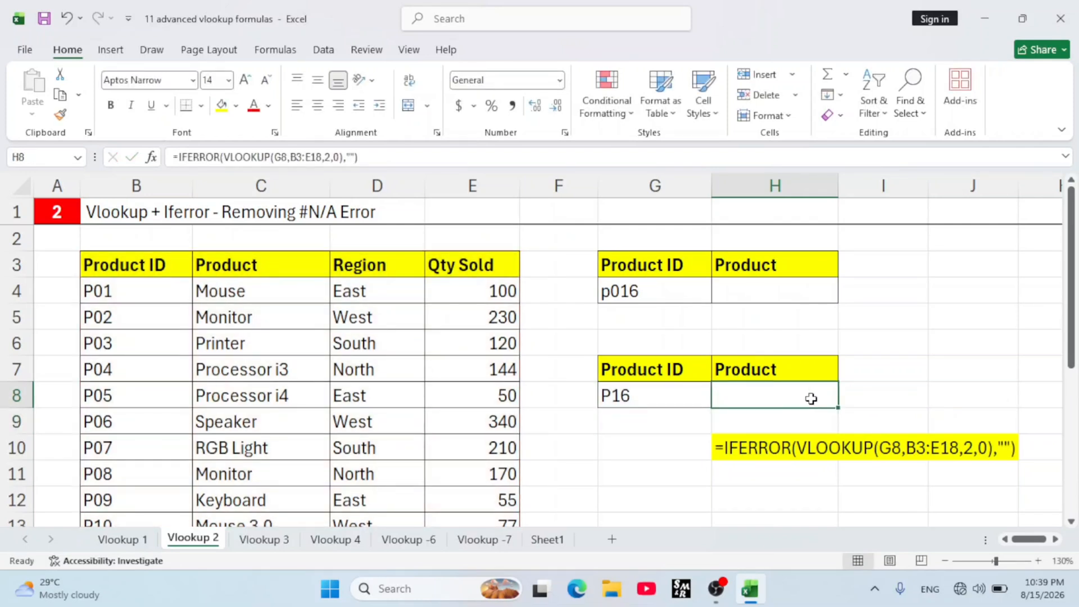
pyautogui.doubleClick(810, 398)
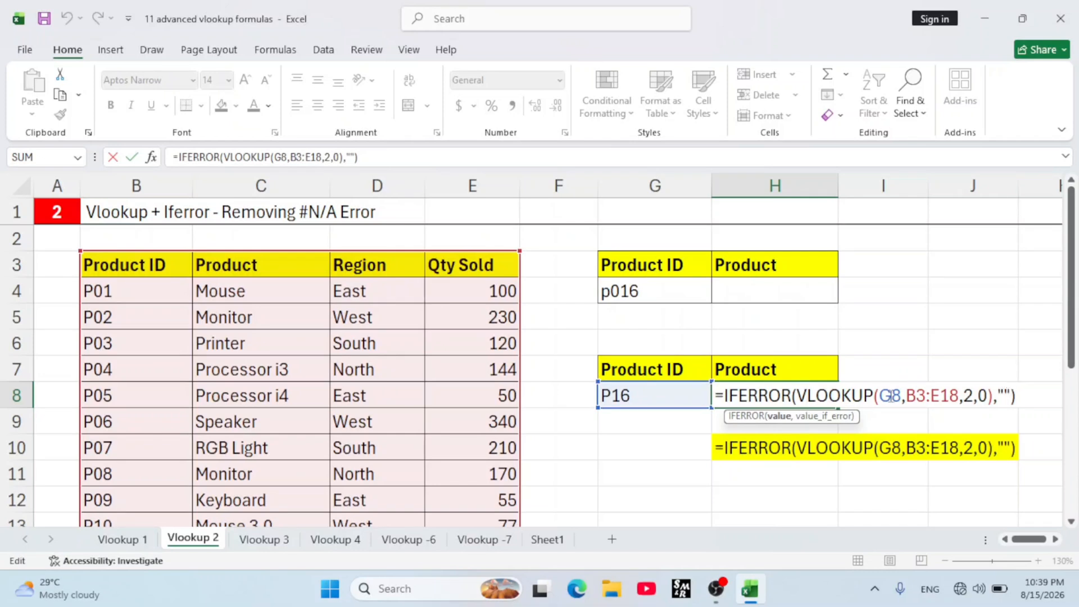
pyautogui.press('Escape')
# - Set the product ID in G8 to P10 and compare the looked-up product name with its row in the table
pyautogui.click(663, 403)
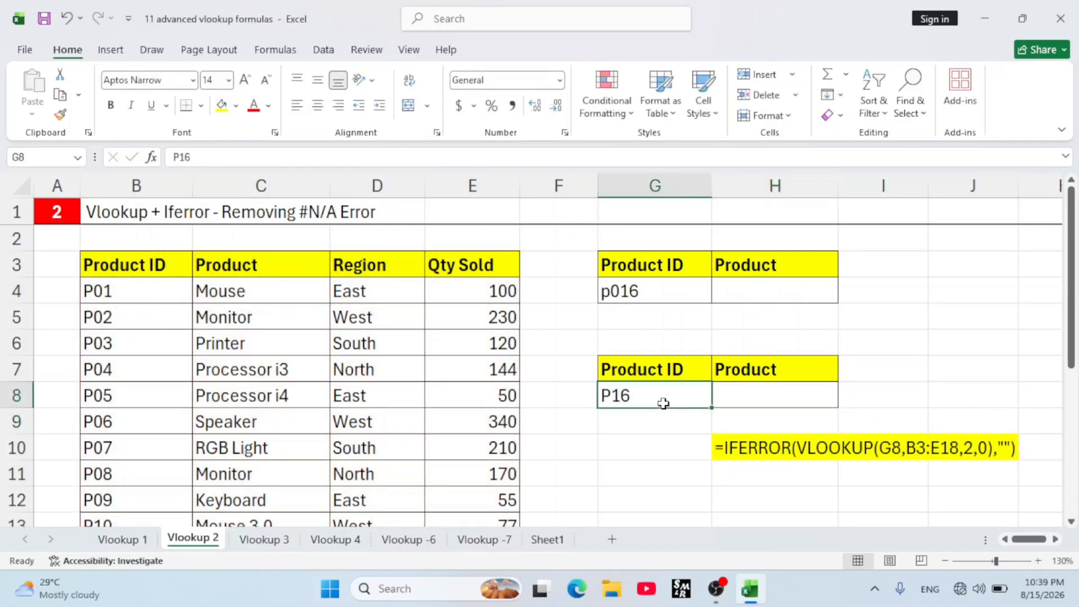
pyautogui.click(751, 396)
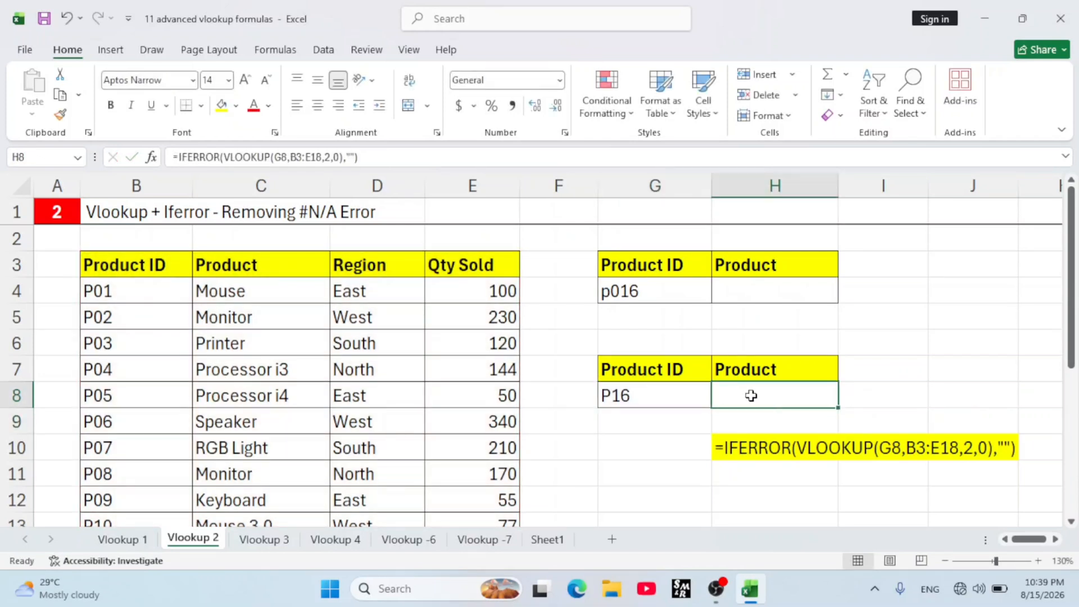
pyautogui.doubleClick(655, 394)
pyautogui.press('BackSpace')
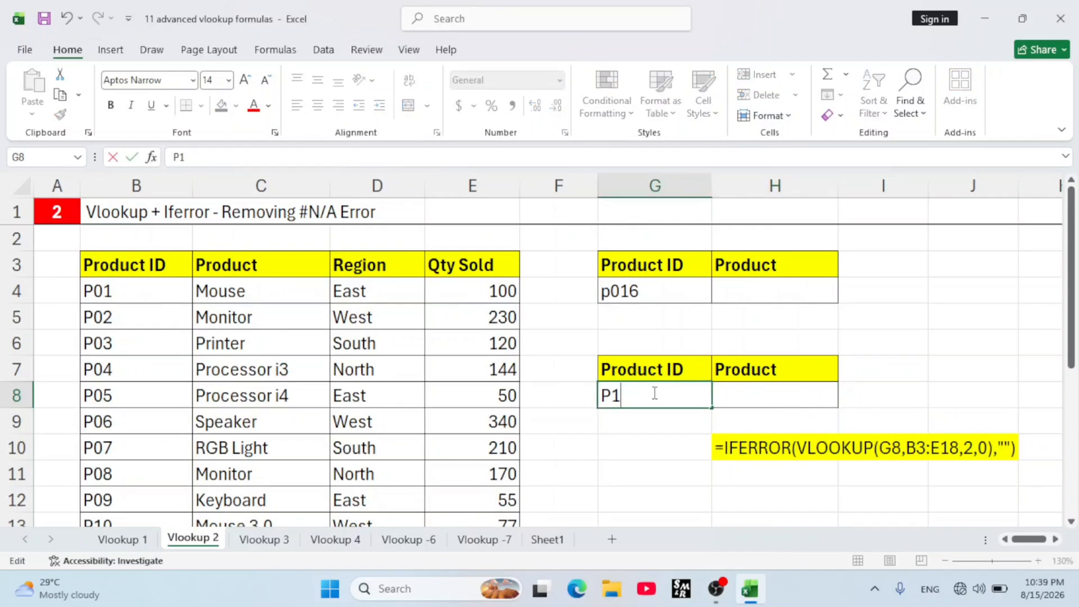
pyautogui.write('0')
pyautogui.press('Return')
pyautogui.scroll(-1, 423, 467)
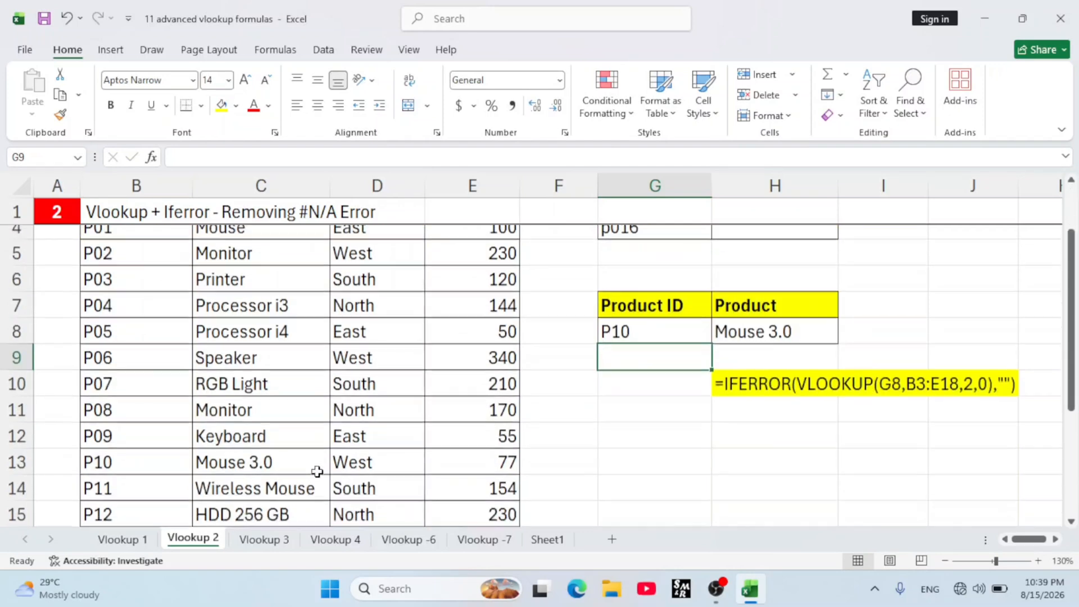
pyautogui.scroll(1, 618, 419)
# - Set the value_if_error argument of the IFERROR formula in H8 to "Data not Found"
pyautogui.click(788, 403)
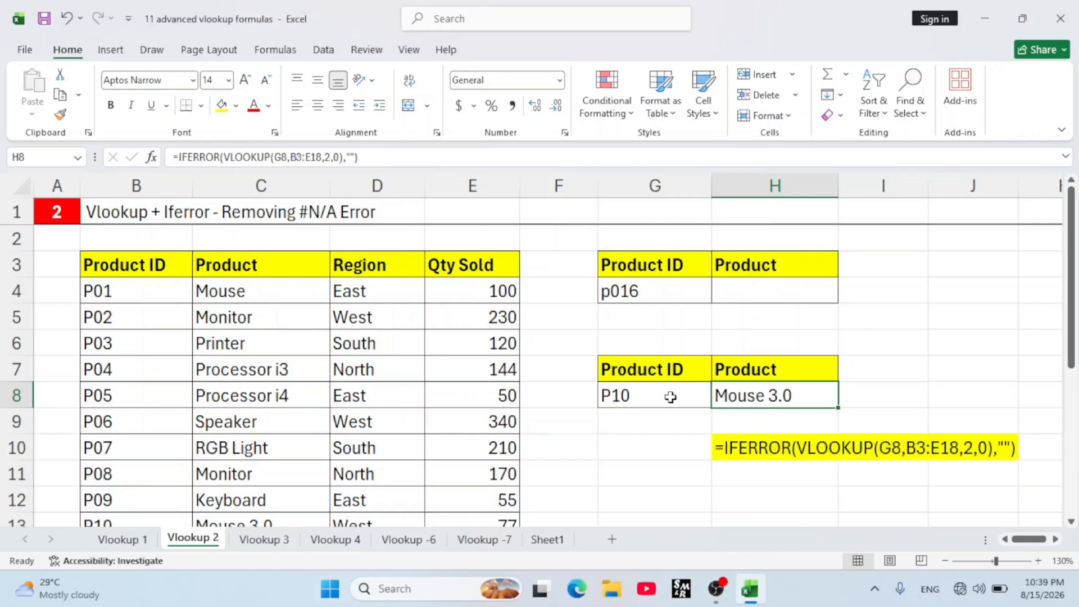
pyautogui.doubleClick(777, 392)
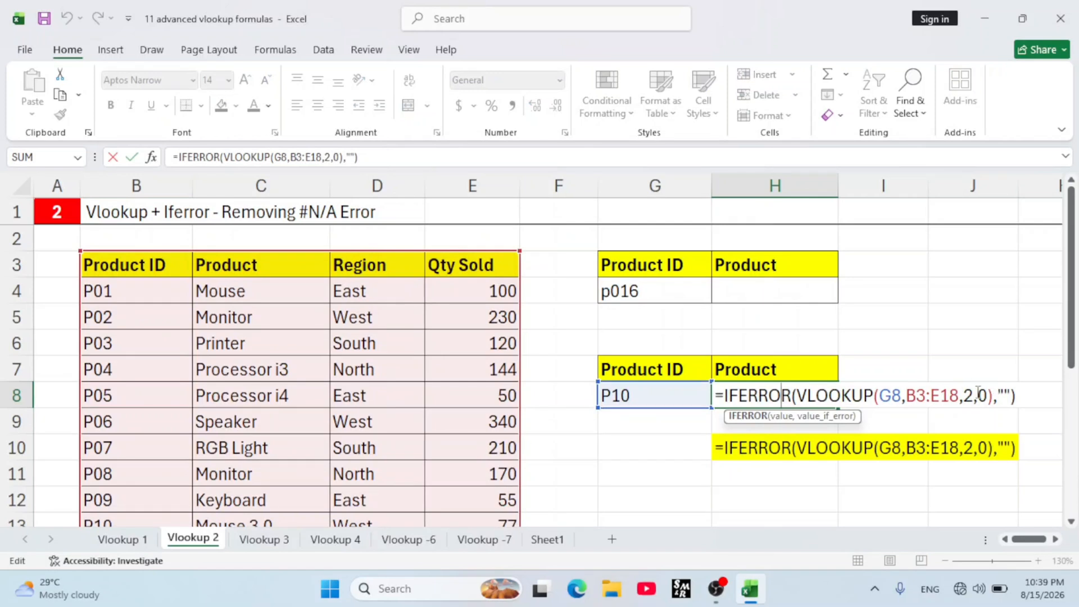
pyautogui.click(1005, 395)
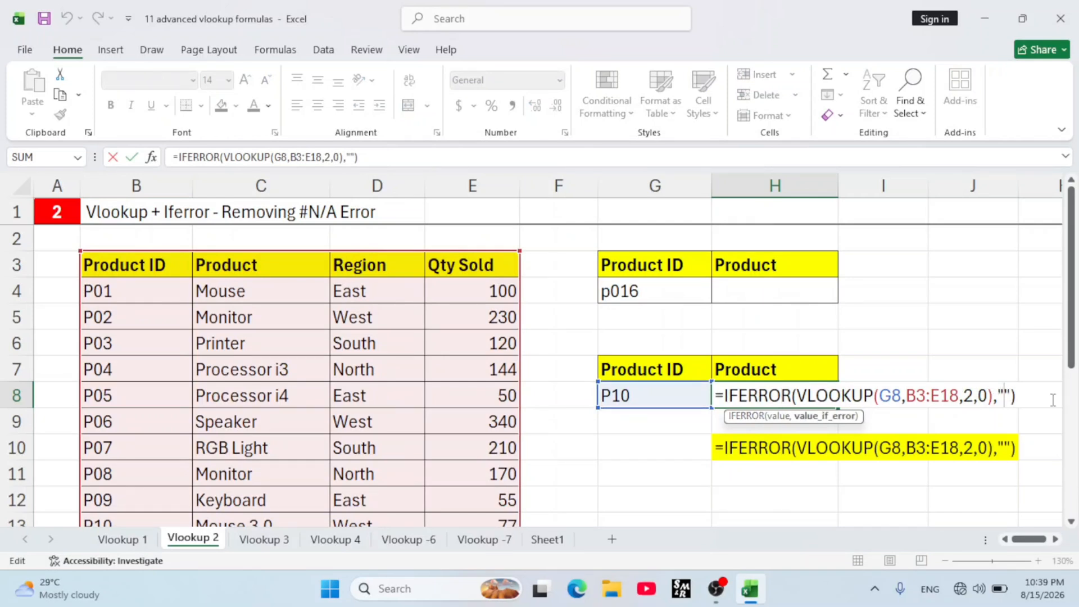
pyautogui.write('ds')
pyautogui.press('BackSpace')
pyautogui.press('BackSpace')
pyautogui.write('Data ')
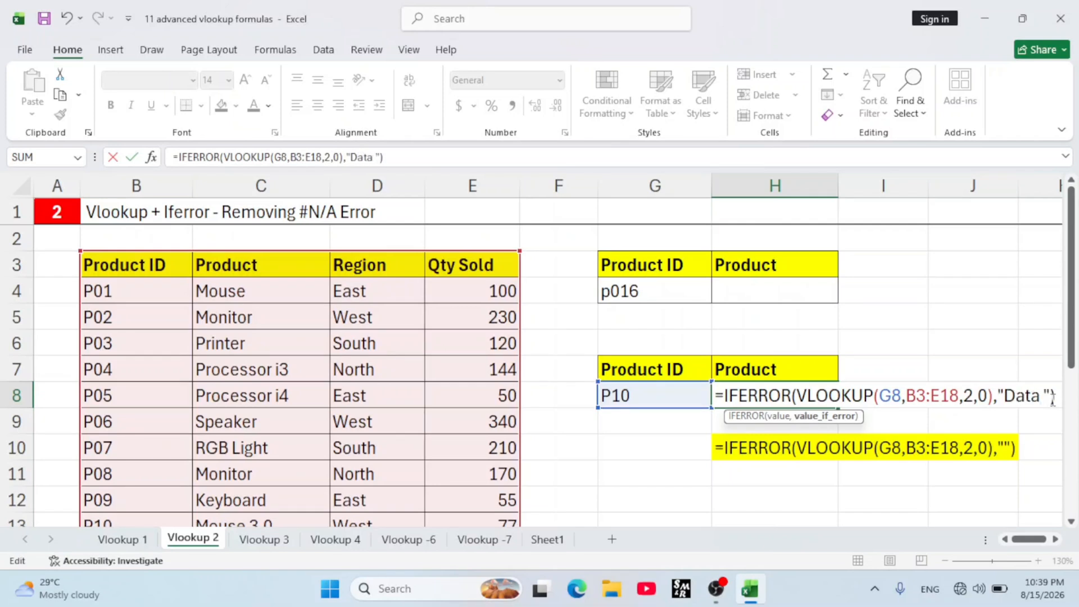
pyautogui.write('bn')
pyautogui.press('BackSpace')
pyautogui.press('BackSpace')
pyautogui.write('not ')
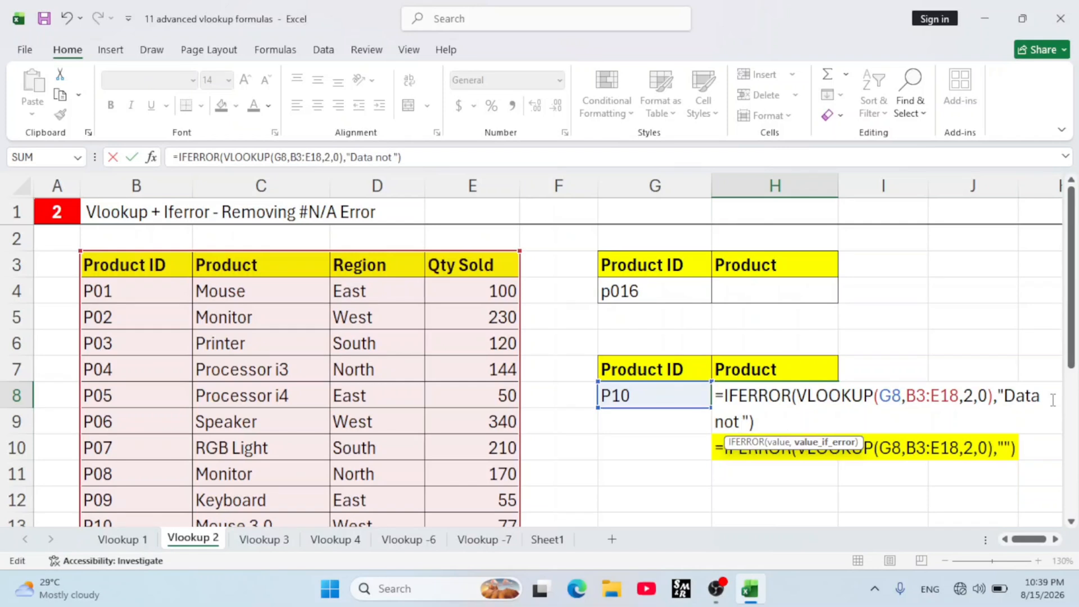
pyautogui.write('Foundf')
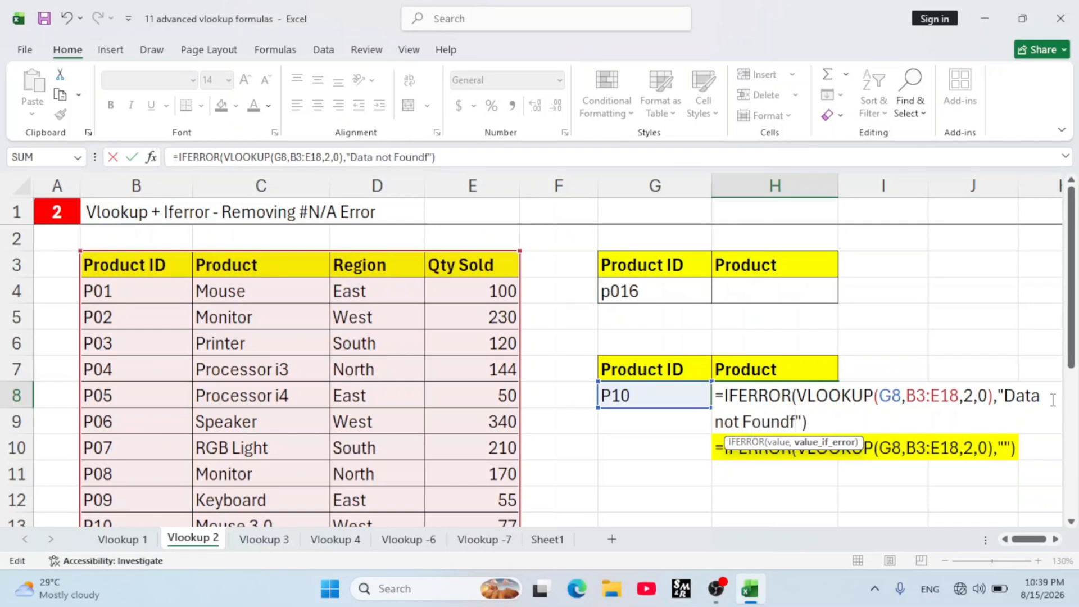
pyautogui.press('BackSpace')
pyautogui.press('Return')
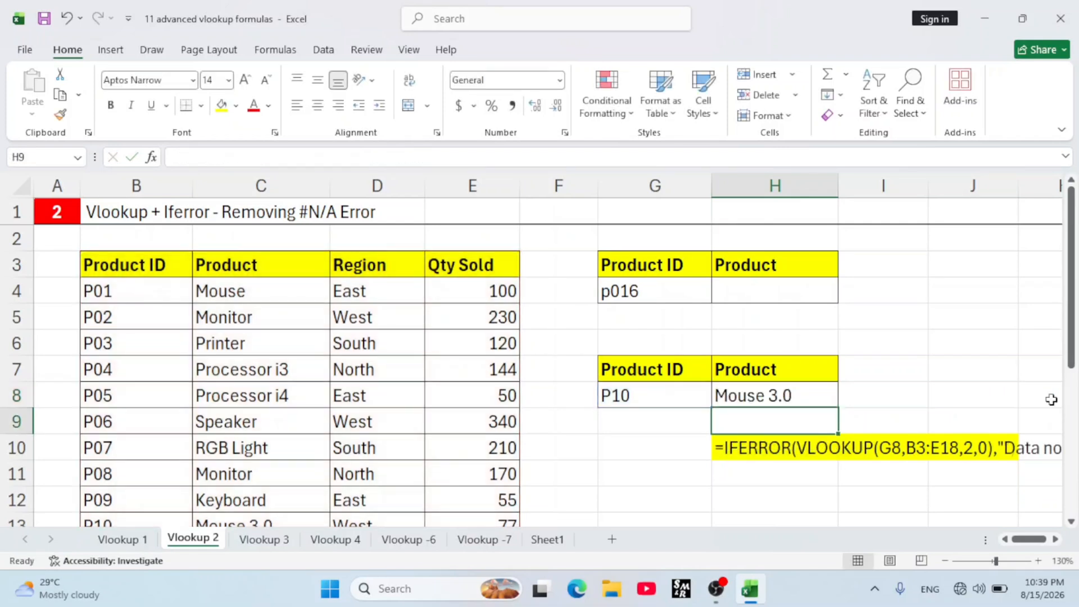
# - Set the product ID in G8 to P18 and check the IFERROR result and formula text for H8
pyautogui.doubleClick(667, 395)
pyautogui.press('BackSpace')
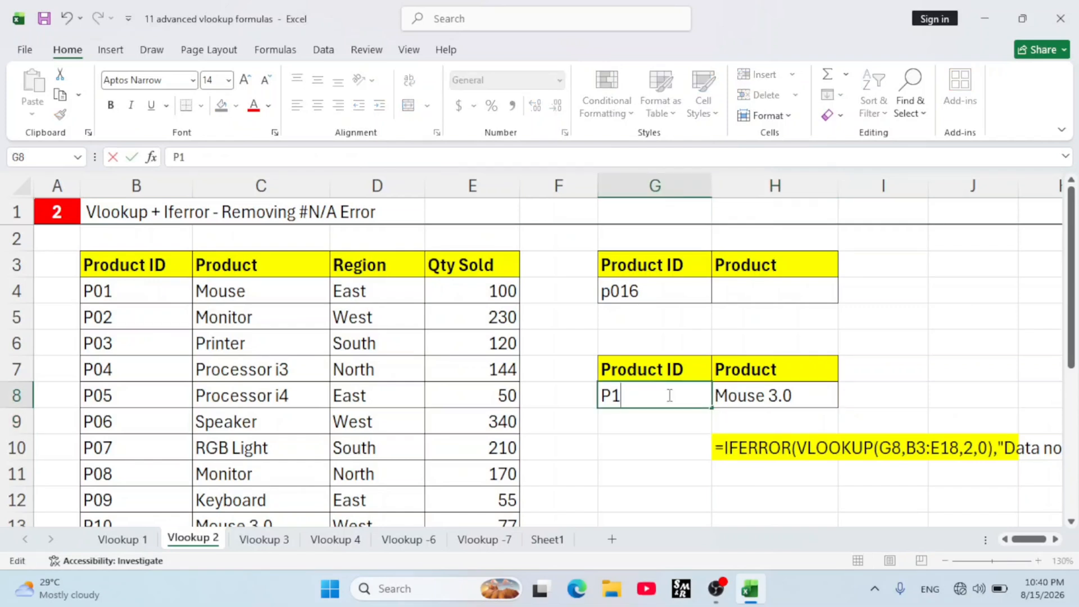
pyautogui.write('8')
pyautogui.press('Return')
pyautogui.click(733, 393)
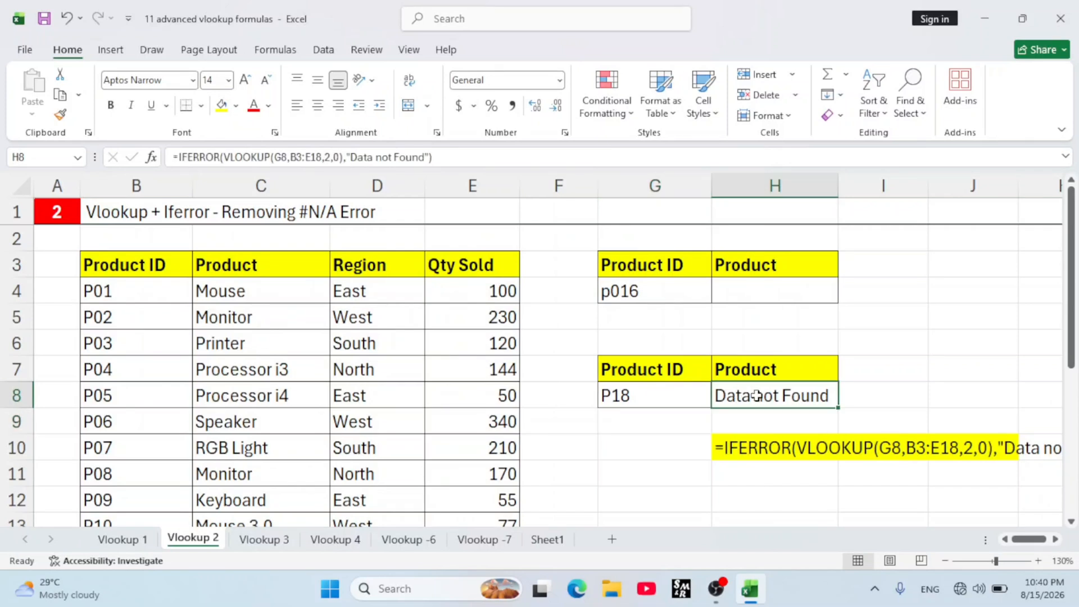
pyautogui.click(669, 410)
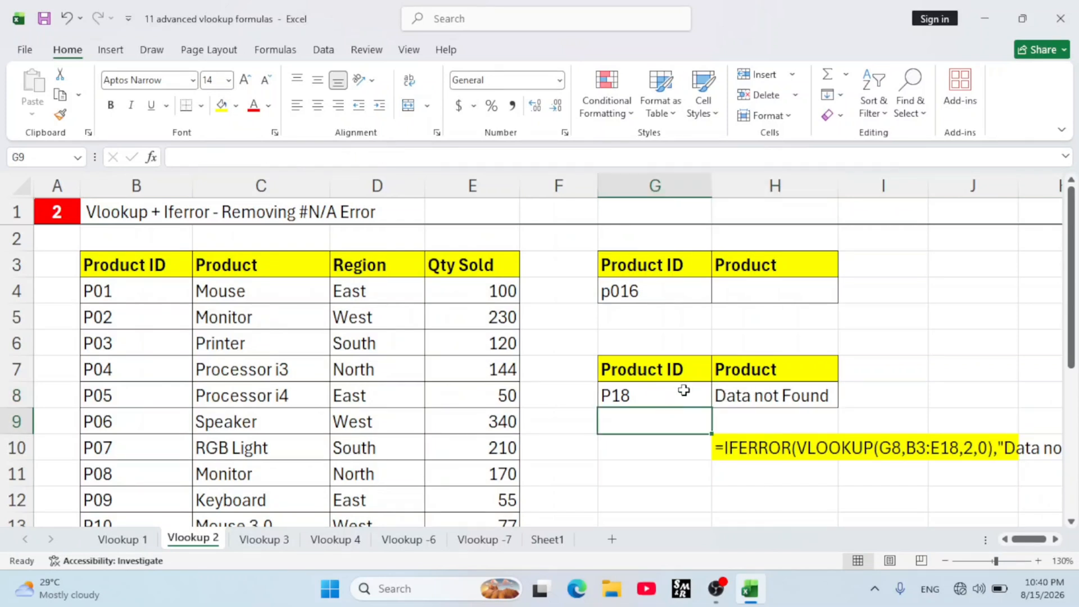
pyautogui.click(683, 388)
pyautogui.click(761, 387)
pyautogui.click(684, 393)
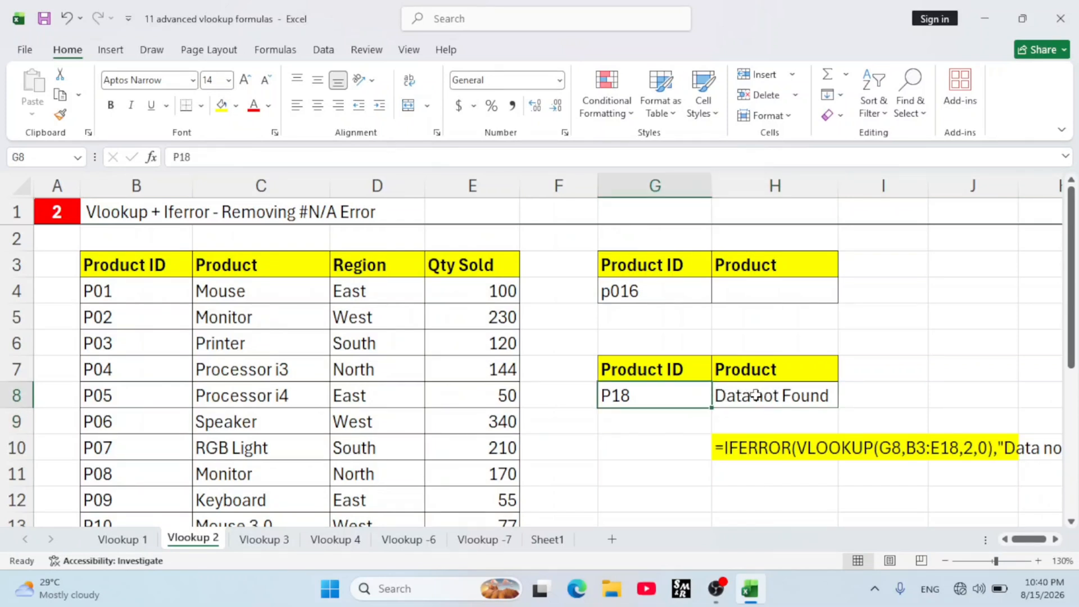
pyautogui.click(756, 393)
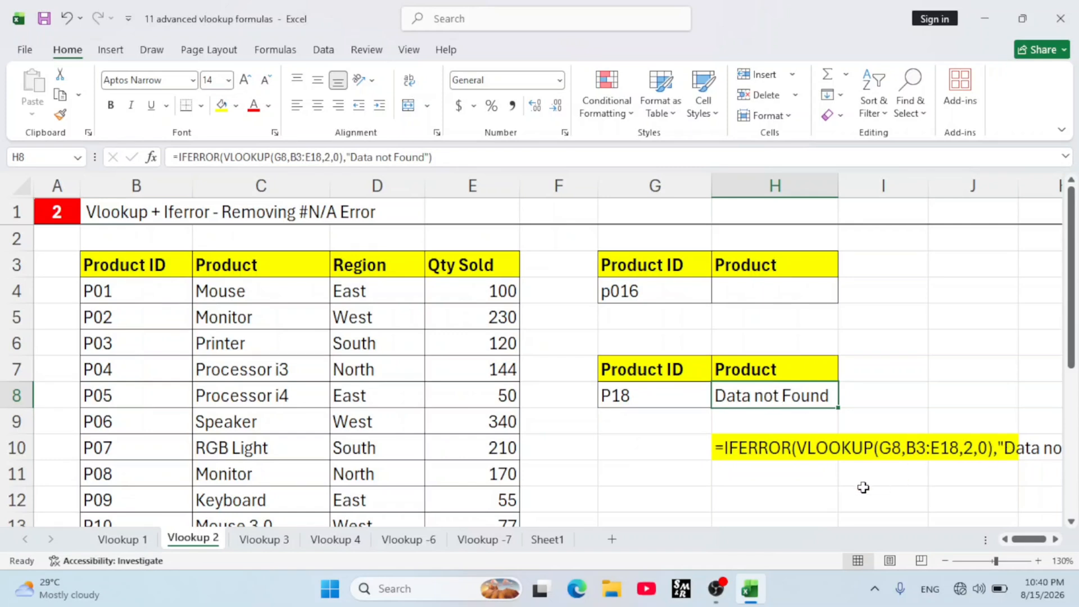
pyautogui.click(1054, 538)
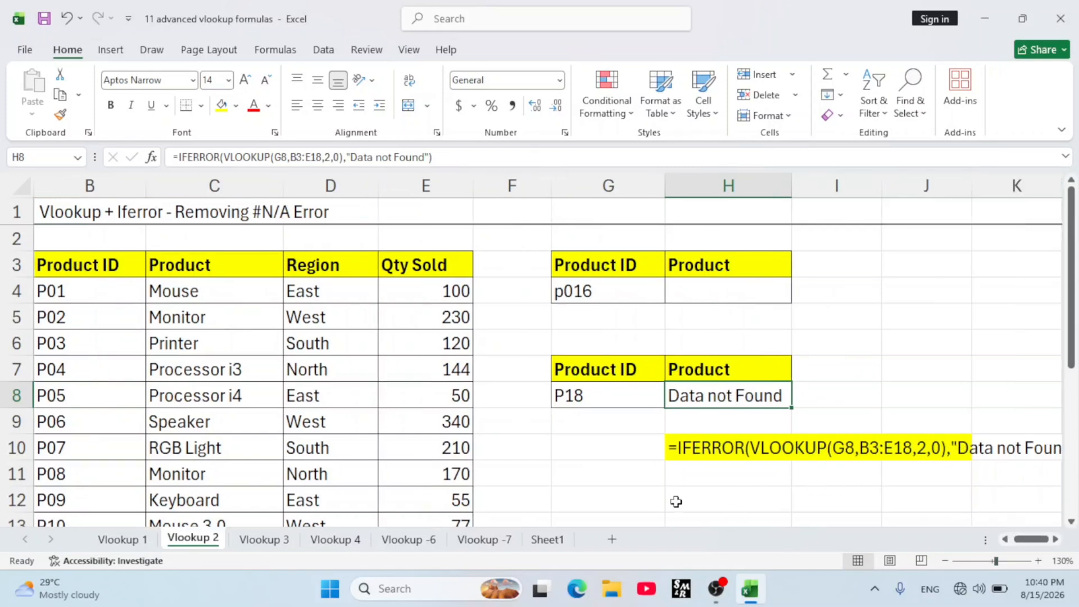
# - Open the Vlookup 3 sheet and examine the source table and the VLOOKUP with COLUMNS formulas in the results table
pyautogui.click(251, 541)
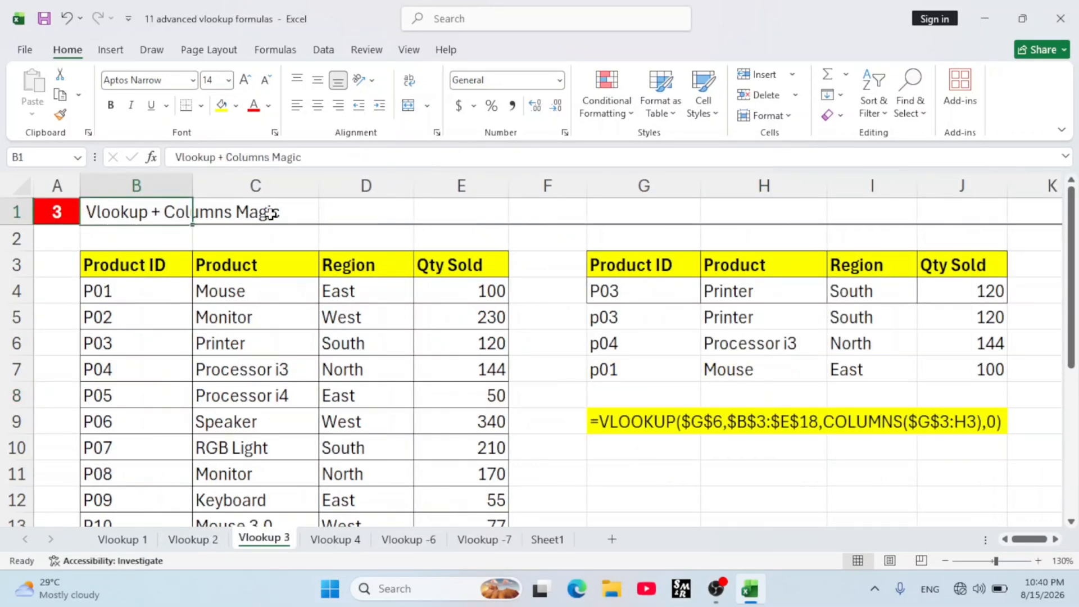
pyautogui.click(258, 228)
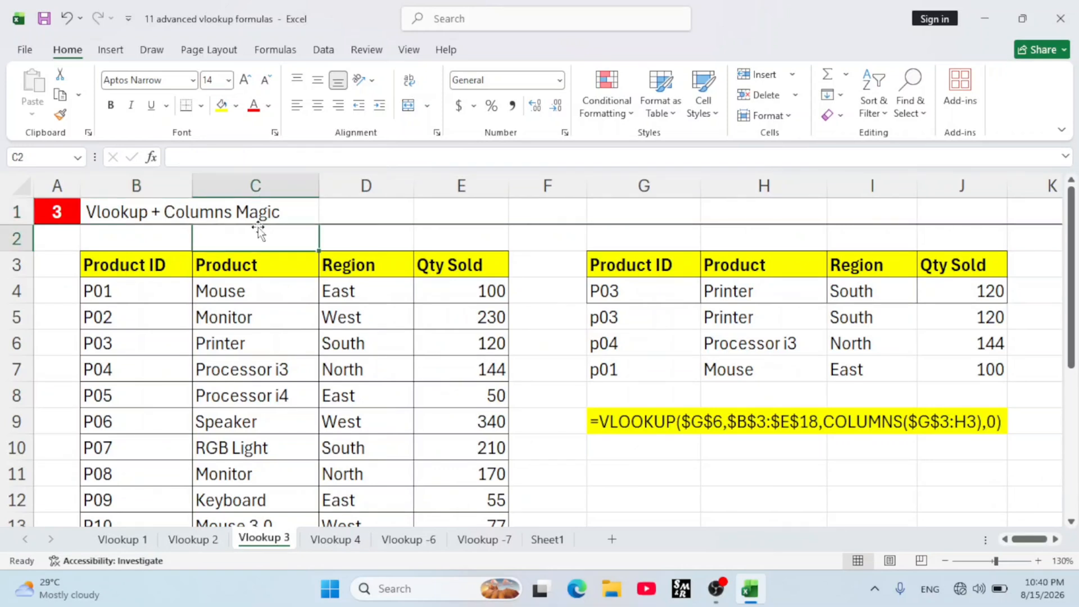
pyautogui.click(258, 287)
pyautogui.click(236, 264)
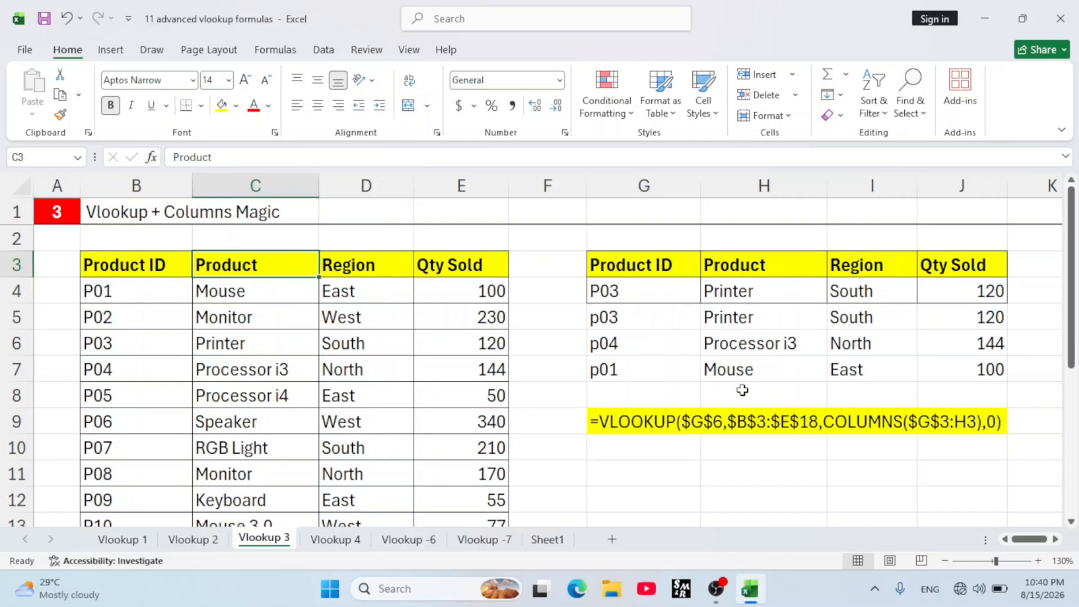
pyautogui.click(740, 368)
pyautogui.click(722, 305)
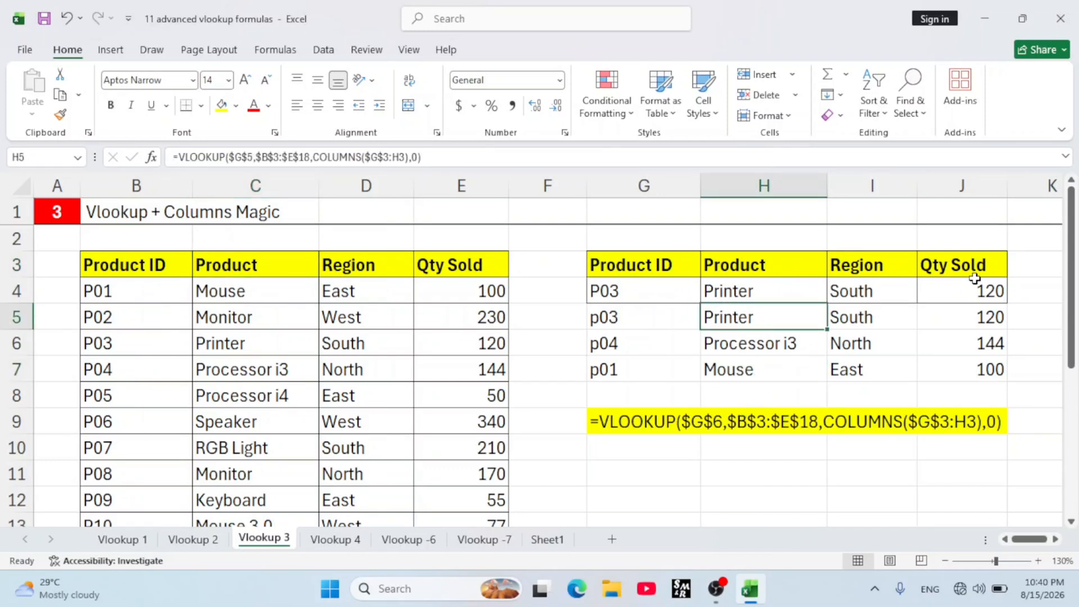
pyautogui.click(658, 292)
pyautogui.click(745, 291)
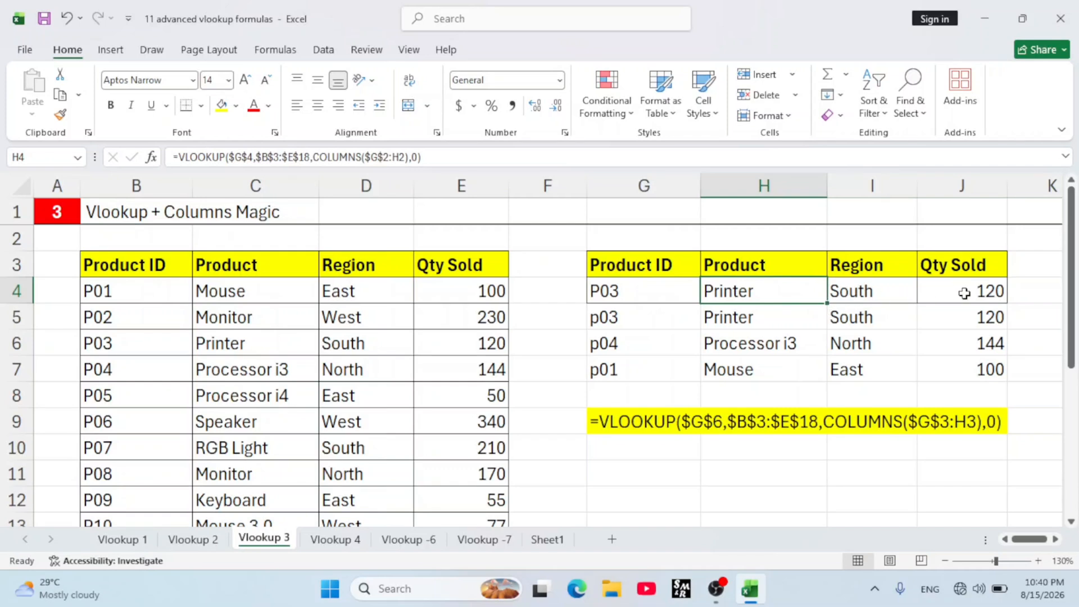
pyautogui.click(662, 322)
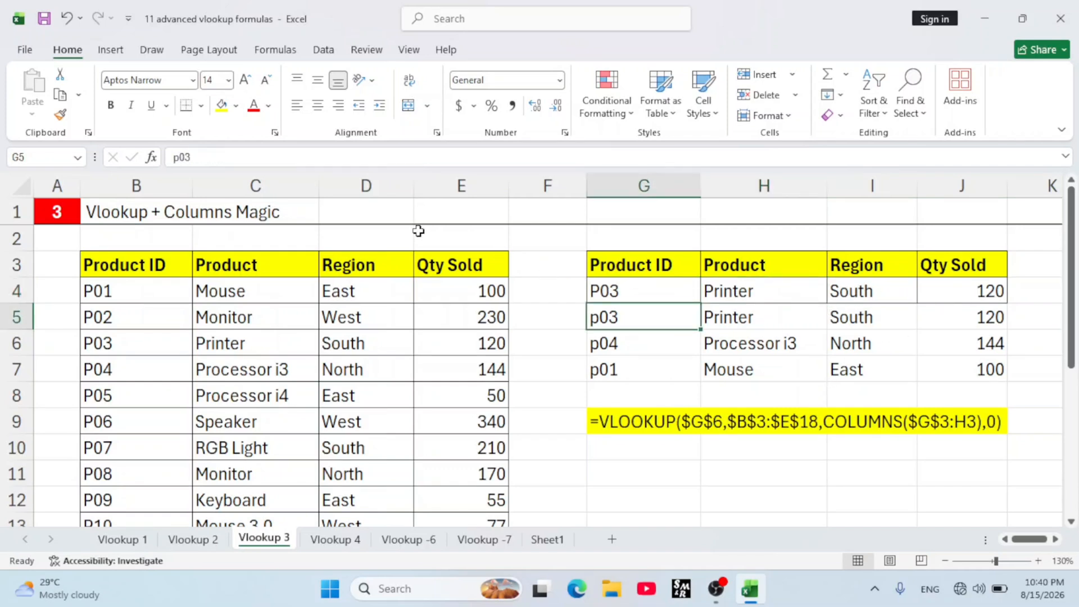
pyautogui.click(786, 341)
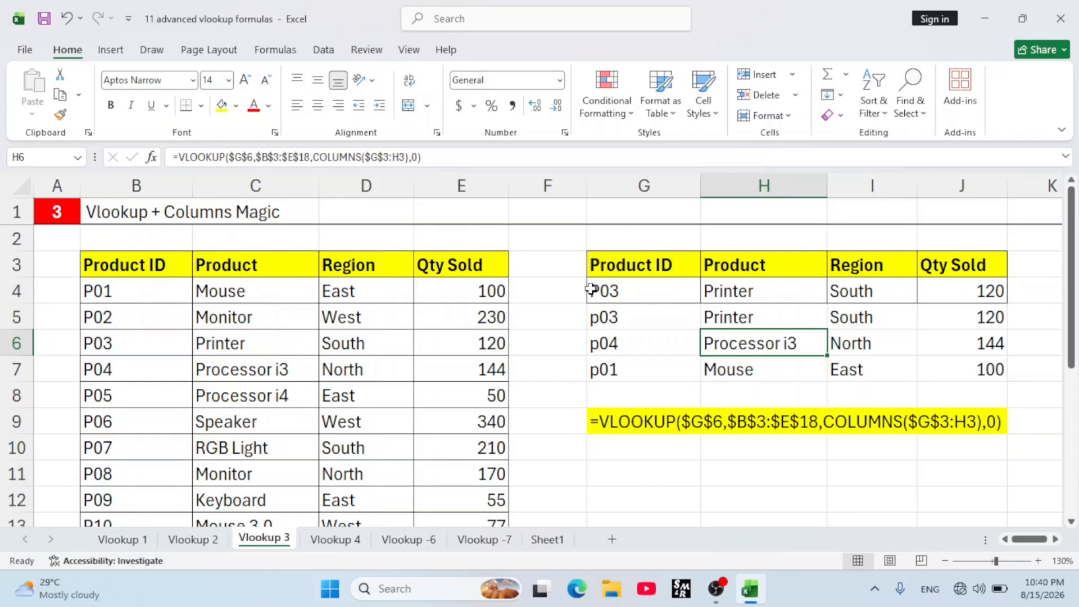
pyautogui.click(753, 291)
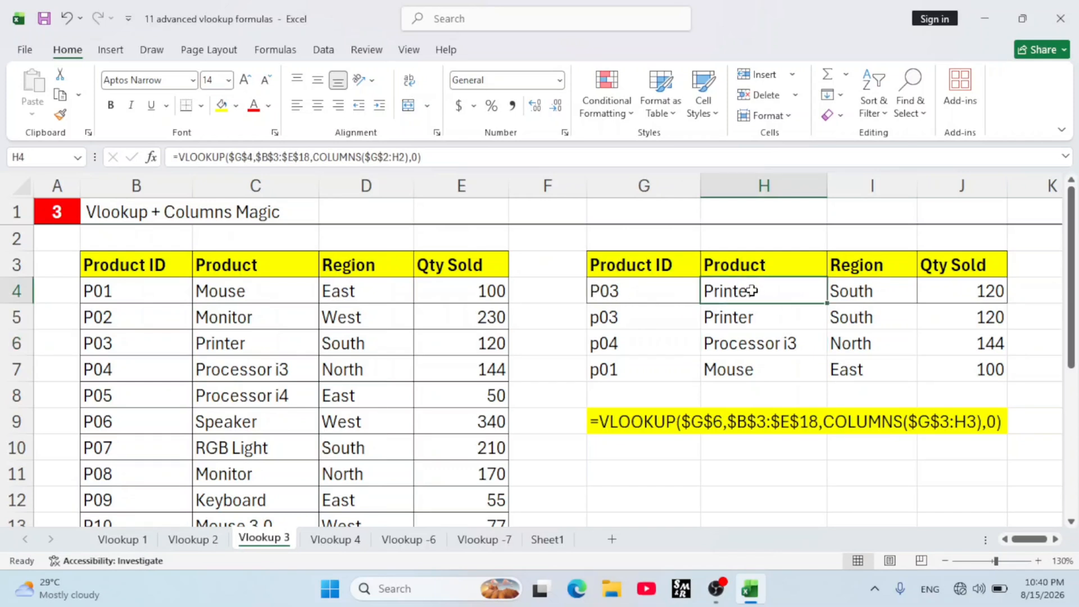
pyautogui.click(764, 332)
pyautogui.click(749, 287)
pyautogui.click(778, 319)
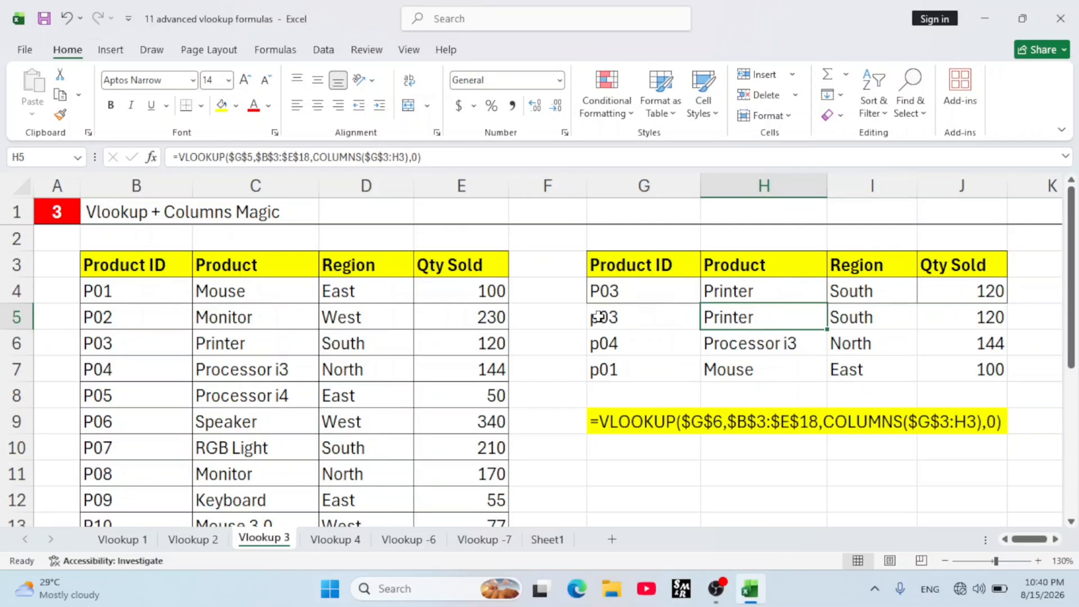
# - Clear the example lookup rows in G5:J7, keeping the P03 row above them
pyautogui.moveTo(598, 316); pyautogui.dragTo(971, 366)
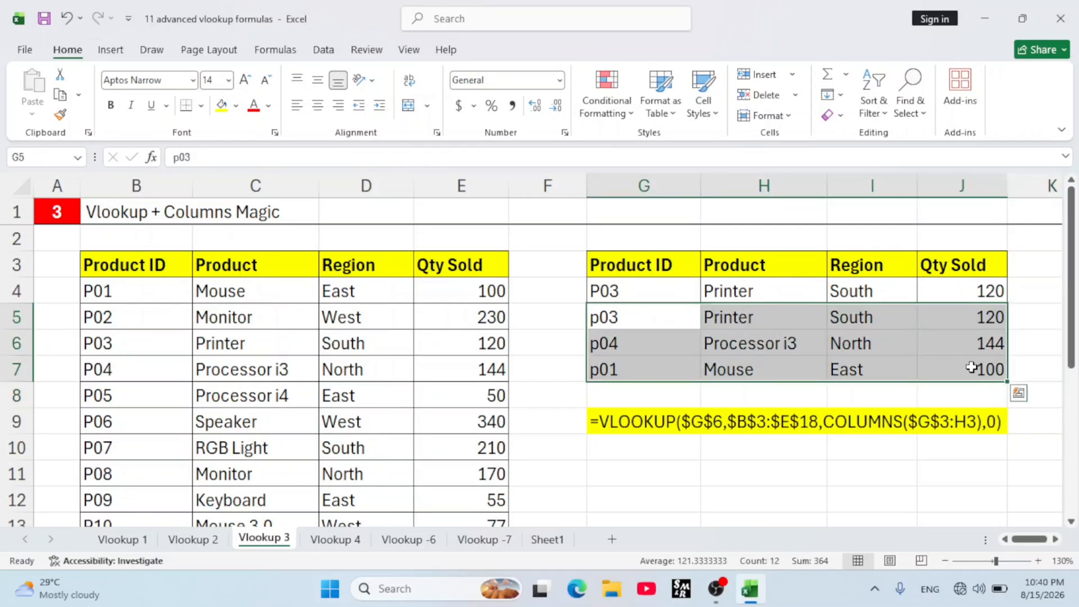
pyautogui.press('Delete')
pyautogui.click(934, 389)
pyautogui.click(664, 325)
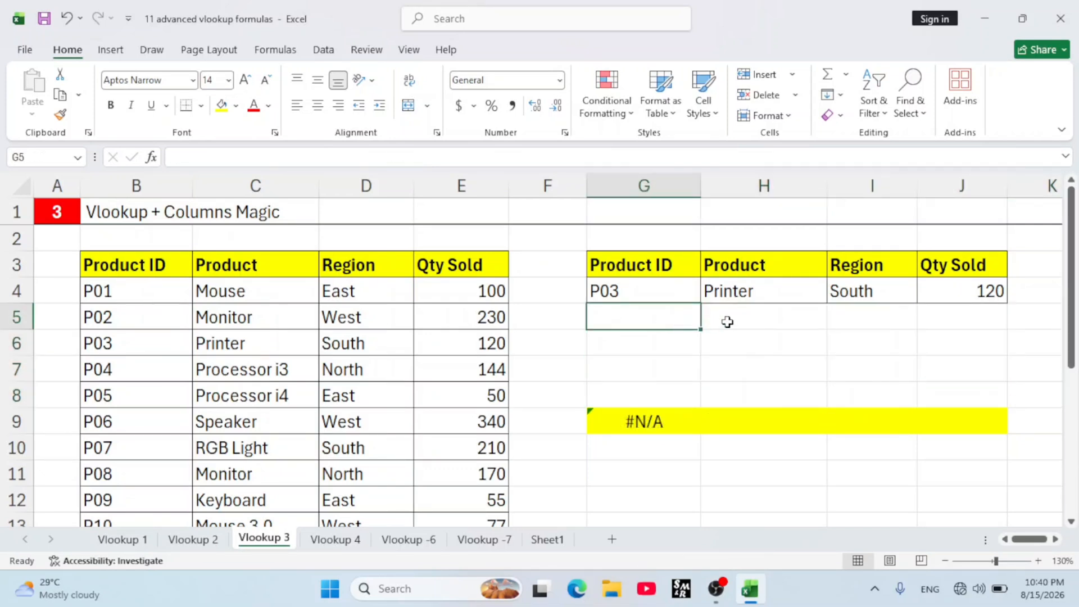
# - Start a VLOOKUP formula in H5 with $G$5 as the lookup value and $B$3:$E$18 as the table array
pyautogui.click(727, 321)
pyautogui.write('=vlo')
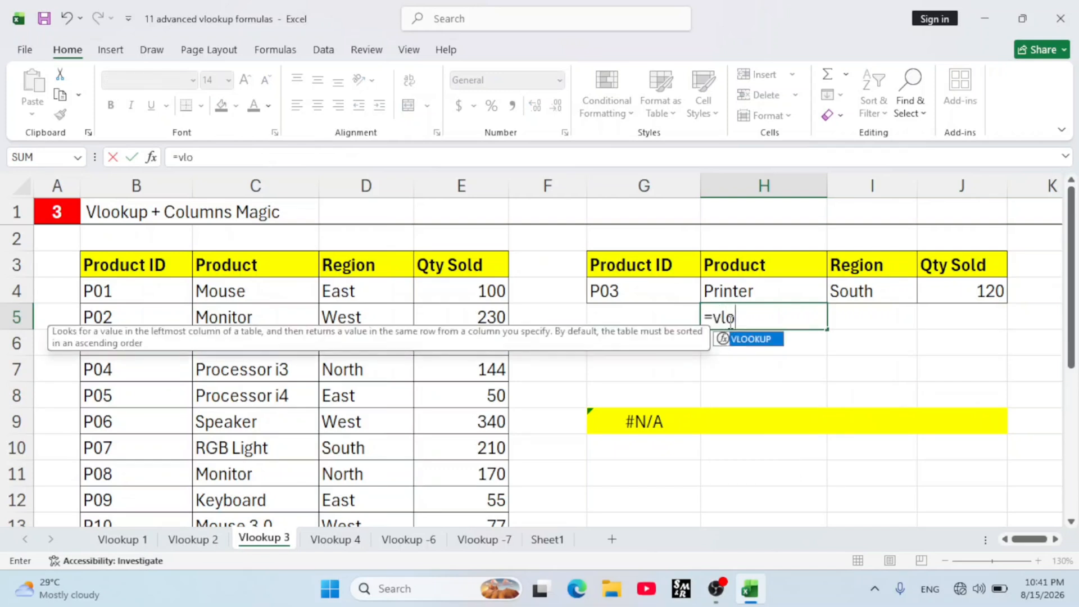
pyautogui.press('Tab')
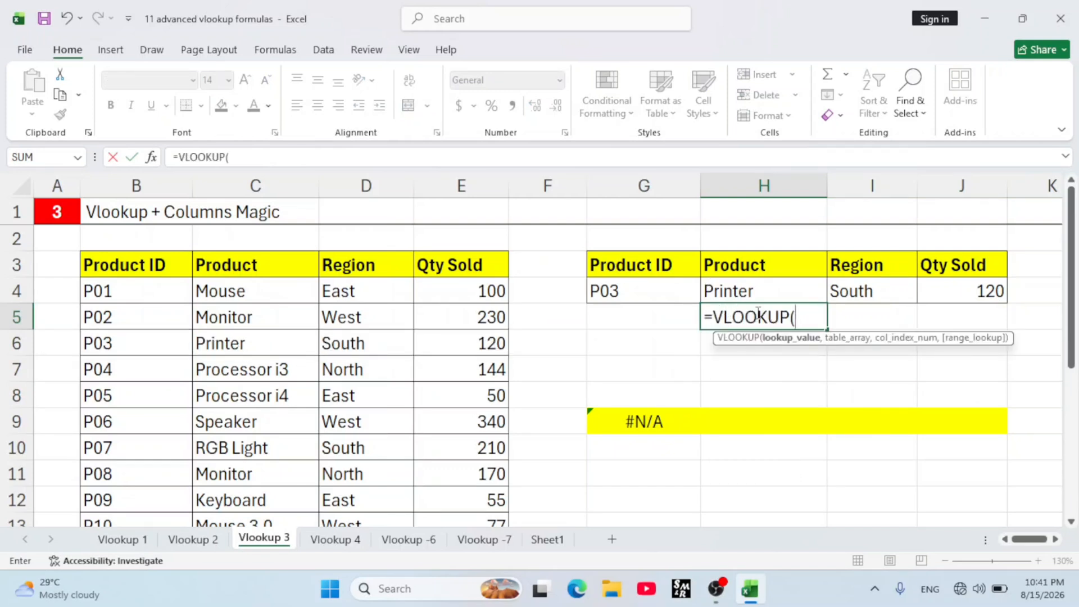
pyautogui.click(644, 316)
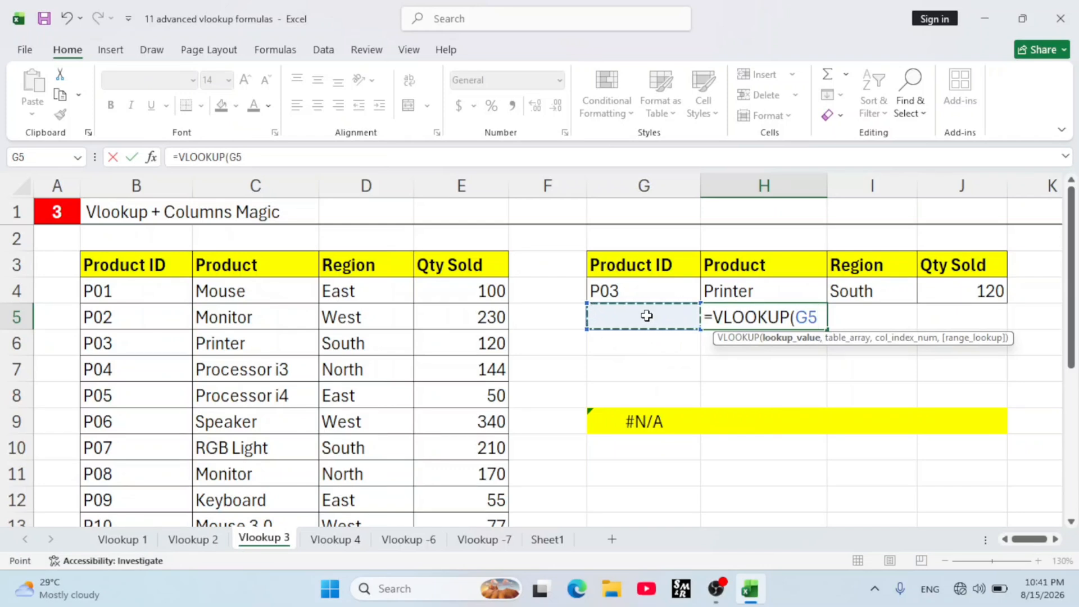
pyautogui.press('F4')
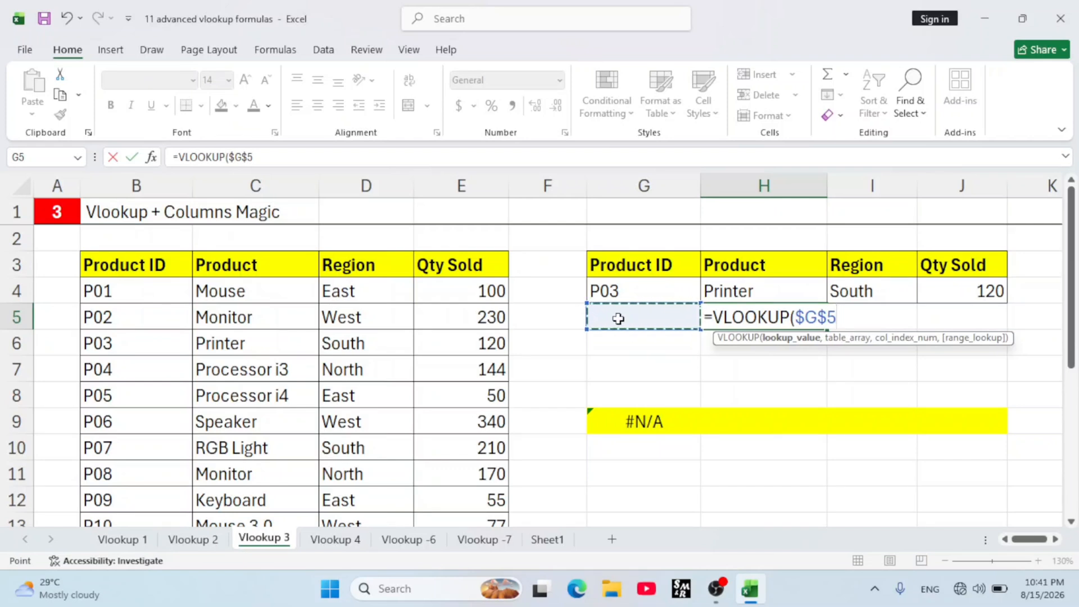
pyautogui.write(',')
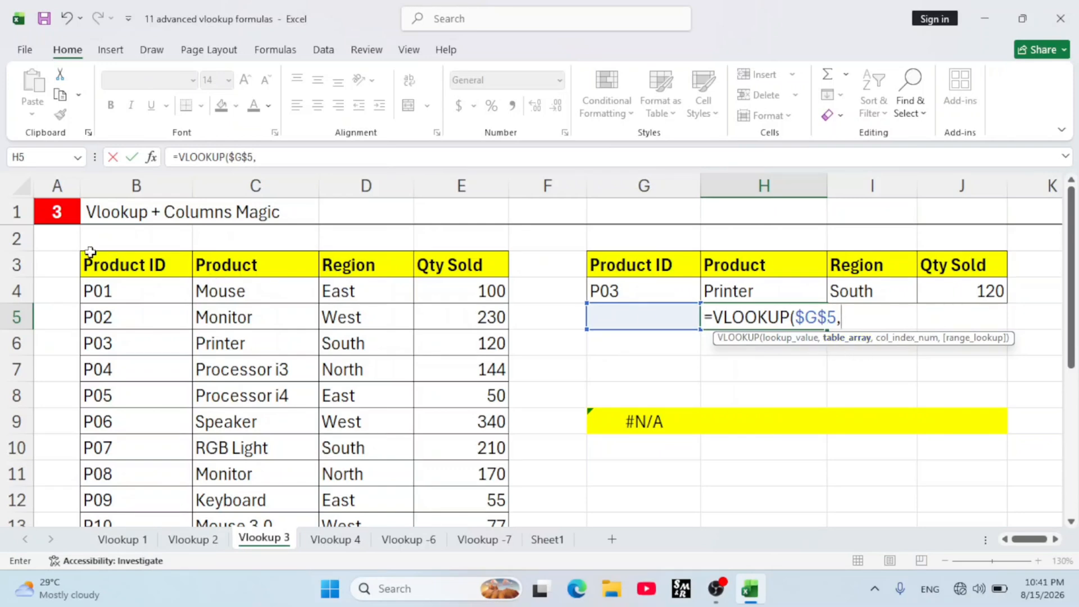
pyautogui.moveTo(90, 252); pyautogui.dragTo(433, 475)
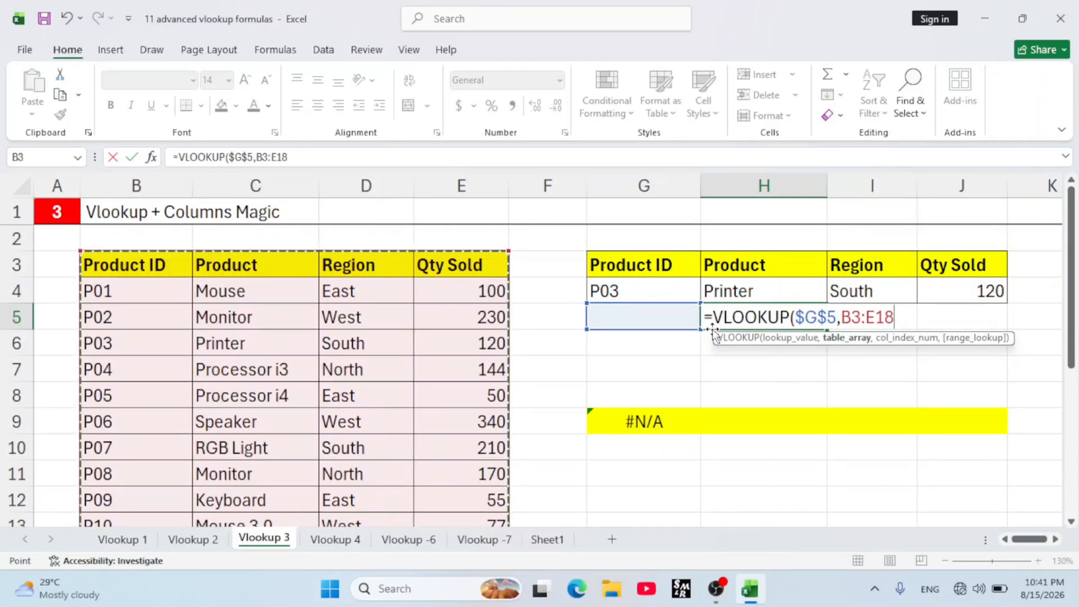
pyautogui.press('F4')
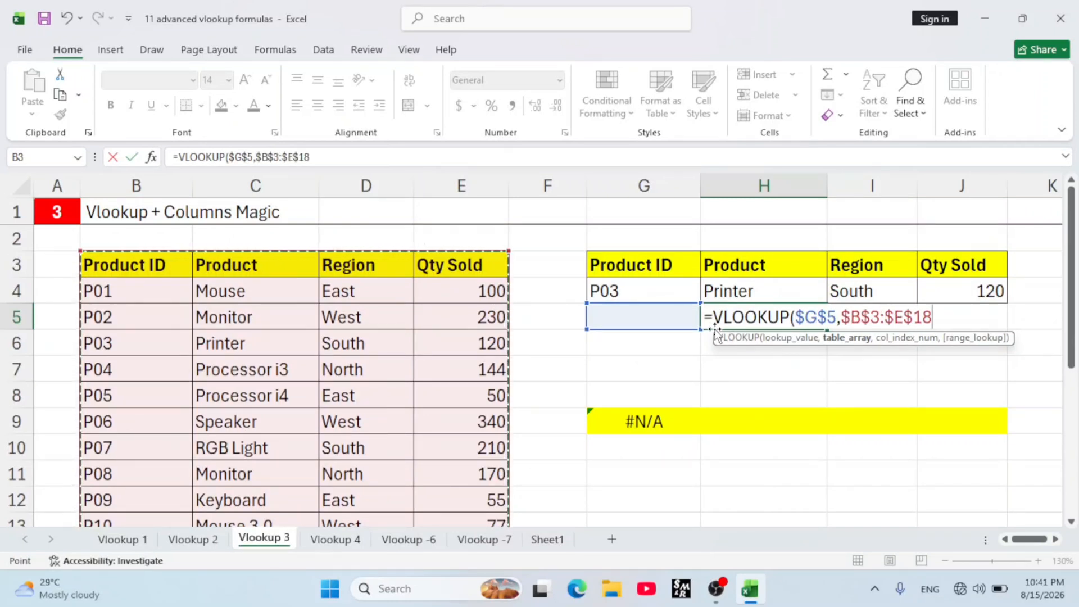
pyautogui.write(',')
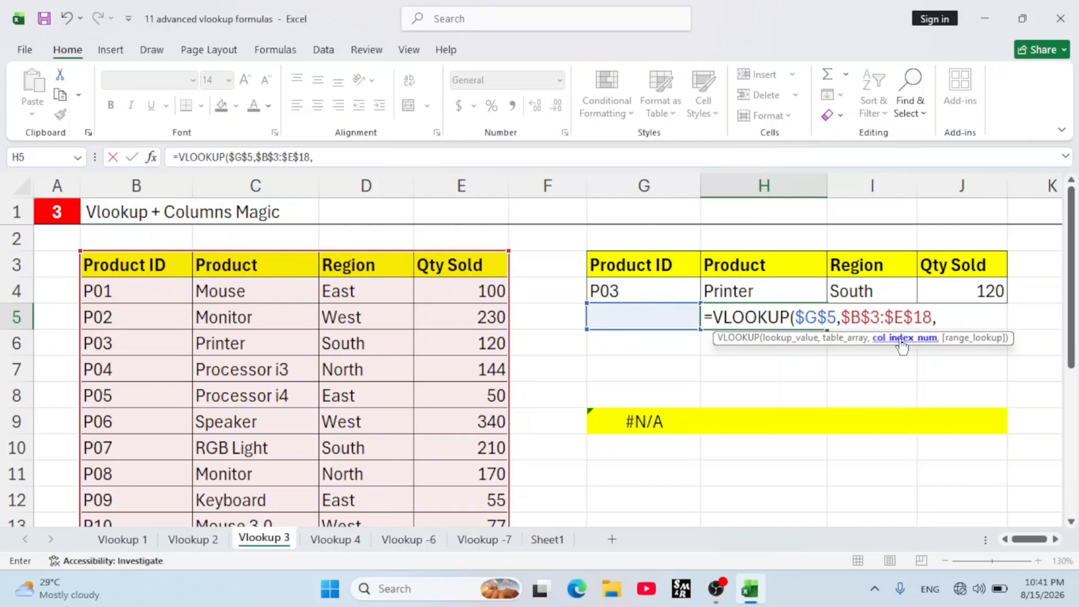
# - Add COLUMN as the column index in H5's VLOOKUP, referencing $G$3:H3 with only the starting cell made absolute
pyautogui.write('clo')
pyautogui.press('BackSpace')
pyautogui.press('BackSpace')
pyautogui.write('olui')
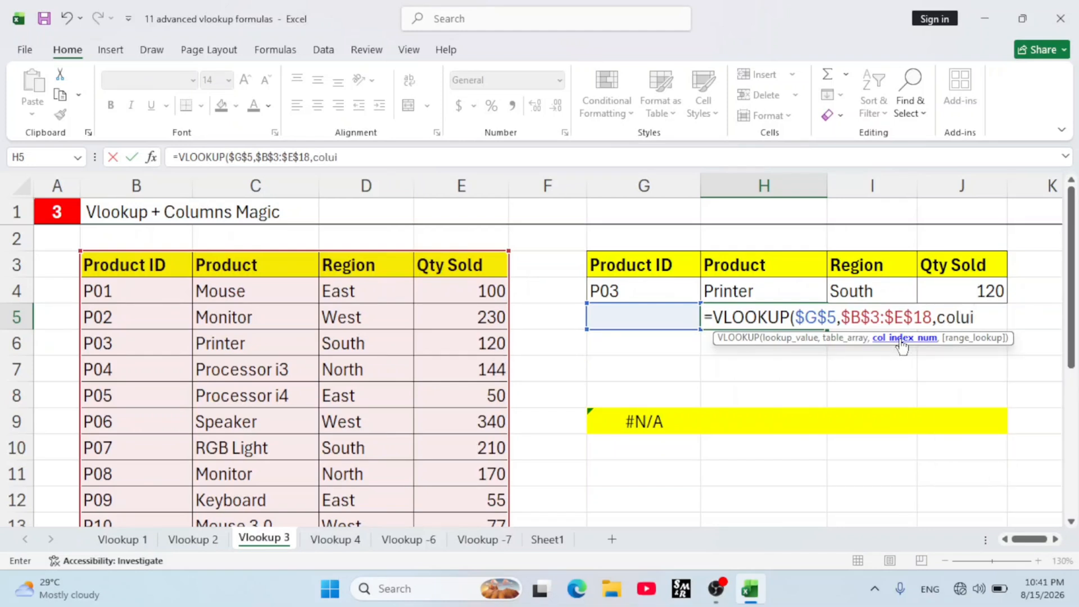
pyautogui.press('BackSpace')
pyautogui.write('m')
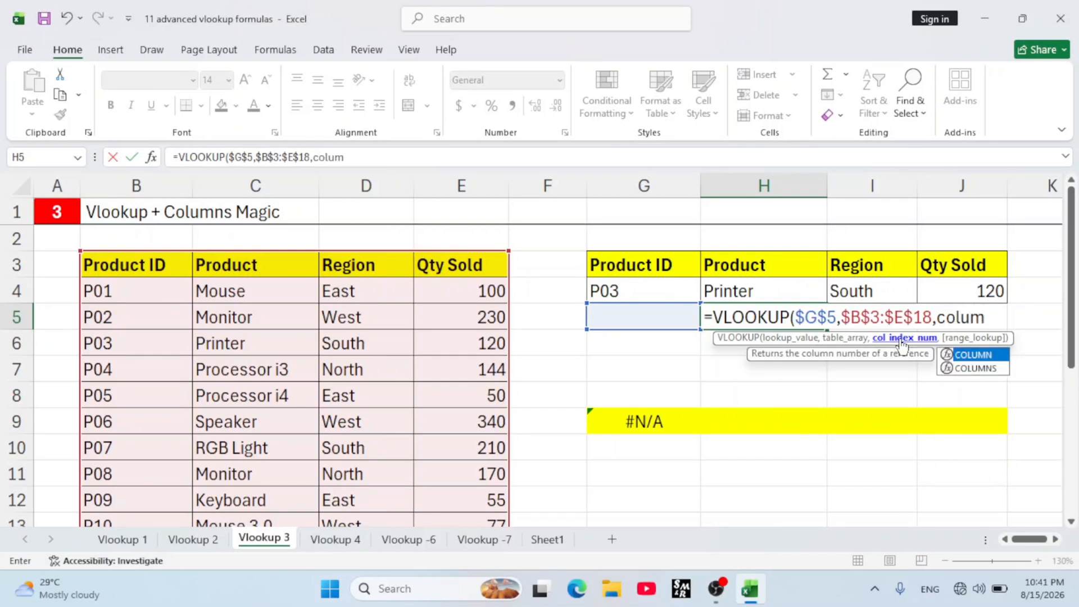
pyautogui.press('Tab')
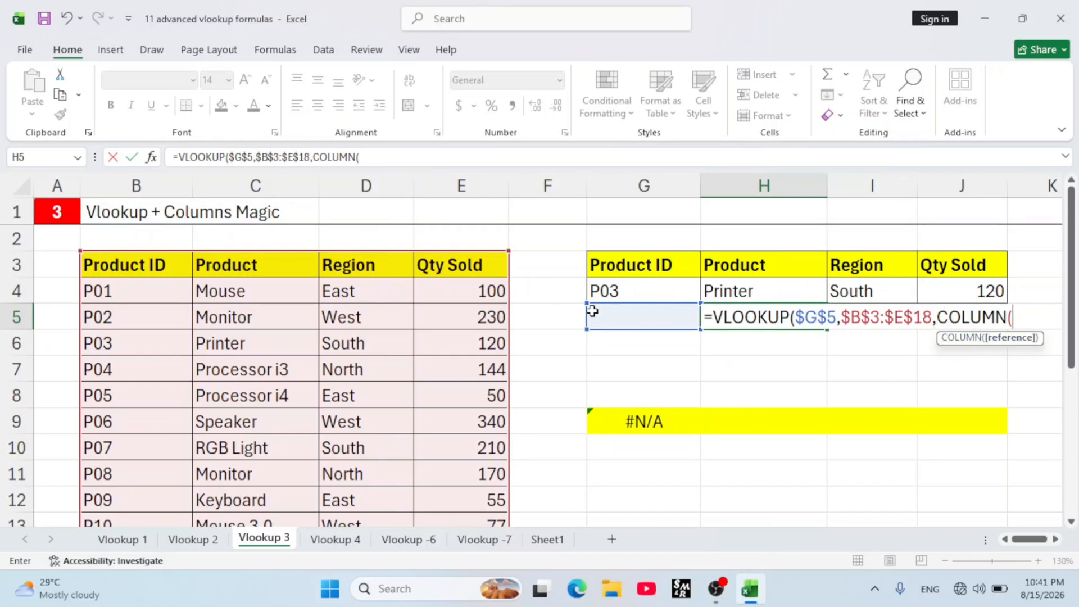
pyautogui.click(630, 262)
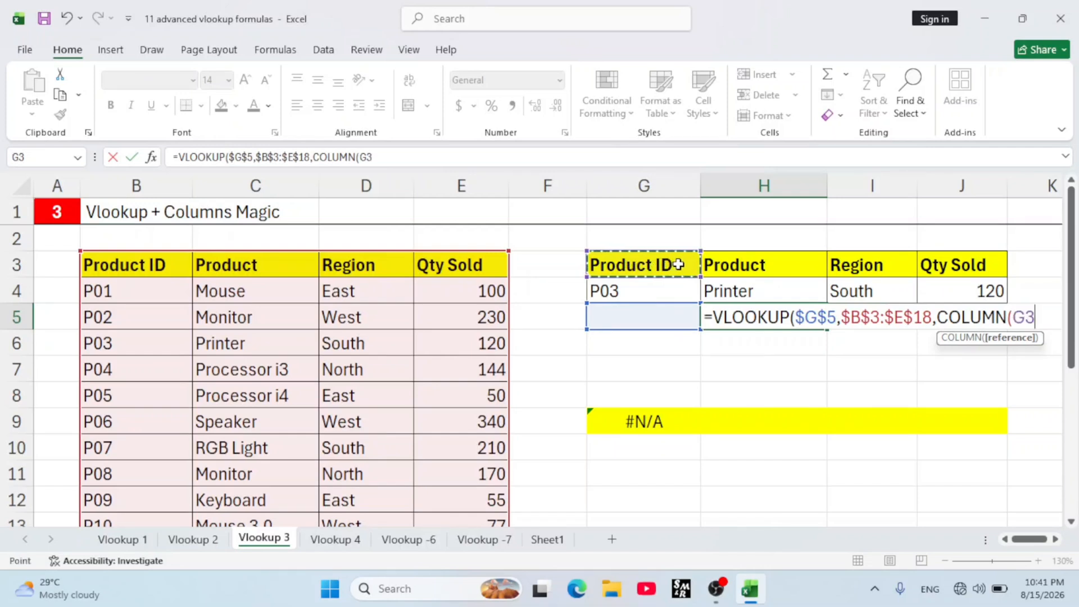
pyautogui.moveTo(689, 264); pyautogui.dragTo(712, 263)
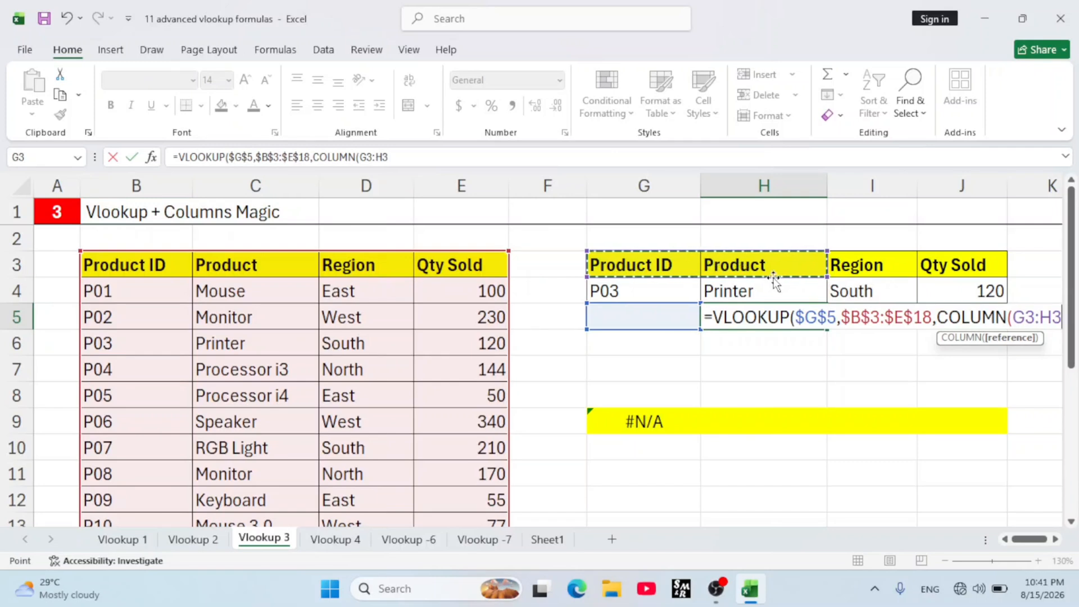
pyautogui.click(1029, 318)
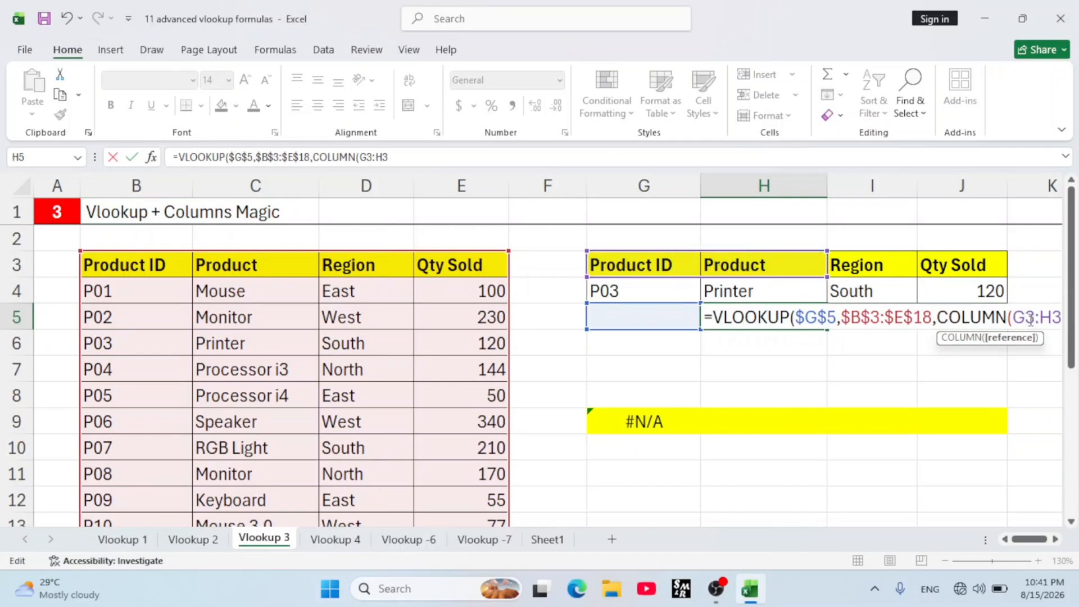
pyautogui.press('F4')
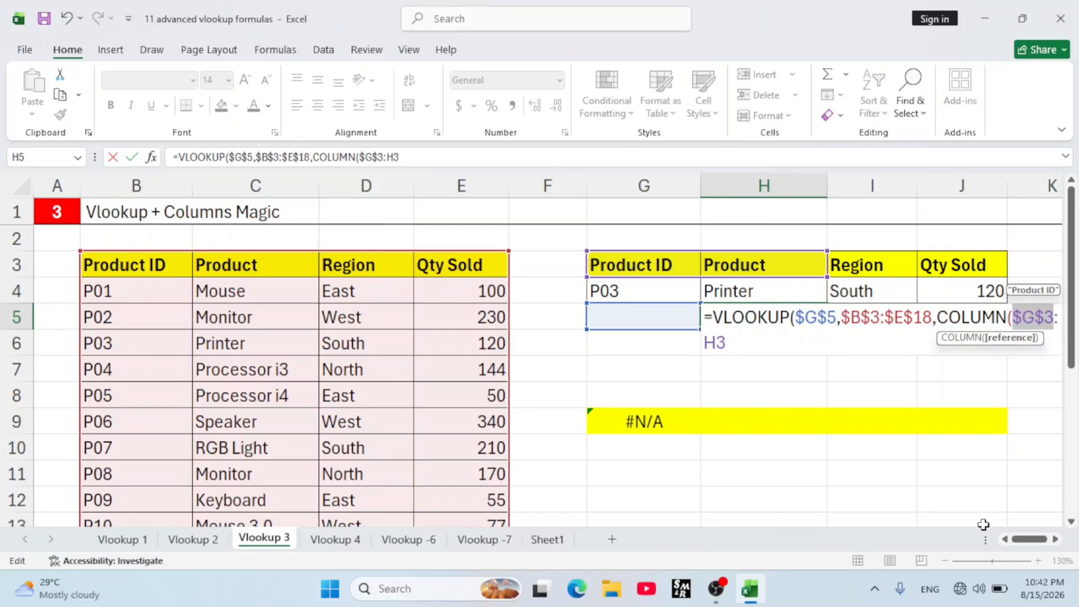
# - Complete H5's VLOOKUP with exact match 0, closing the COLUMN function right after its $G$3:H3 reference
pyautogui.click(1056, 540)
pyautogui.click(1055, 540)
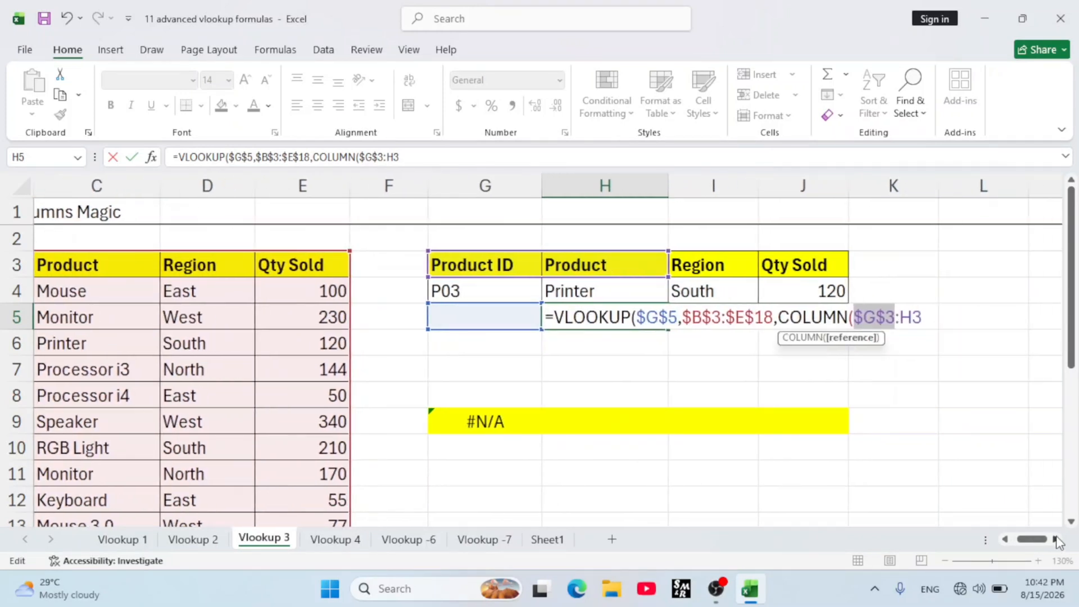
pyautogui.click(925, 317)
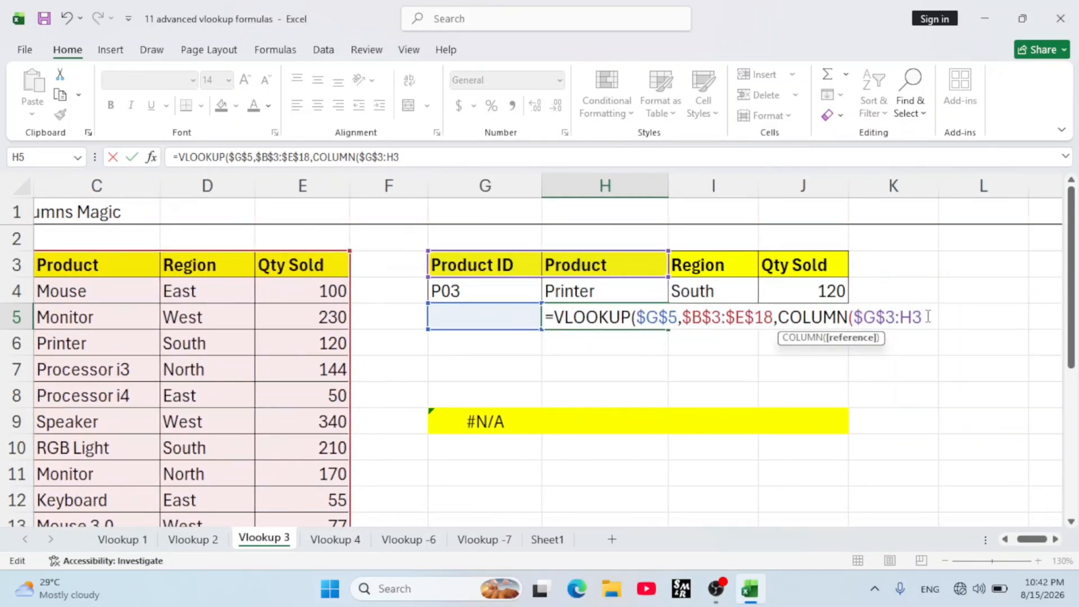
pyautogui.write(',0')
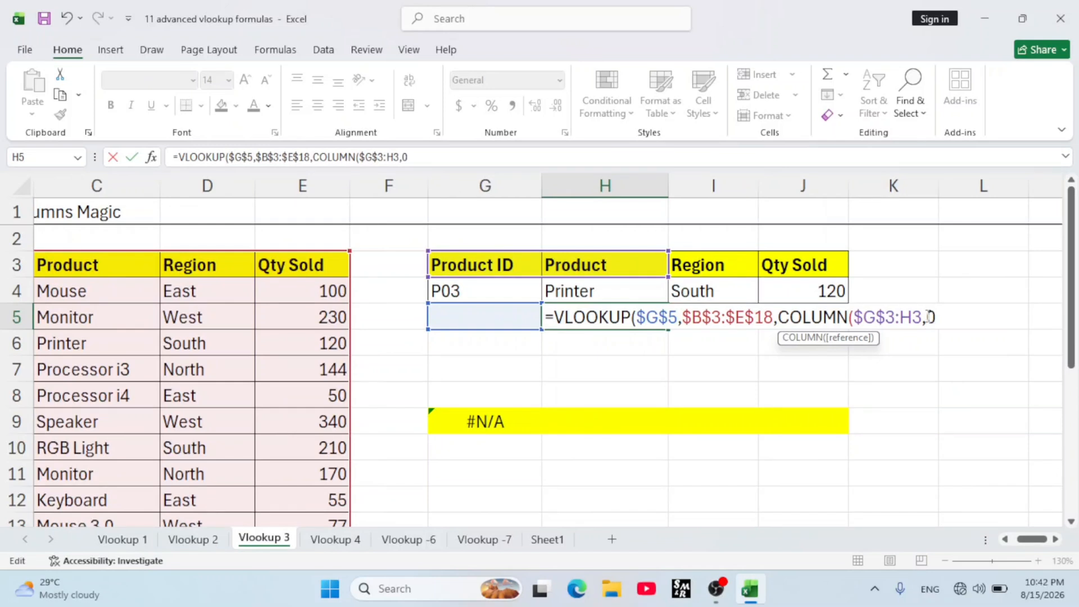
pyautogui.write(')')
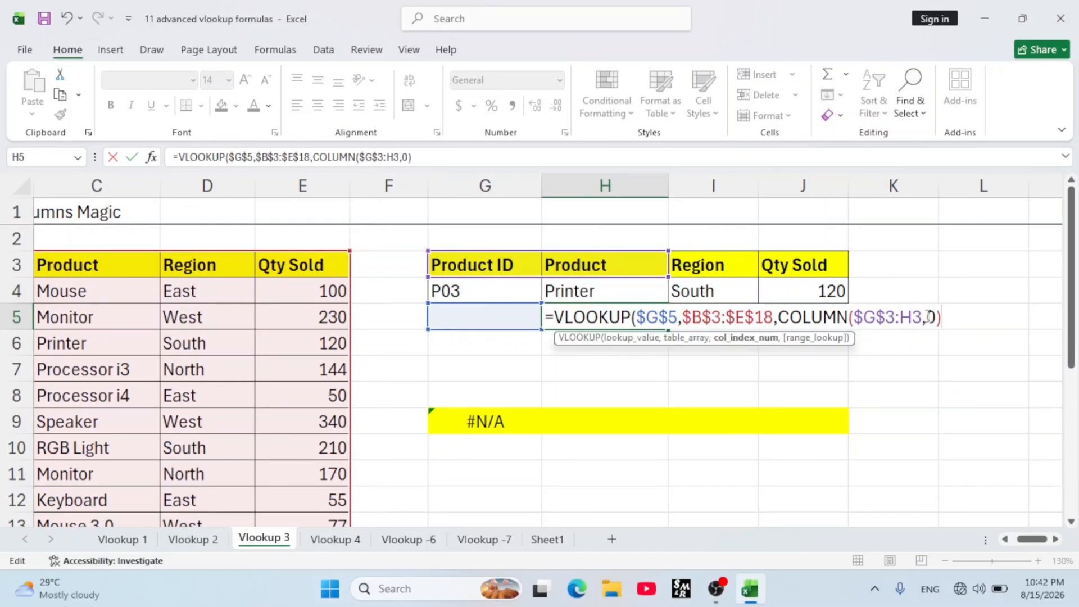
pyautogui.press('Return')
pyautogui.click(636, 325)
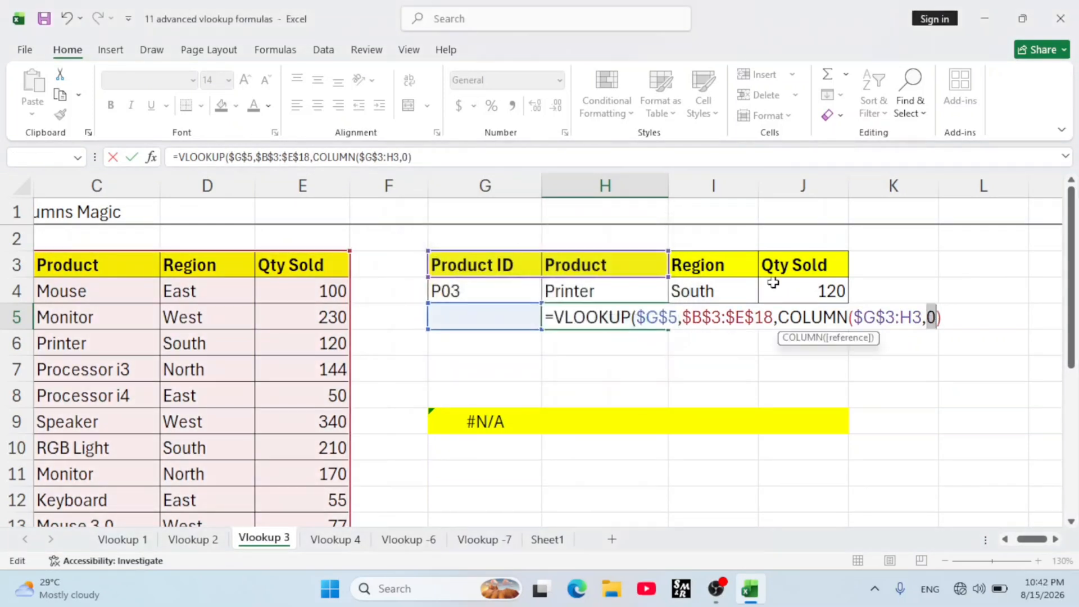
pyautogui.click(925, 317)
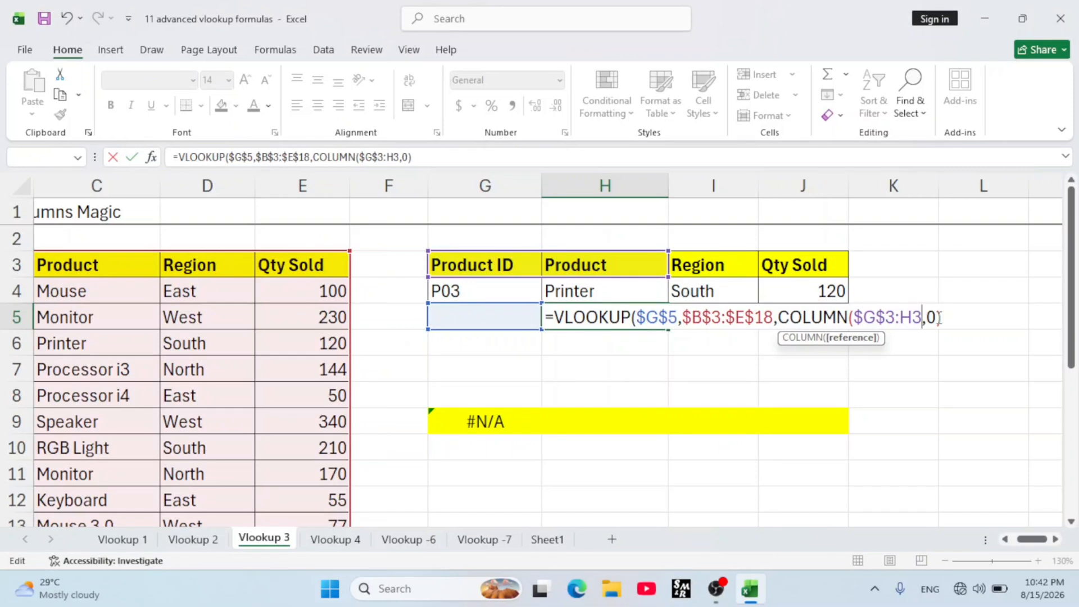
pyautogui.write(')')
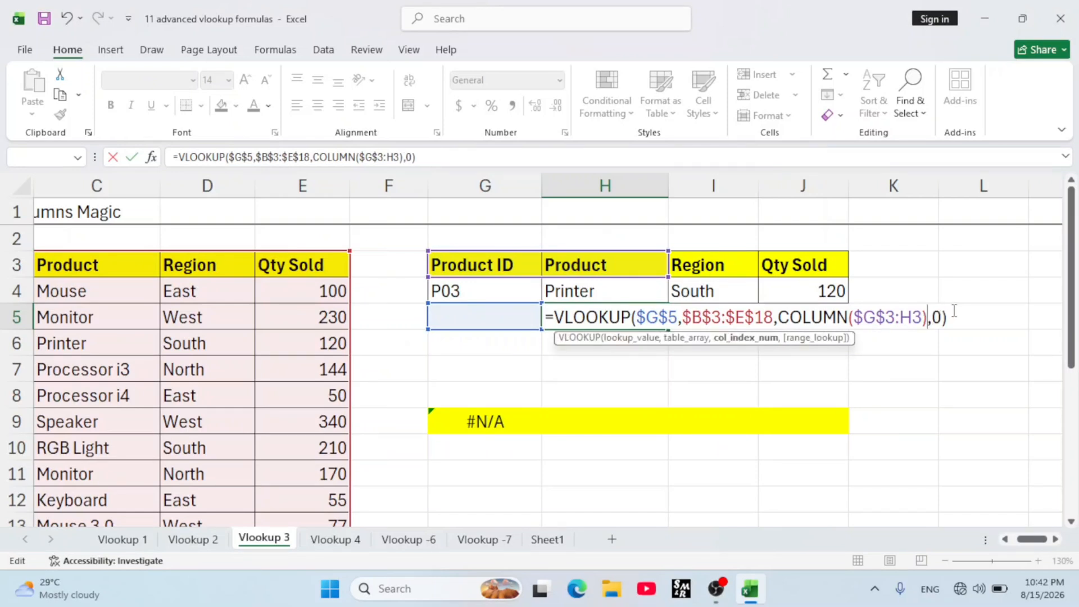
pyautogui.press('Return')
# - Enter the product ID P03 in G5
pyautogui.click(499, 322)
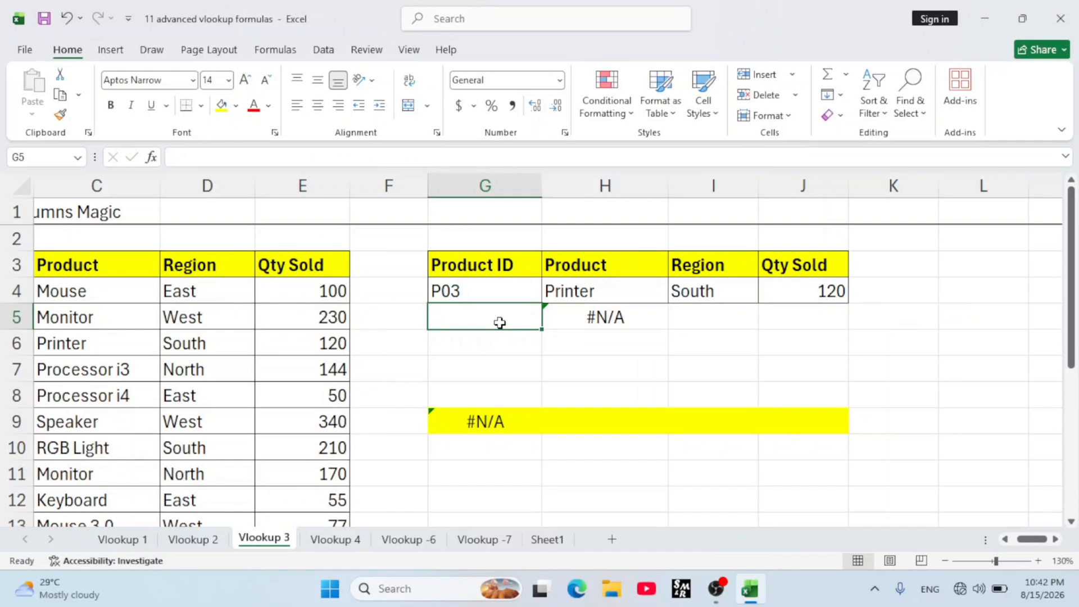
pyautogui.write('P03')
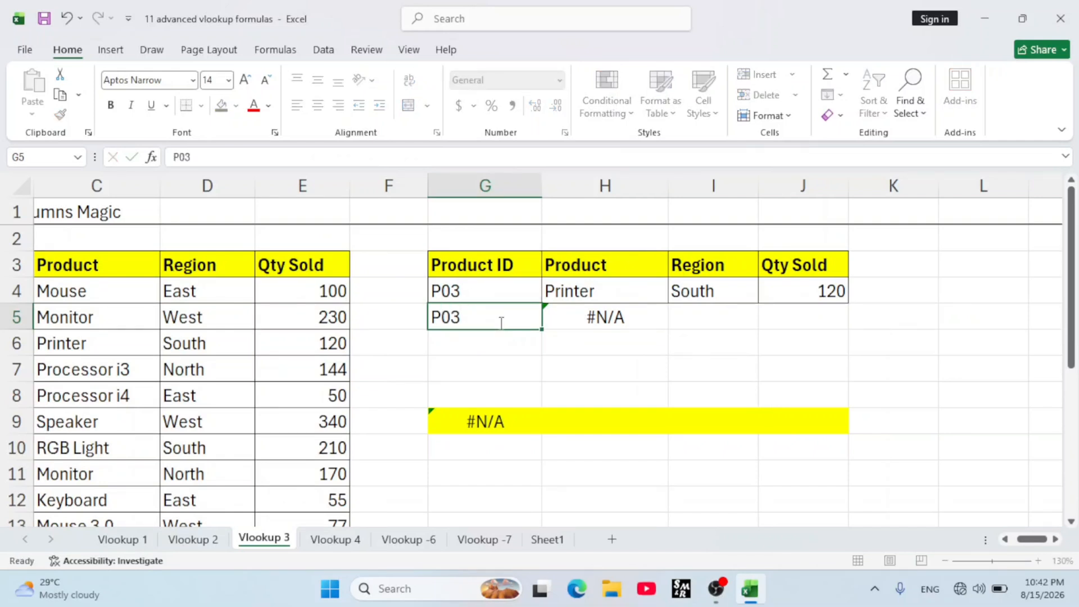
pyautogui.press('Return')
# - Check H5's formula against the one in J4 and replace COLUMN with COLUMNS in H5
pyautogui.doubleClick(550, 310)
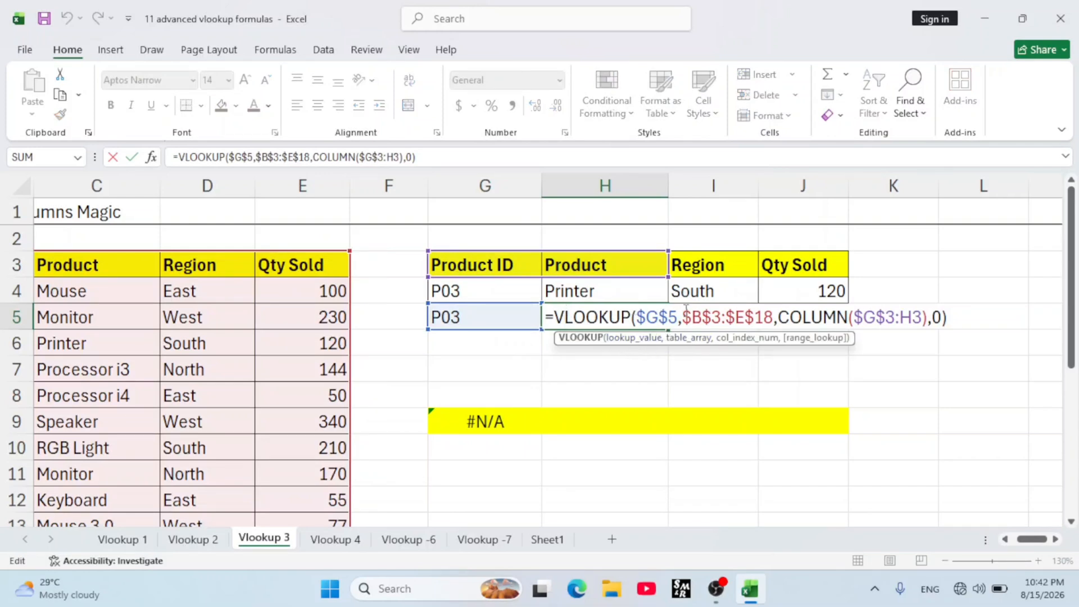
pyautogui.press('Escape')
pyautogui.click(765, 293)
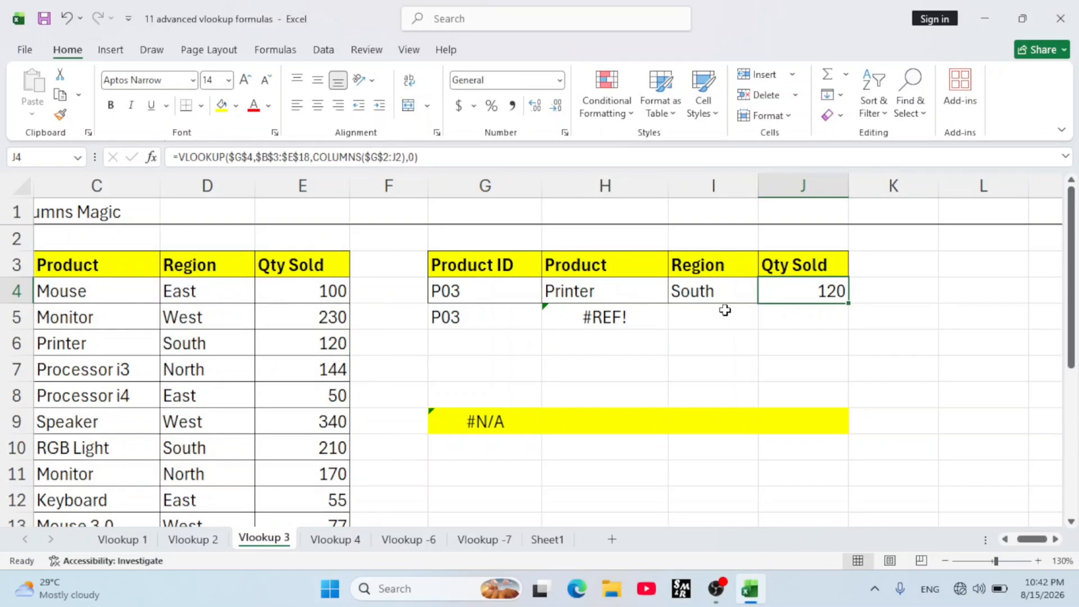
pyautogui.doubleClick(635, 316)
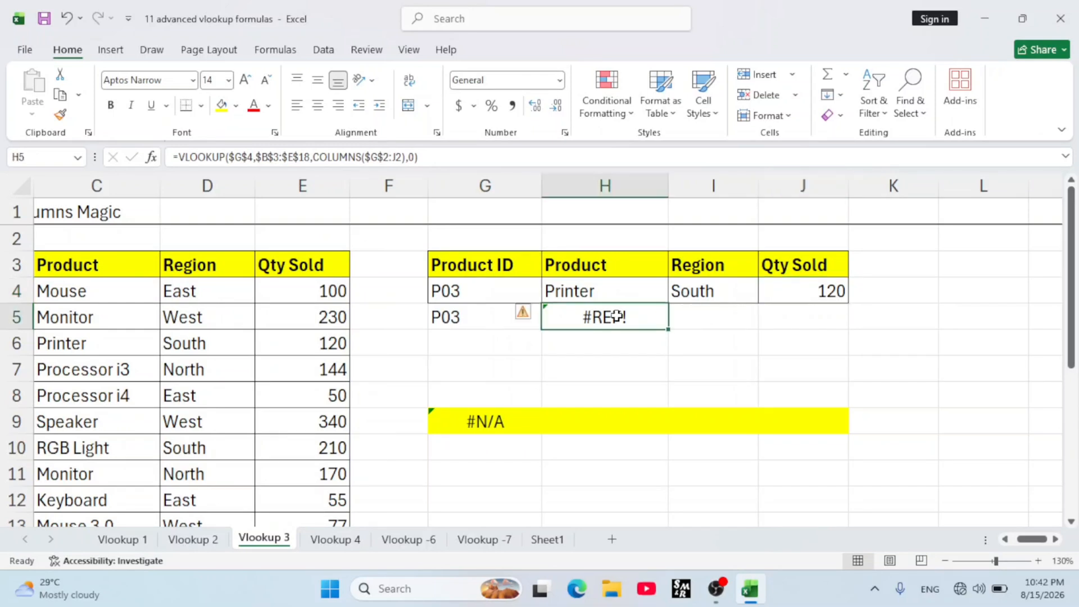
pyautogui.click(848, 315)
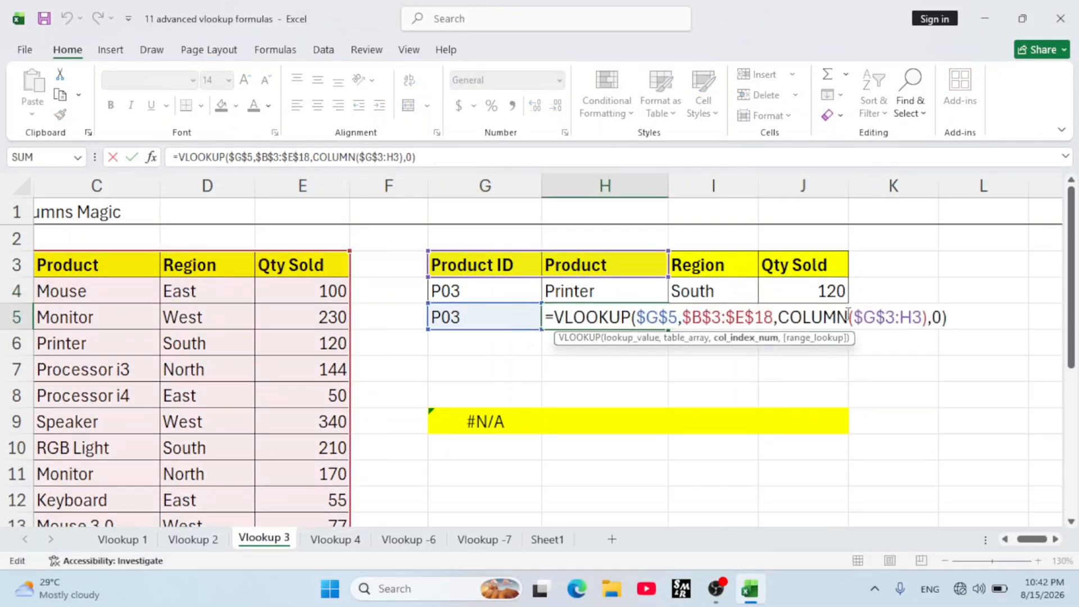
pyautogui.write('s')
pyautogui.press('Return')
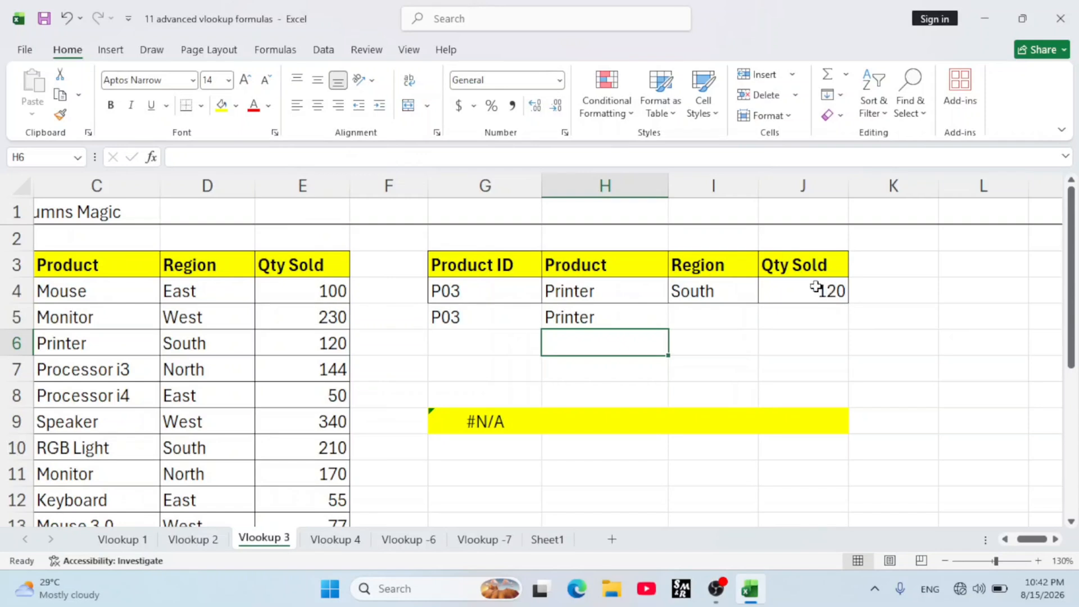
# - Review H5's VLOOKUP with COLUMNS and fill it across to J5
pyautogui.click(628, 318)
pyautogui.doubleClick(622, 318)
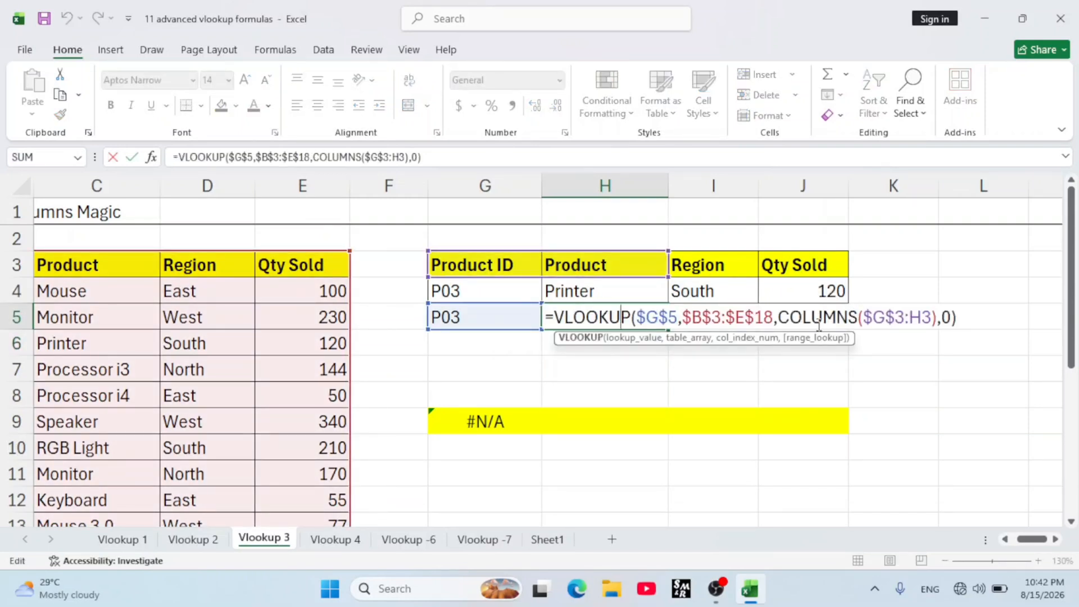
pyautogui.press('Return')
pyautogui.click(613, 315)
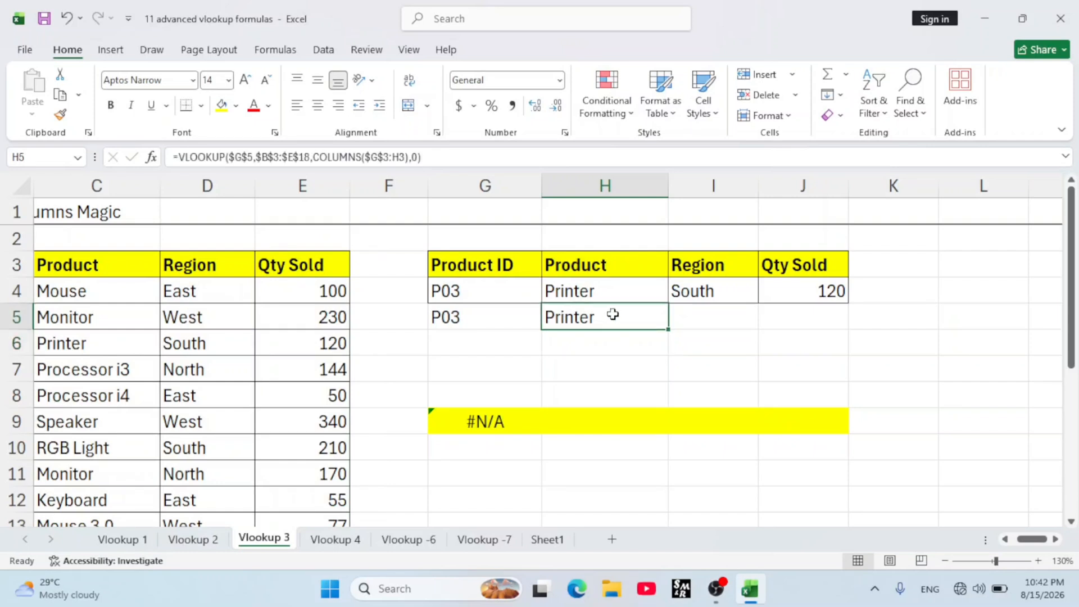
pyautogui.moveTo(668, 330); pyautogui.dragTo(824, 328)
# - Set the product ID in G5 to P04 and compare the returned values with the P04 row of the source table
pyautogui.doubleClick(473, 314)
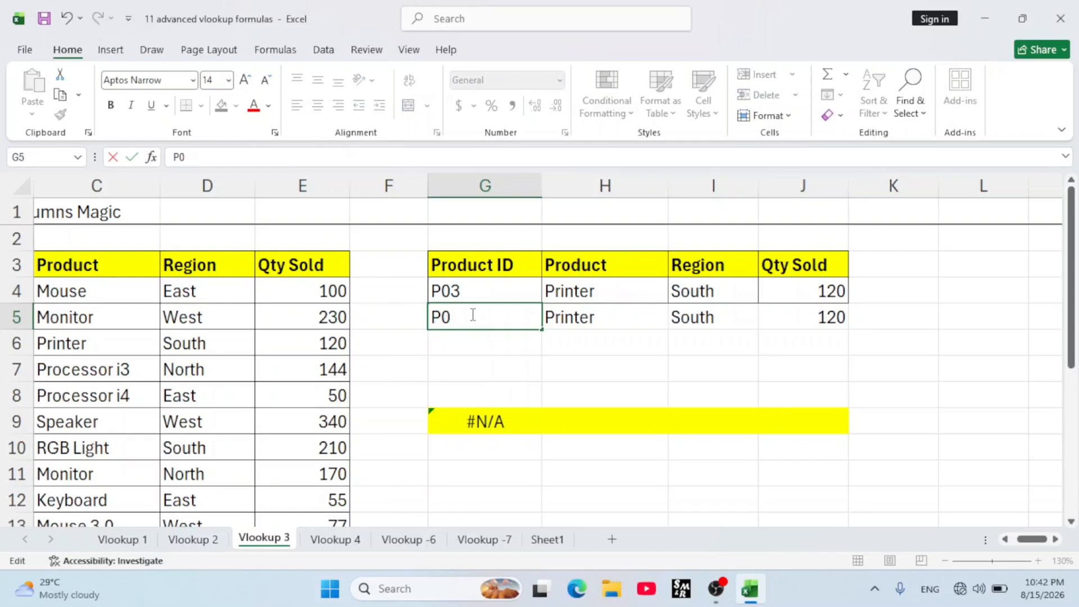
pyautogui.write('4')
pyautogui.press('Return')
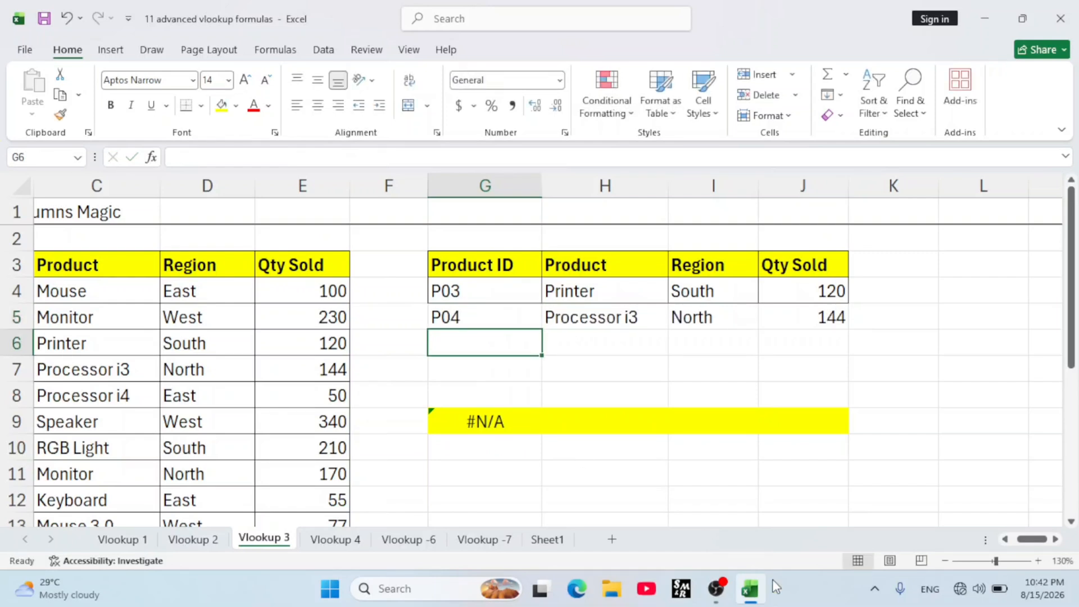
pyautogui.moveTo(1045, 540); pyautogui.dragTo(1036, 541)
pyautogui.click(144, 369)
pyautogui.click(230, 366)
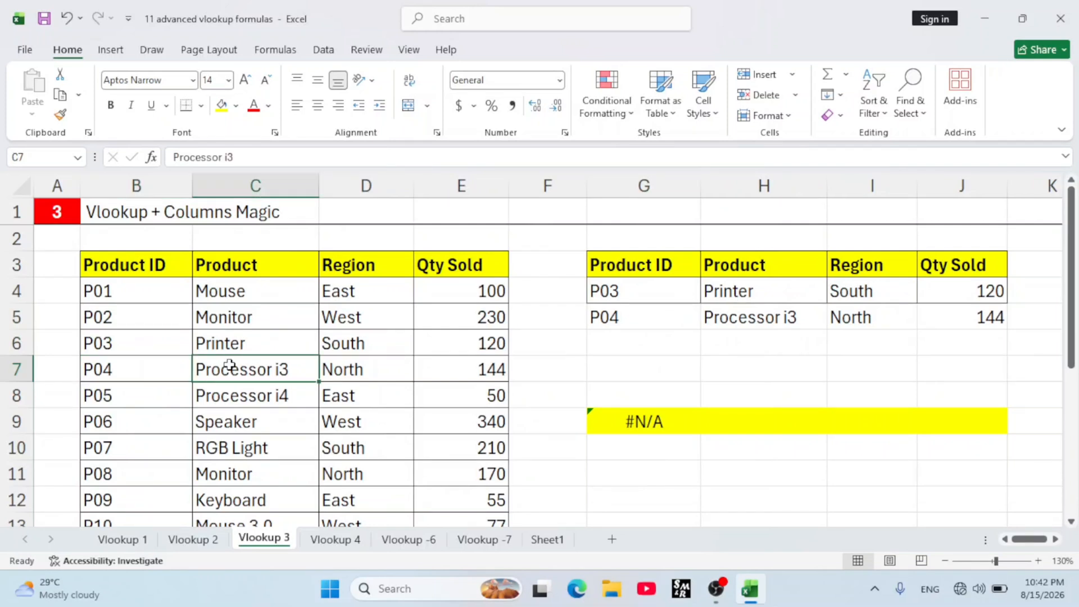
pyautogui.click(376, 366)
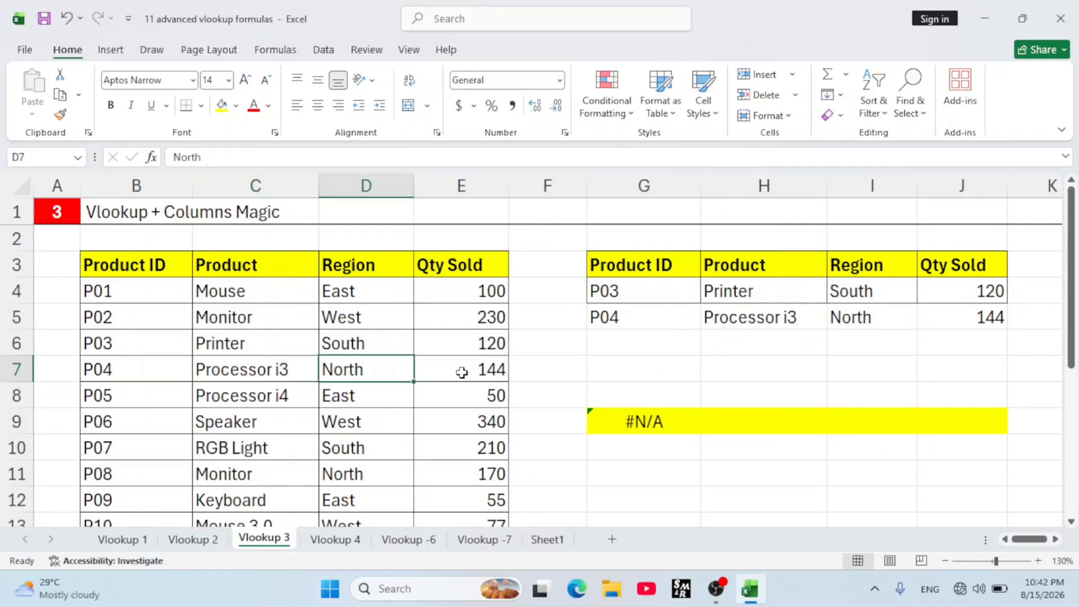
pyautogui.click(462, 373)
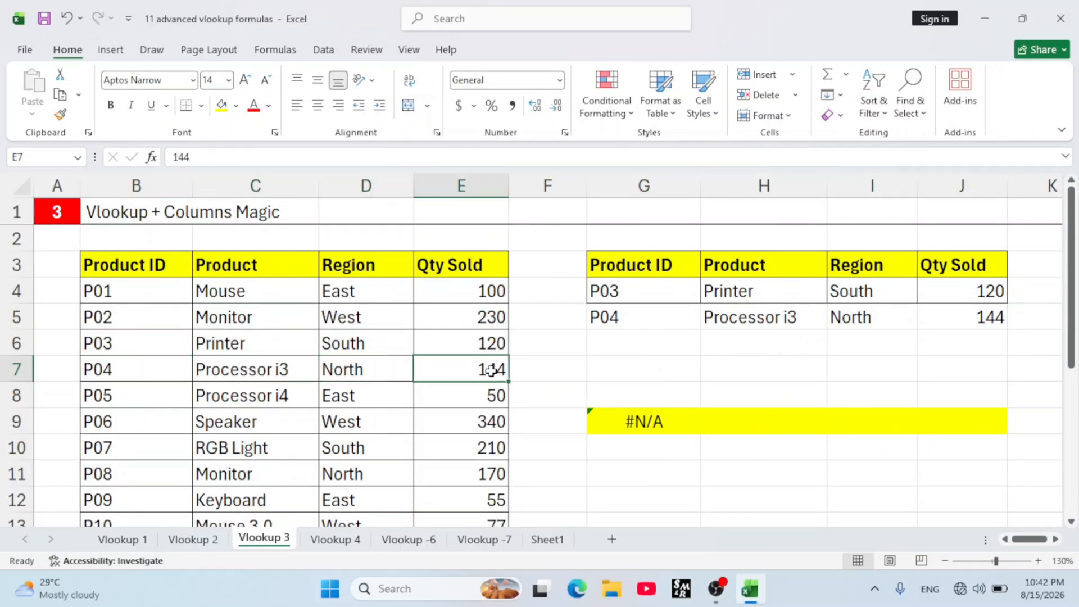
# - Clear the lookup row in G5:J5
pyautogui.click(785, 340)
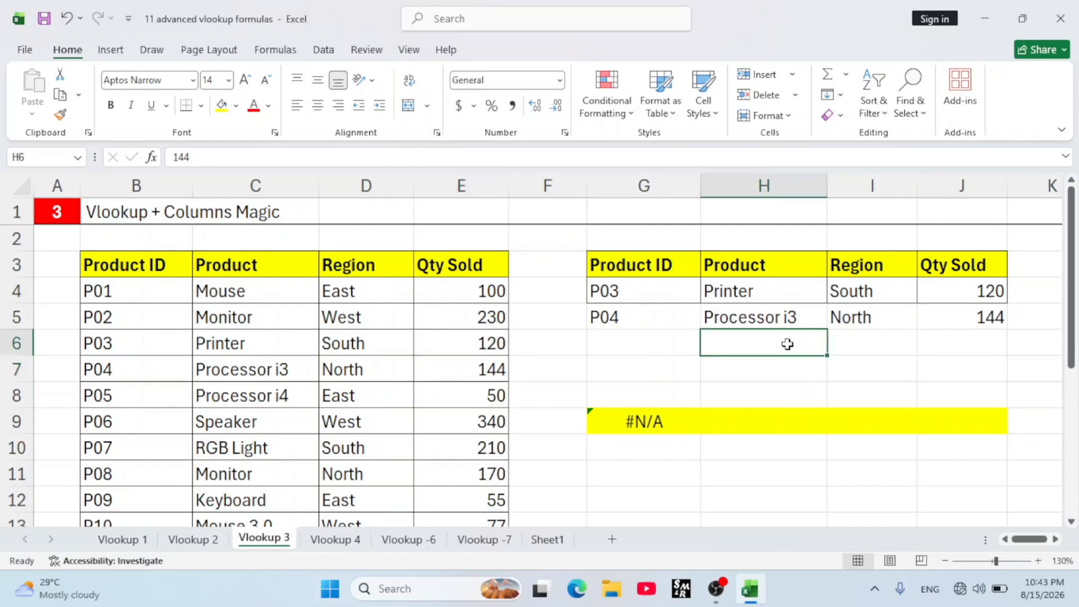
pyautogui.moveTo(621, 318); pyautogui.dragTo(951, 324)
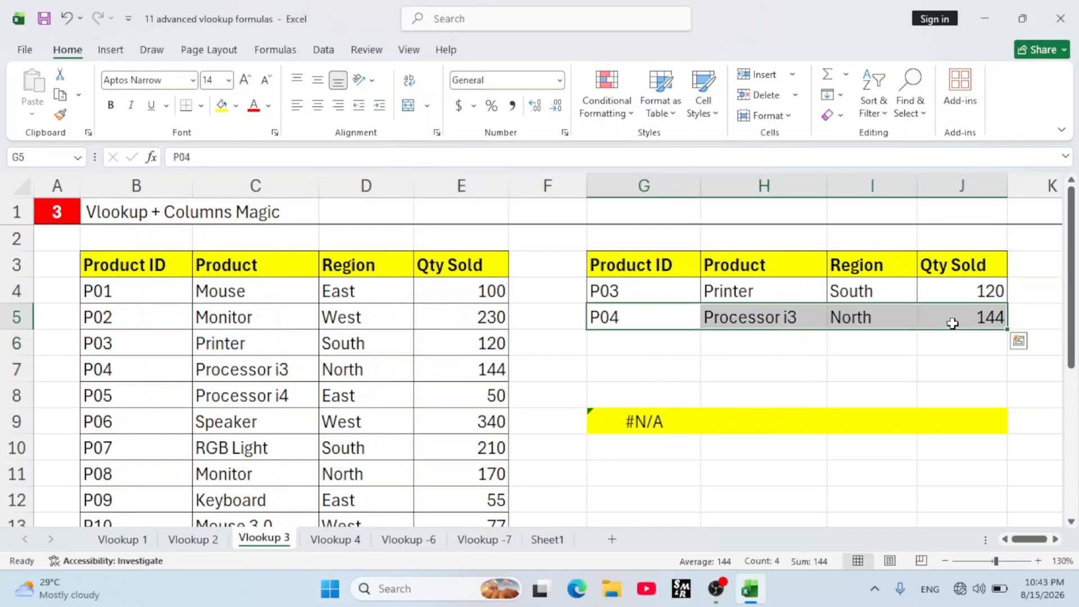
pyautogui.press('Delete')
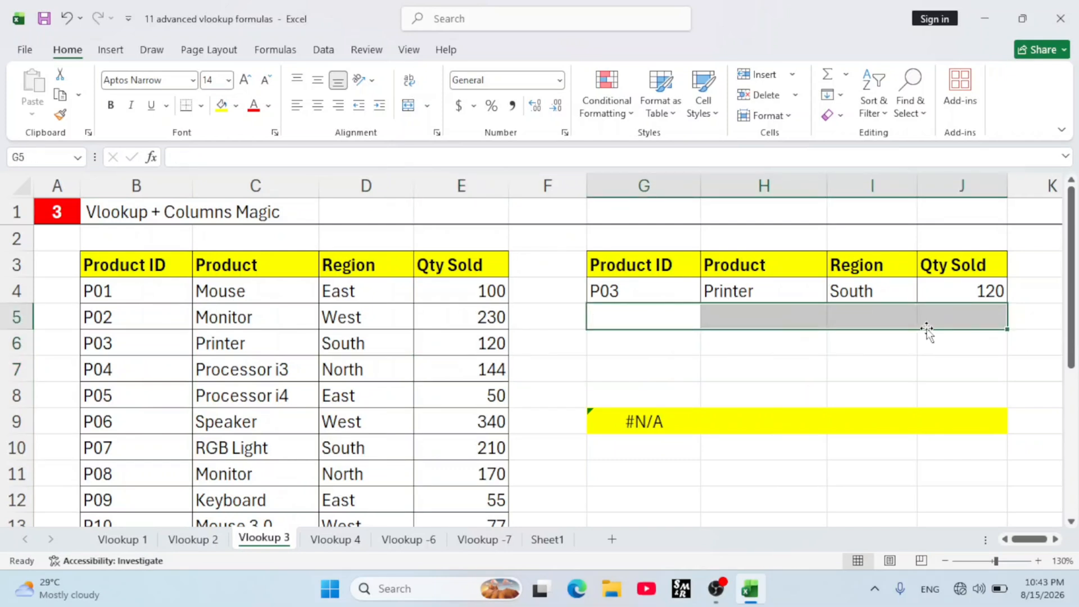
# - Start a VLOOKUP in H5 with $G$5 as the lookup value and $B$3:$E$18 as the table array
pyautogui.click(740, 343)
pyautogui.click(742, 318)
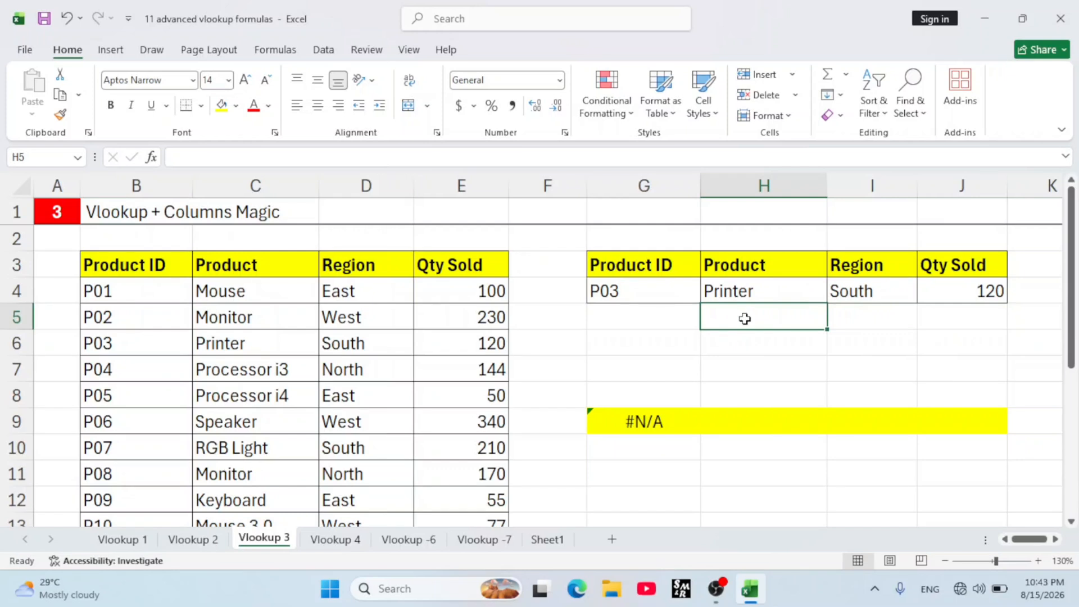
pyautogui.write('=vlo')
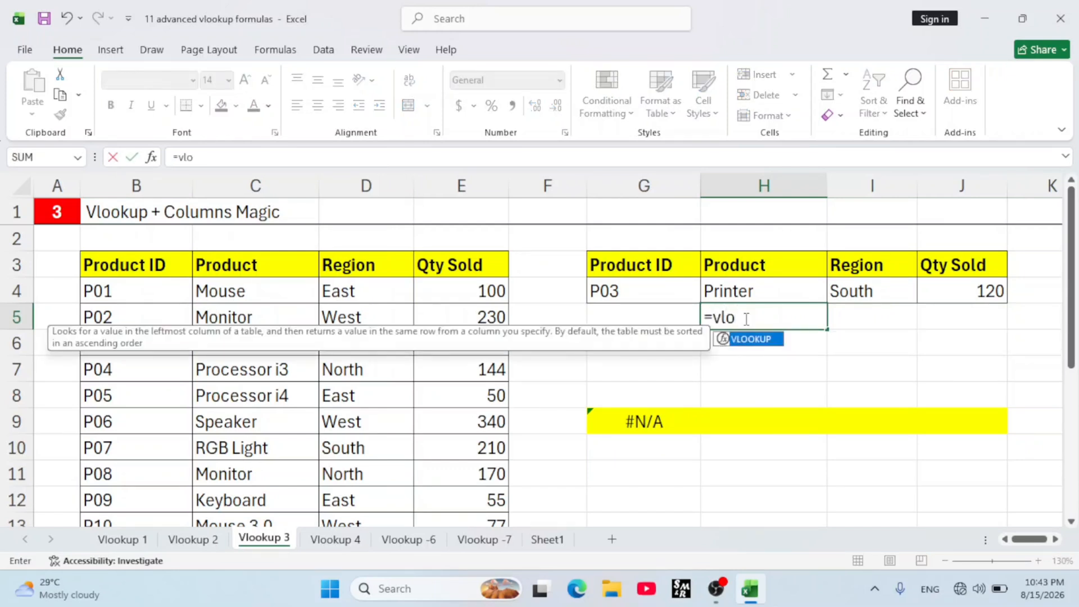
pyautogui.press('Tab')
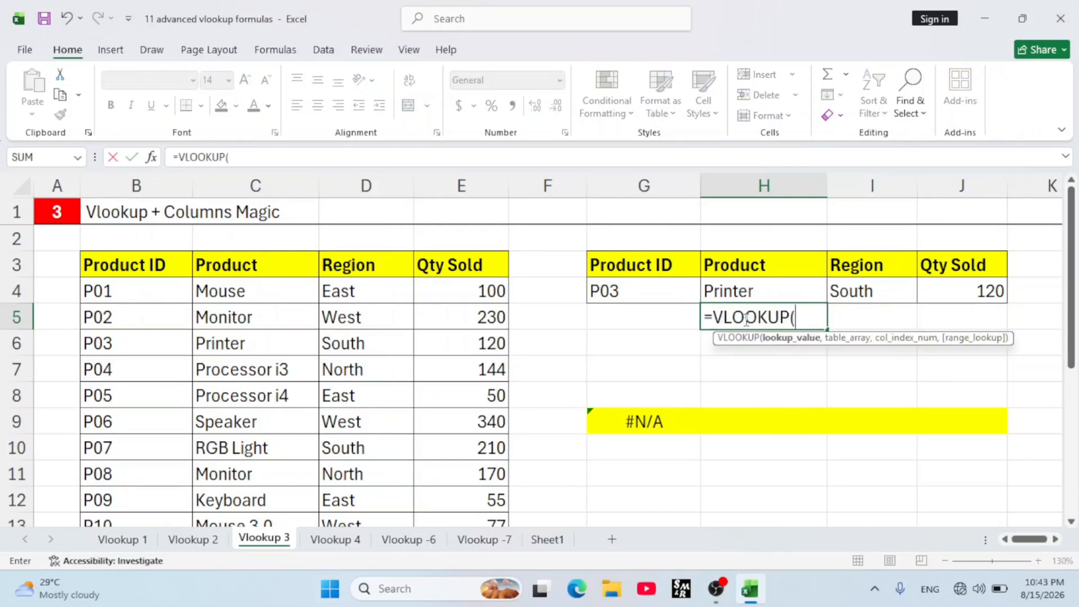
pyautogui.click(660, 319)
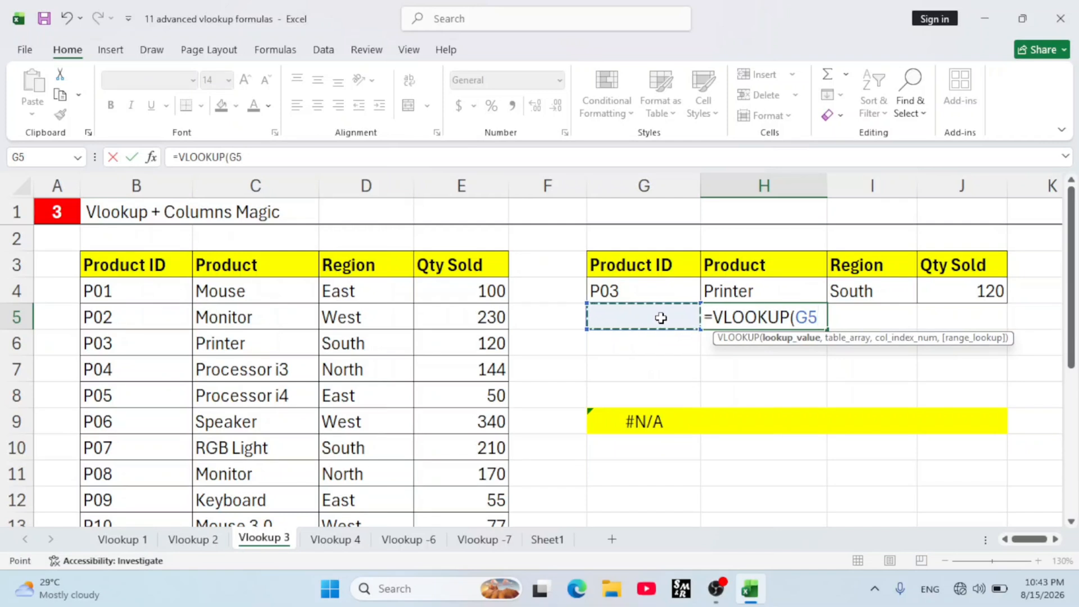
pyautogui.press('F4')
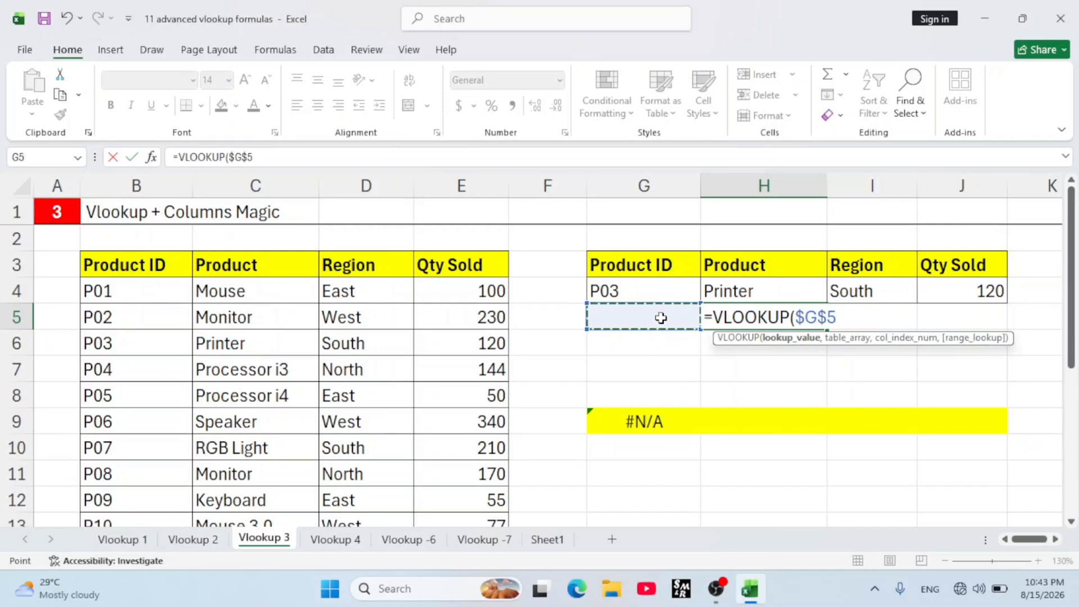
pyautogui.write(',')
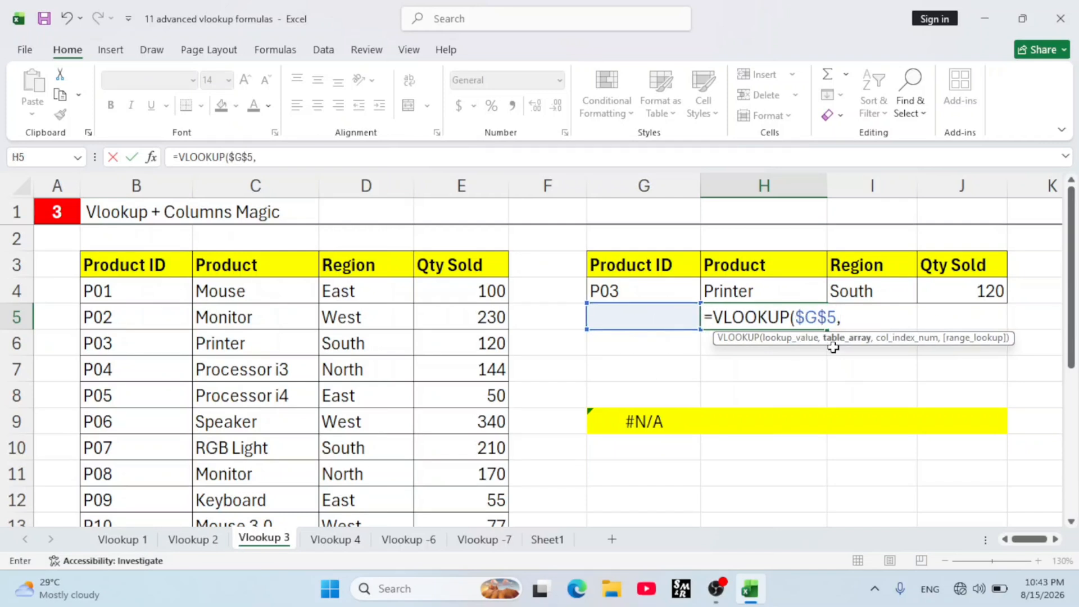
pyautogui.moveTo(115, 263); pyautogui.dragTo(445, 470)
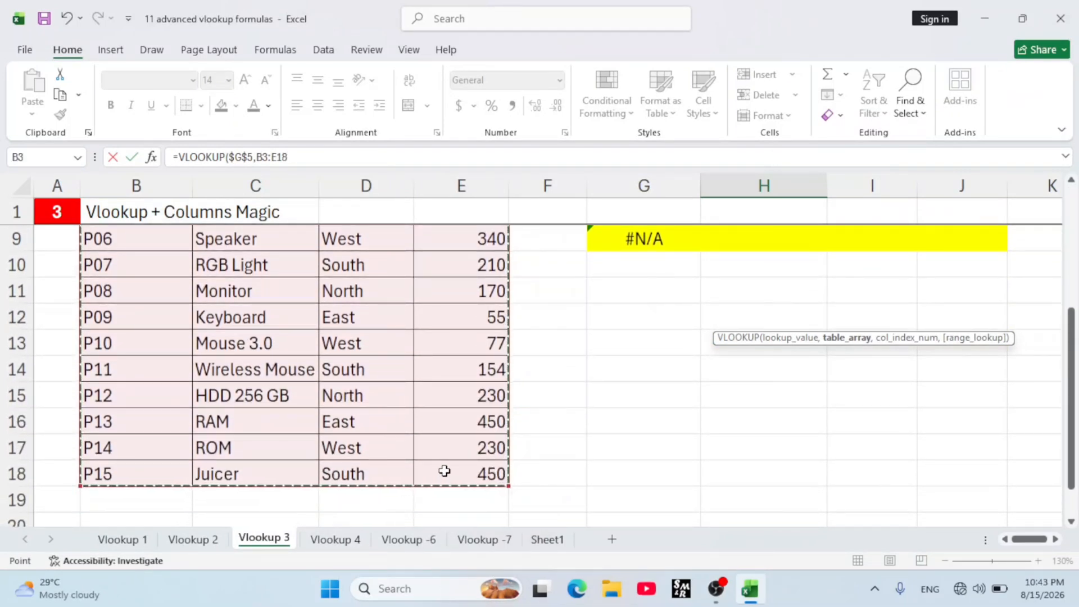
pyautogui.scroll(3, 450, 450)
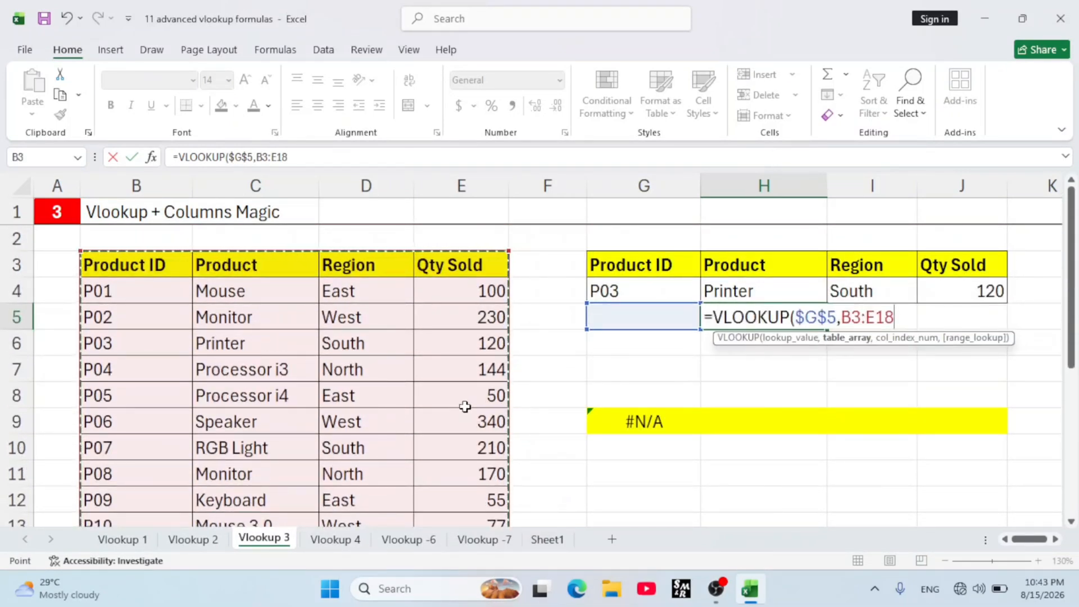
pyautogui.press('F4')
pyautogui.write(',')
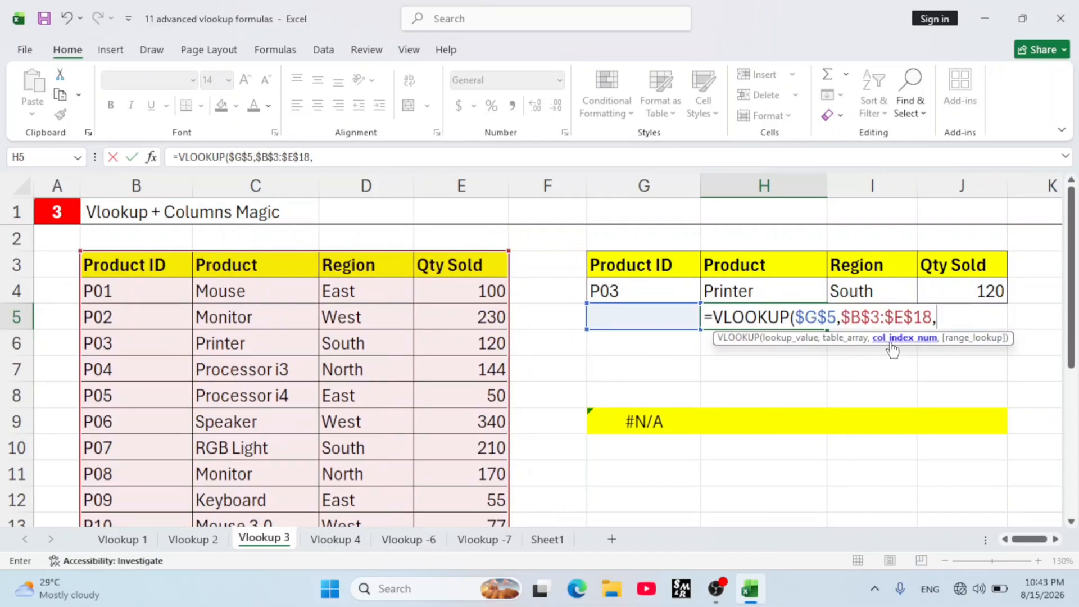
# - Use COLUMNS over G3:H3 as the column index of H5's VLOOKUP
pyautogui.write('clo')
pyautogui.press('BackSpace')
pyautogui.press('BackSpace')
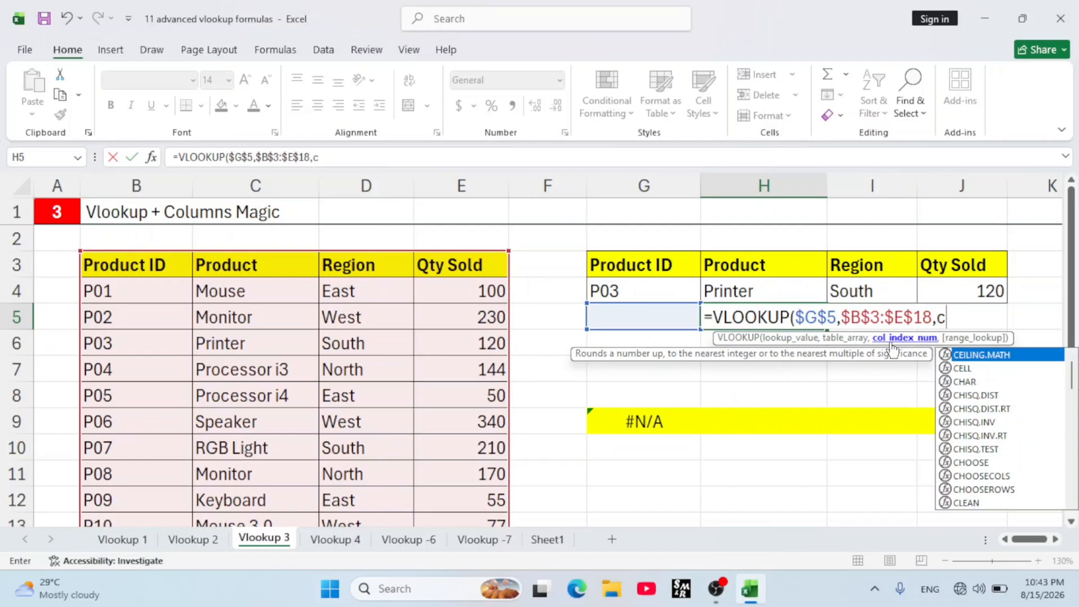
pyautogui.write('olum')
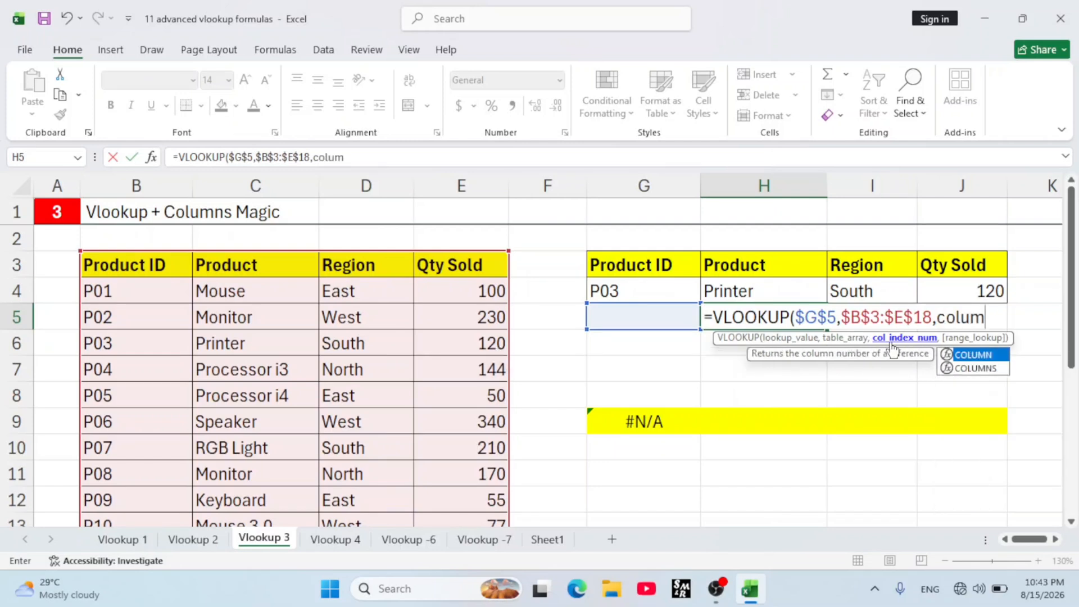
pyautogui.press('Down')
pyautogui.press('Tab')
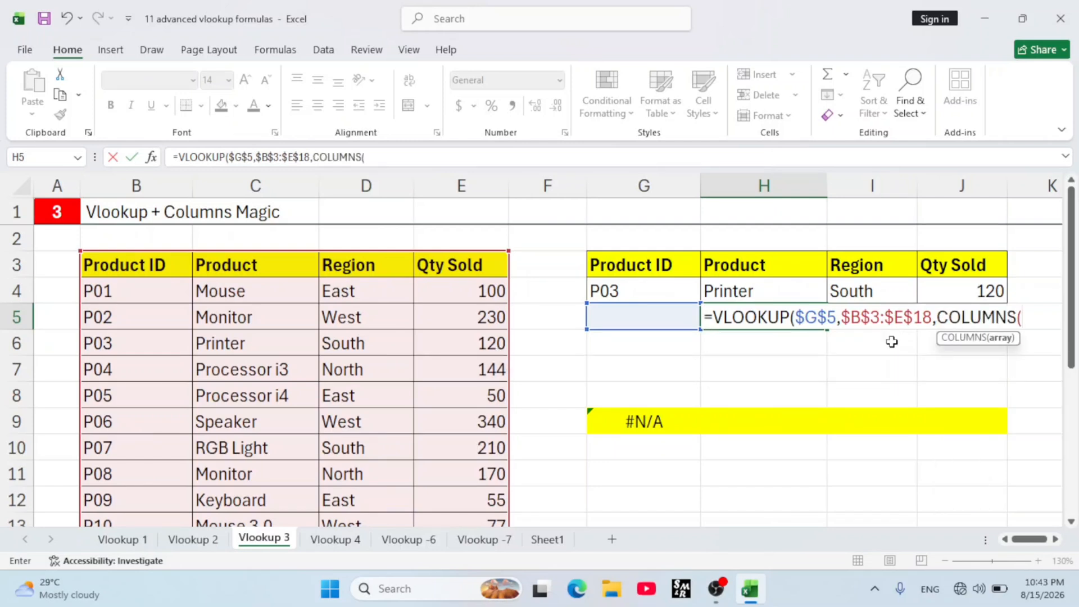
pyautogui.click(591, 261)
pyautogui.moveTo(699, 261); pyautogui.dragTo(709, 263)
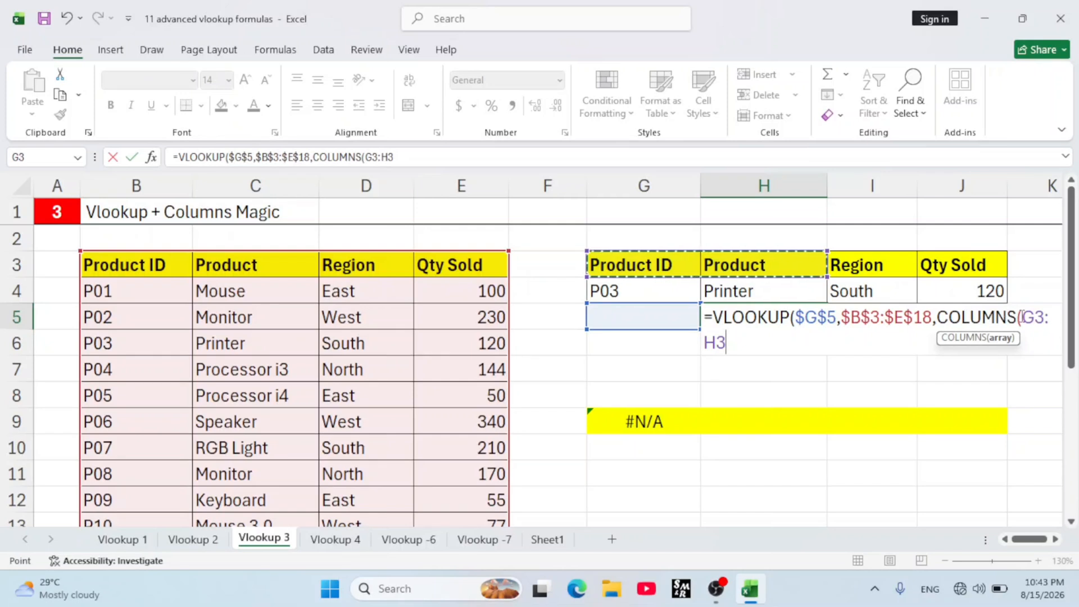
# - Lock the range start as $G$3 inside COLUMNS and complete H5's VLOOKUP with exact match 0
pyautogui.press('F2')
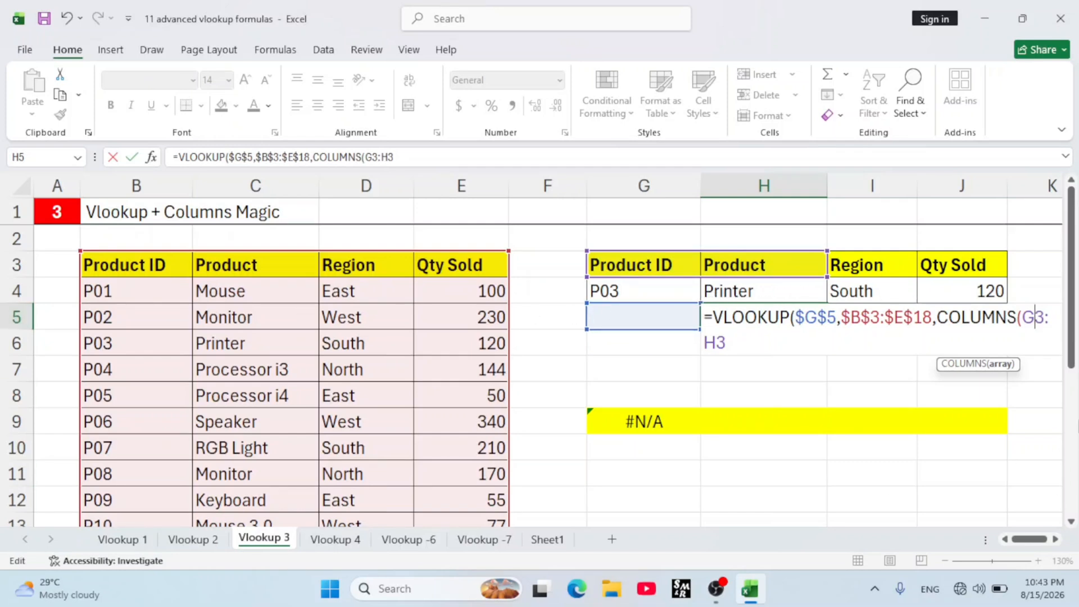
pyautogui.press('F4')
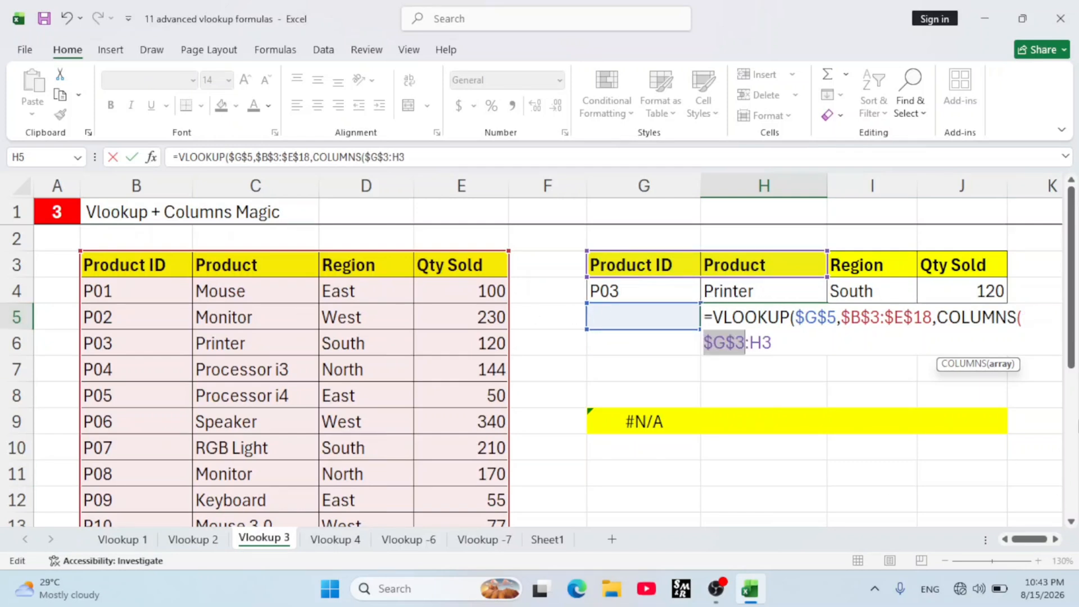
pyautogui.click(799, 345)
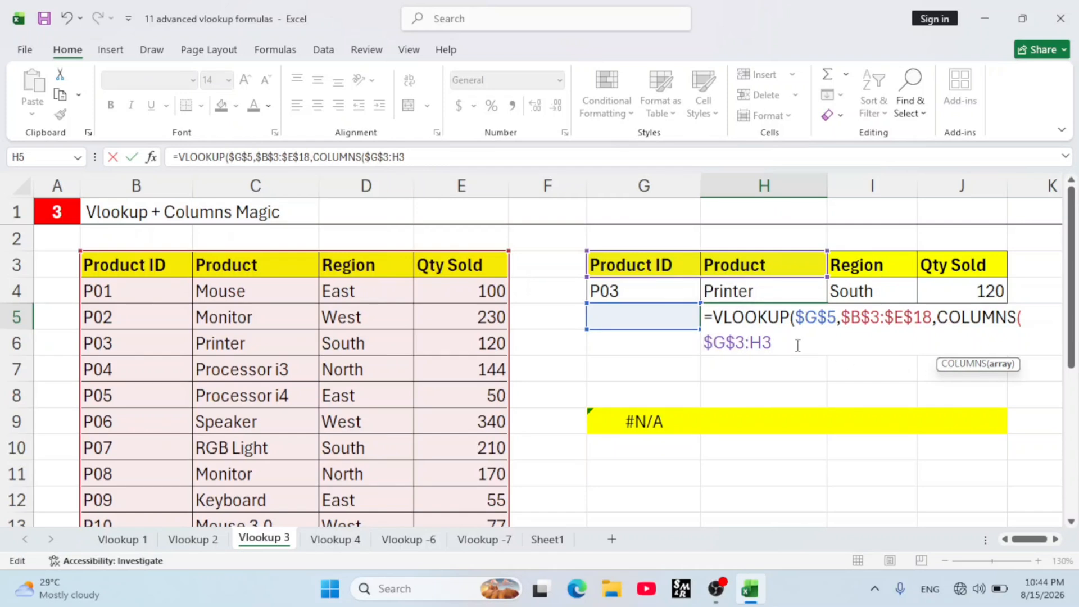
pyautogui.write('),')
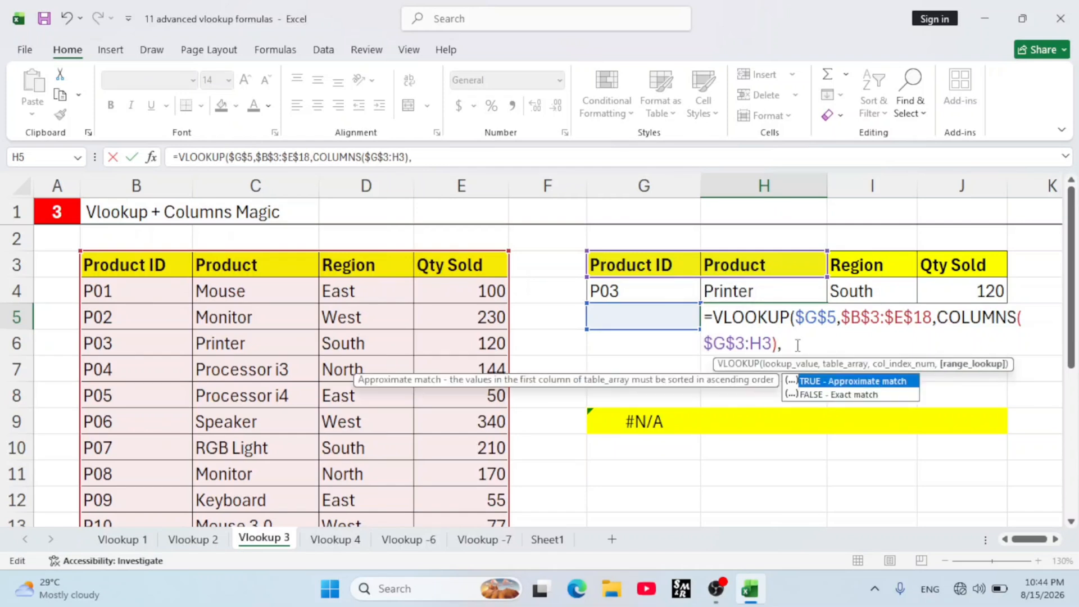
pyautogui.write('0)')
pyautogui.press('Return')
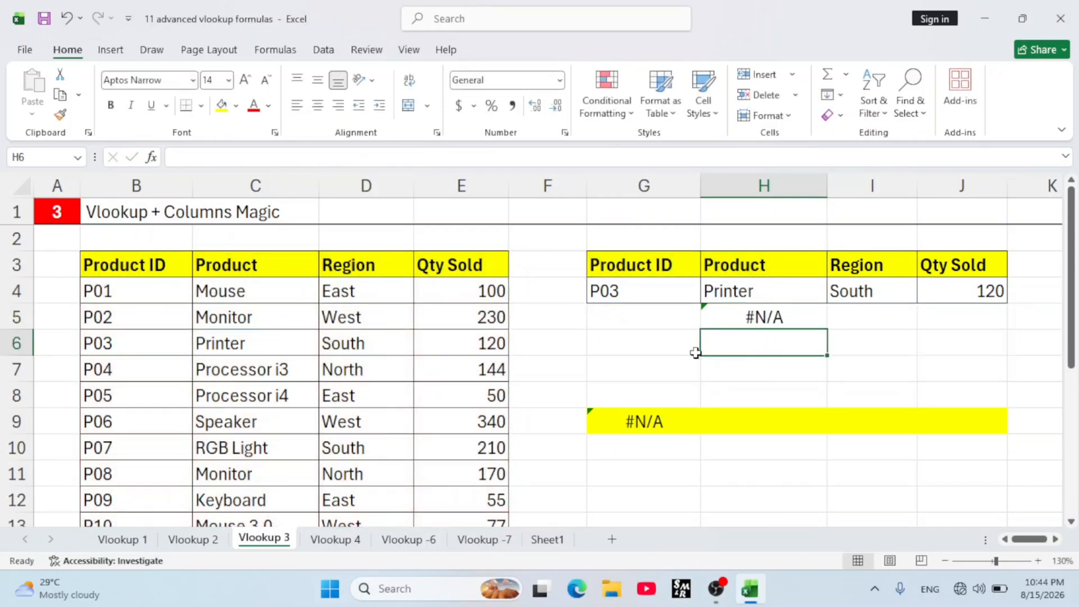
# - Set the product ID in G5 to P09 and compare H5's product with the P09 row of the source table
pyautogui.click(603, 306)
pyautogui.write('P')
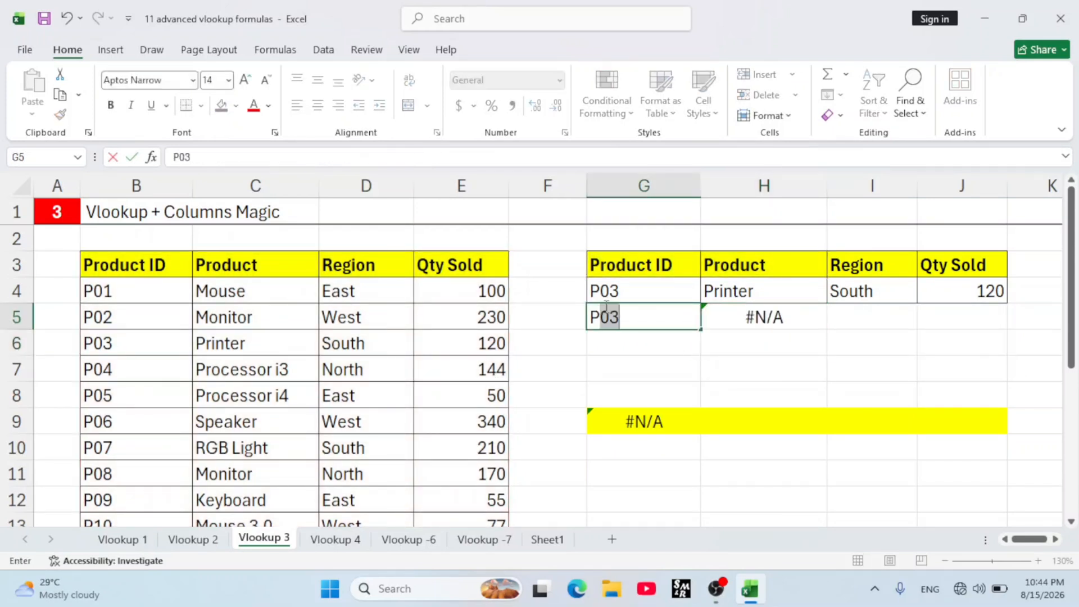
pyautogui.write('05')
pyautogui.press('BackSpace')
pyautogui.press('Return')
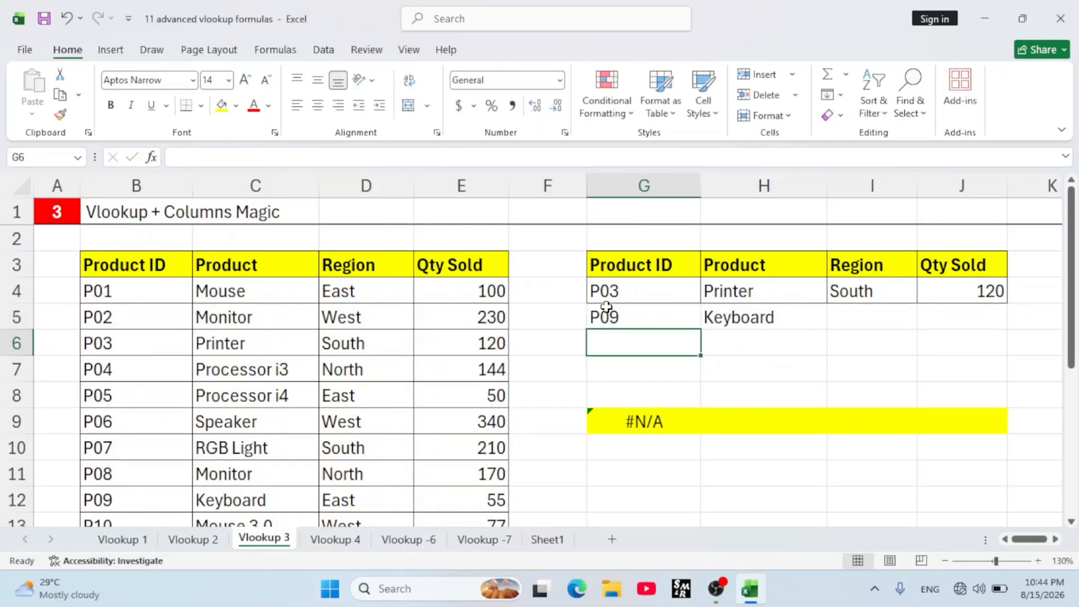
pyautogui.click(709, 324)
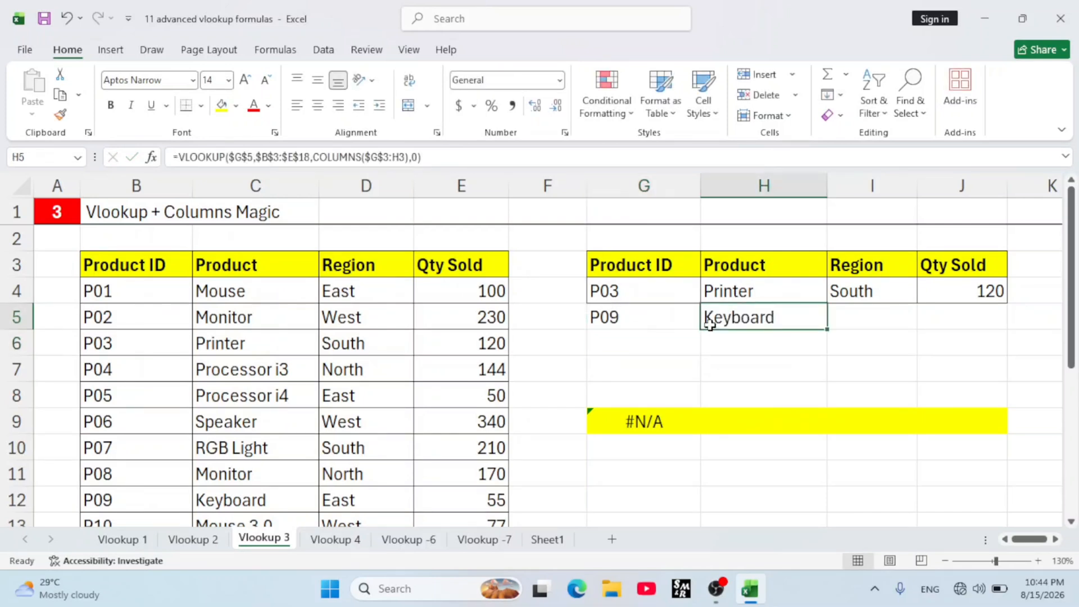
pyautogui.click(134, 512)
pyautogui.click(230, 505)
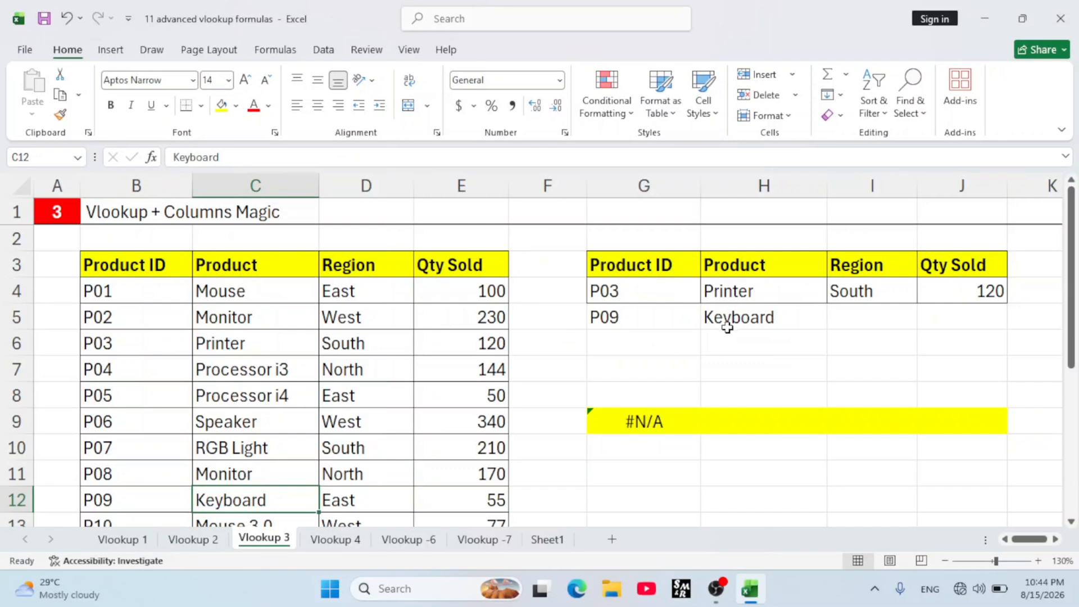
# - Fill H5's formula across to J5 and compare the region and quantity with the P09 source row
pyautogui.click(727, 328)
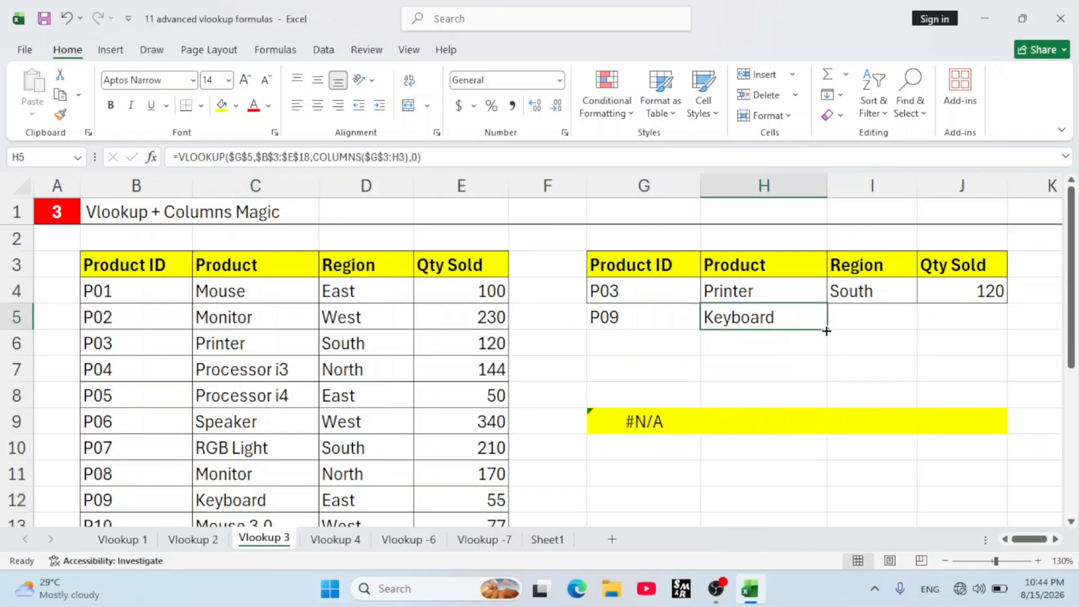
pyautogui.moveTo(826, 331); pyautogui.dragTo(997, 315)
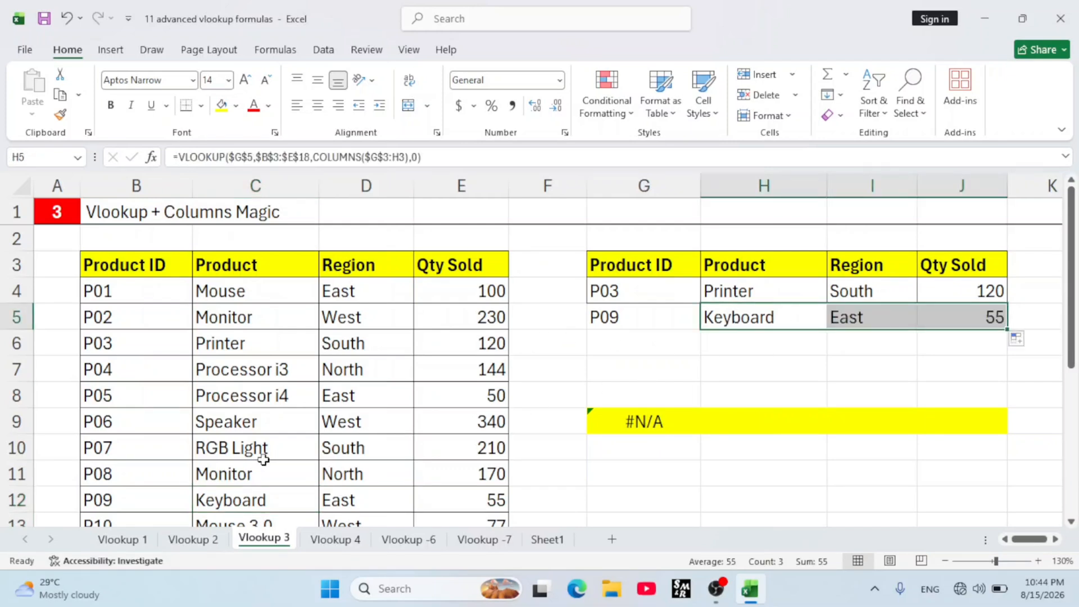
pyautogui.click(362, 497)
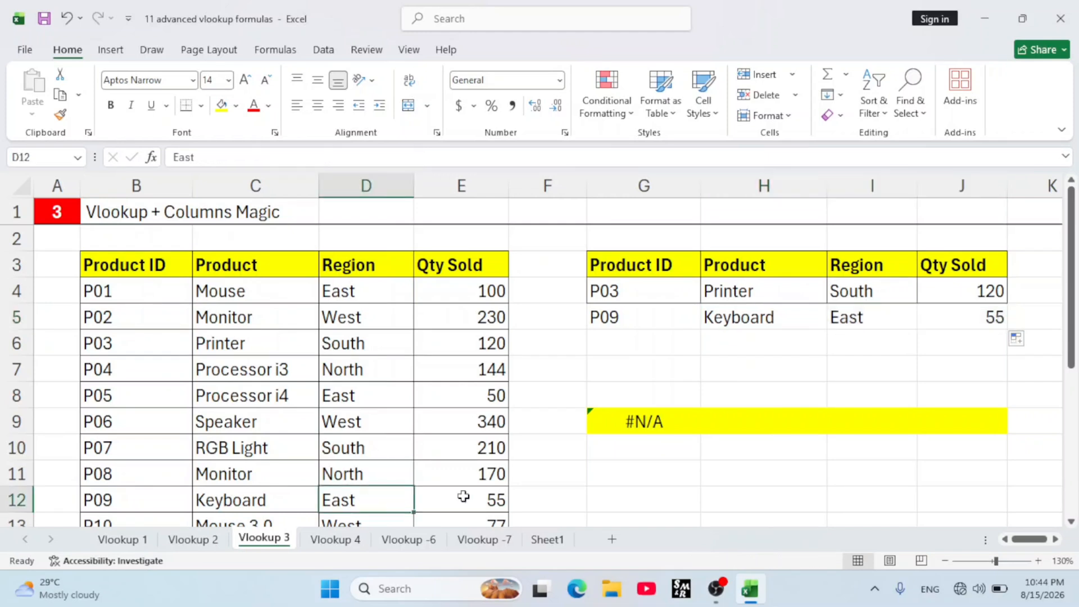
pyautogui.click(463, 496)
pyautogui.click(858, 316)
pyautogui.click(948, 316)
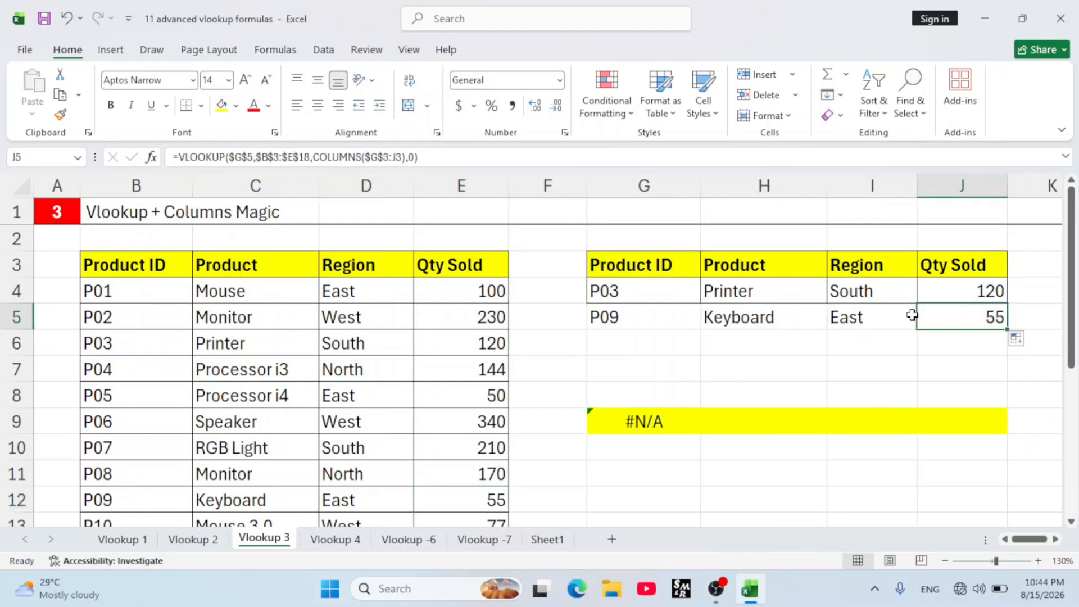
# - Inspect the formula in the yellow cell G9 and the VLOOKUP in H5
pyautogui.click(691, 422)
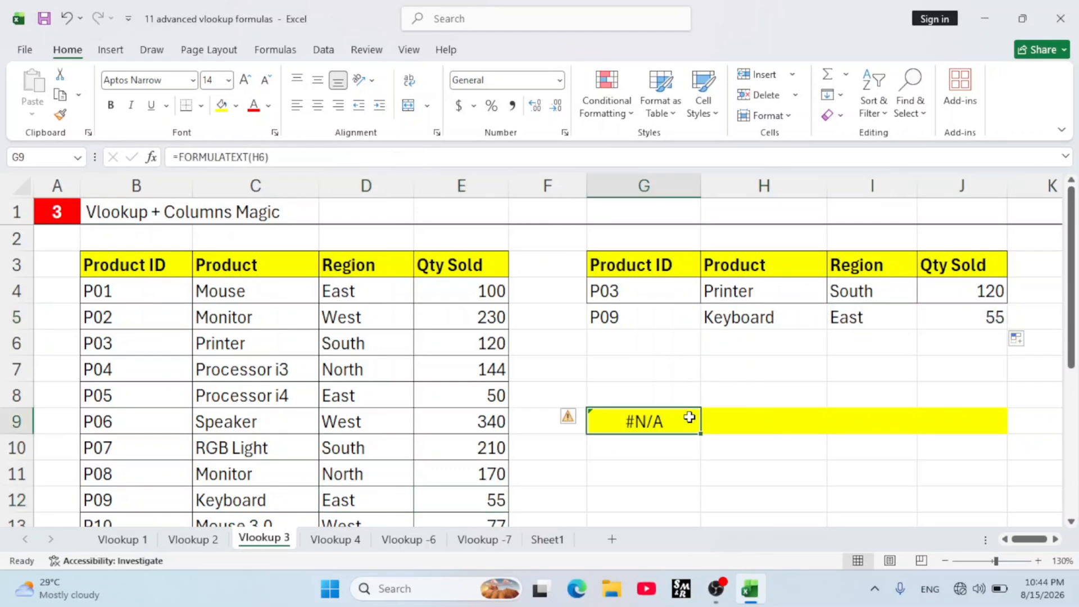
pyautogui.click(730, 378)
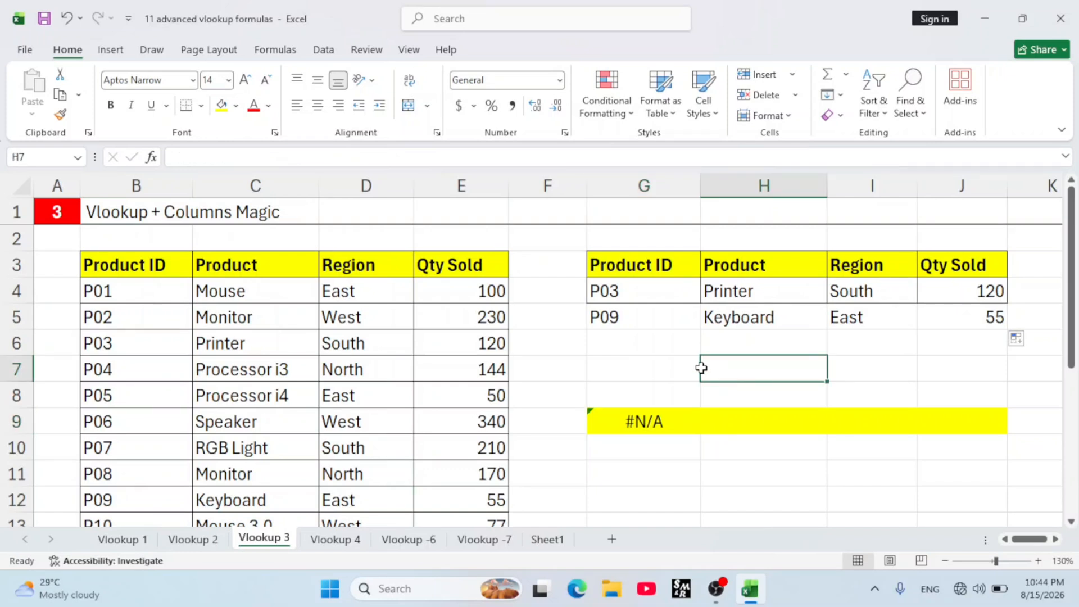
pyautogui.click(652, 371)
pyautogui.click(741, 327)
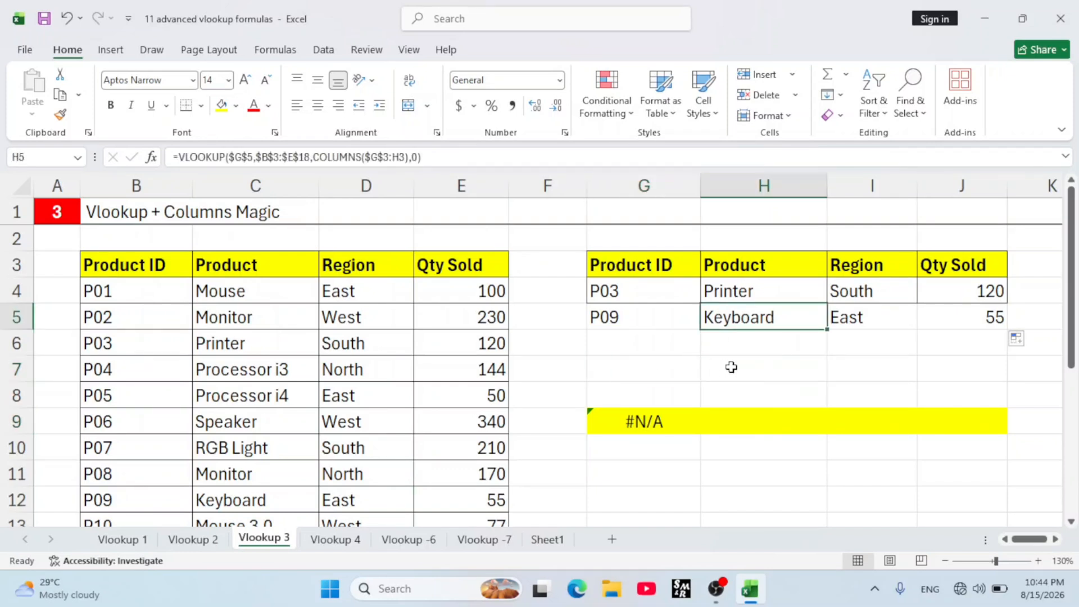
# - Display H5's formula as text in G7 using FORMULATEXT
pyautogui.click(607, 369)
pyautogui.write('=')
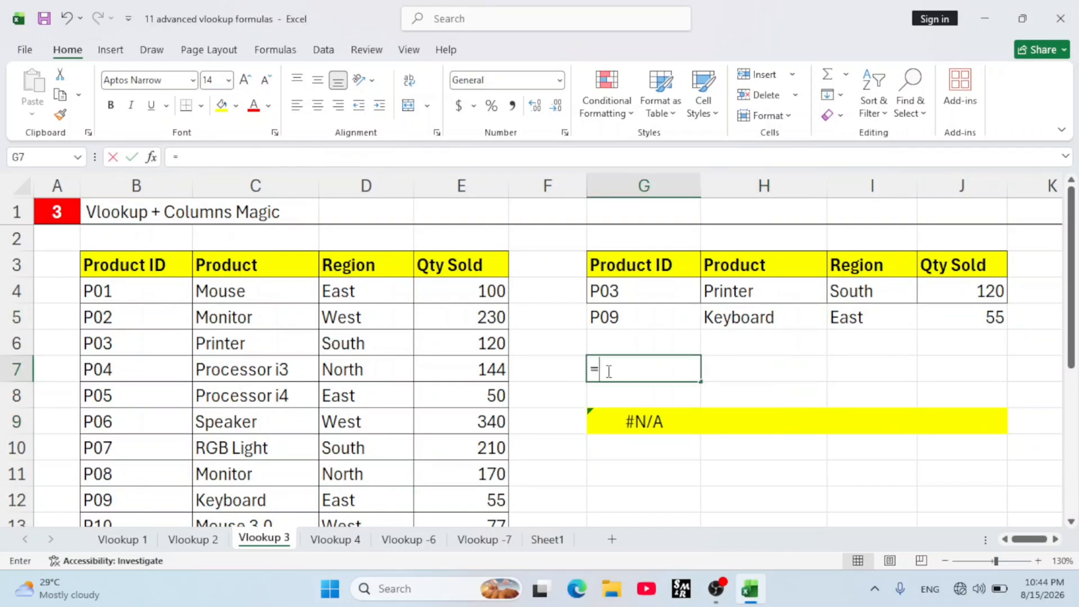
pyautogui.write('te')
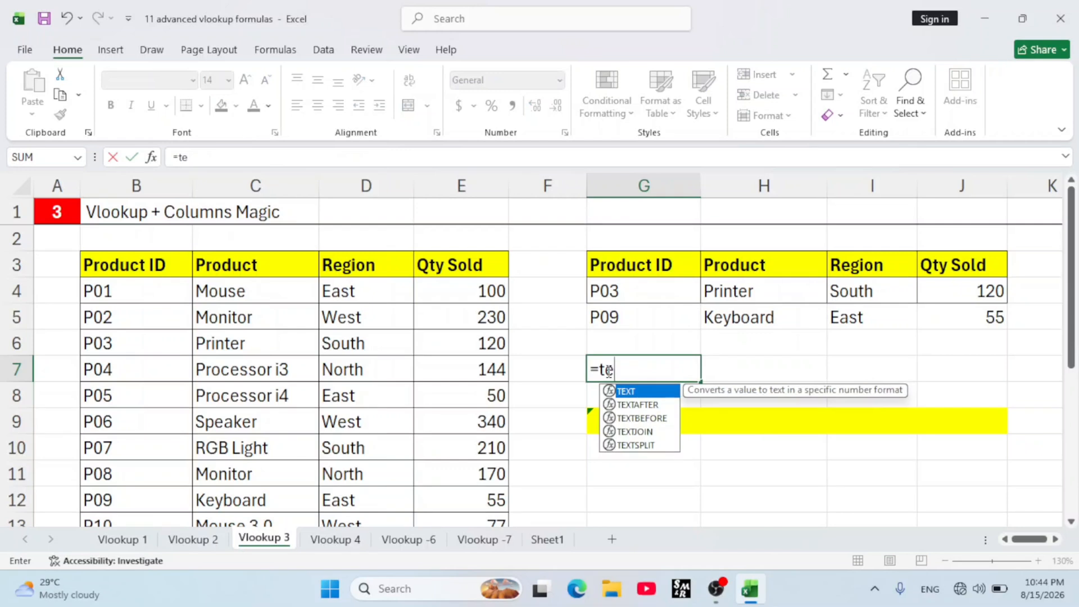
pyautogui.write('xr')
pyautogui.press('BackSpace')
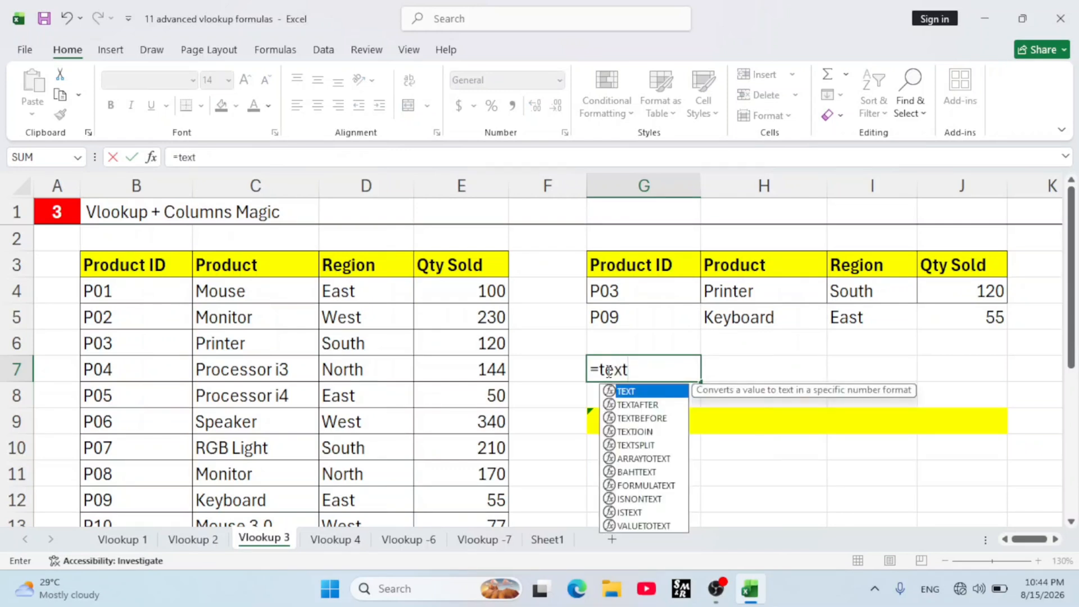
pyautogui.press('Down')
pyautogui.press('Down')
pyautogui.press('Down')
pyautogui.press('Down')
pyautogui.press('Down')
pyautogui.press('Down')
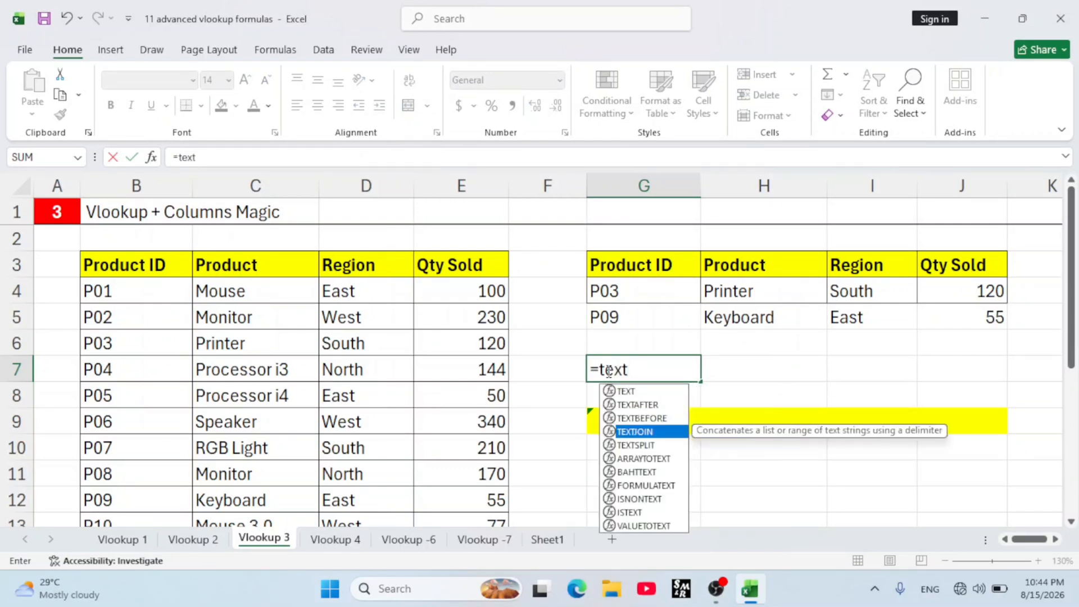
pyautogui.press('Down')
pyautogui.press('Tab')
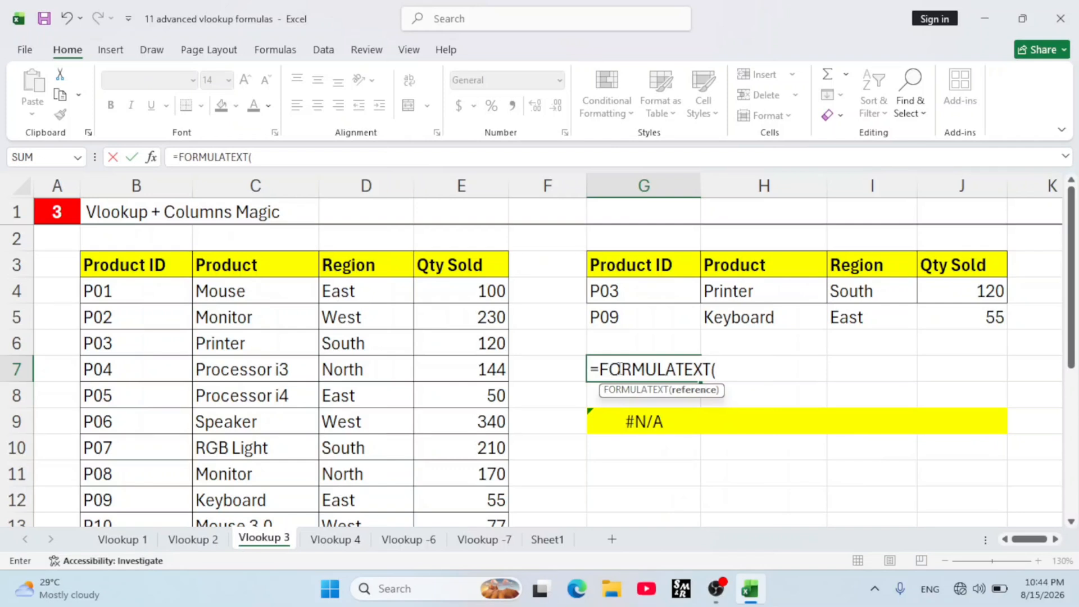
pyautogui.click(742, 316)
pyautogui.press('Return')
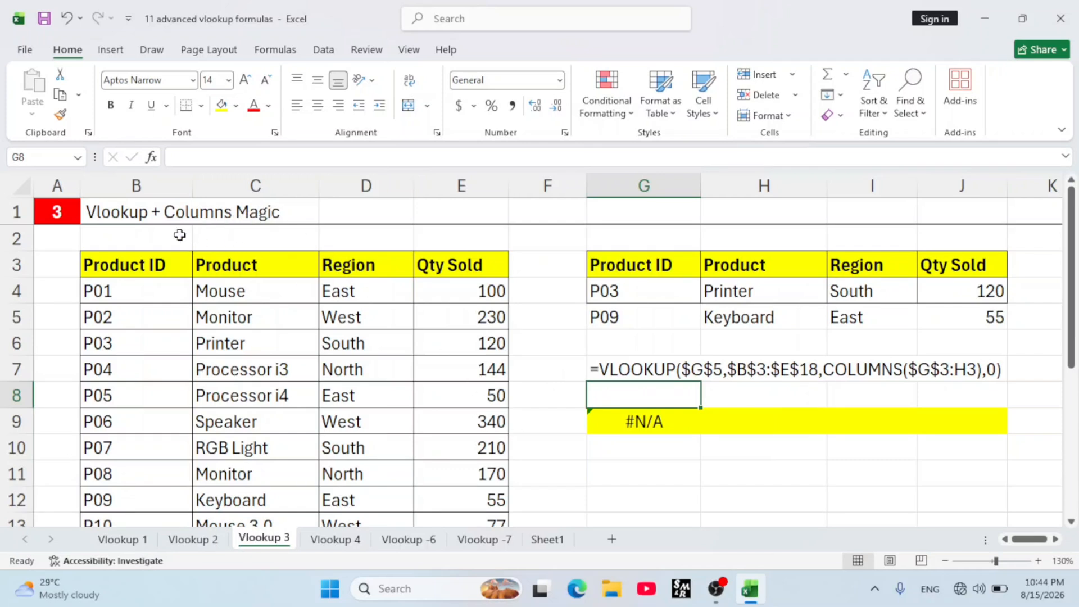
# - On the Vlookup 4 sheet, set G4's product ID to P07 and compare H4's quantity with the P07 source row
pyautogui.click(336, 539)
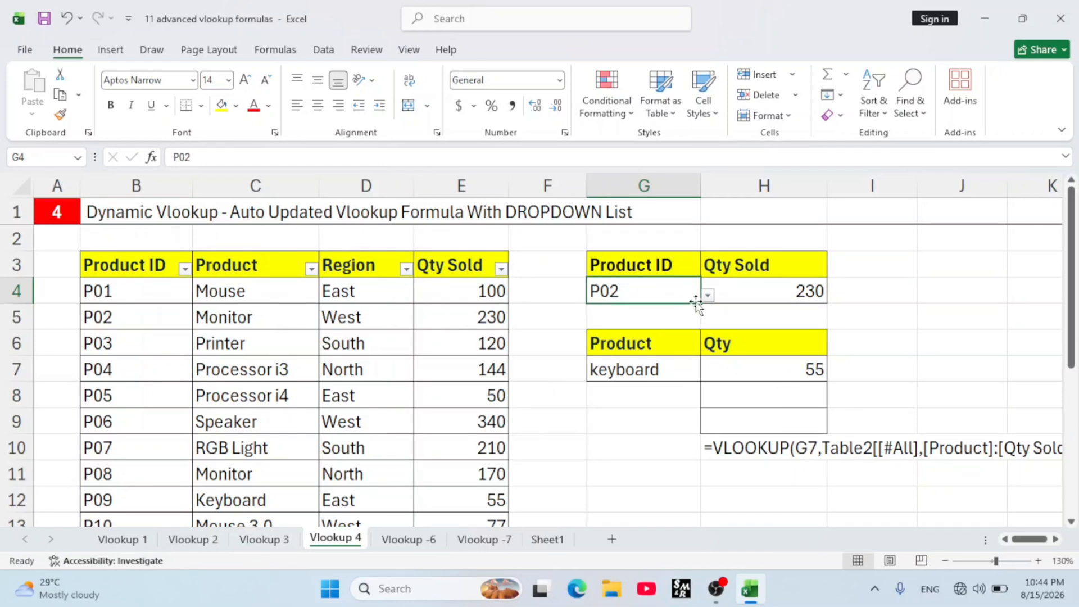
pyautogui.click(709, 295)
pyautogui.click(631, 353)
pyautogui.click(708, 295)
pyautogui.click(604, 394)
pyautogui.click(122, 441)
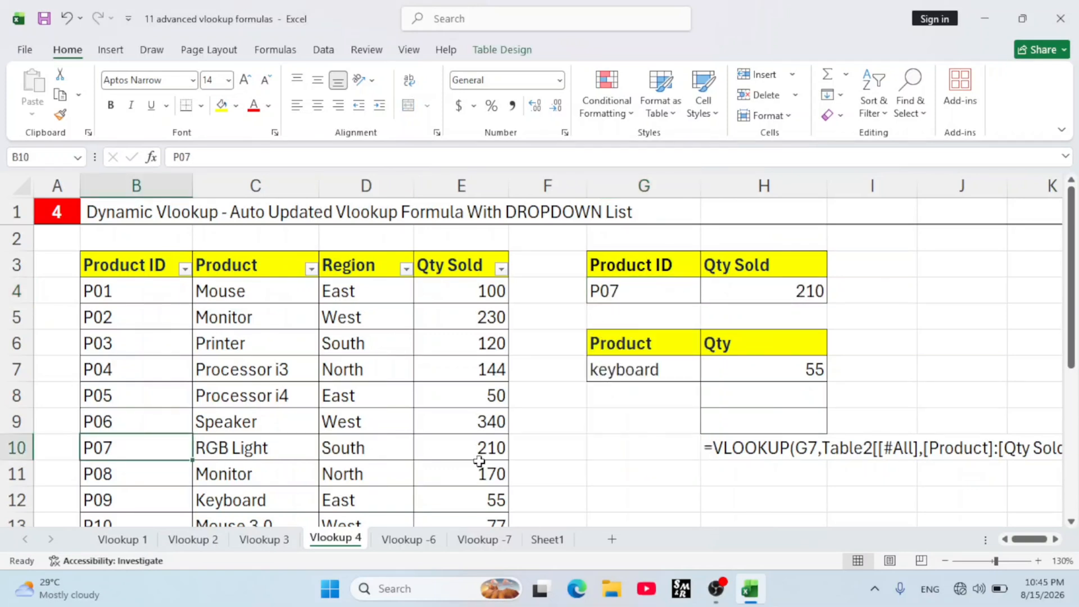
pyautogui.click(486, 451)
# - Set the product ID in G4 to P03 and compare H4's quantity with the P03 source row
pyautogui.click(688, 295)
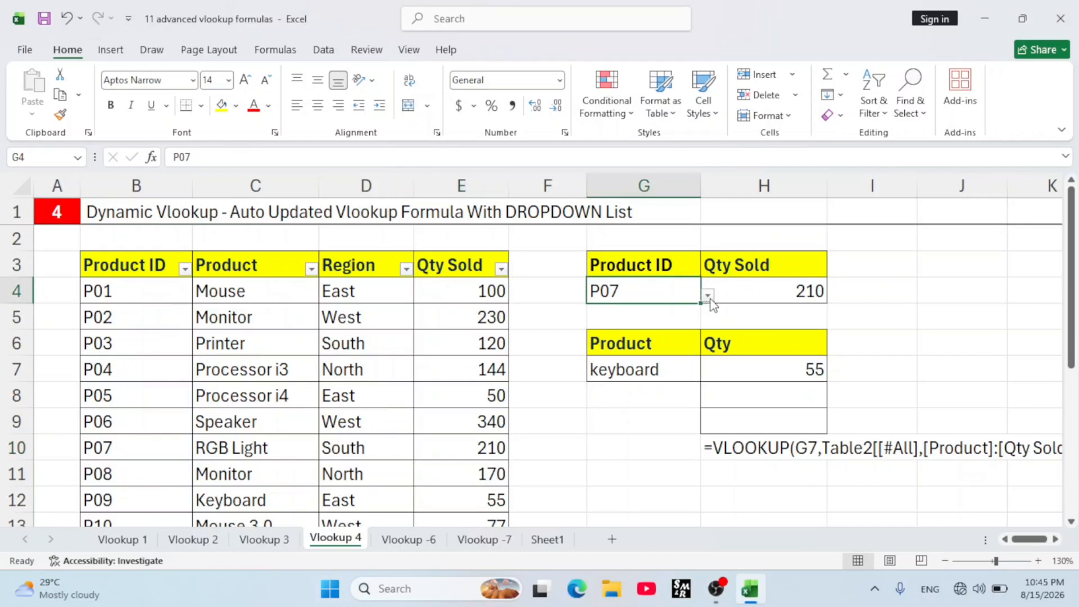
pyautogui.click(707, 295)
pyautogui.click(612, 339)
pyautogui.click(115, 353)
pyautogui.click(638, 319)
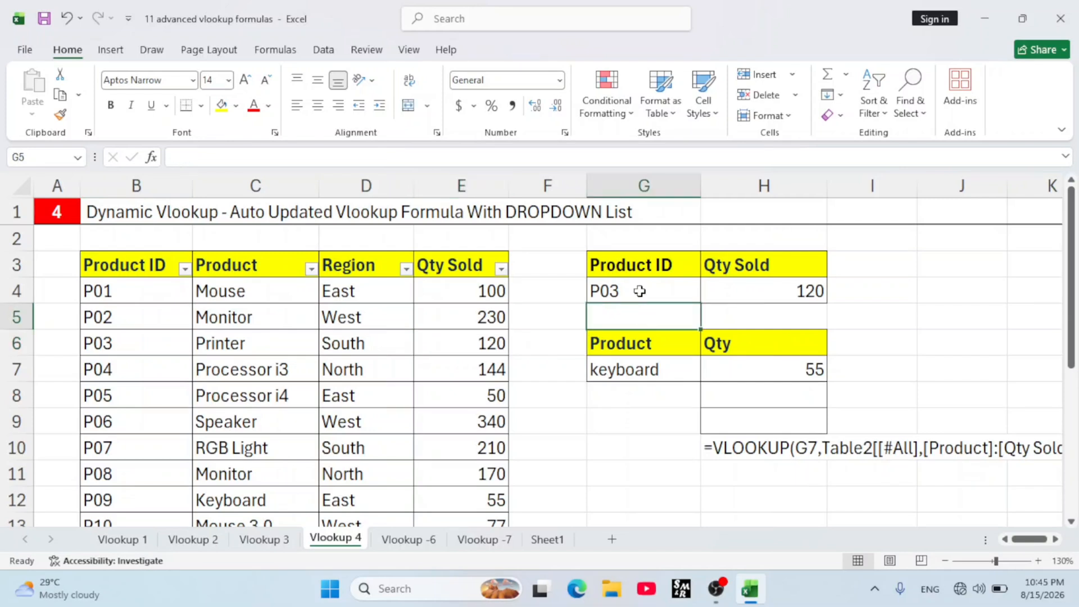
# - Inspect the existing lookup formula in H7 and clear the contents of G7:H9 in the second lookup table
pyautogui.click(666, 345)
pyautogui.click(746, 377)
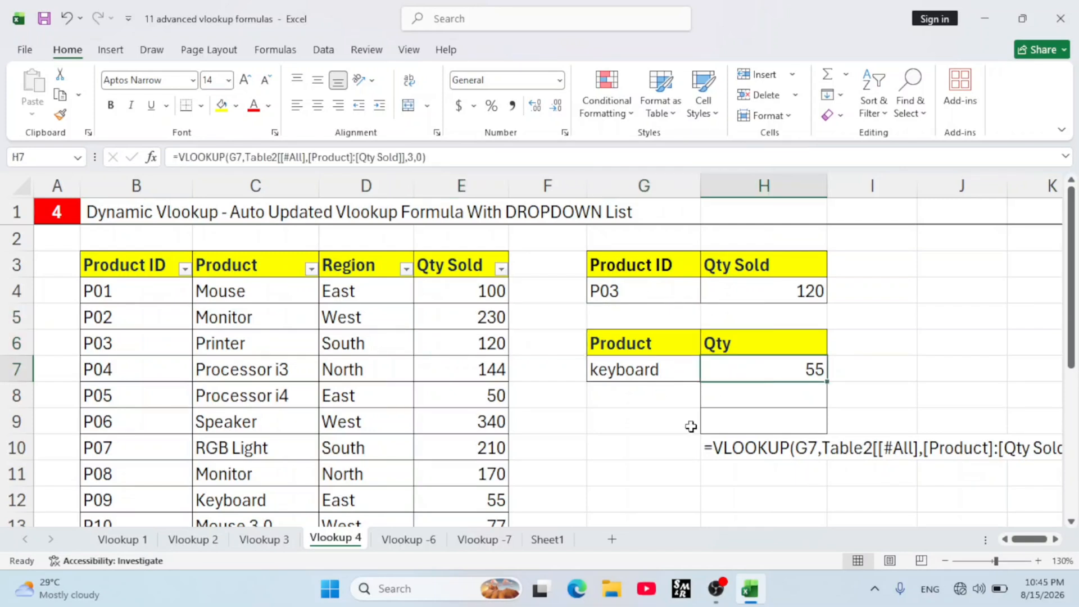
pyautogui.click(693, 424)
pyautogui.click(753, 416)
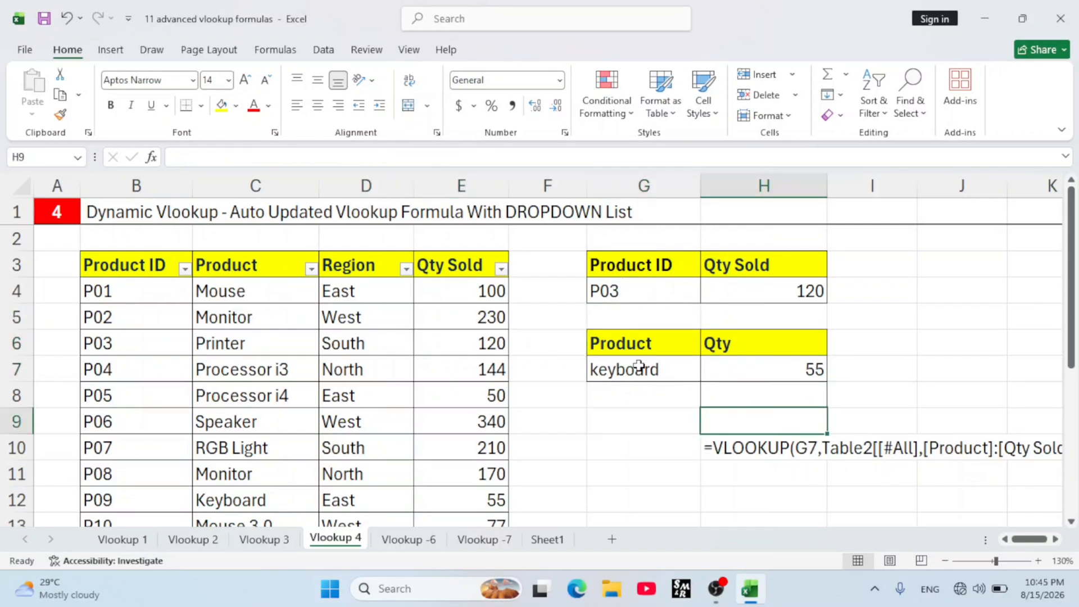
pyautogui.moveTo(620, 360); pyautogui.dragTo(806, 422)
pyautogui.press('Delete')
# - Rename the header in G6 to "Product id"
pyautogui.doubleClick(652, 349)
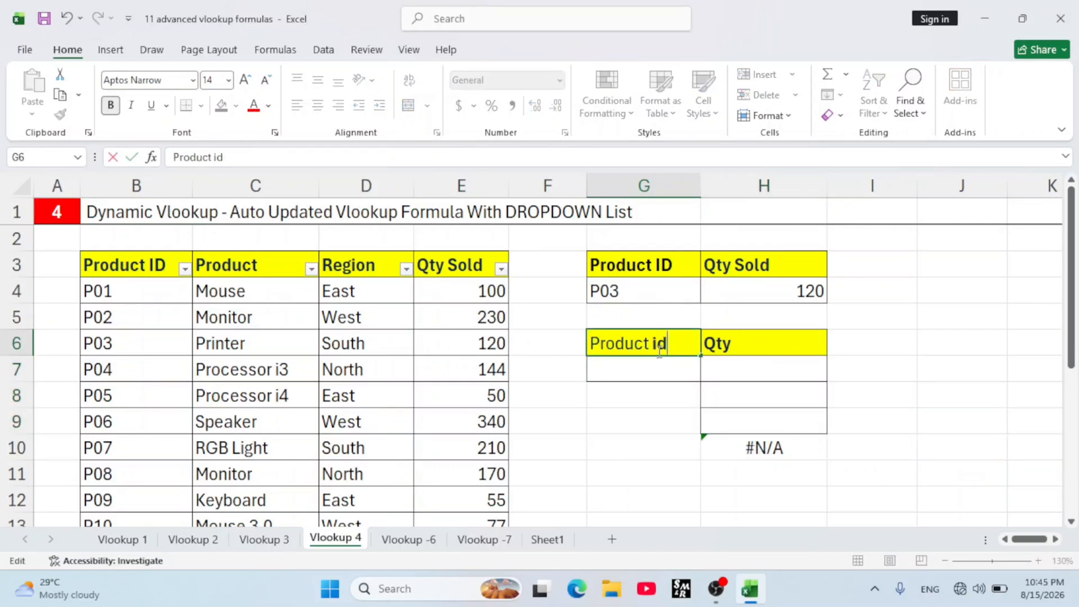
pyautogui.click(746, 335)
pyautogui.click(767, 369)
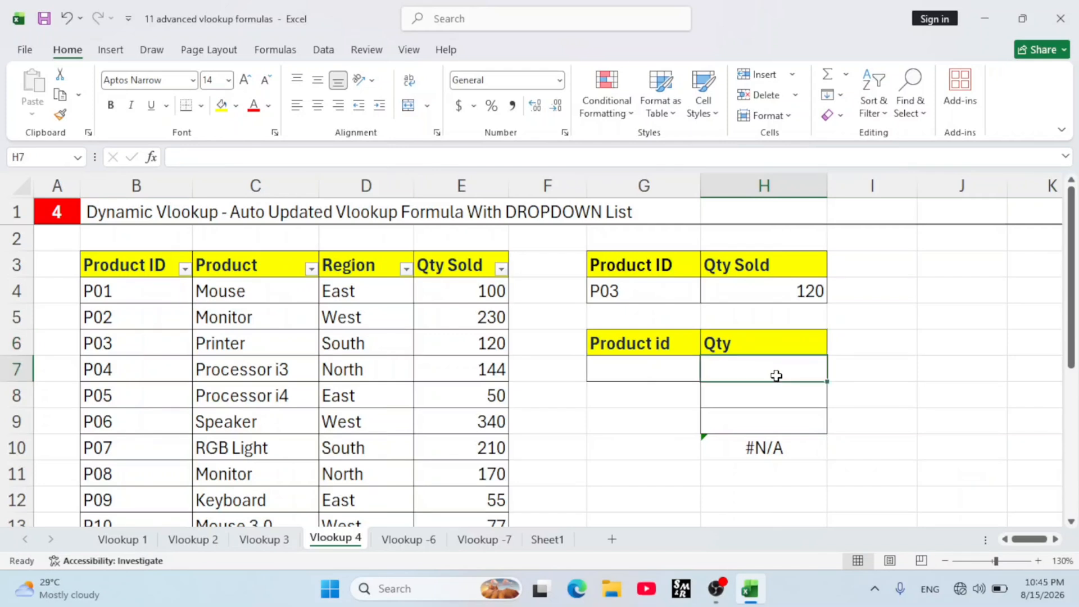
pyautogui.click(675, 370)
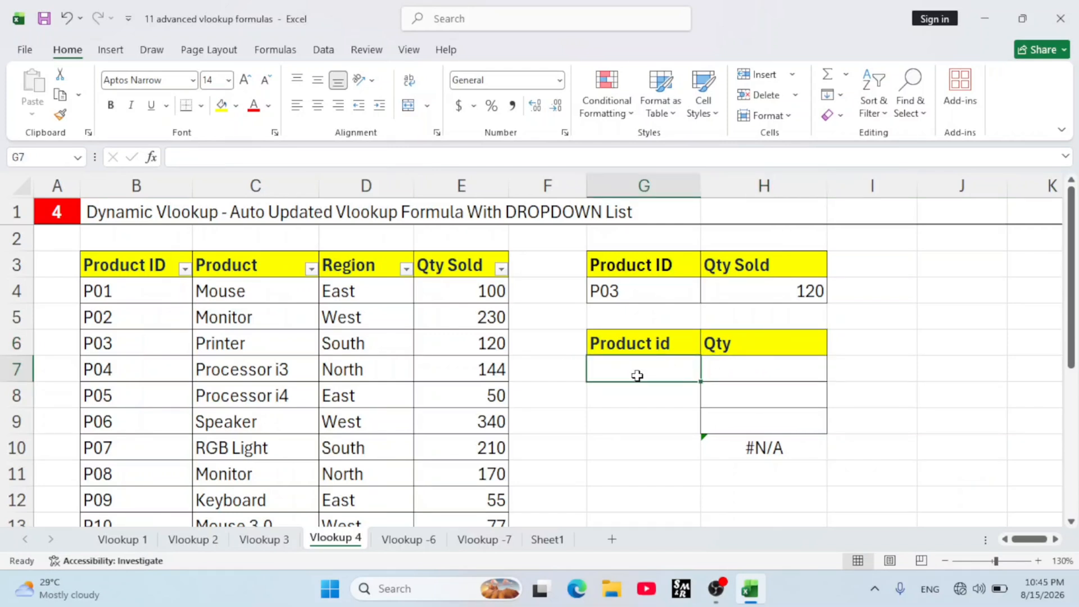
pyautogui.click(683, 421)
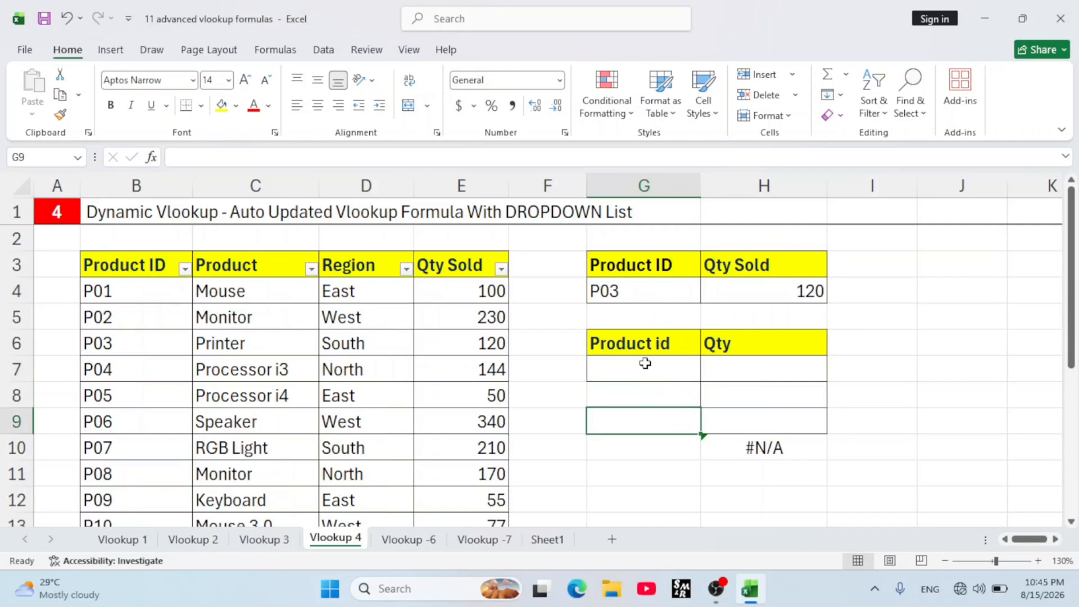
# - Add a List data validation to G7 using the product IDs in B4:B17 as its source
pyautogui.click(645, 363)
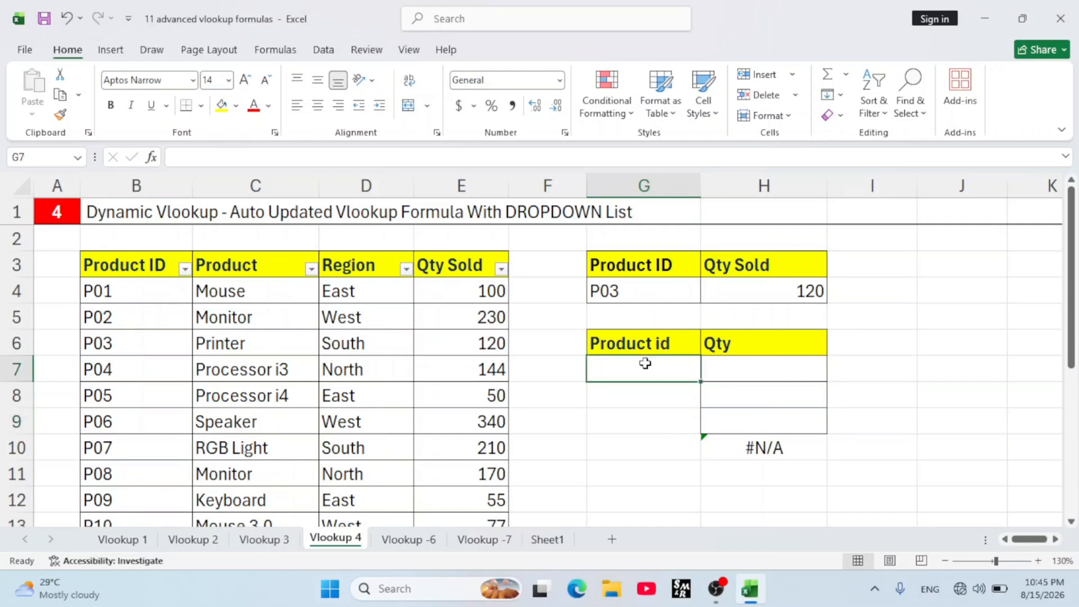
pyautogui.click(323, 50)
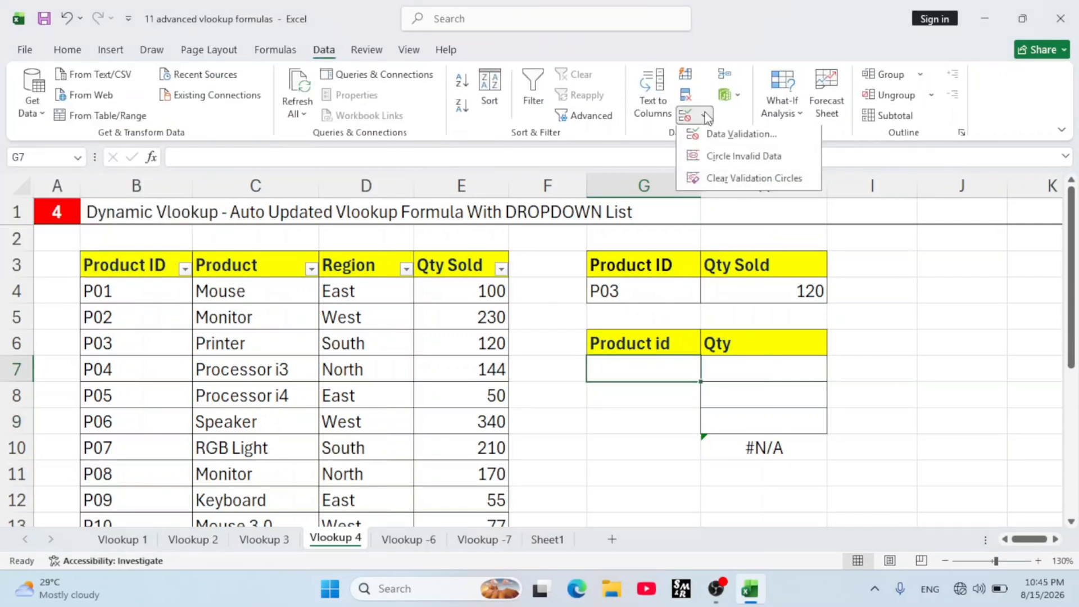
pyautogui.click(702, 115)
pyautogui.click(717, 141)
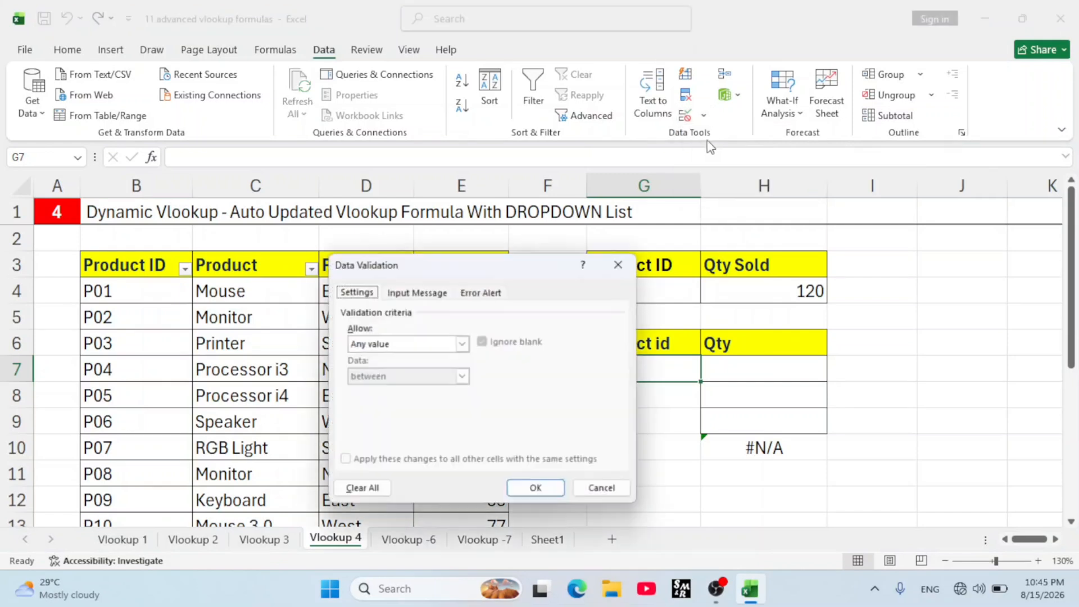
pyautogui.click(432, 345)
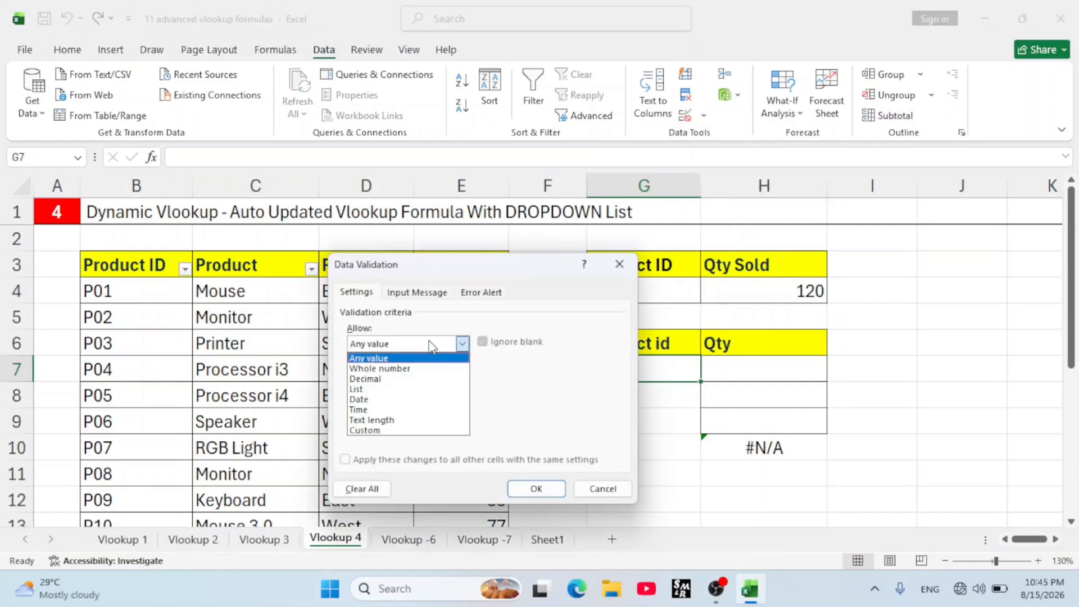
pyautogui.click(384, 388)
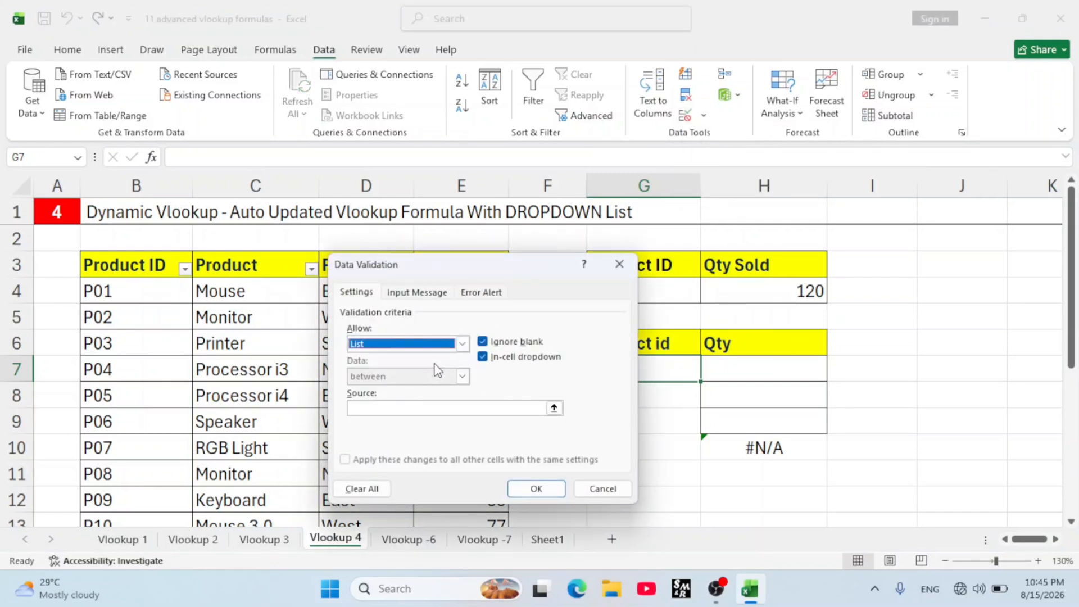
pyautogui.click(376, 409)
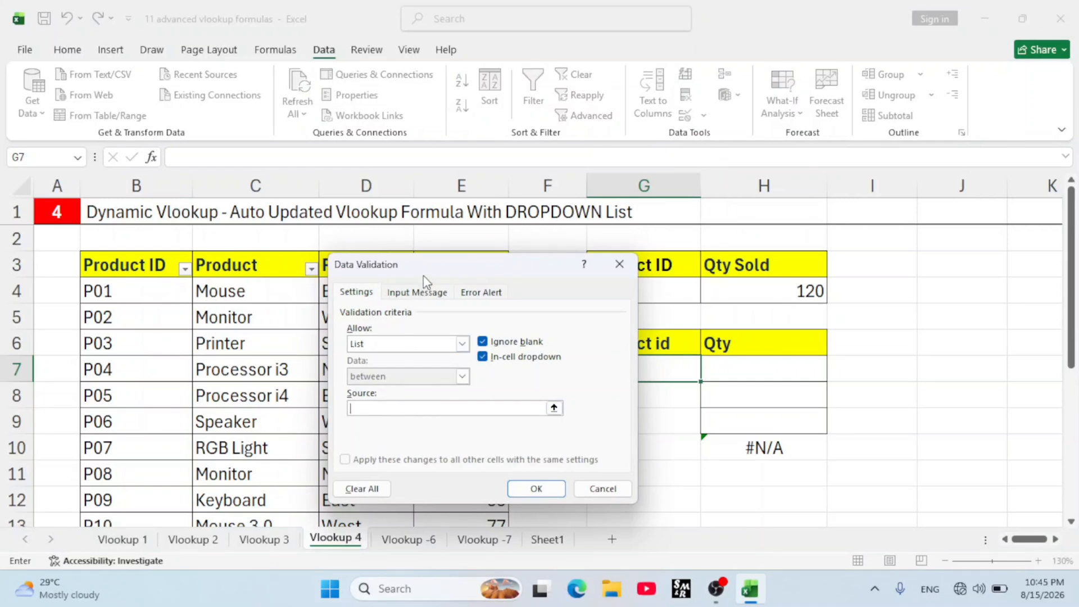
pyautogui.moveTo(426, 274); pyautogui.dragTo(579, 293)
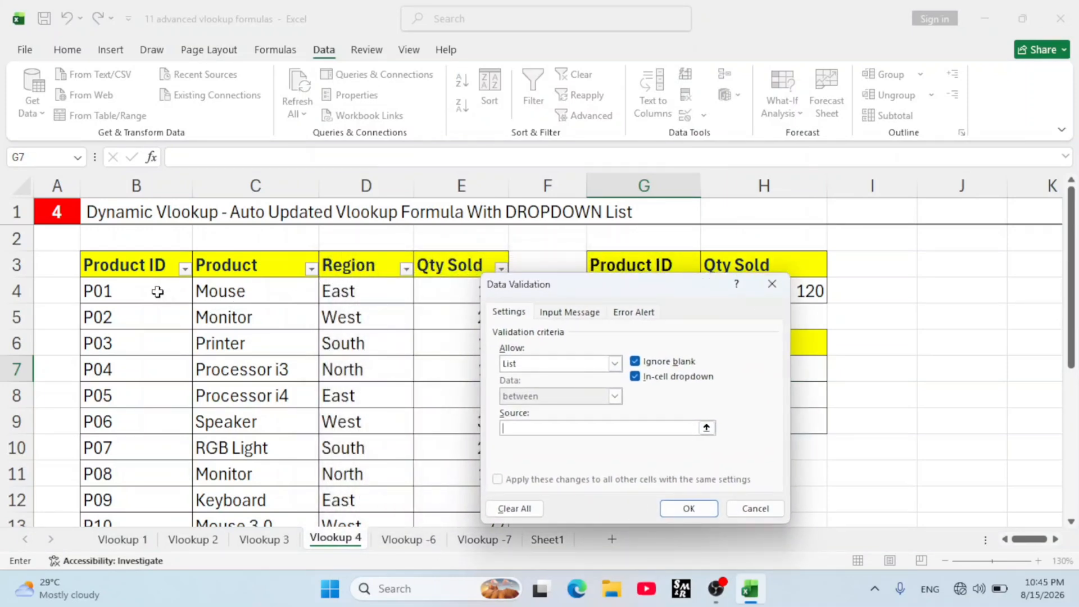
pyautogui.moveTo(140, 291); pyautogui.dragTo(98, 485)
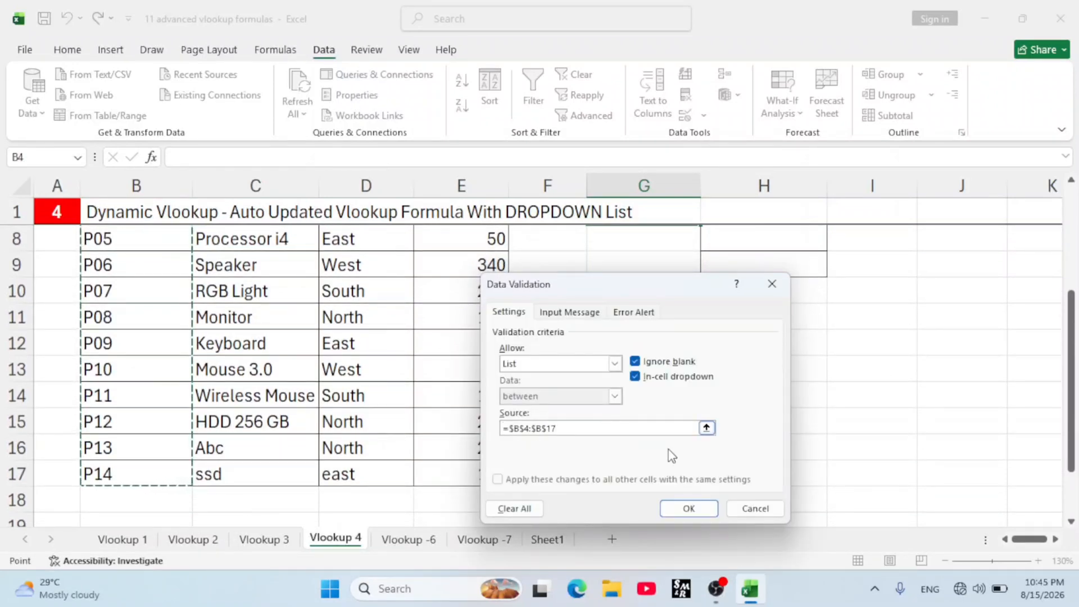
pyautogui.click(687, 509)
pyautogui.scroll(2, 719, 275)
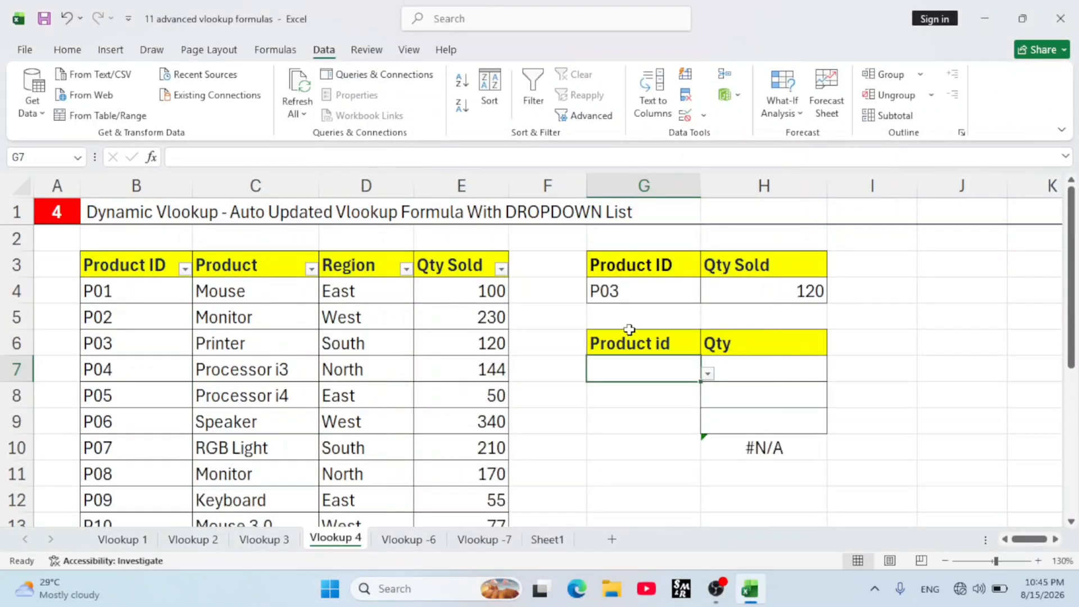
# - Test G7's dropdown list with P02 and set the product ID to P05
pyautogui.click(707, 374)
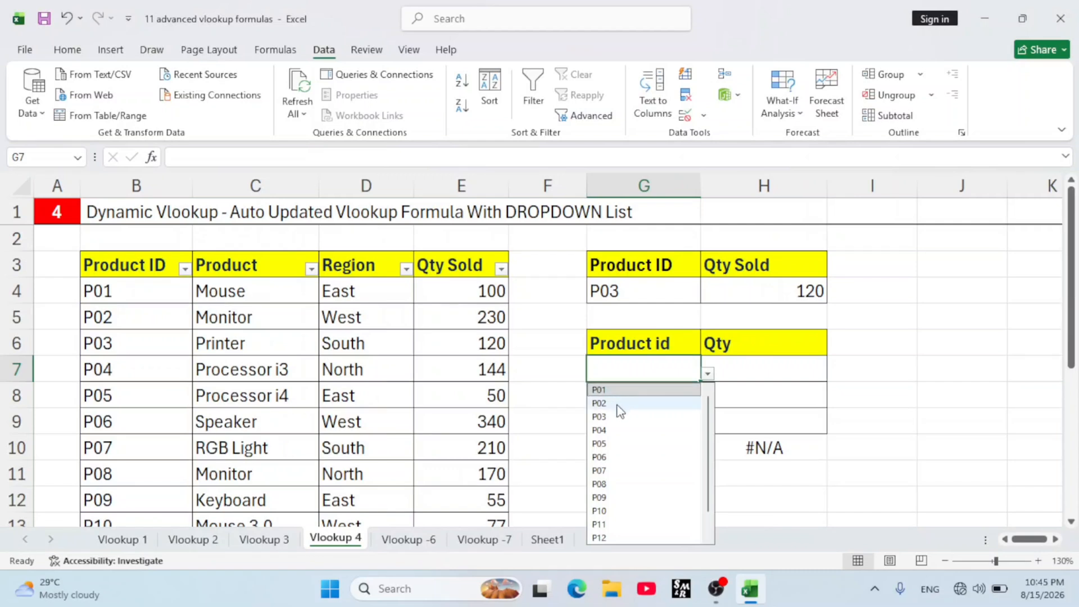
pyautogui.click(617, 404)
pyautogui.click(708, 375)
pyautogui.click(598, 444)
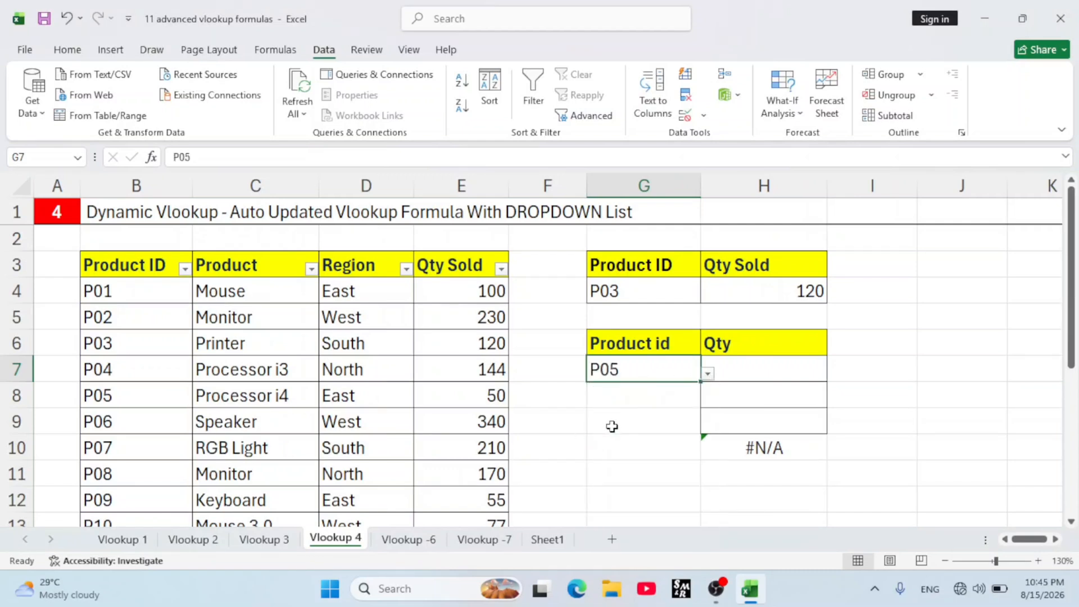
# - Enter =VLOOKUP(G7,Table2[#All],4,0) in H7 to return the quantity for the product ID in G7
pyautogui.click(727, 375)
pyautogui.write('=')
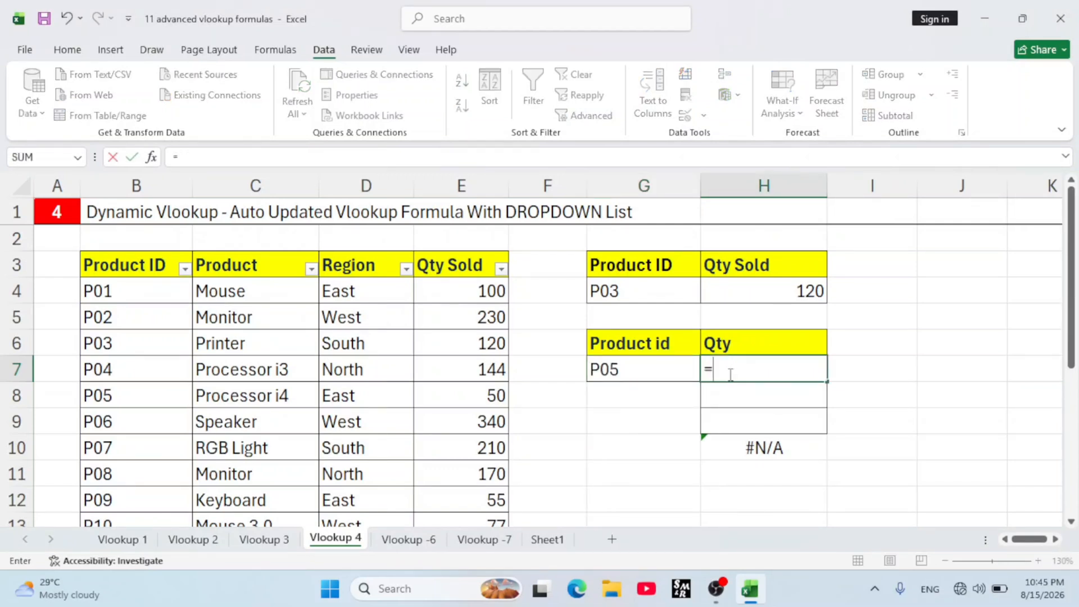
pyautogui.write('vlo')
pyautogui.press('Tab')
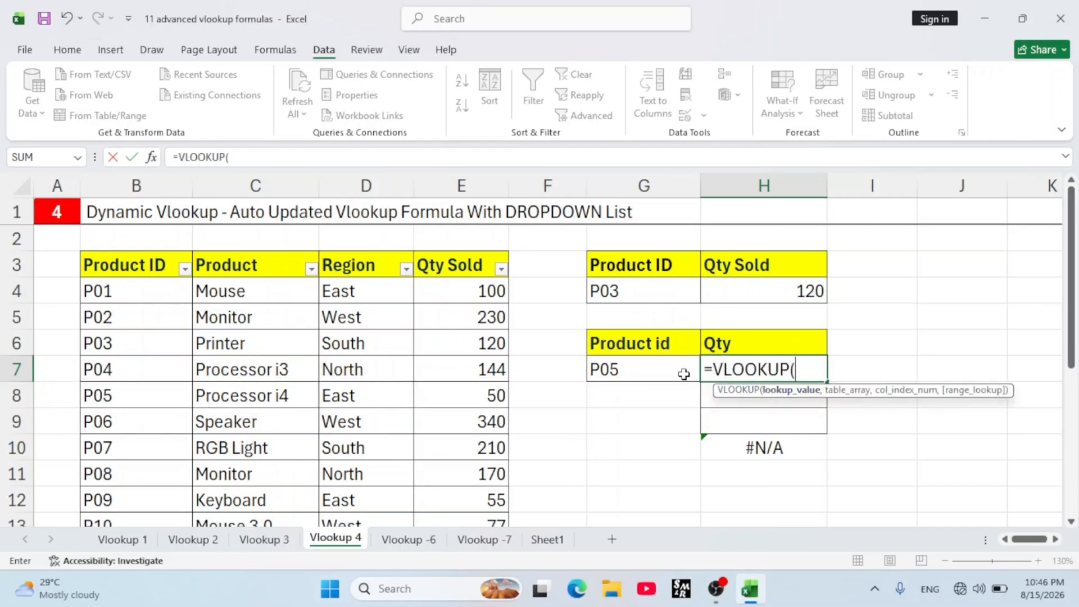
pyautogui.click(650, 367)
pyautogui.write(',')
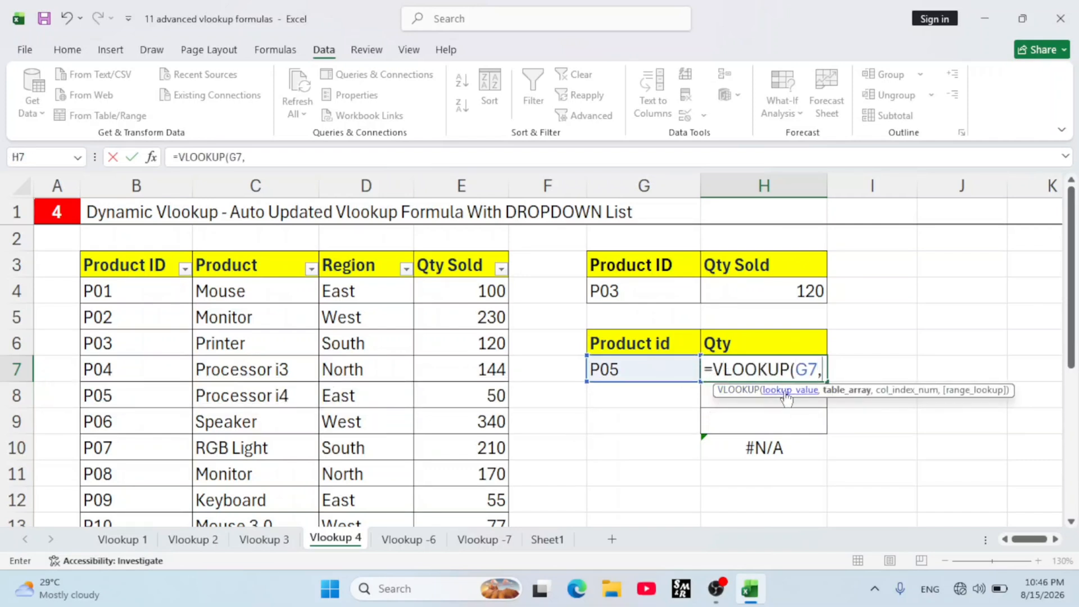
pyautogui.moveTo(142, 267); pyautogui.dragTo(482, 474)
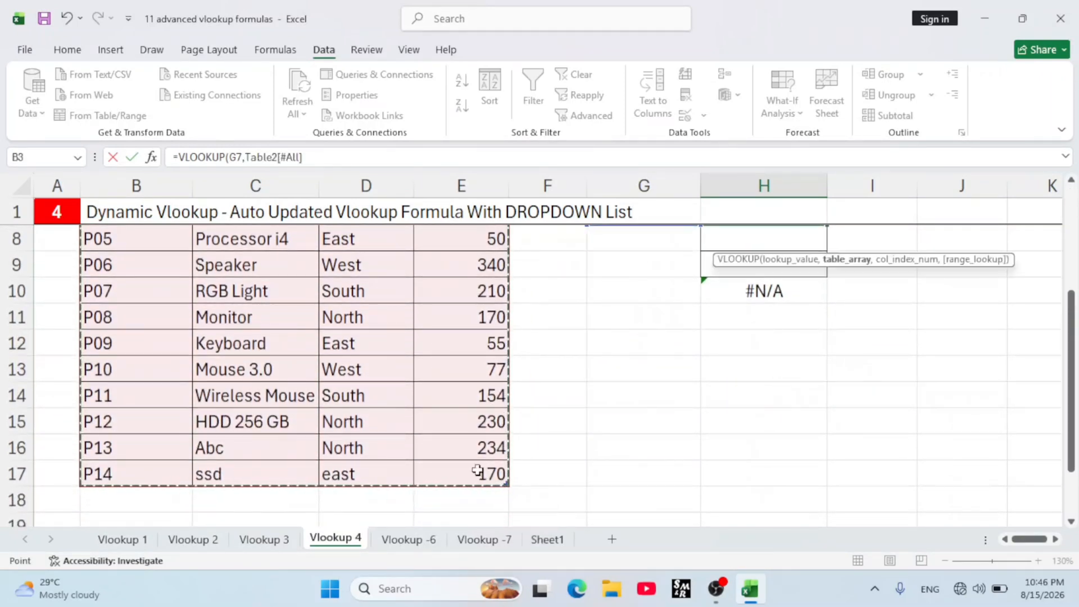
pyautogui.write(',4,0')
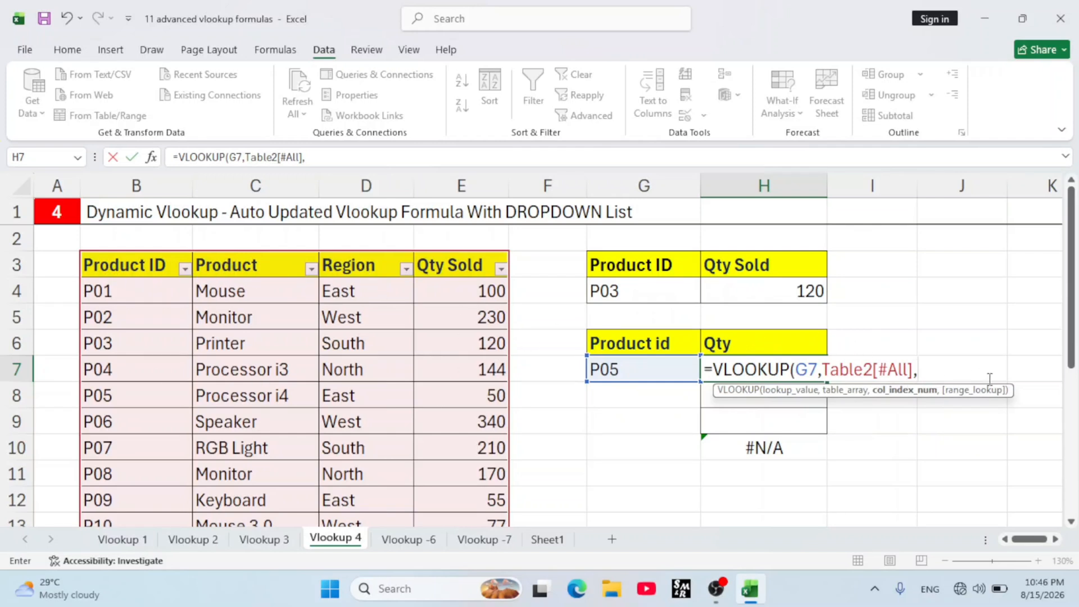
pyautogui.write('4,')
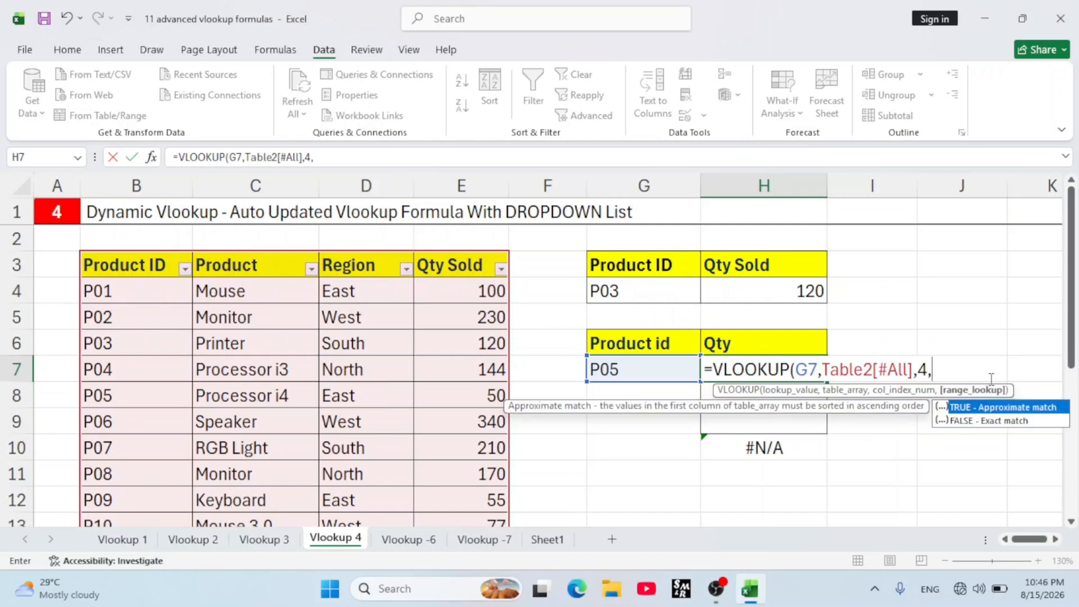
pyautogui.write('0)')
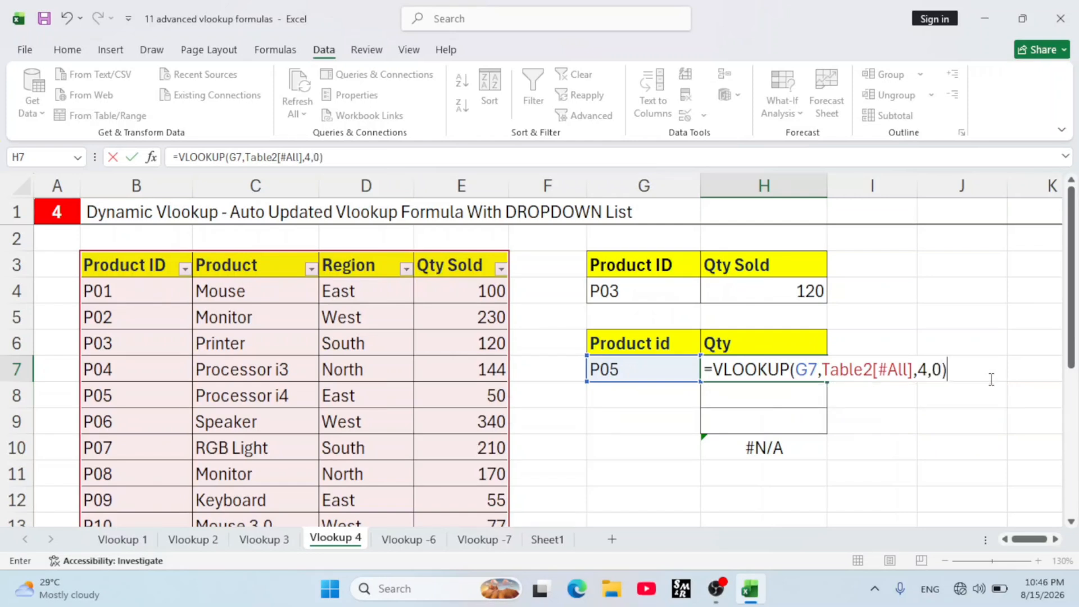
pyautogui.press('Return')
# - Compare H7's quantity with the P05 row of the source table
pyautogui.click(592, 379)
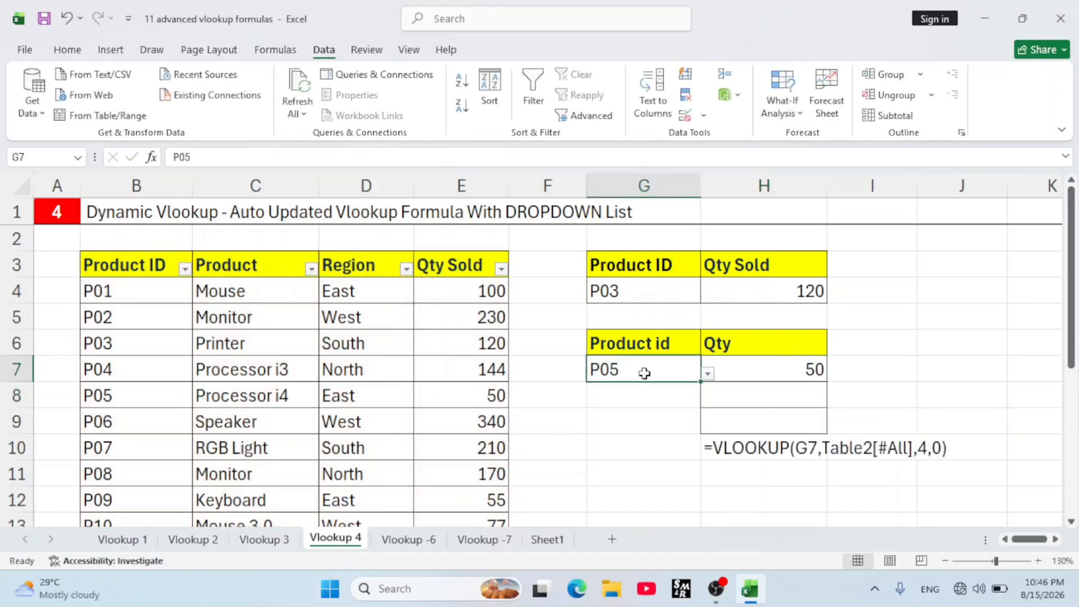
pyautogui.click(109, 398)
pyautogui.click(484, 413)
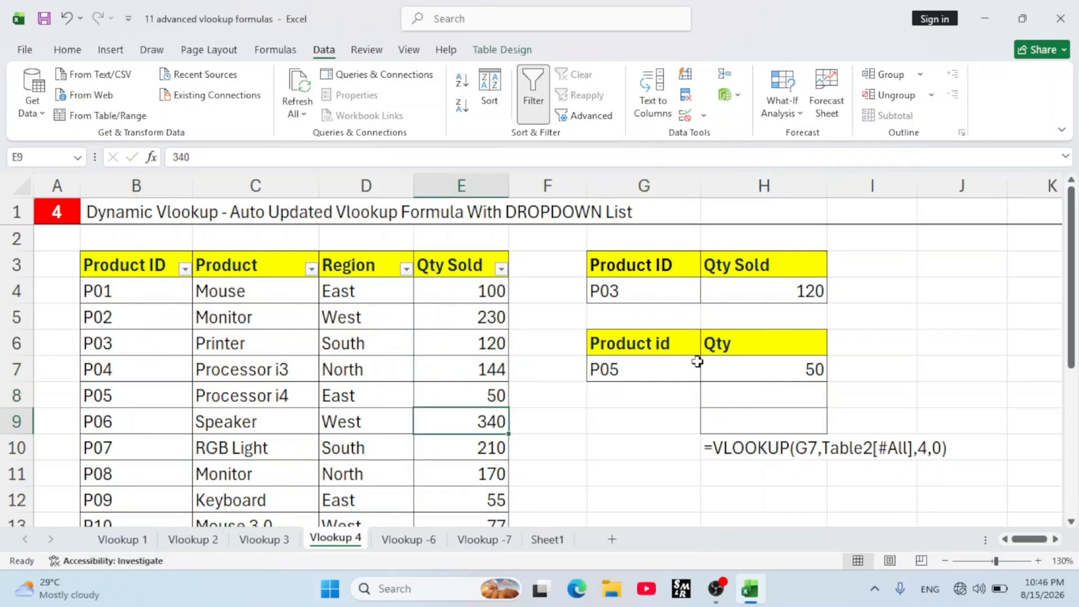
# - Set the product ID in G7 to P07 and compare H7's quantity with the P07 source row
pyautogui.click(696, 373)
pyautogui.click(707, 374)
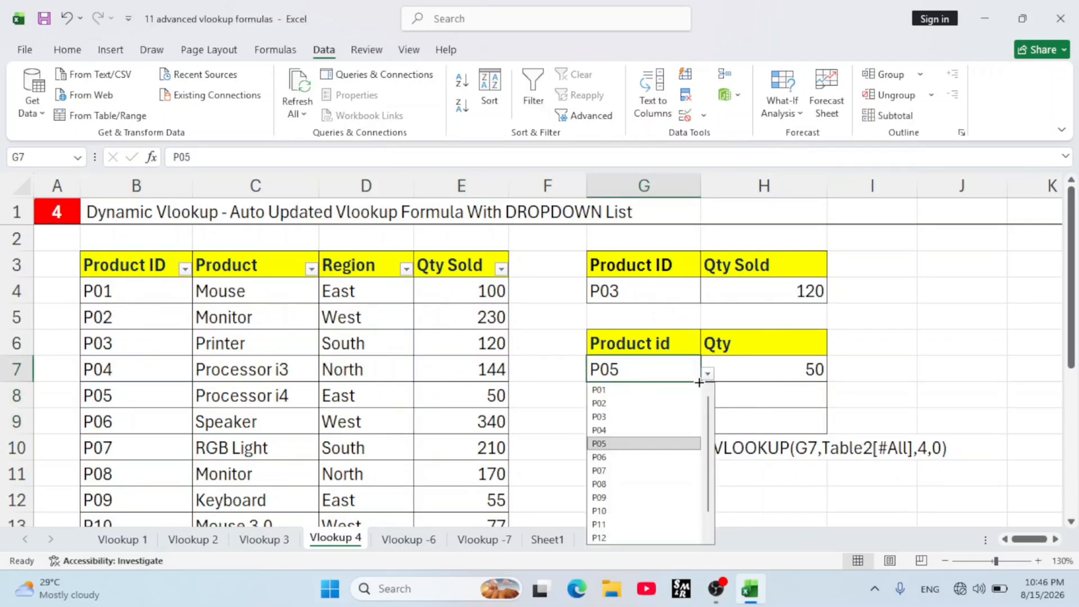
pyautogui.click(609, 471)
pyautogui.click(787, 388)
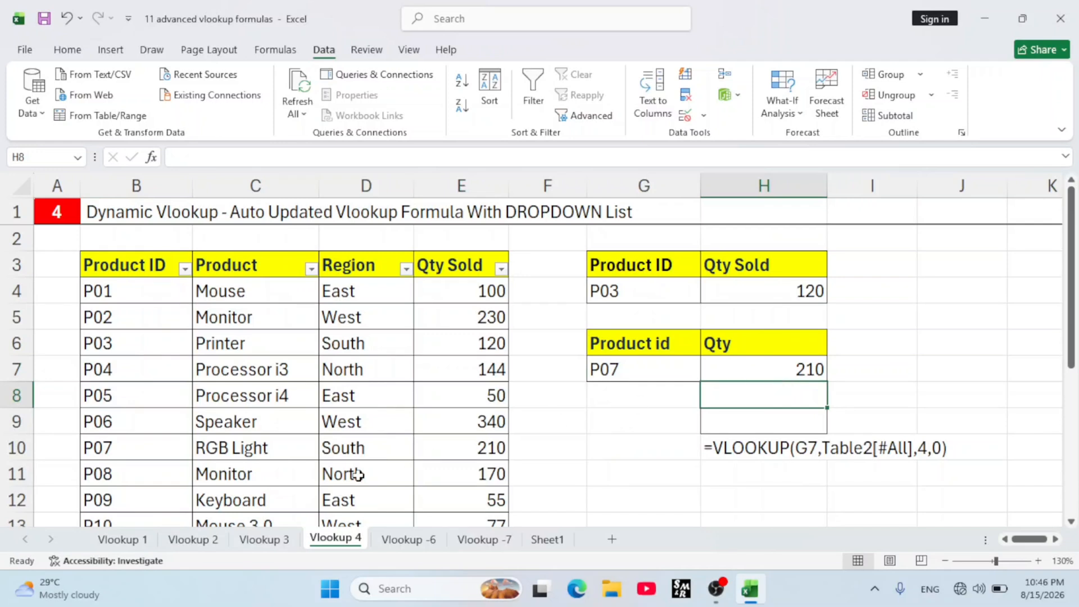
pyautogui.click(138, 481)
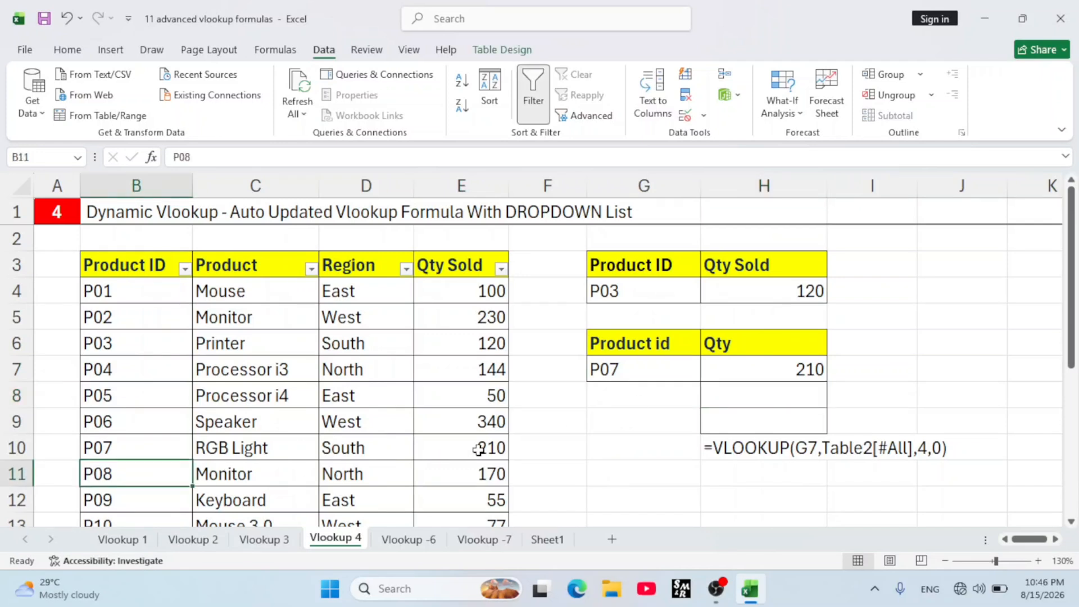
pyautogui.click(479, 448)
# - Set the product ID in G7 to P10 using its dropdown list
pyautogui.click(680, 364)
pyautogui.click(707, 374)
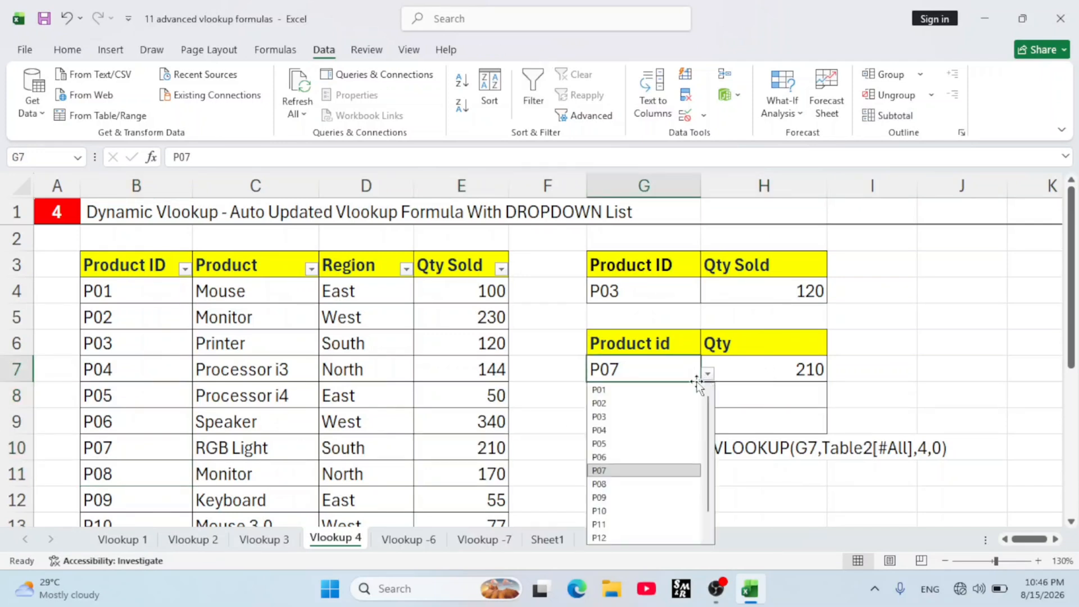
pyautogui.click(606, 511)
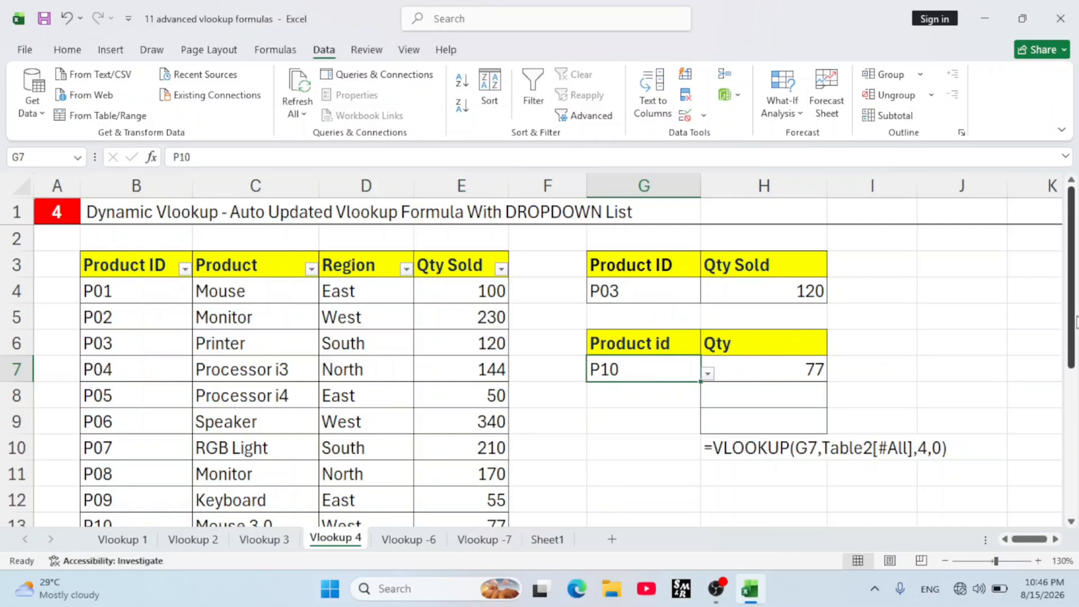
# - Compare H7's quantity with the P10 row of the source table
pyautogui.moveTo(1070, 323); pyautogui.dragTo(1038, 365)
pyautogui.click(510, 500)
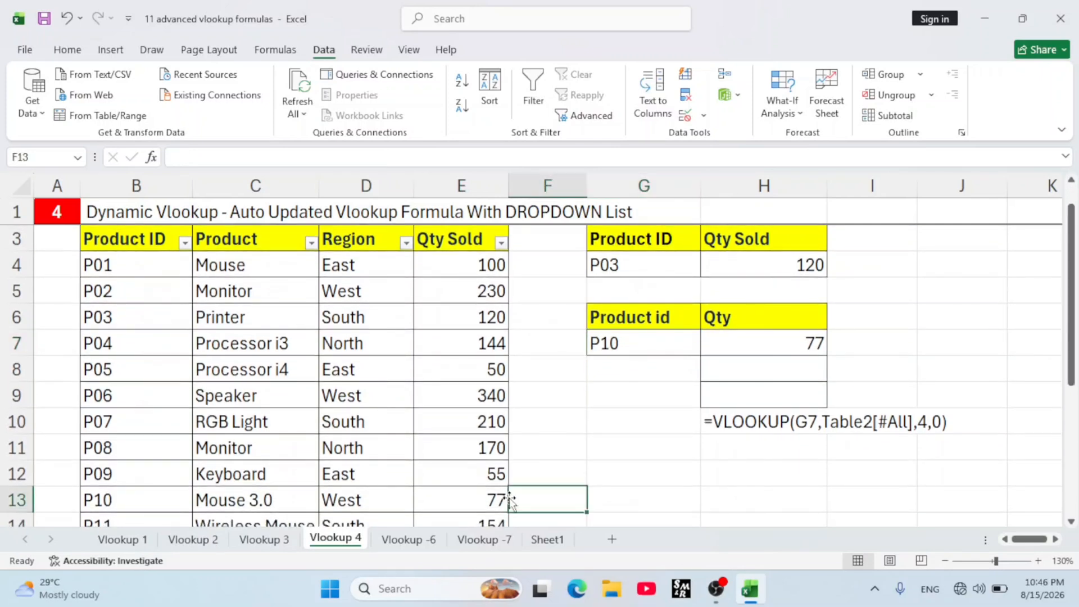
pyautogui.click(505, 498)
pyautogui.scroll(1, 612, 404)
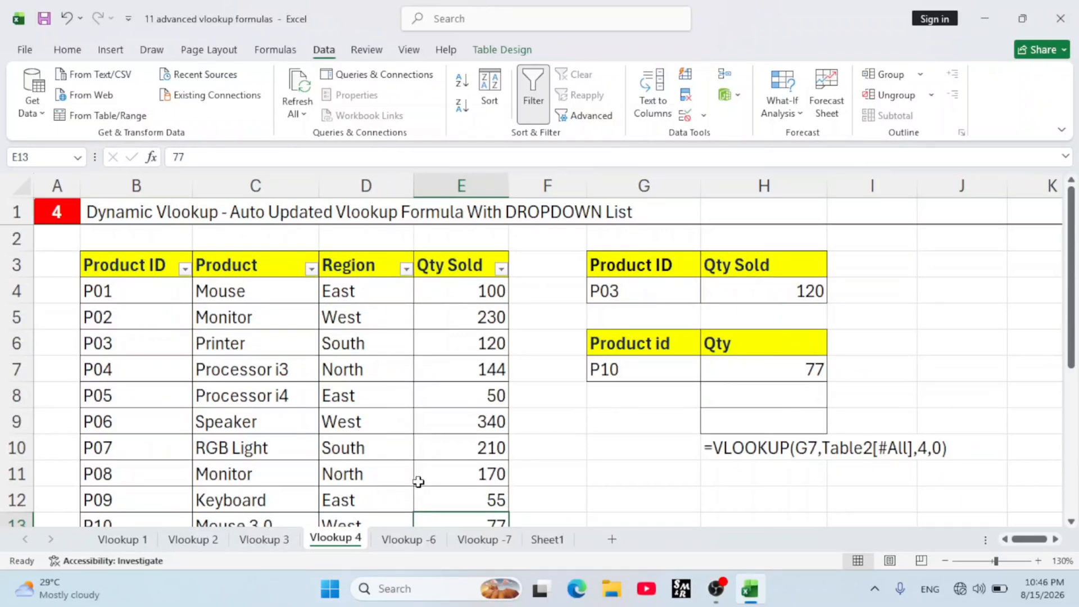
# - Open the Vlookup -6 sheet and clear the PRODUCT and TOTAL SALE entries in I6:J8
pyautogui.click(425, 540)
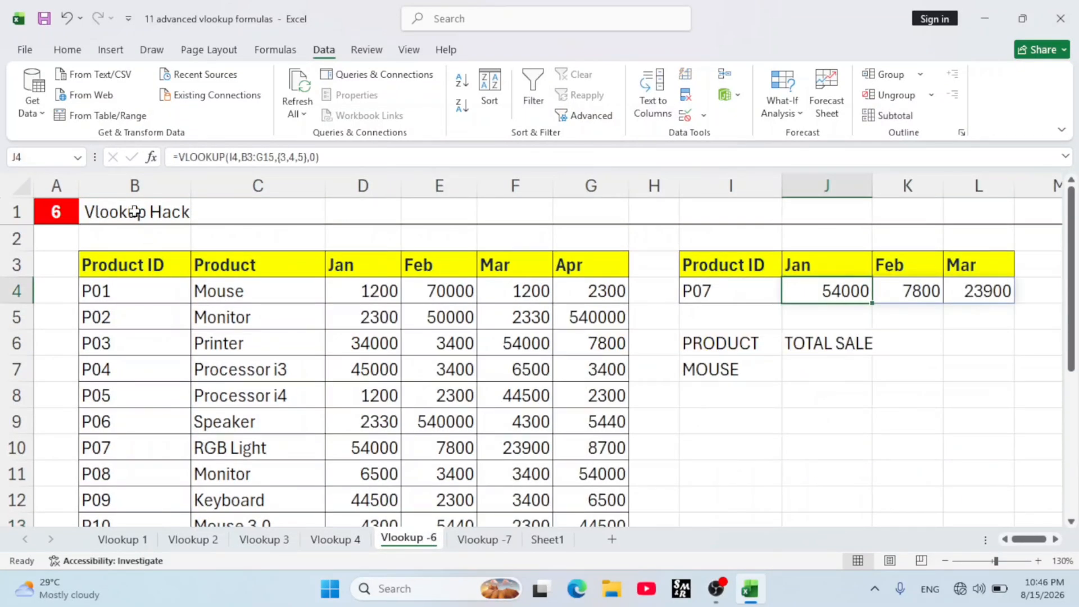
pyautogui.click(773, 376)
pyautogui.click(833, 298)
pyautogui.click(895, 321)
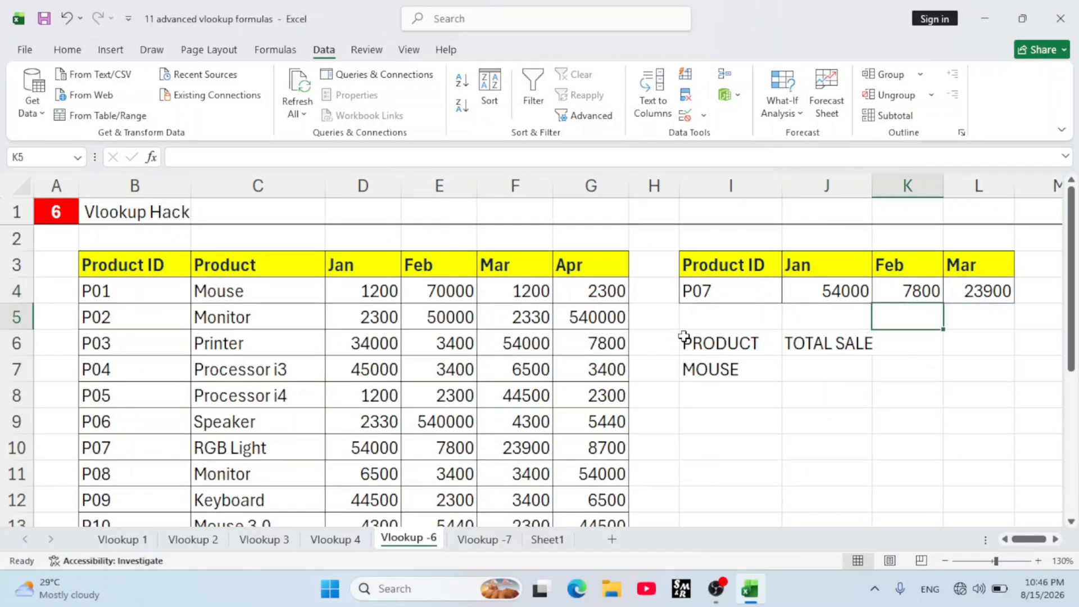
pyautogui.moveTo(684, 336); pyautogui.dragTo(838, 382)
pyautogui.press('Delete')
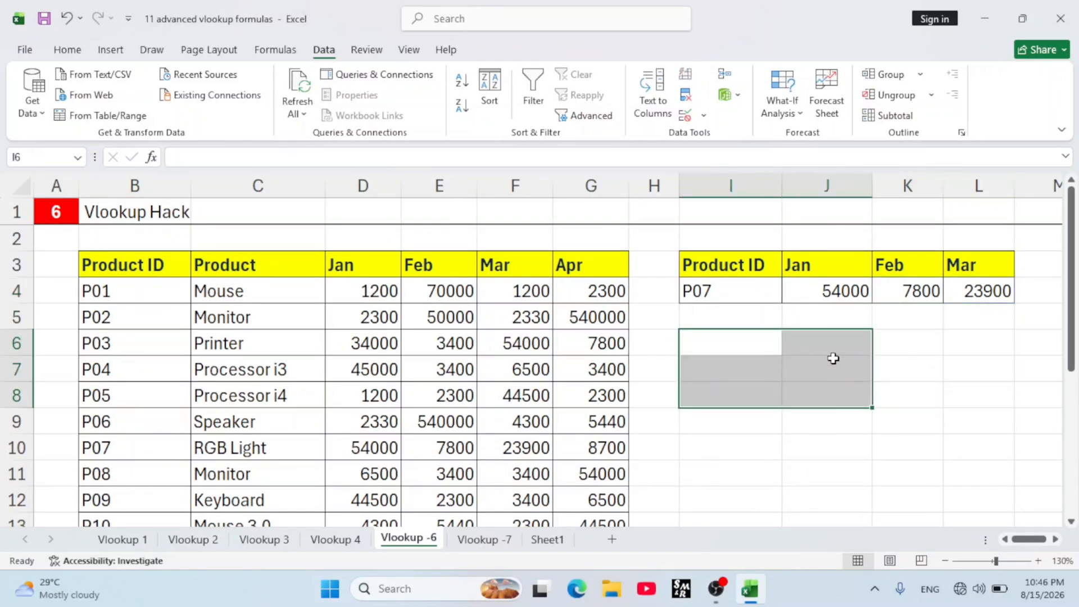
# - Examine the VLOOKUP formula in J4 that fills the Jan, Feb and Mar values for P07
pyautogui.click(834, 363)
pyautogui.click(828, 336)
pyautogui.click(840, 289)
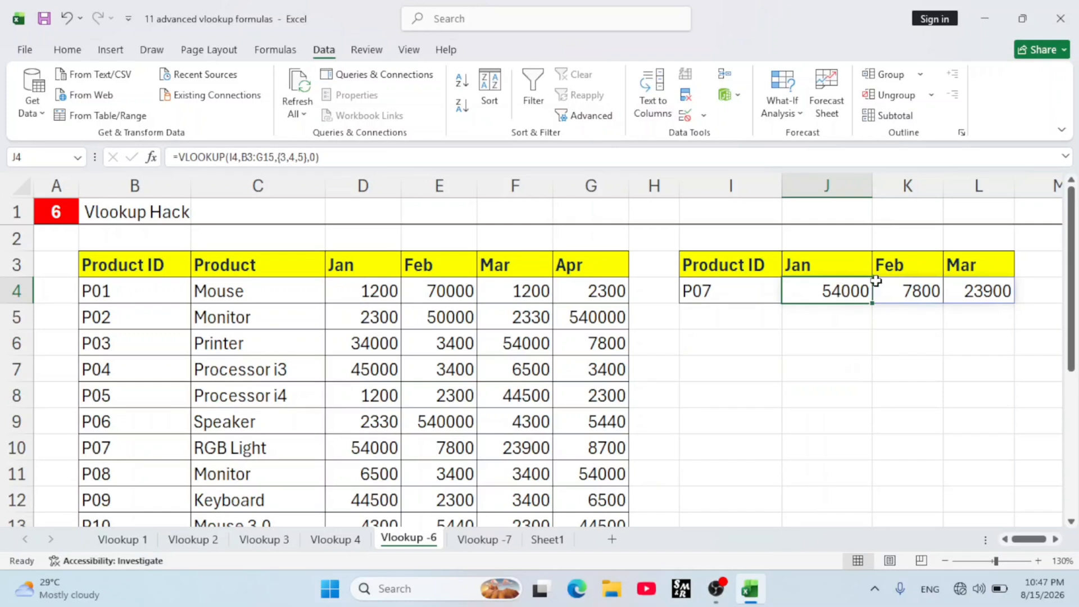
pyautogui.click(918, 315)
pyautogui.click(845, 293)
# - Enter =VLOOKUP(I6,B3:G15,{3,4,5},0) in J6 to return the Jan, Feb and Mar values for the ID in I6
pyautogui.click(808, 335)
pyautogui.write('=')
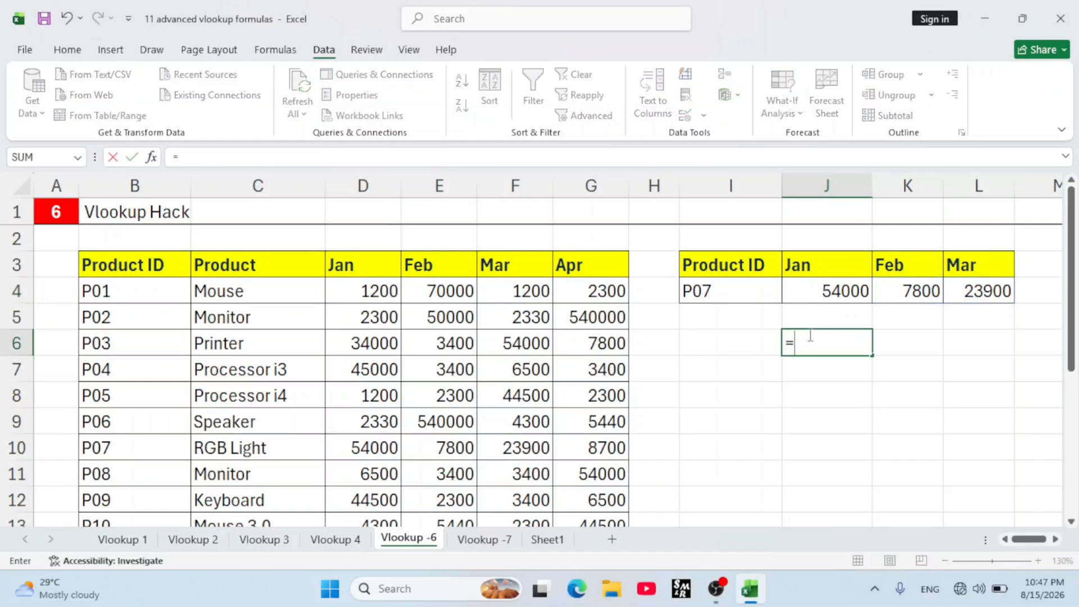
pyautogui.write('vloo')
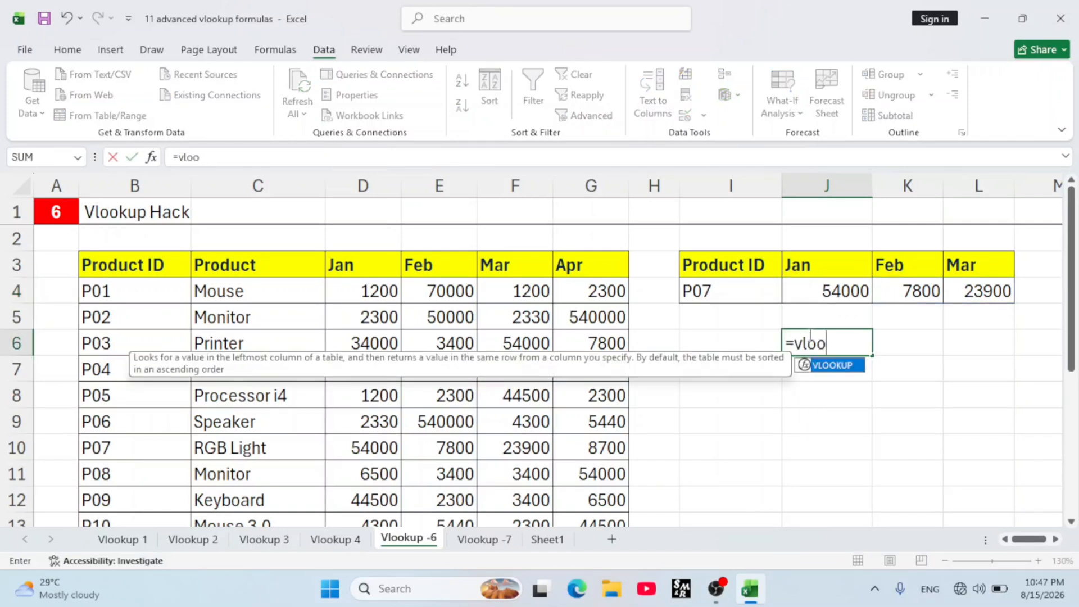
pyautogui.press('Tab')
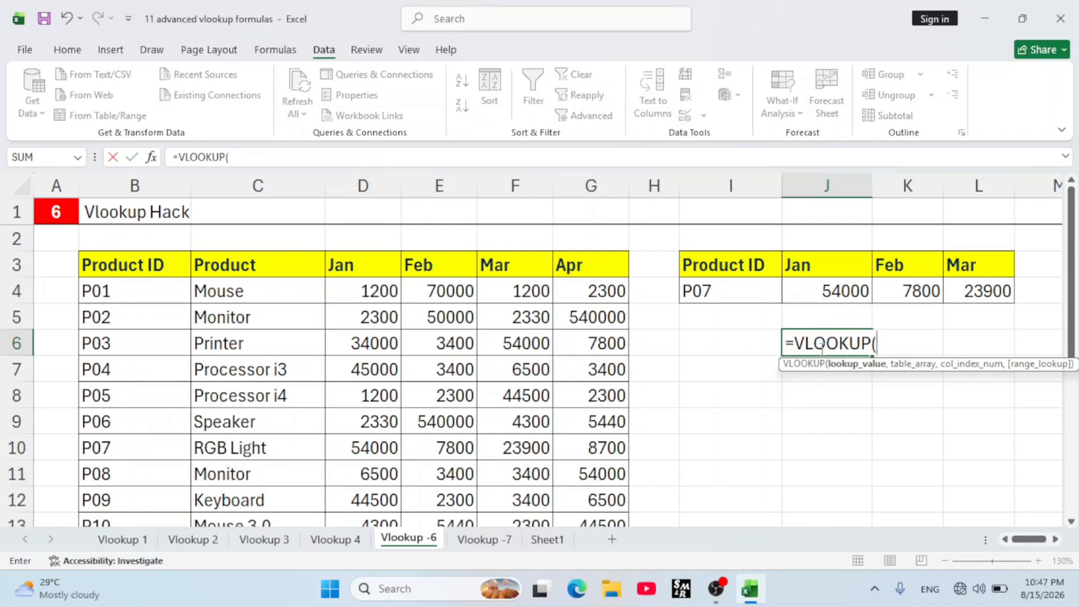
pyautogui.click(751, 340)
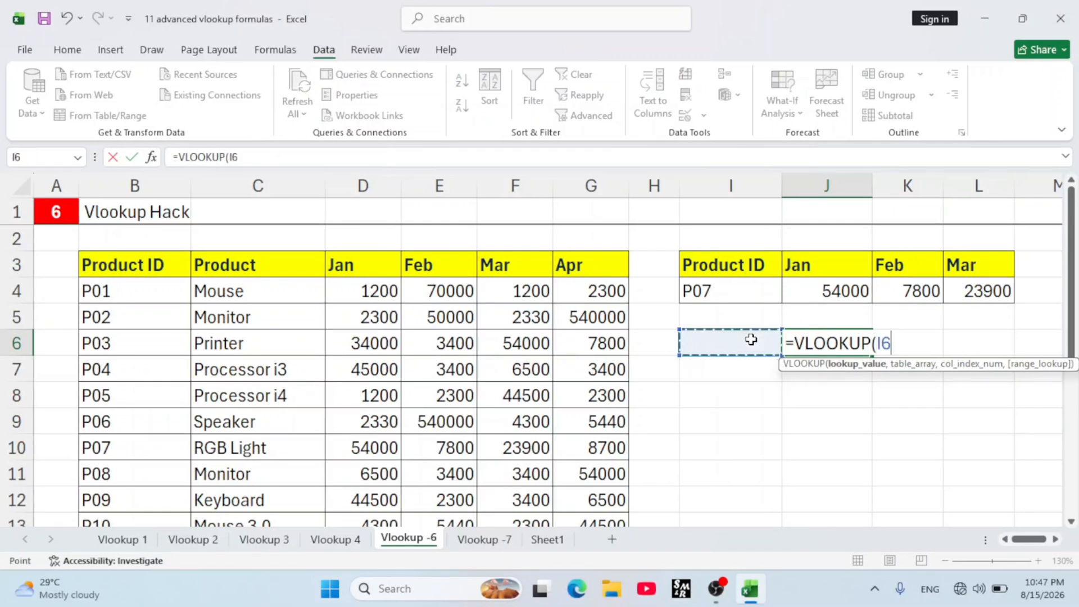
pyautogui.write(',')
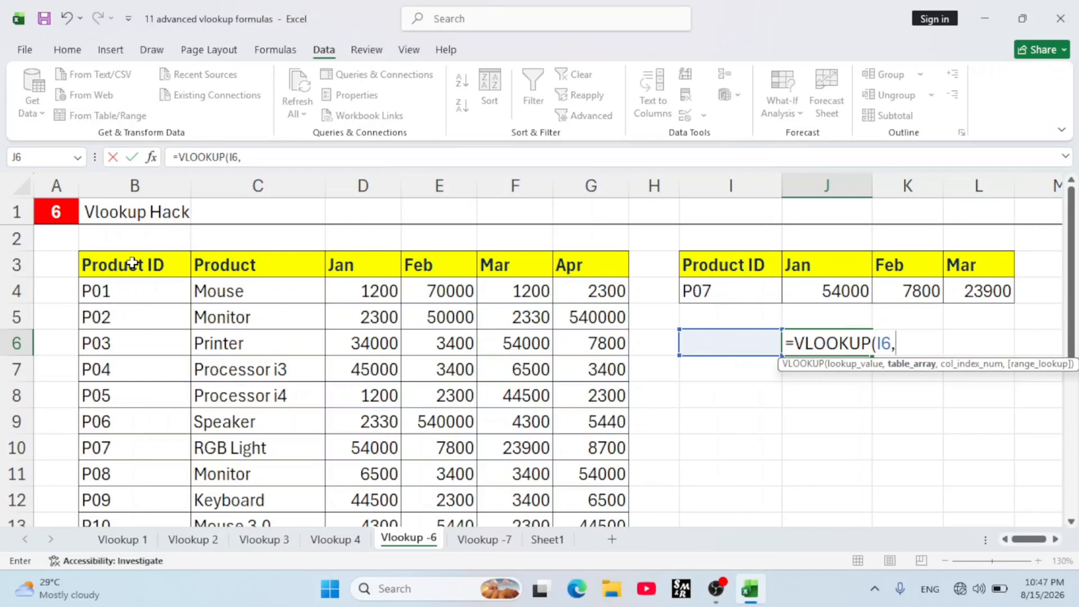
pyautogui.moveTo(135, 264); pyautogui.dragTo(593, 471)
pyautogui.scroll(1, 593, 471)
pyautogui.write(',')
pyautogui.scroll(1, 674, 382)
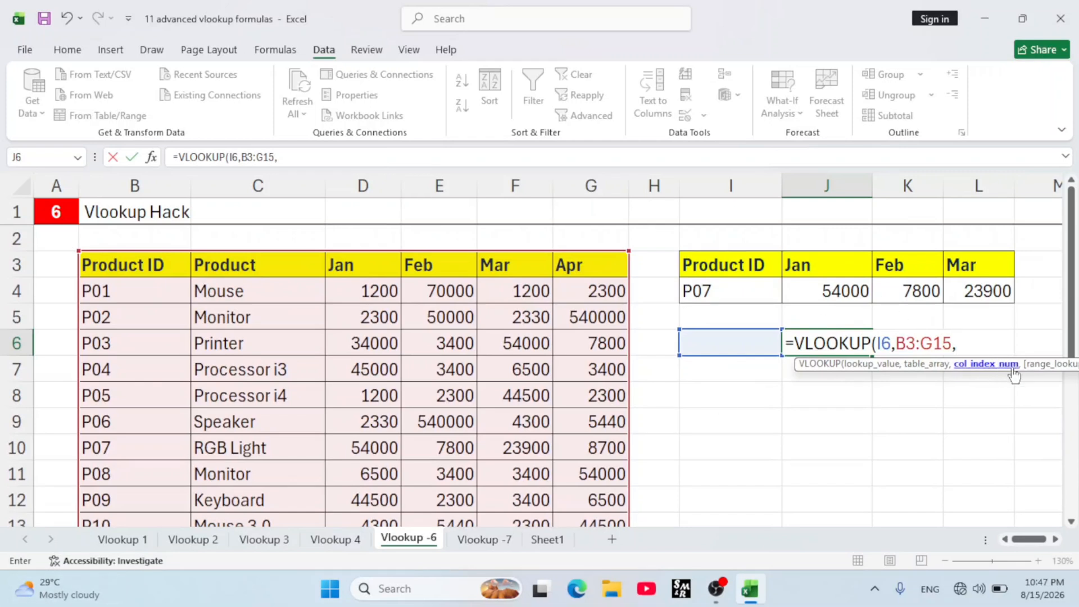
pyautogui.write('{3,4,5')
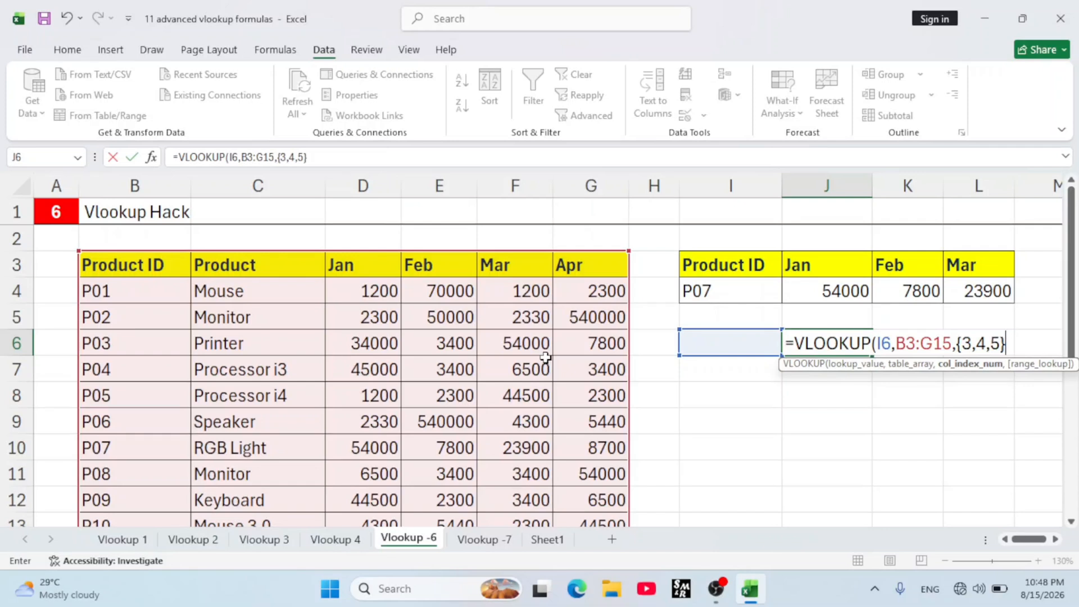
pyautogui.write(',')
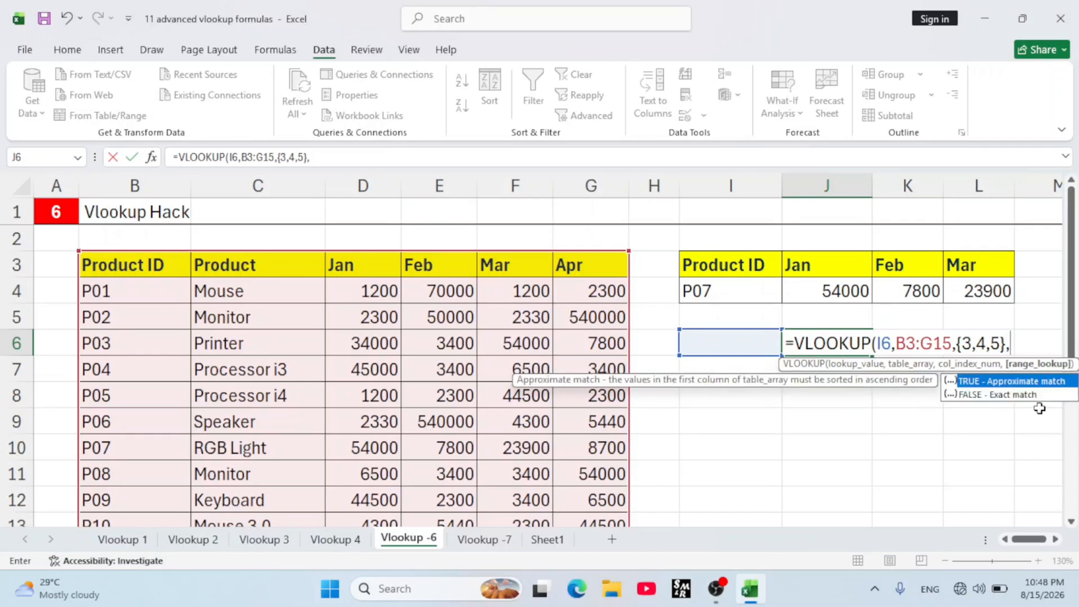
pyautogui.write('0)')
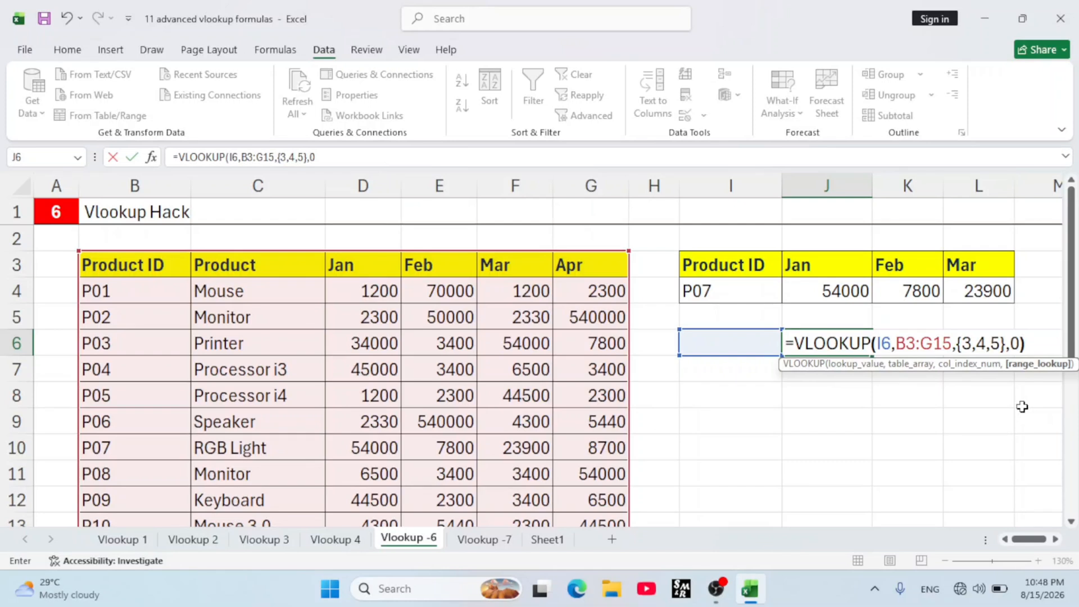
pyautogui.press('Return')
# - Enter the product ID P02 in I6 as the lookup value
pyautogui.click(733, 332)
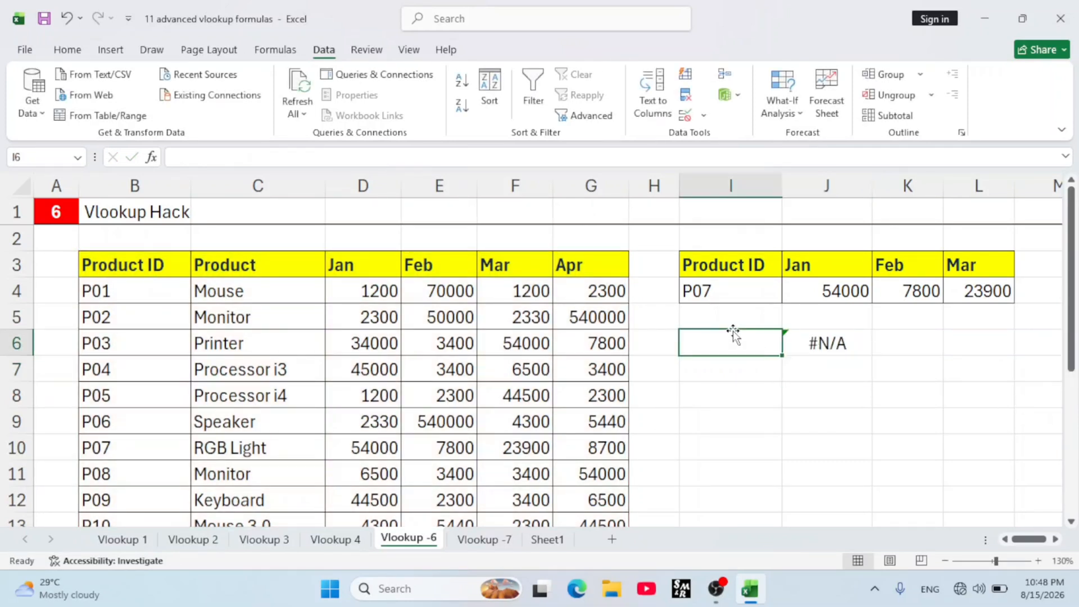
pyautogui.write('P02')
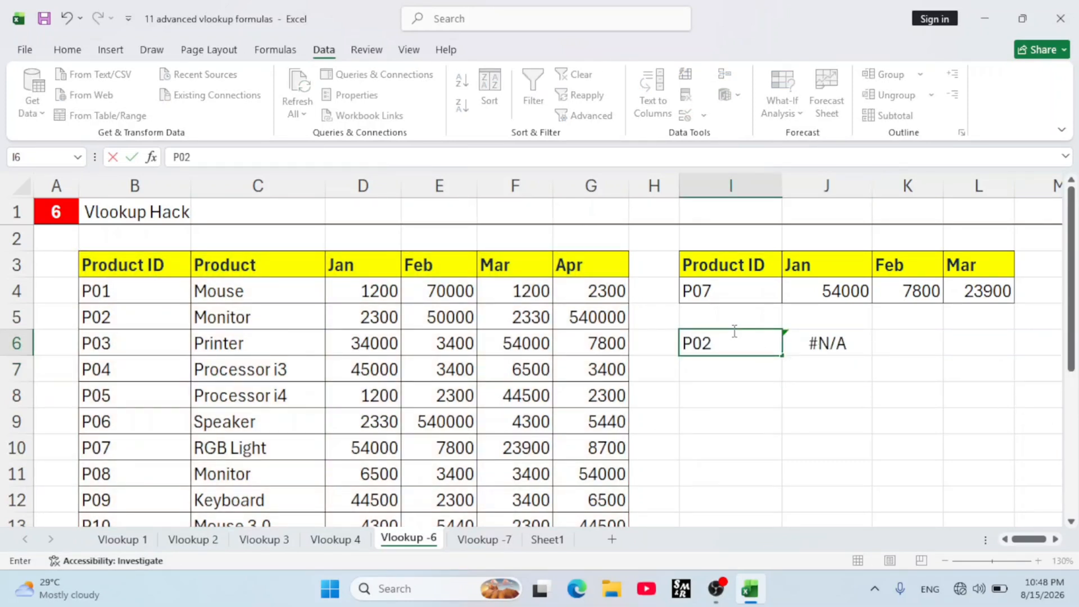
pyautogui.press('Return')
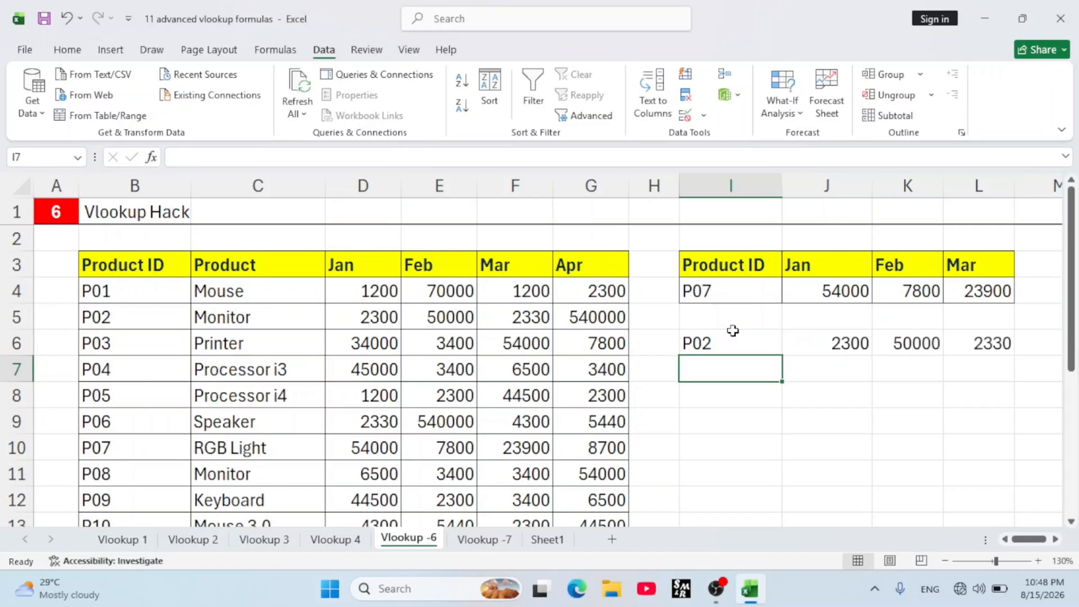
# - Compare the values in J6:L6 with the P02 row of the source table
pyautogui.click(106, 308)
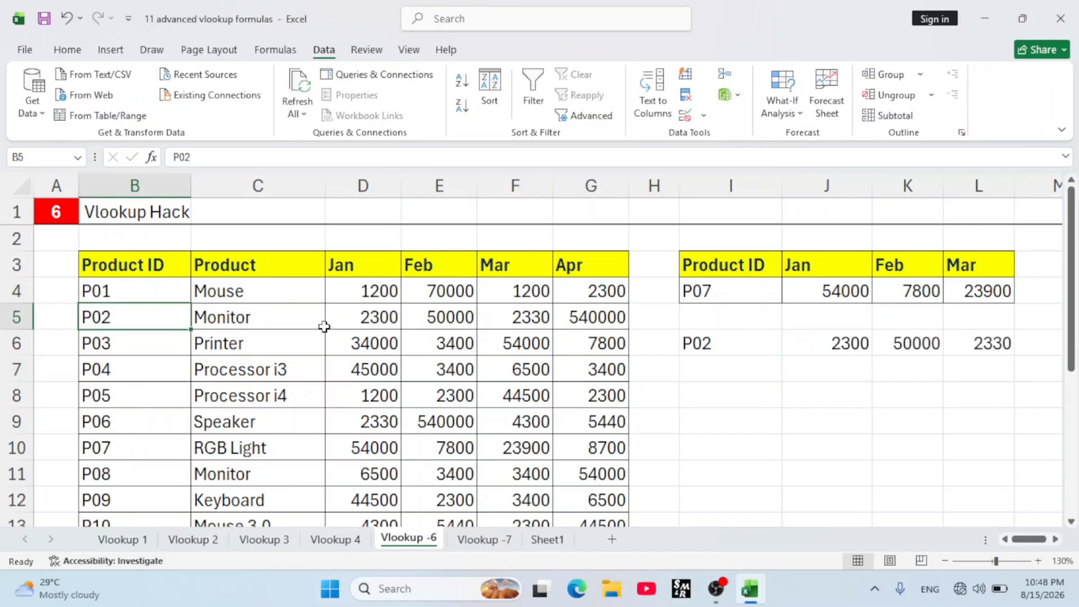
pyautogui.moveTo(342, 323); pyautogui.dragTo(652, 318)
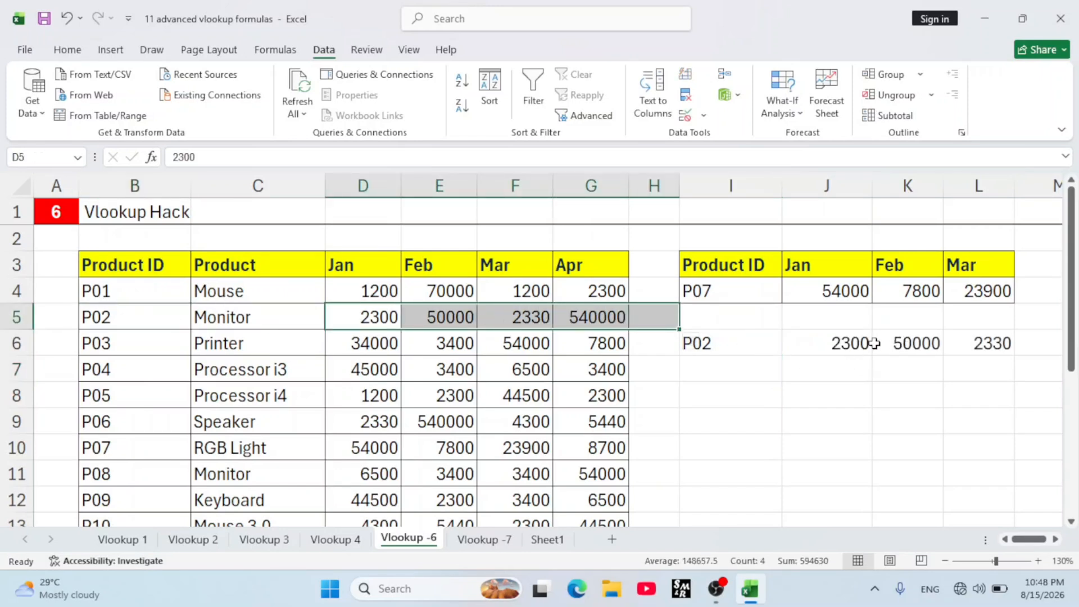
pyautogui.click(851, 343)
pyautogui.moveTo(851, 344); pyautogui.dragTo(993, 343)
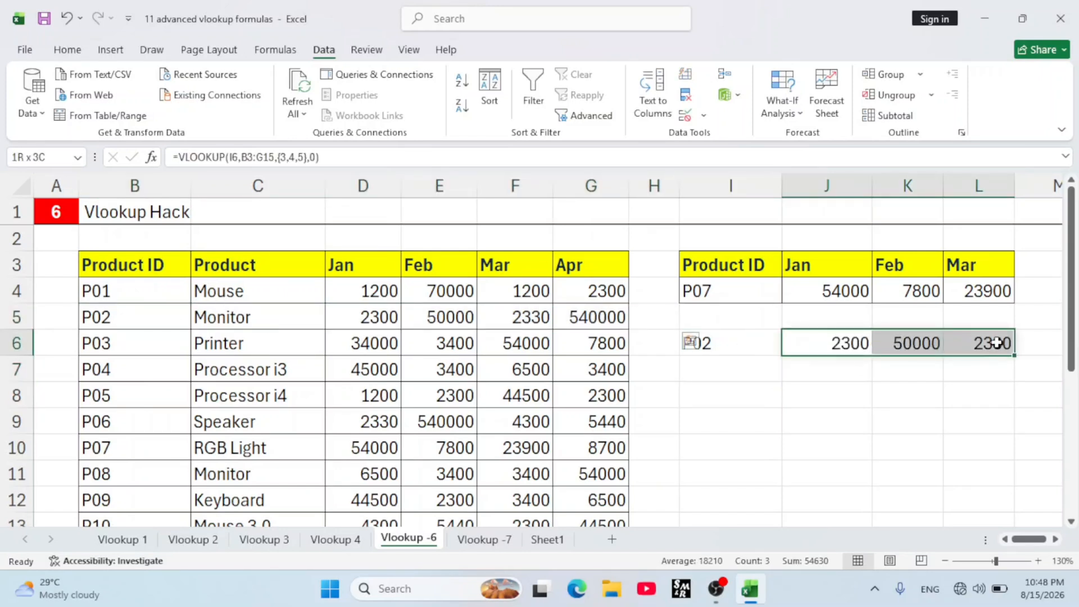
pyautogui.click(525, 315)
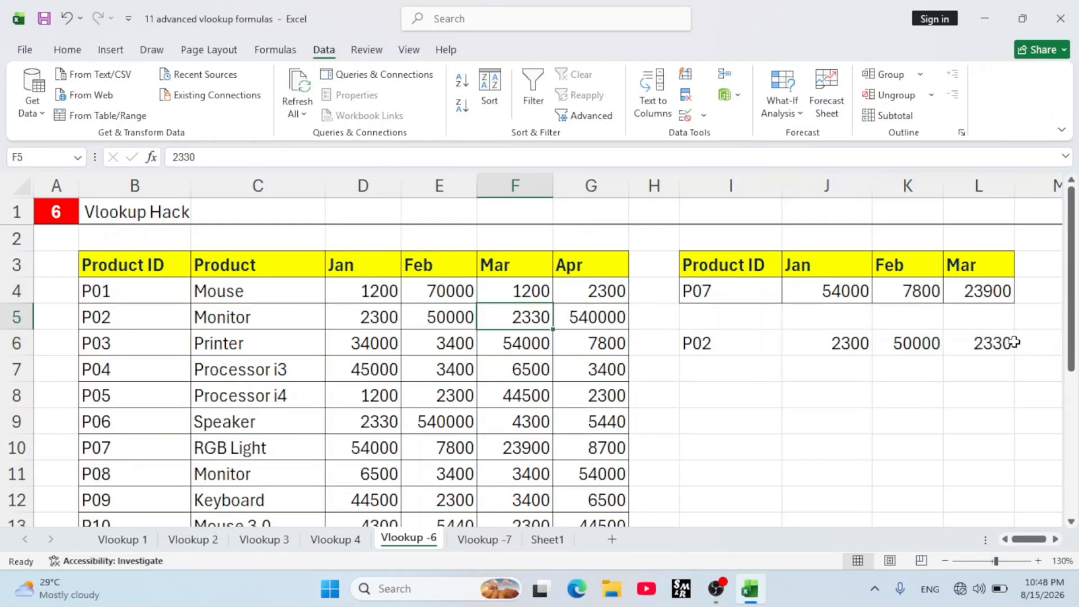
# - Add an Apr column header in M3, beside the Mar header of the lookup table
pyautogui.click(1055, 540)
pyautogui.click(1055, 539)
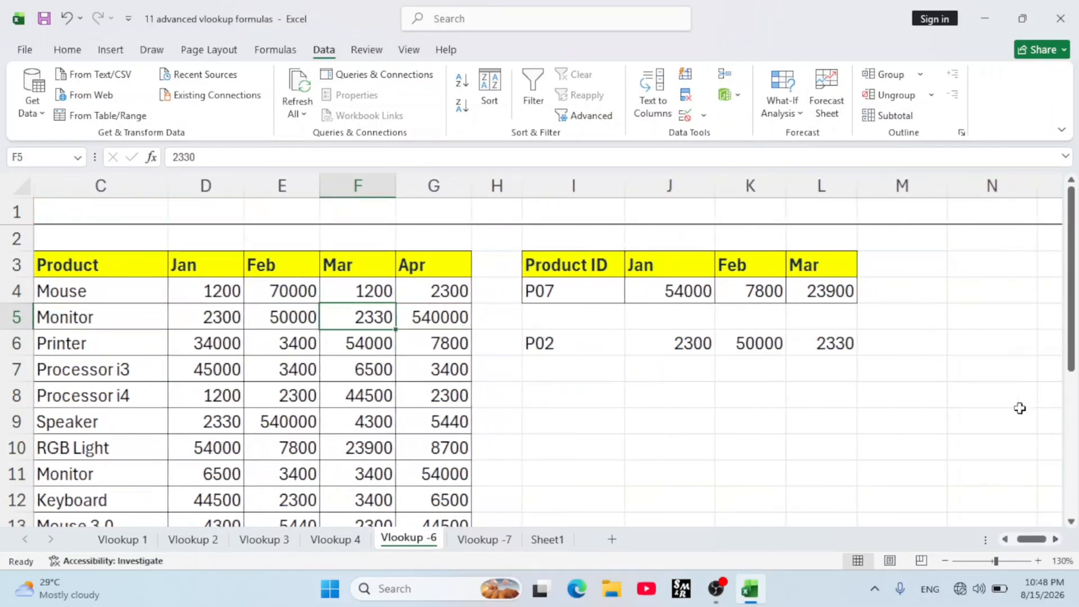
pyautogui.click(917, 271)
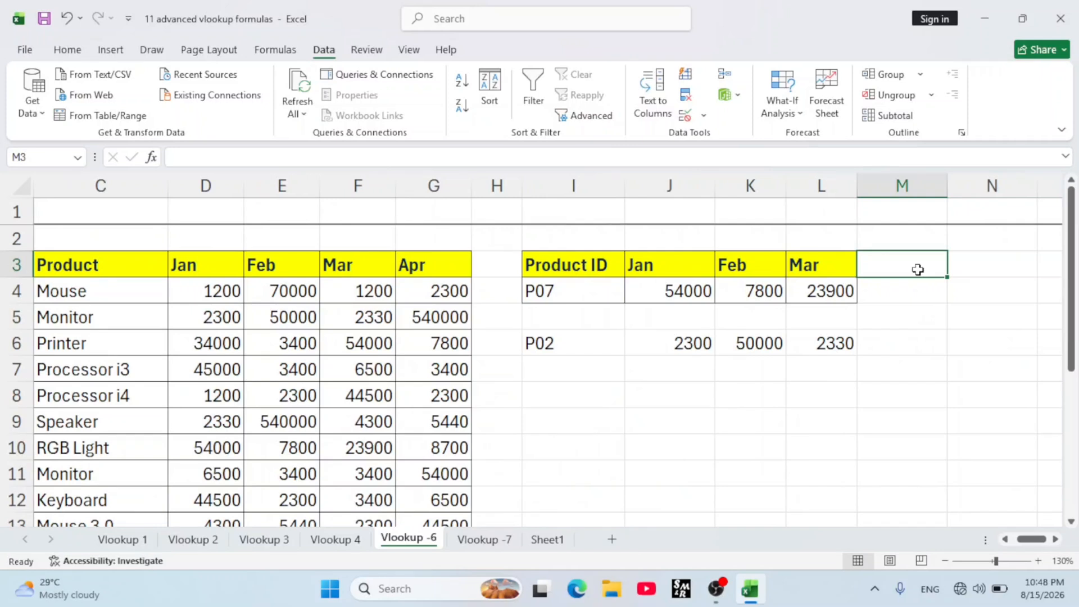
pyautogui.write('A')
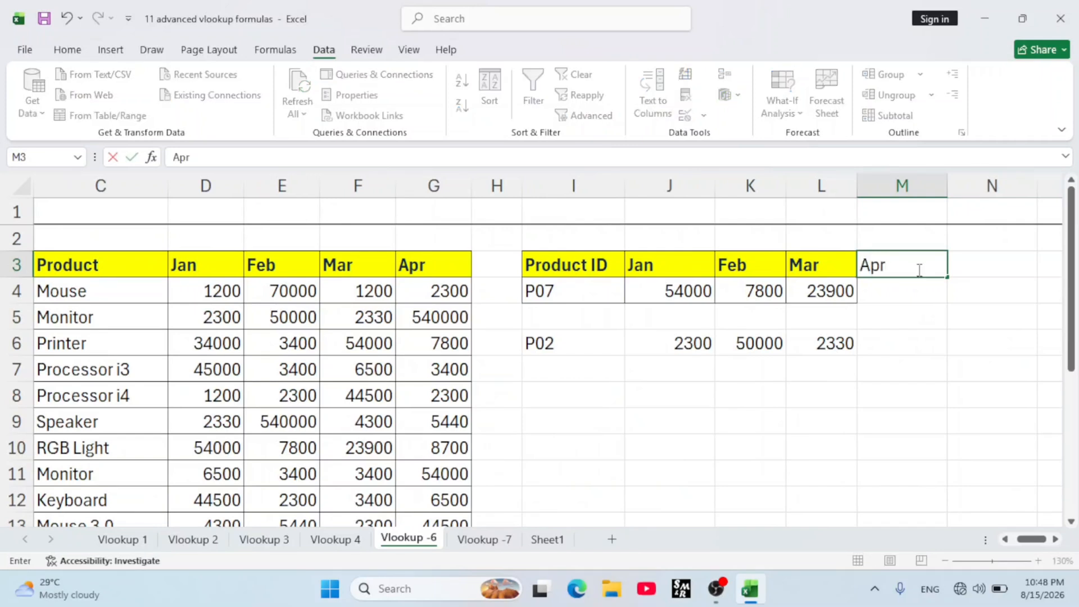
pyautogui.write('pr')
pyautogui.click(960, 437)
# - Extend the column index array in J6's VLOOKUP to {3,4,5,6} so it also returns April, and dismiss the spill notice
pyautogui.click(893, 344)
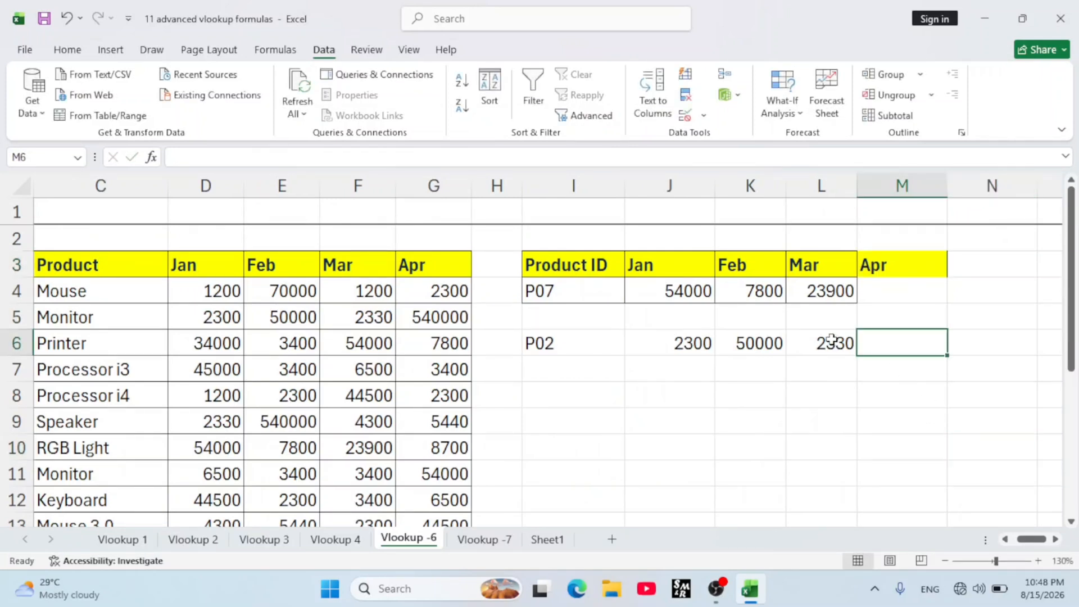
pyautogui.doubleClick(692, 344)
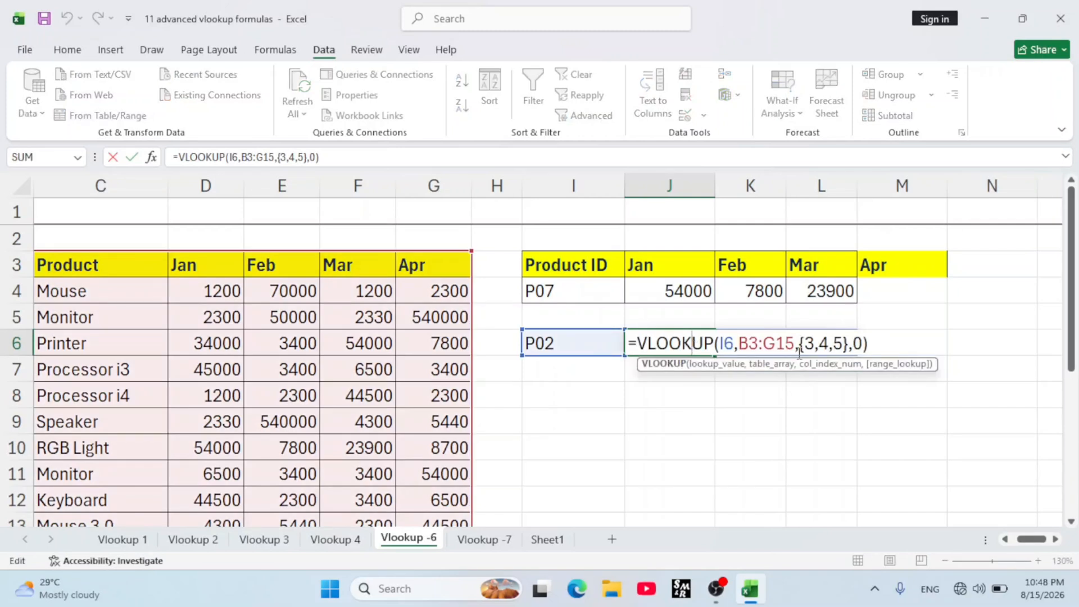
pyautogui.click(843, 345)
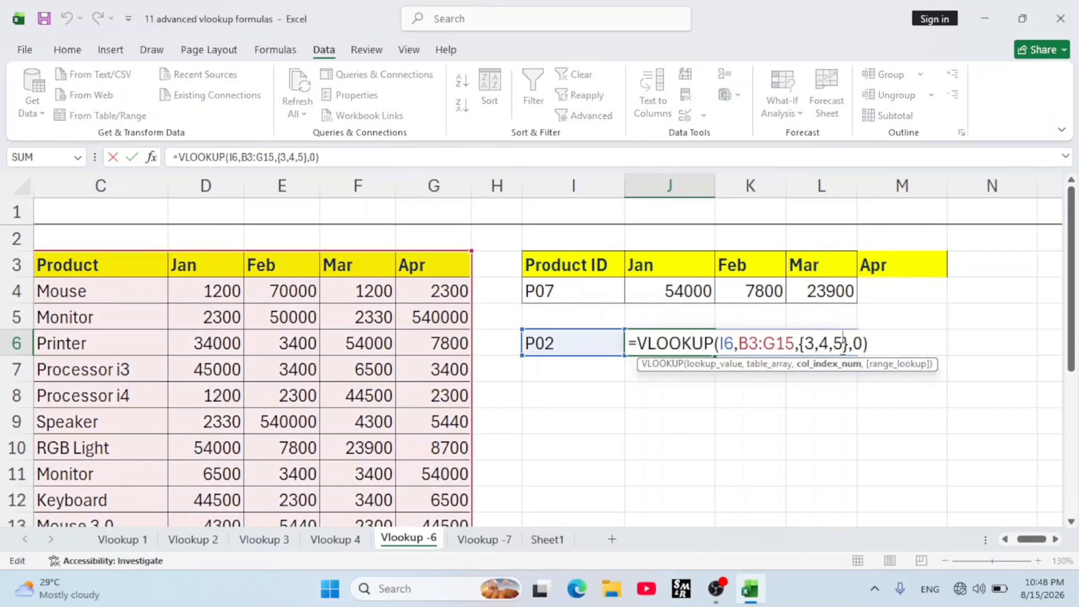
pyautogui.write(',')
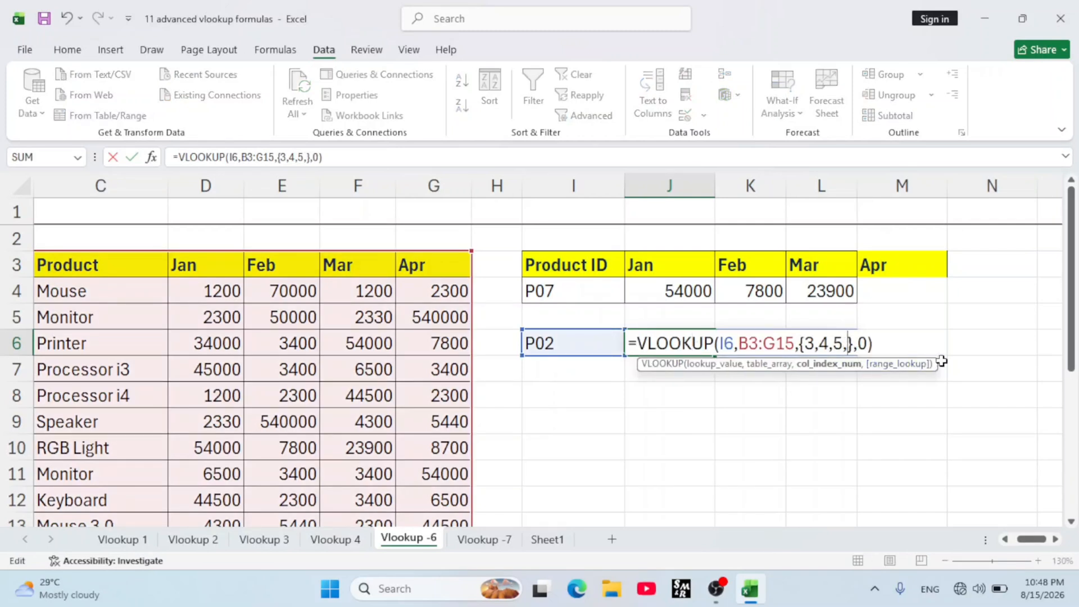
pyautogui.write('6')
pyautogui.press('Return')
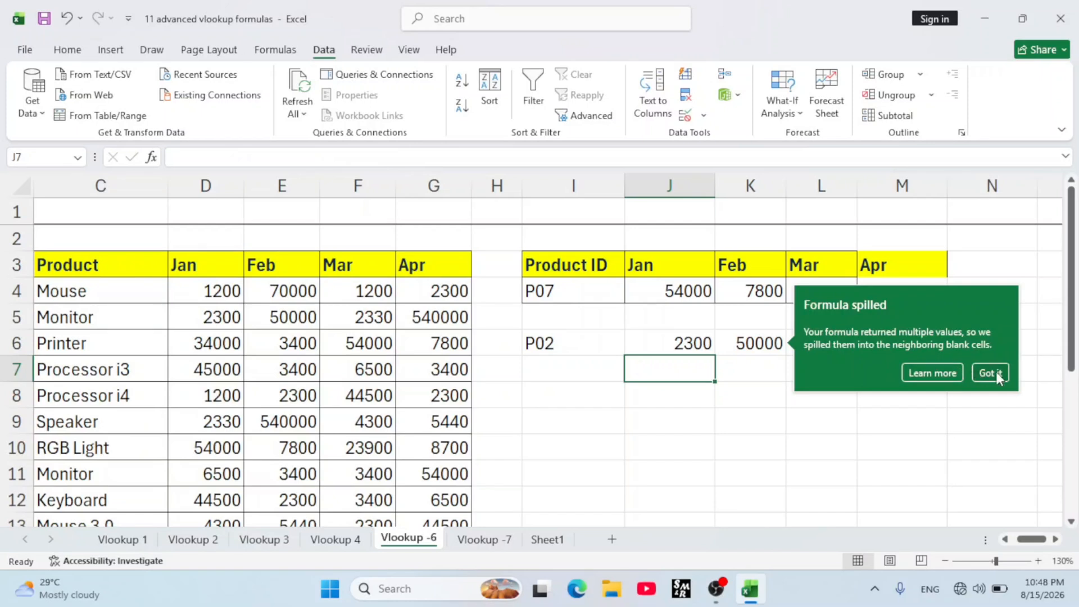
pyautogui.click(989, 373)
# - Compare the April value in M6 with the P02 row of the source table
pyautogui.click(913, 344)
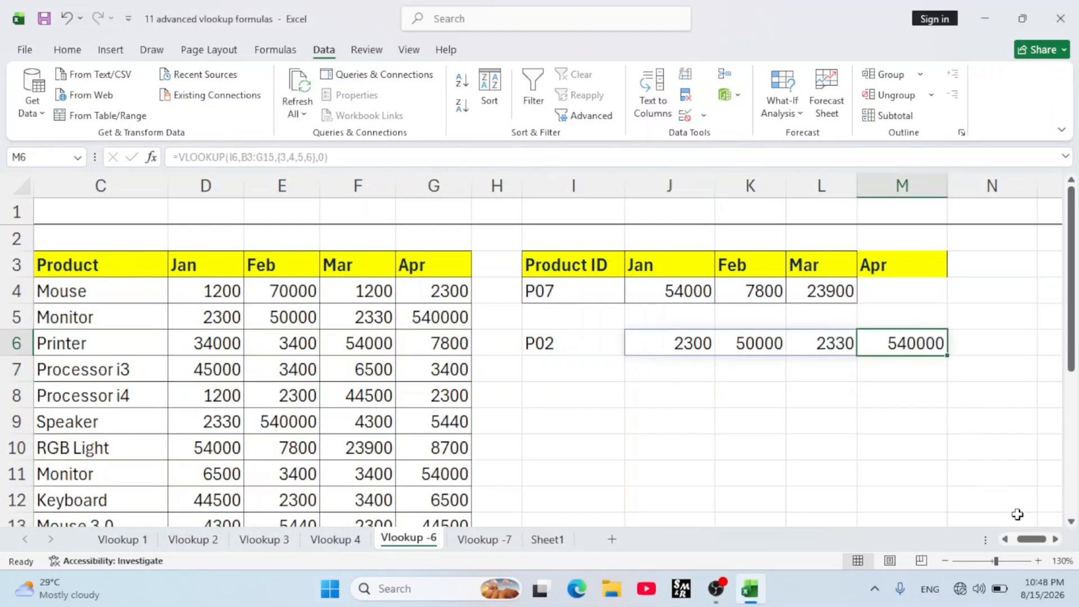
pyautogui.hscroll(-1, 1019, 547)
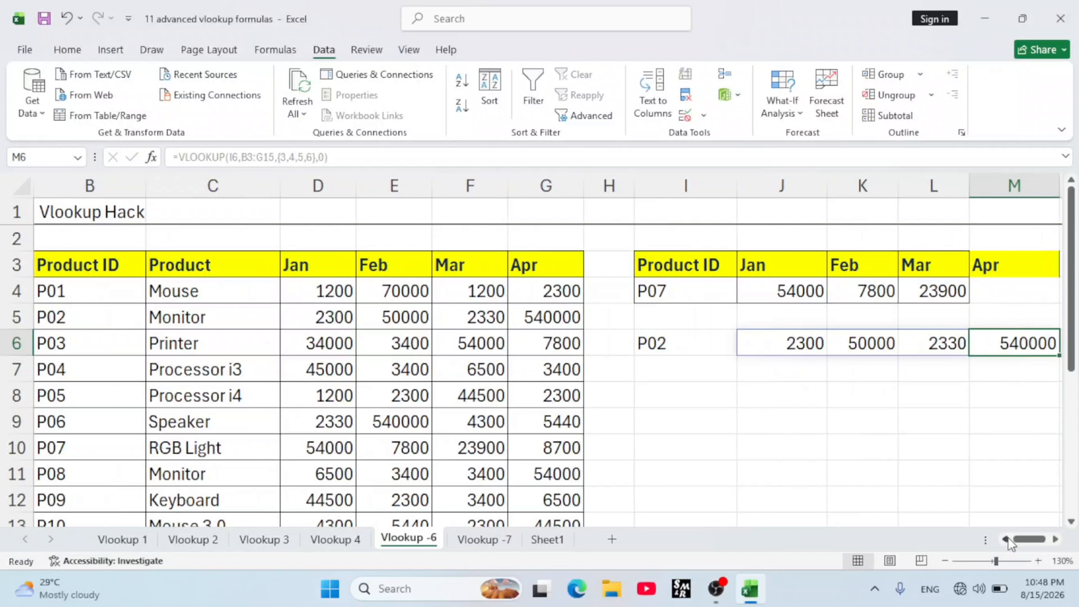
pyautogui.click(1055, 539)
# - Clear the VLOOKUP formula in J6 together with its results across J6:M6
pyautogui.click(709, 344)
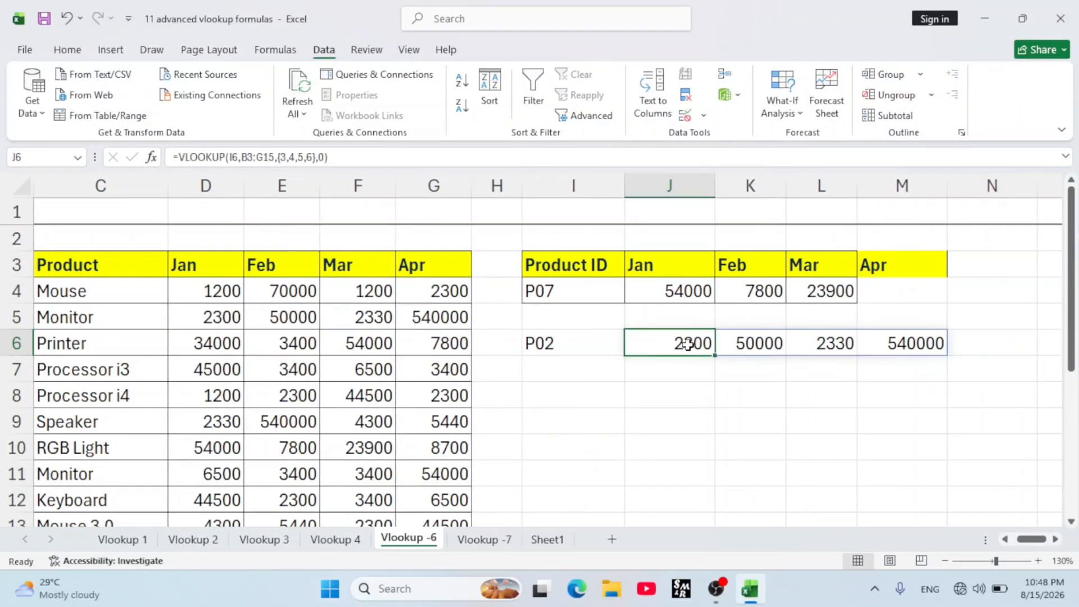
pyautogui.moveTo(688, 345); pyautogui.dragTo(930, 359)
pyautogui.click(709, 404)
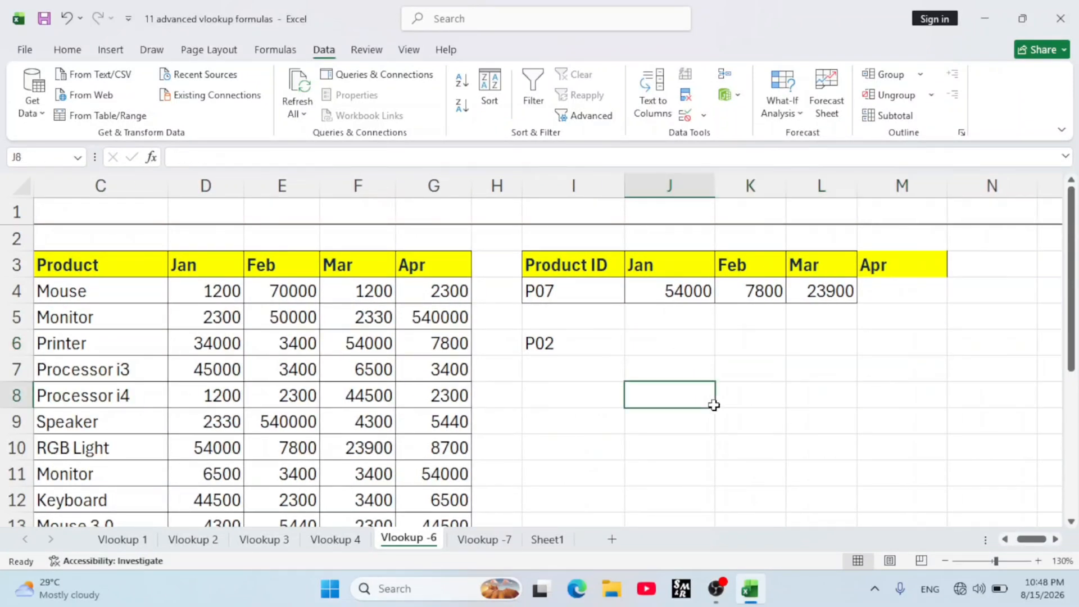
# - Start a VLOOKUP formula in J6 with I6 as the lookup value and B3:G15 as the table array
pyautogui.click(676, 353)
pyautogui.write('=')
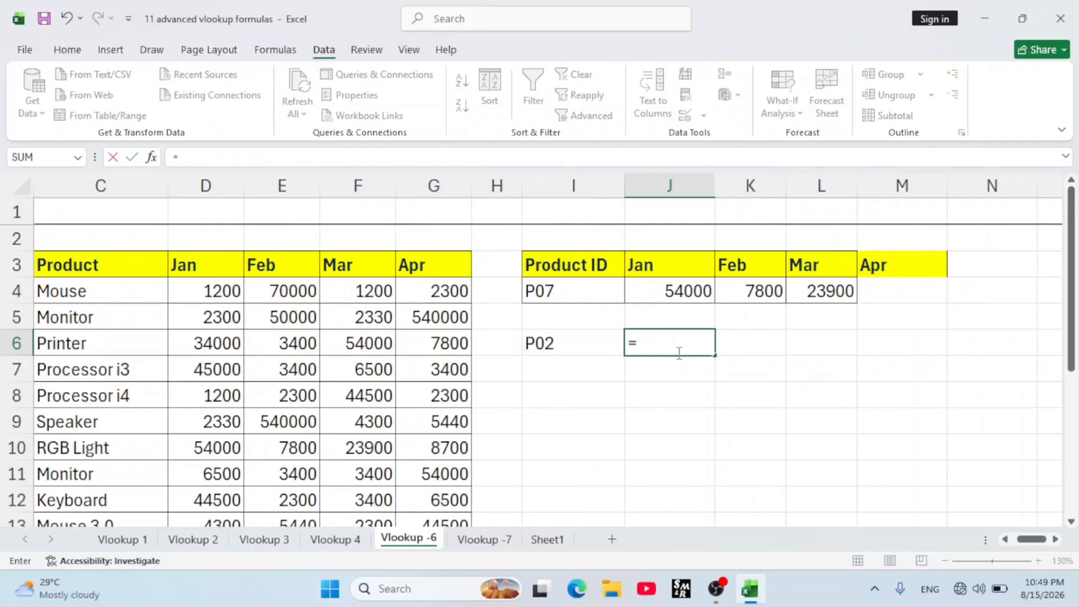
pyautogui.write('vlo')
pyautogui.press('Tab')
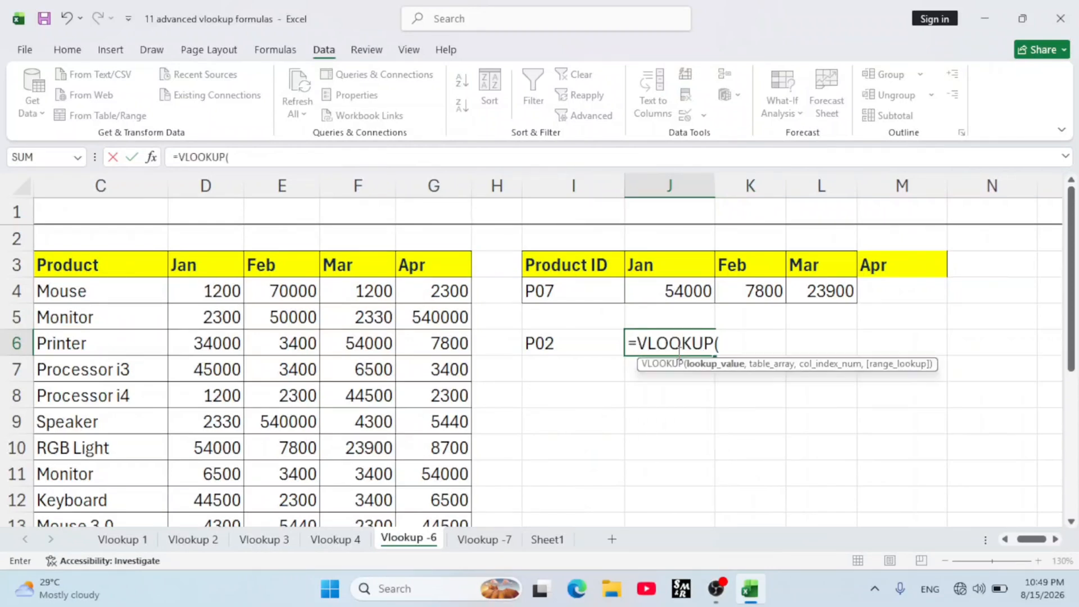
pyautogui.click(577, 336)
pyautogui.write(',')
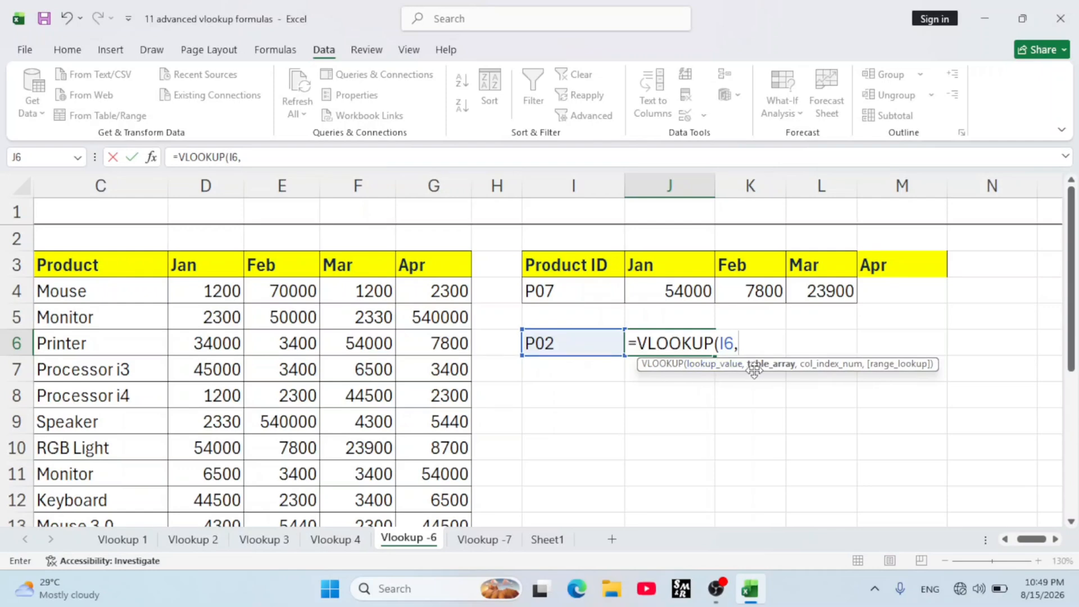
pyautogui.moveTo(1032, 540); pyautogui.dragTo(1027, 541)
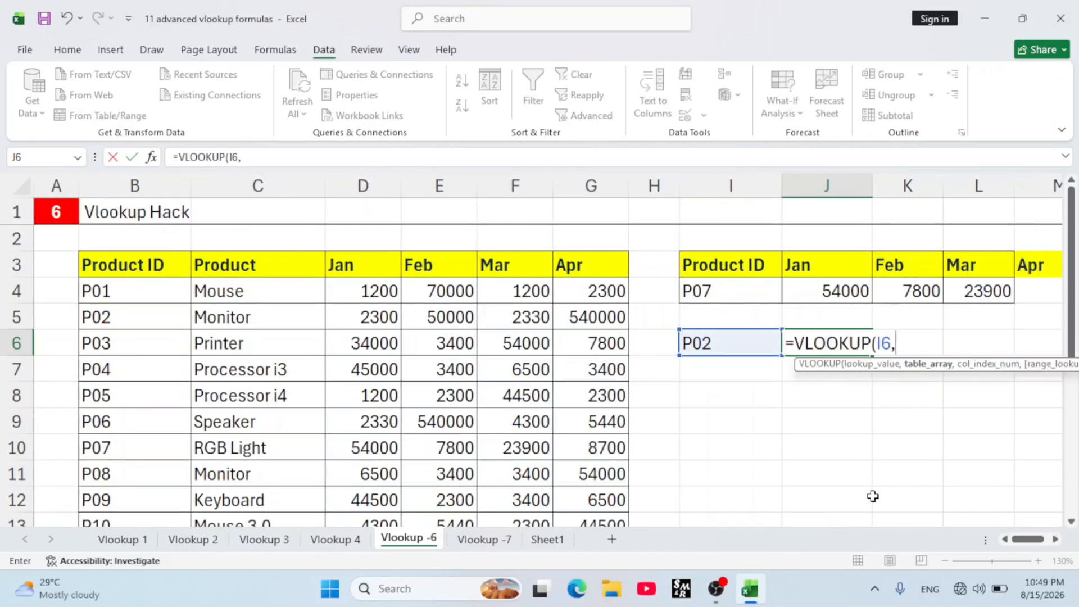
pyautogui.moveTo(88, 264); pyautogui.dragTo(590, 480)
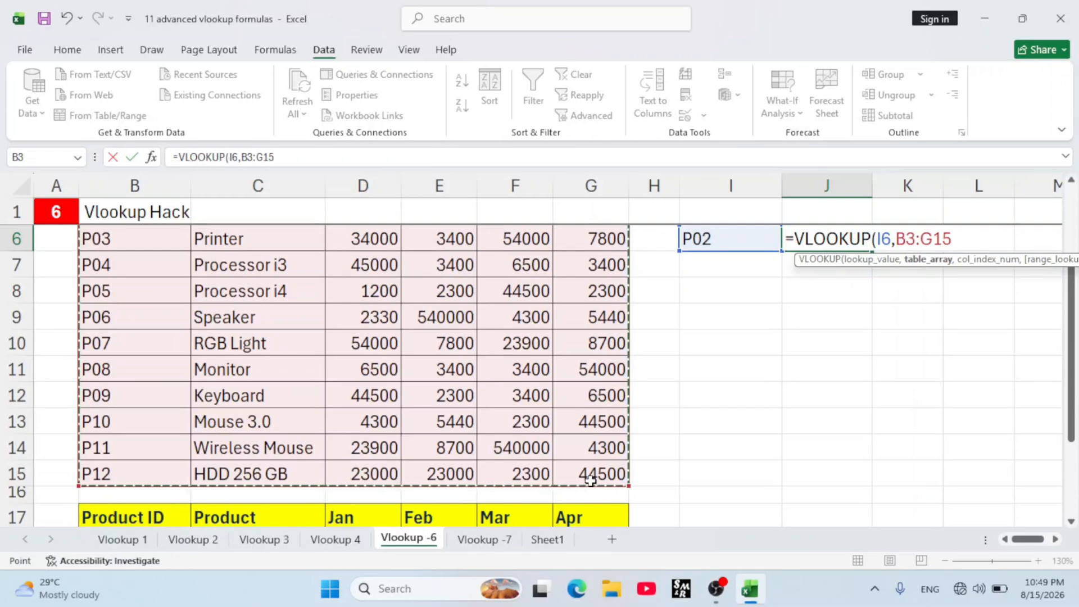
pyautogui.write(',')
# - Complete J6's VLOOKUP with the column index array {3,4,5,6} and exact match 0
pyautogui.moveTo(1012, 540); pyautogui.dragTo(1023, 543)
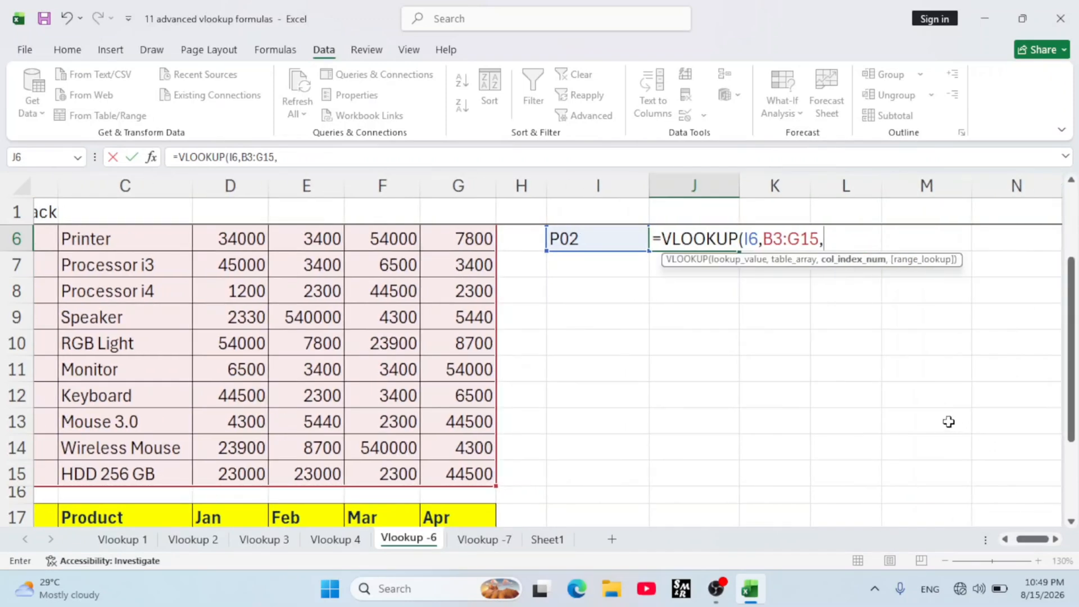
pyautogui.scroll(1, 899, 393)
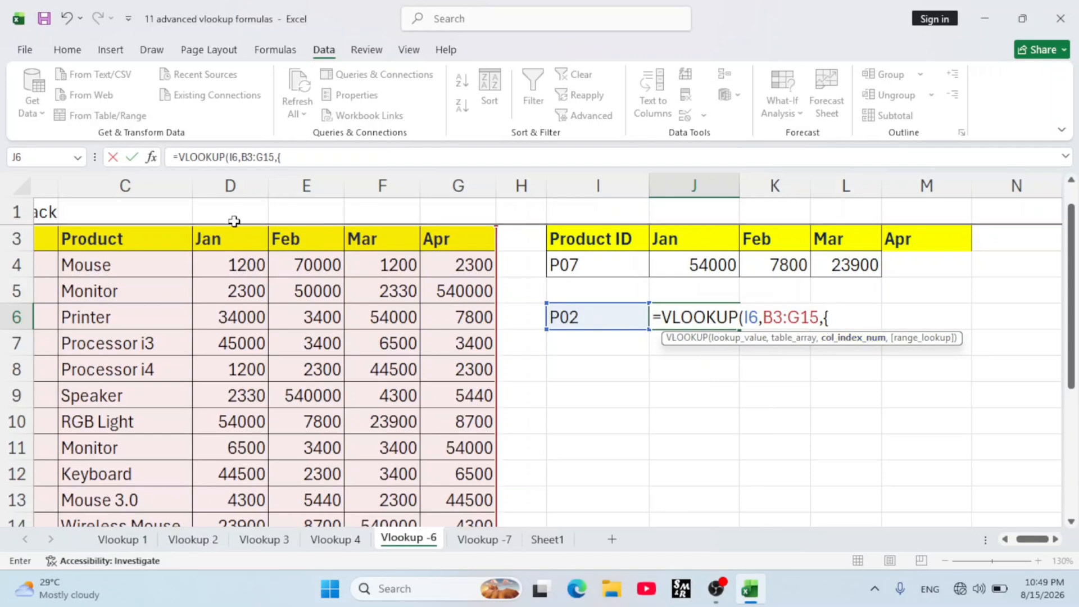
pyautogui.scroll(1, 302, 363)
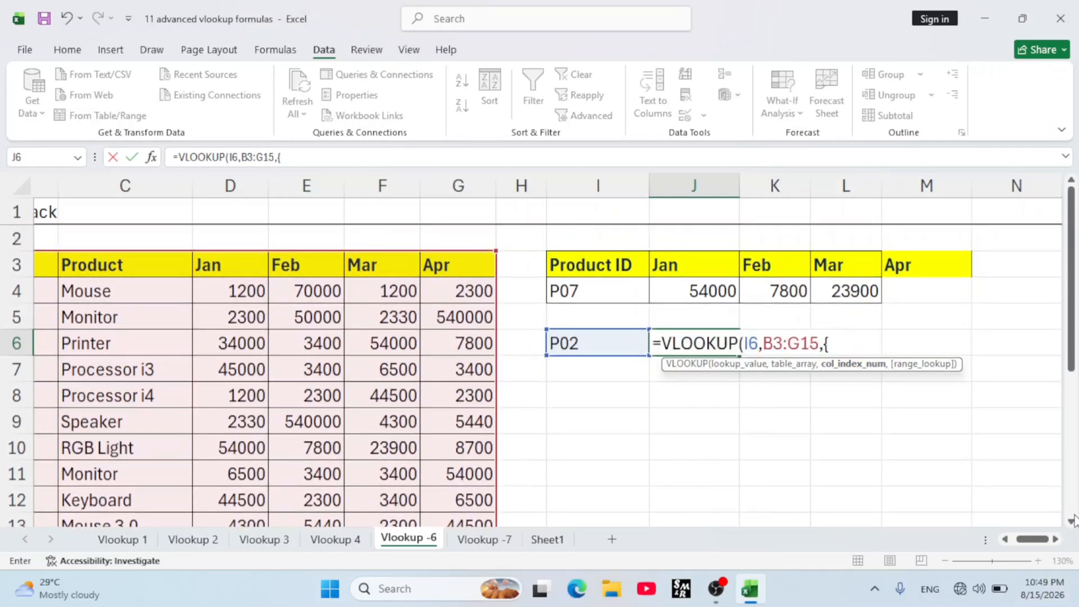
pyautogui.hscroll(-2, 243, 287)
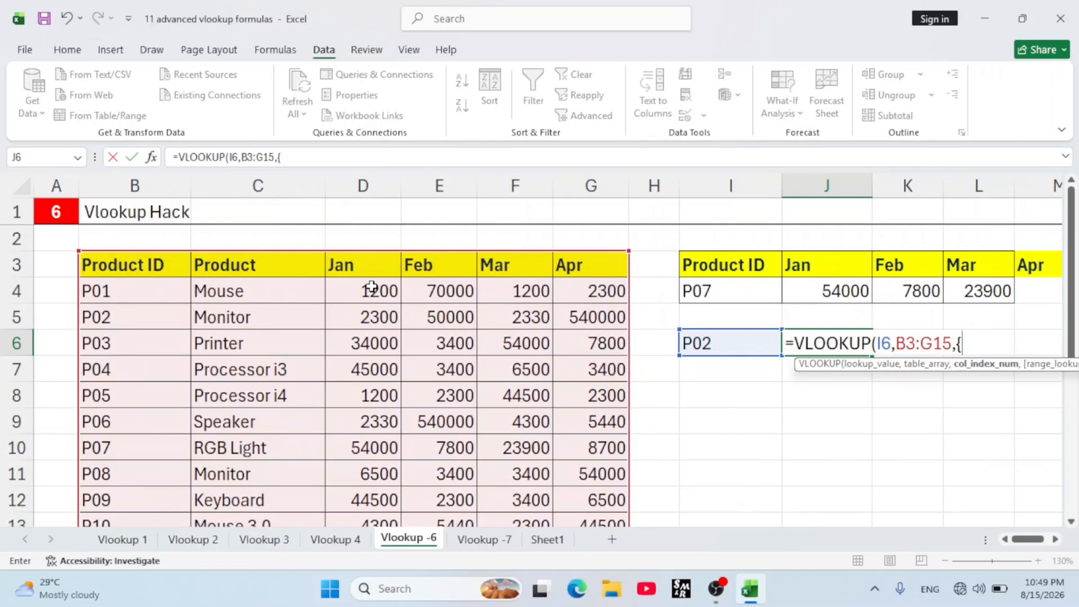
pyautogui.write('3')
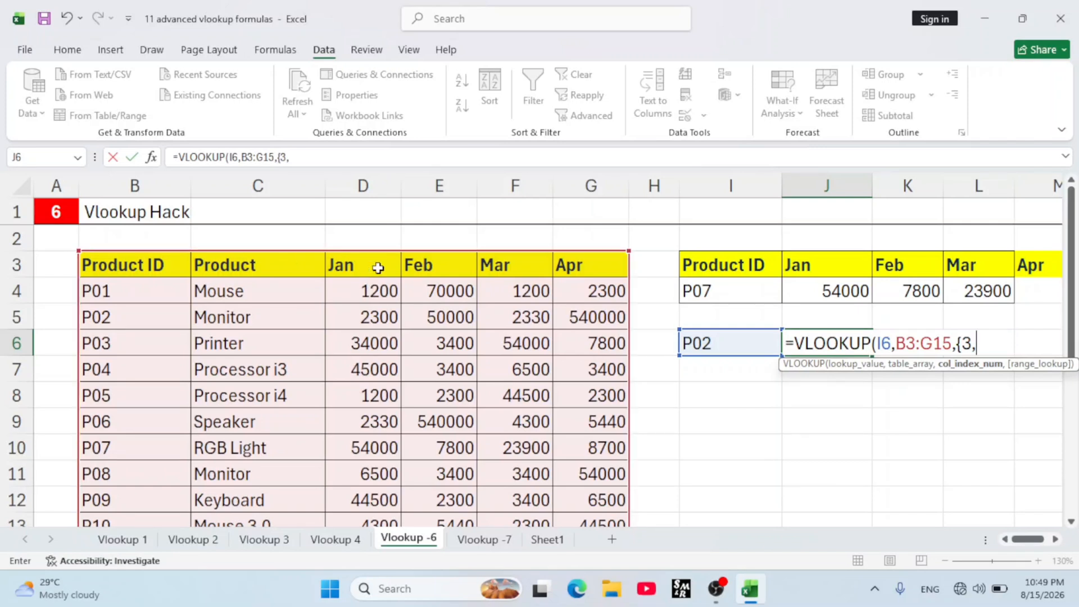
pyautogui.write(',4,5,')
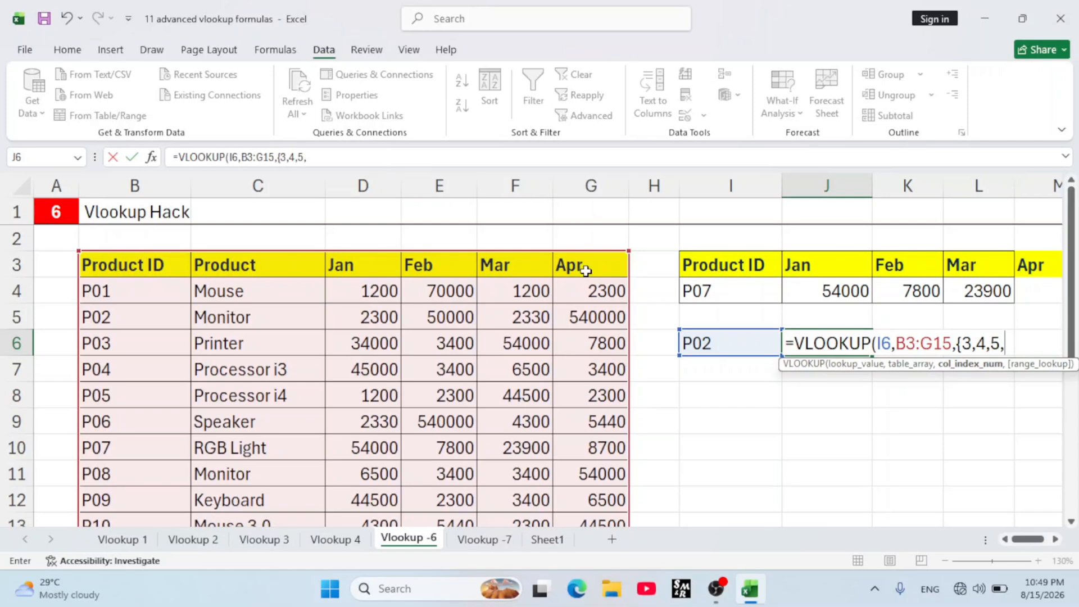
pyautogui.write('6},')
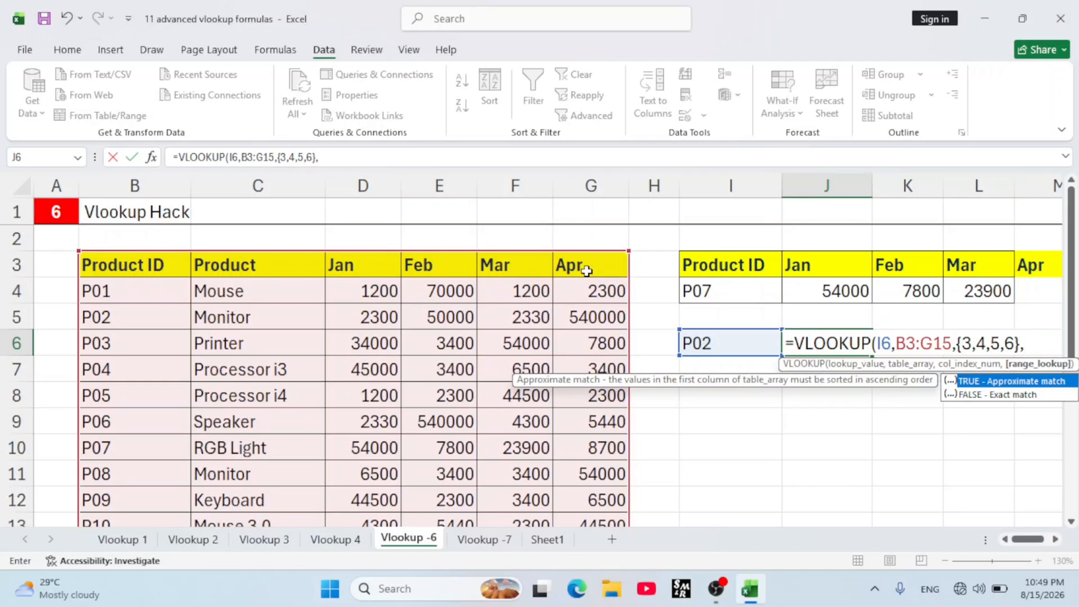
pyautogui.write('0)')
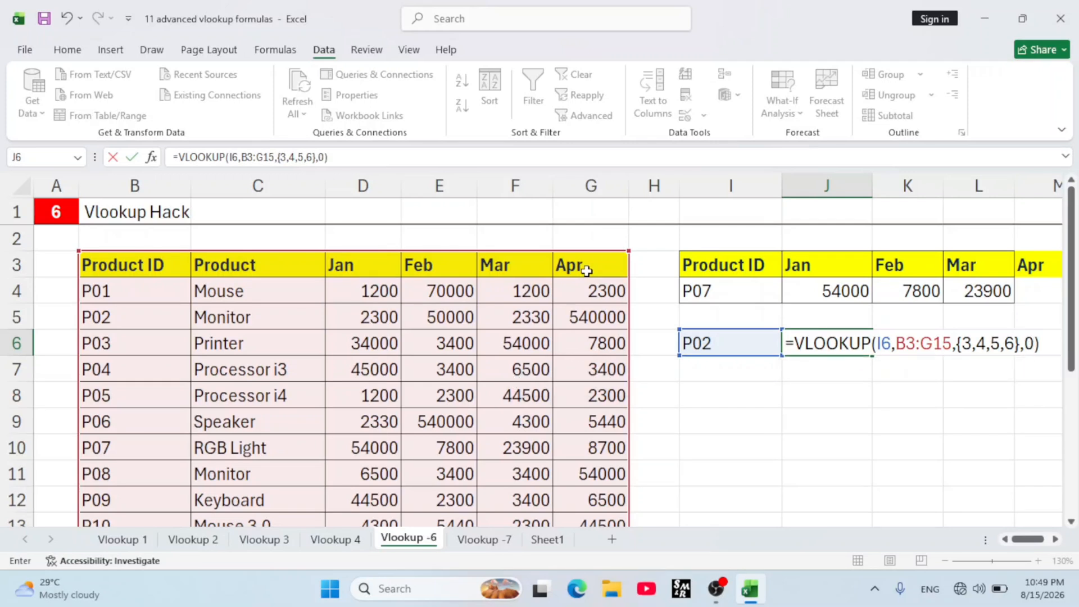
pyautogui.press('Return')
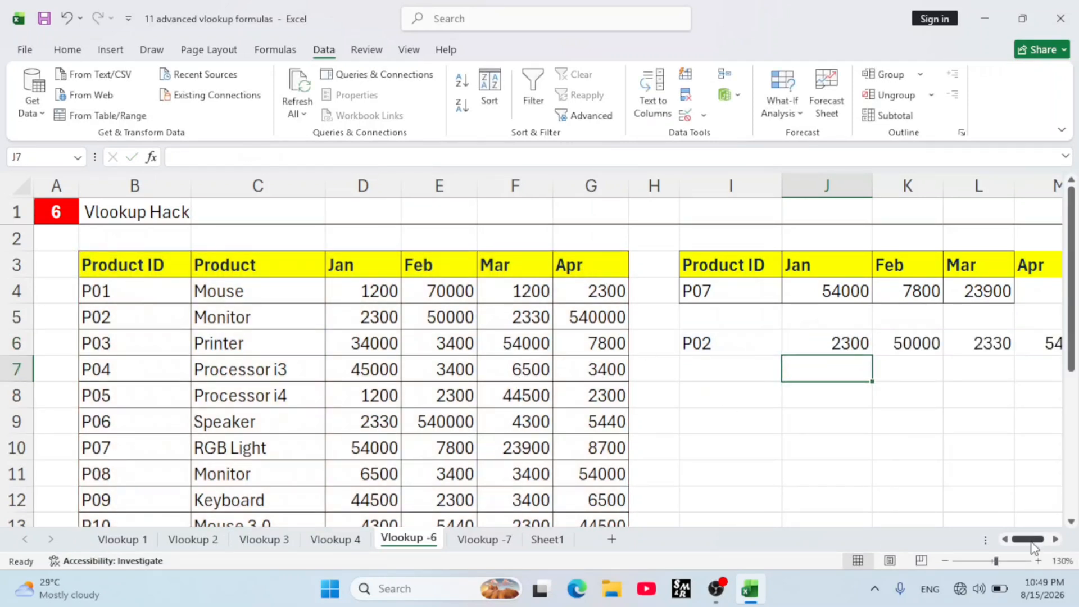
# - Change the lookup product ID in I6 to P05
pyautogui.moveTo(1027, 539); pyautogui.dragTo(1034, 540)
pyautogui.click(616, 351)
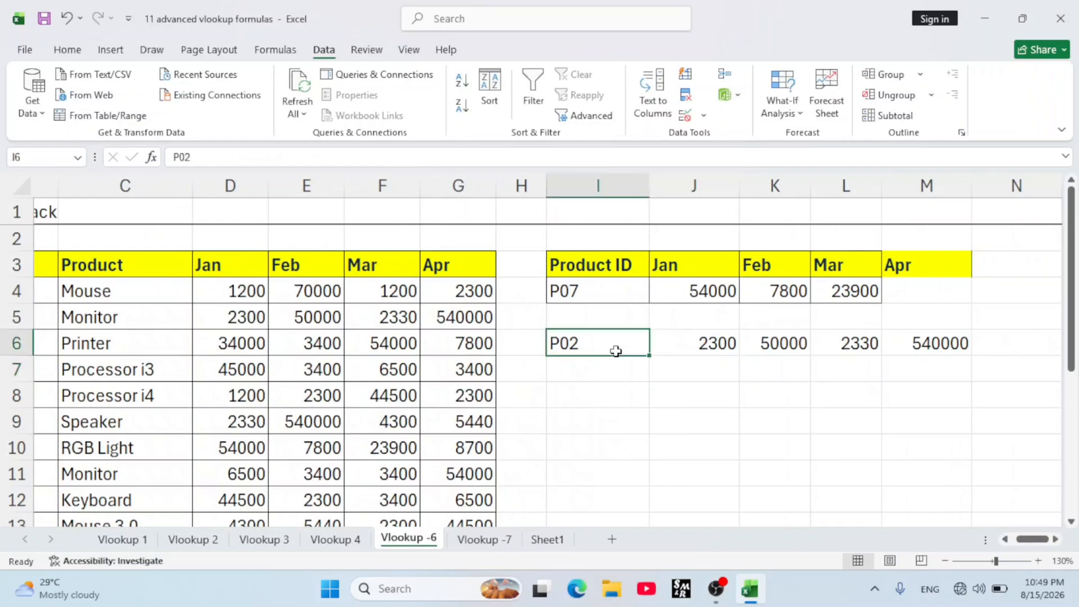
pyautogui.doubleClick(617, 347)
pyautogui.press('BackSpace')
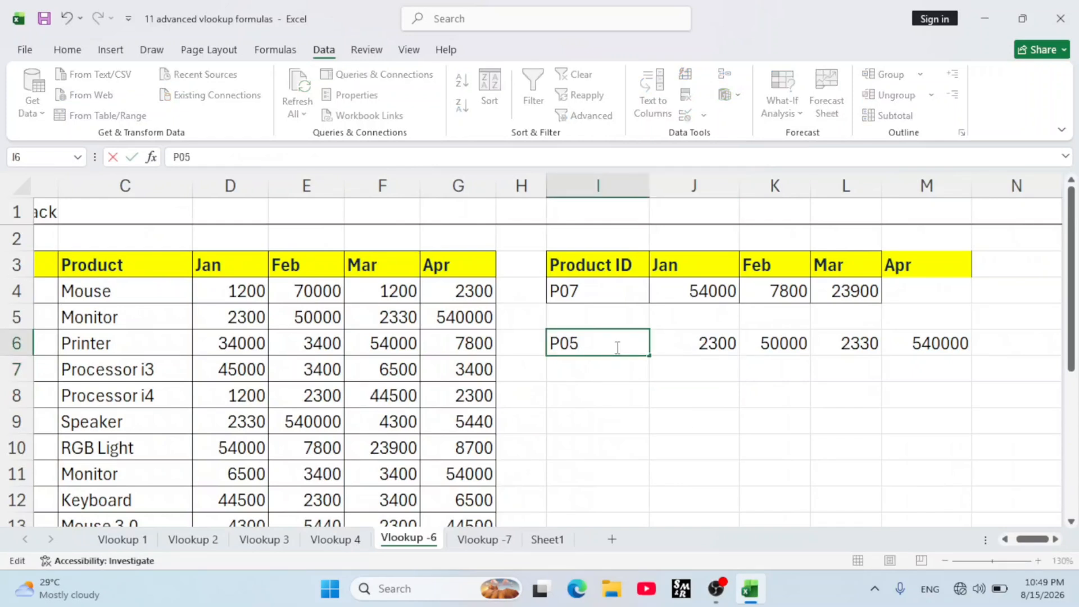
pyautogui.write('5')
pyautogui.press('Return')
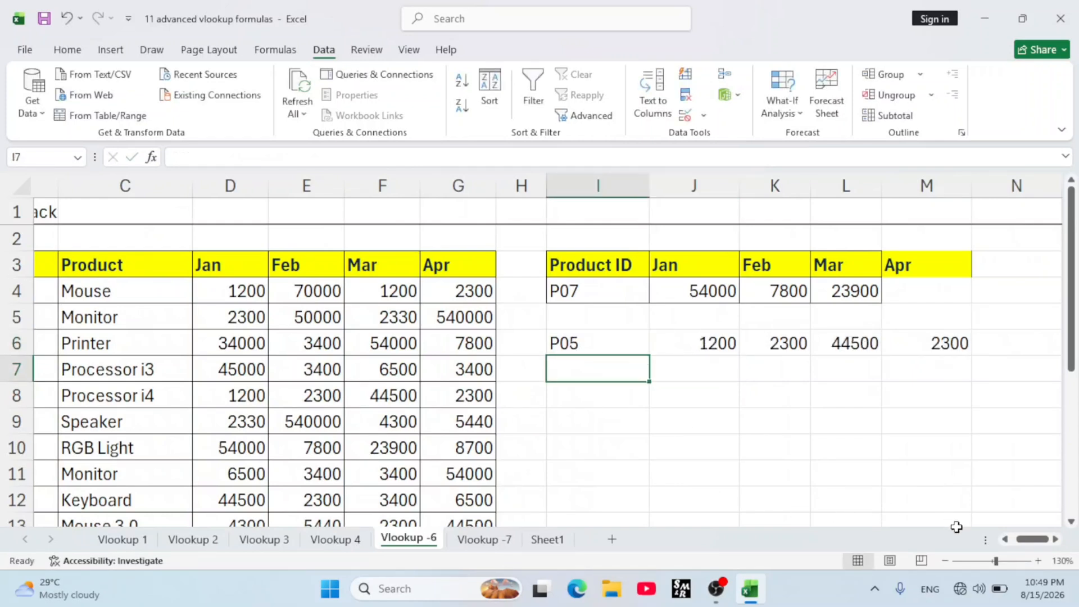
# - Compare the Jan to Apr values in J6:M6 with the P05 row of the source table
pyautogui.click(1006, 539)
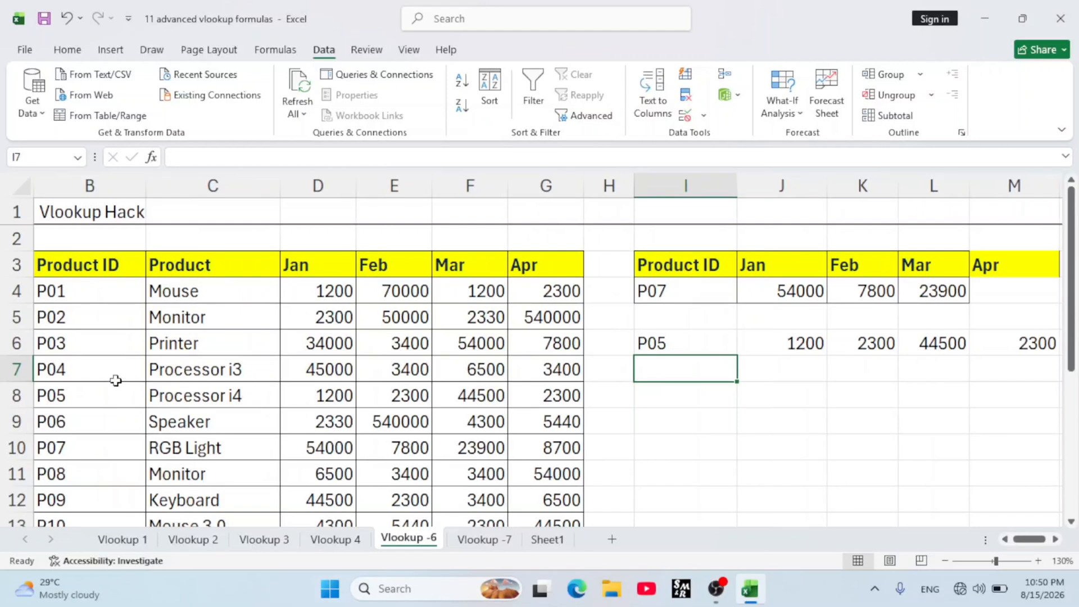
pyautogui.click(326, 397)
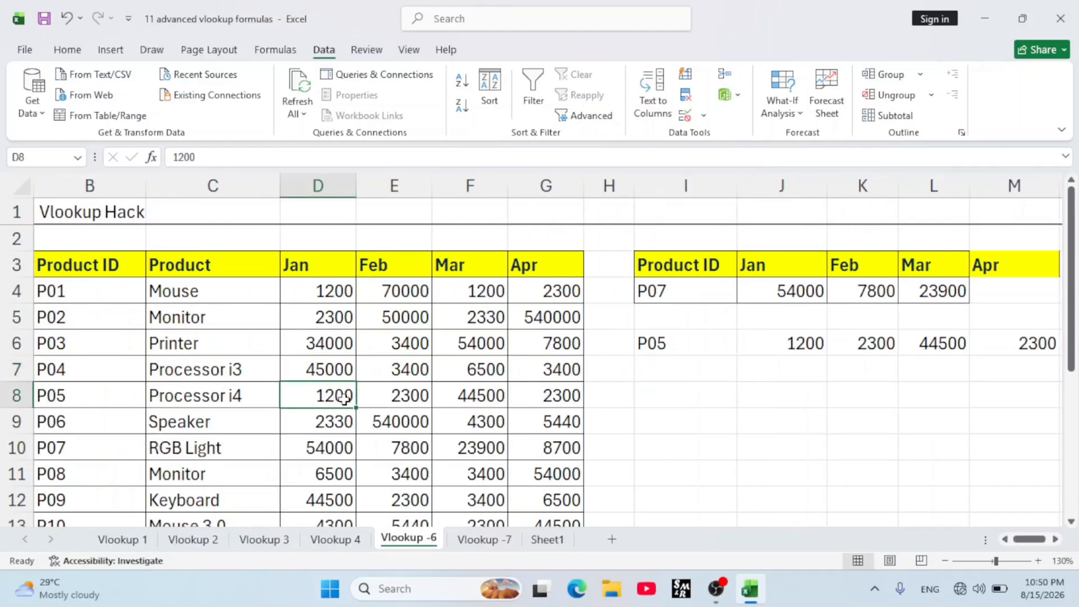
pyautogui.click(391, 400)
pyautogui.click(463, 400)
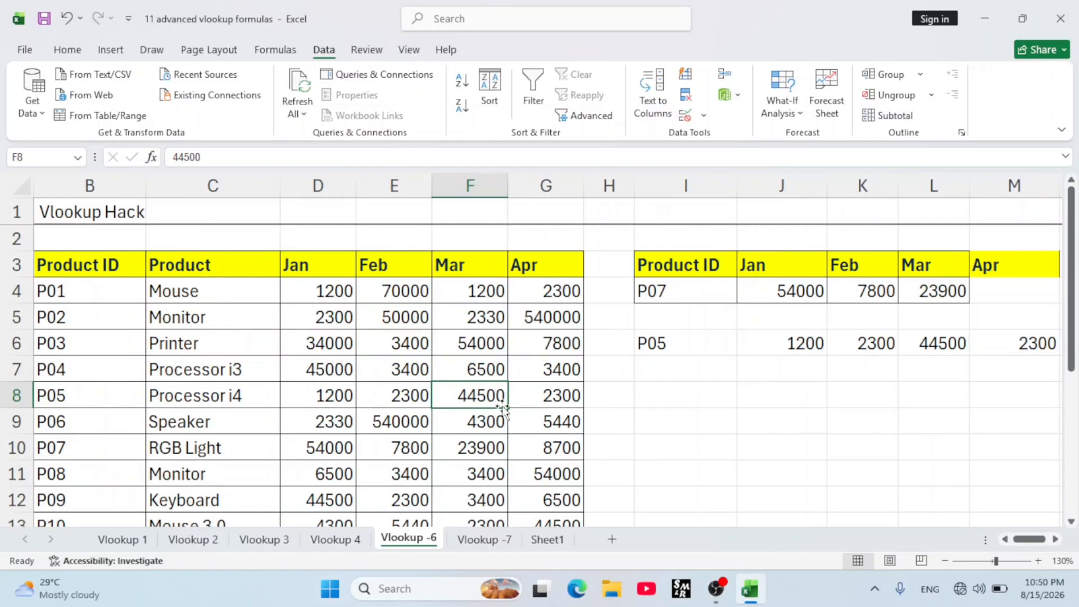
pyautogui.click(534, 404)
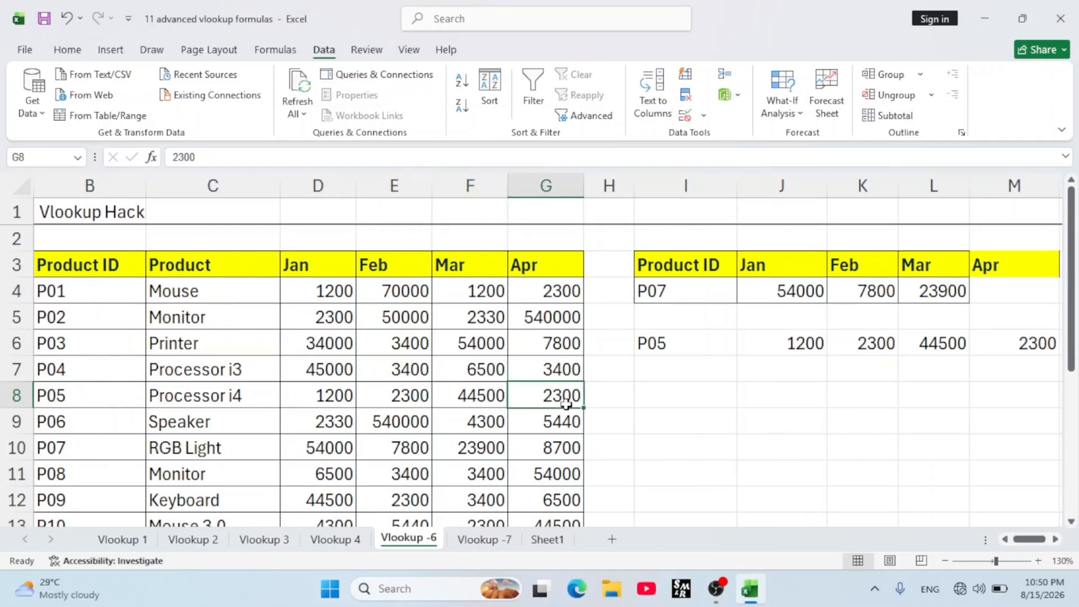
pyautogui.moveTo(55, 393); pyautogui.dragTo(556, 400)
pyautogui.click(598, 440)
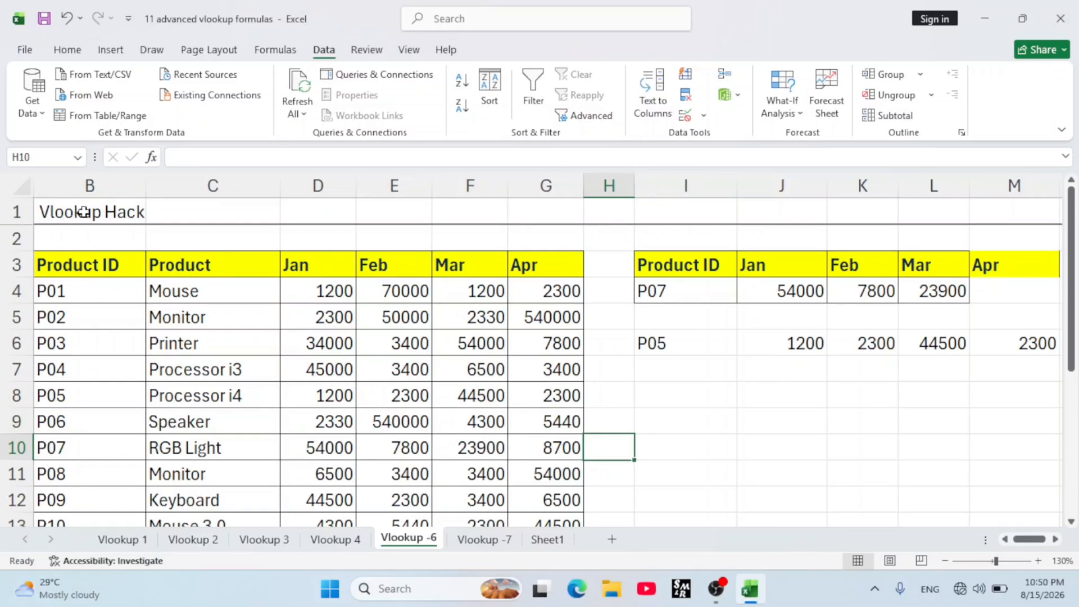
# - Switch to the Vlookup -7 sheet and examine product P01's Jan to Apr sales in D4:G4
pyautogui.click(484, 540)
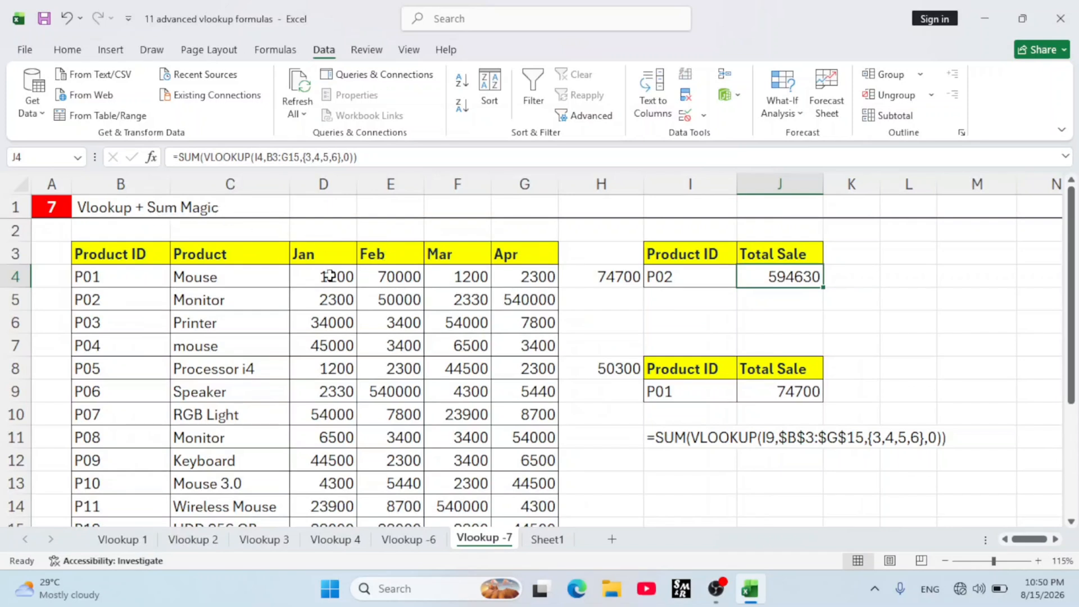
pyautogui.click(118, 283)
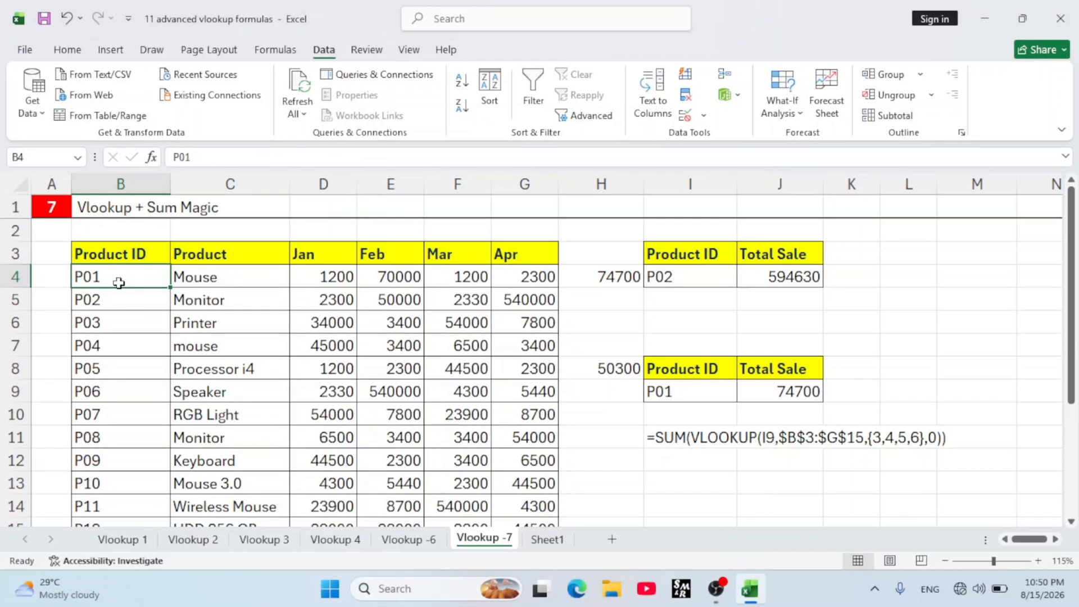
pyautogui.click(313, 284)
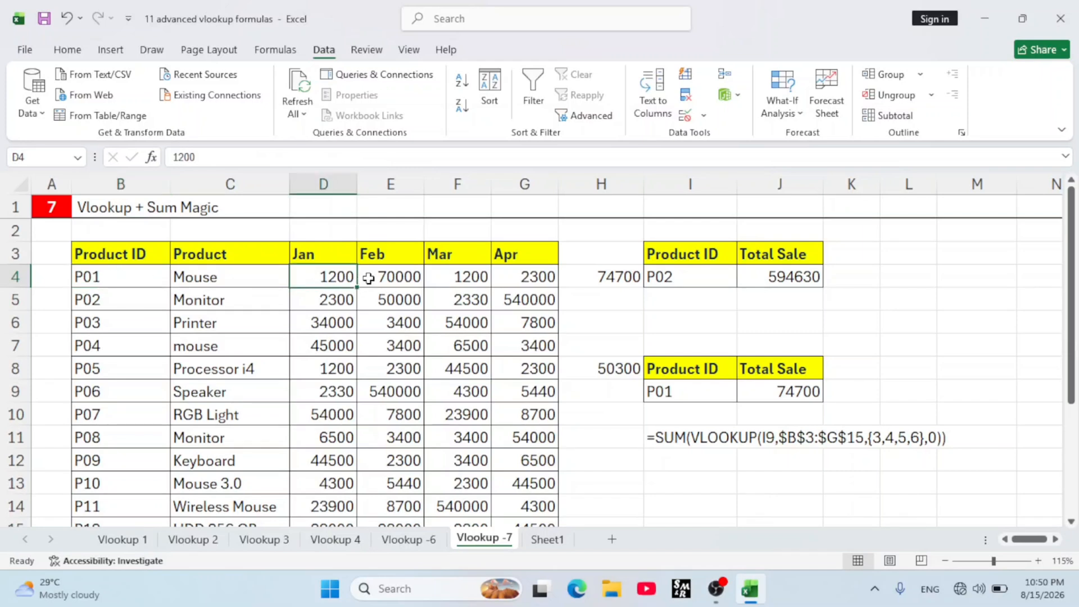
pyautogui.click(388, 278)
pyautogui.click(440, 280)
pyautogui.click(528, 285)
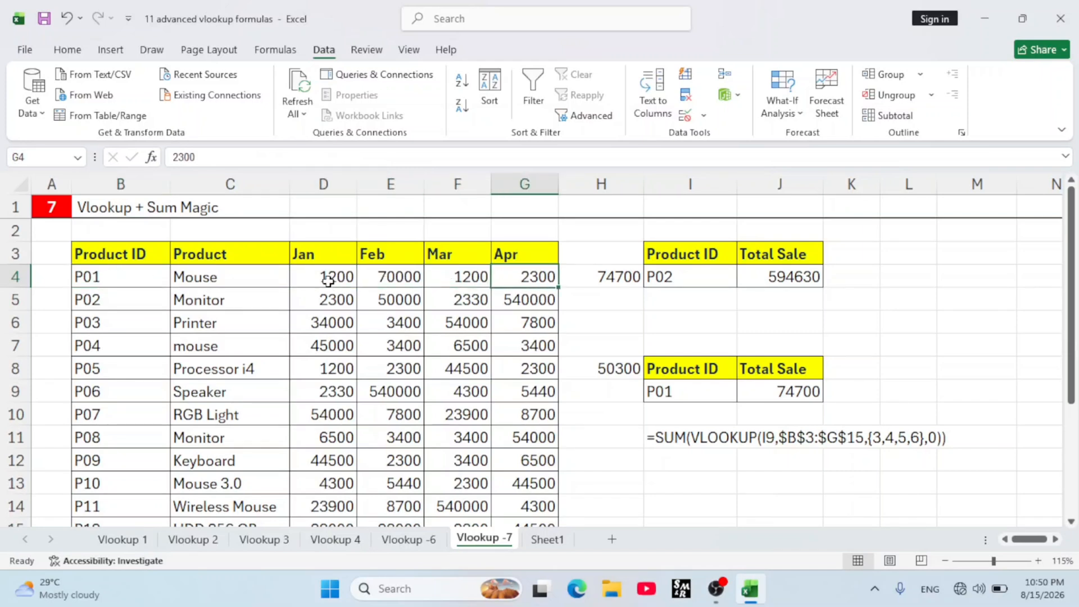
pyautogui.moveTo(328, 280); pyautogui.dragTo(523, 277)
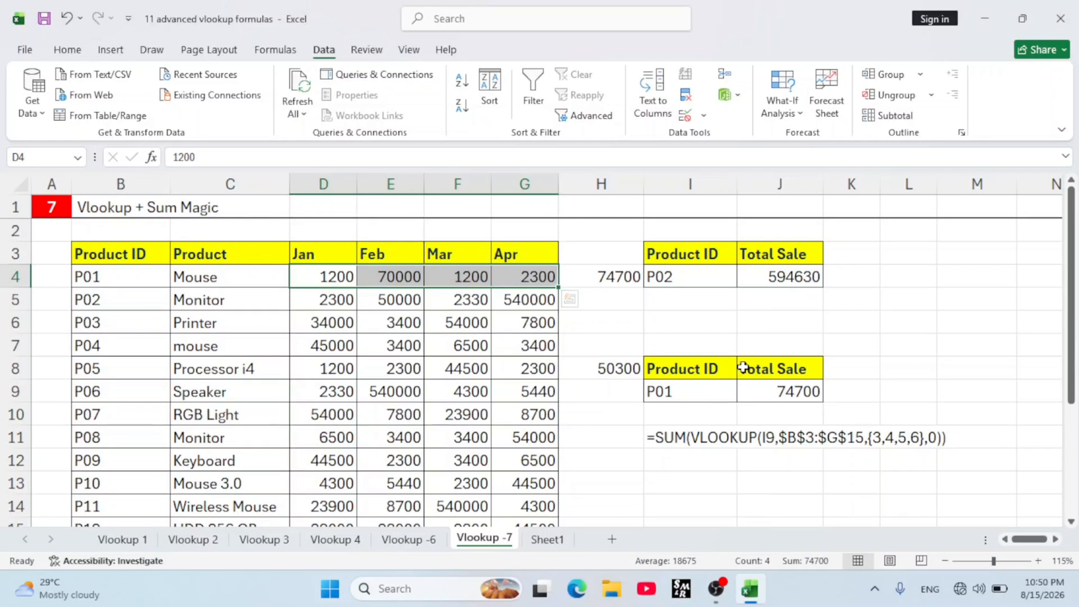
pyautogui.click(364, 277)
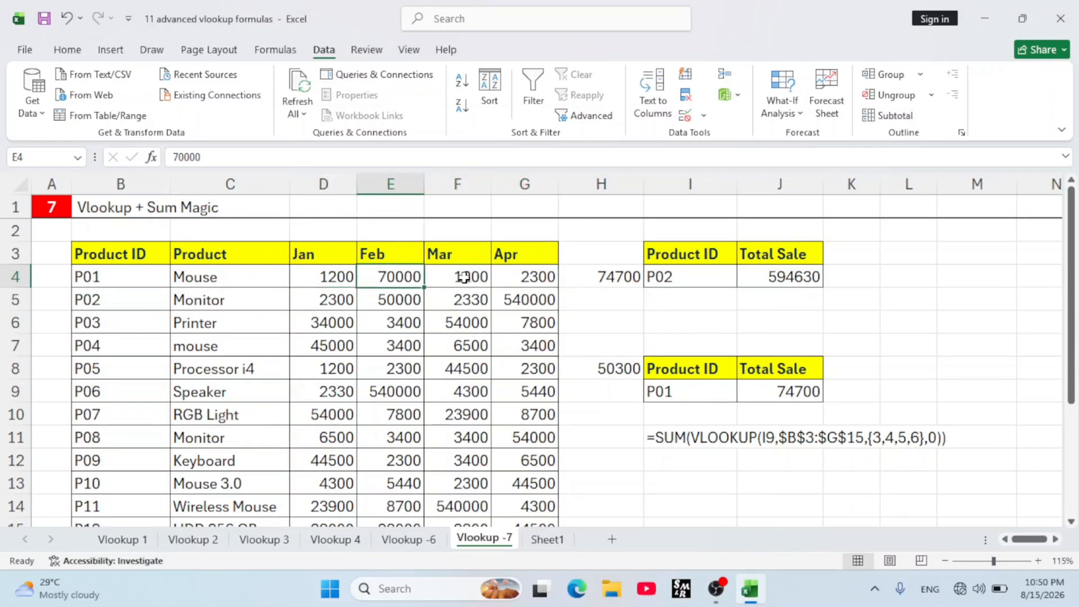
# - Clear H4 and re-enter the P01 total there as =SUM(D4:G4)
pyautogui.click(598, 279)
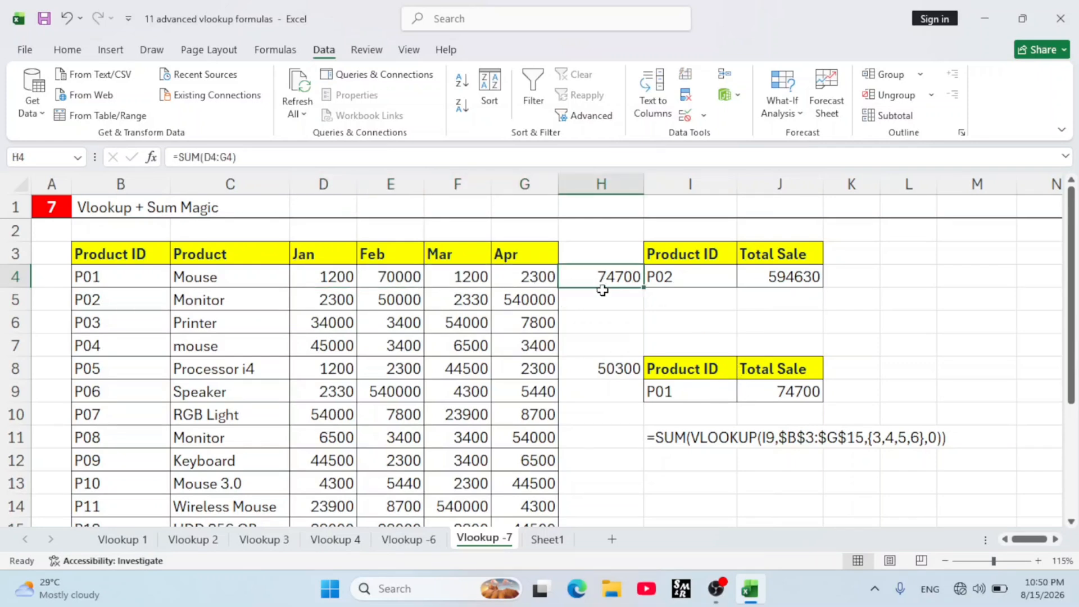
pyautogui.press('Delete')
pyautogui.write('=')
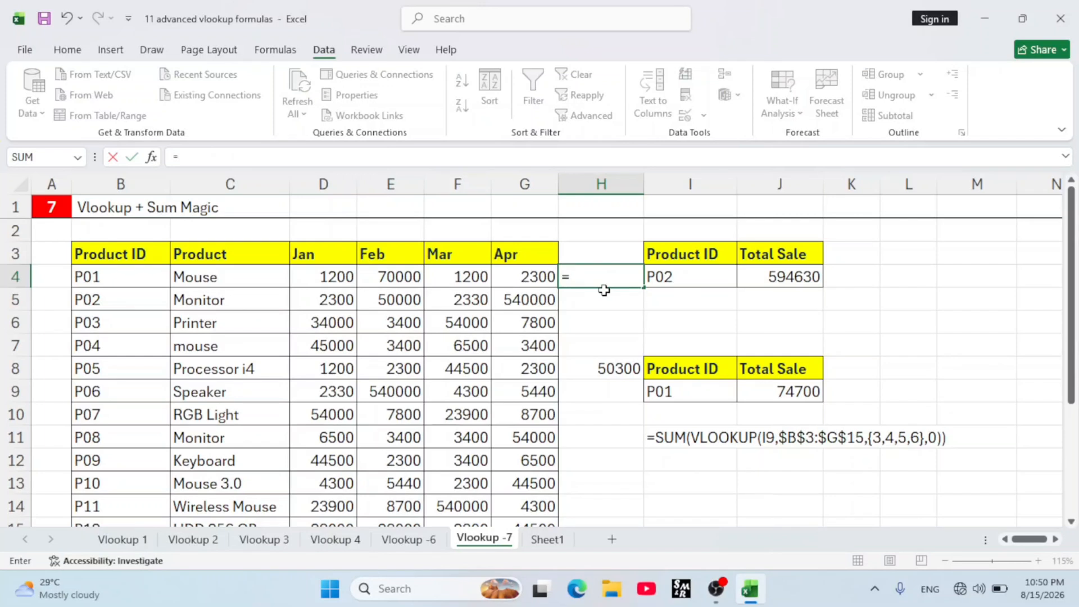
pyautogui.write('sum')
pyautogui.press('Tab')
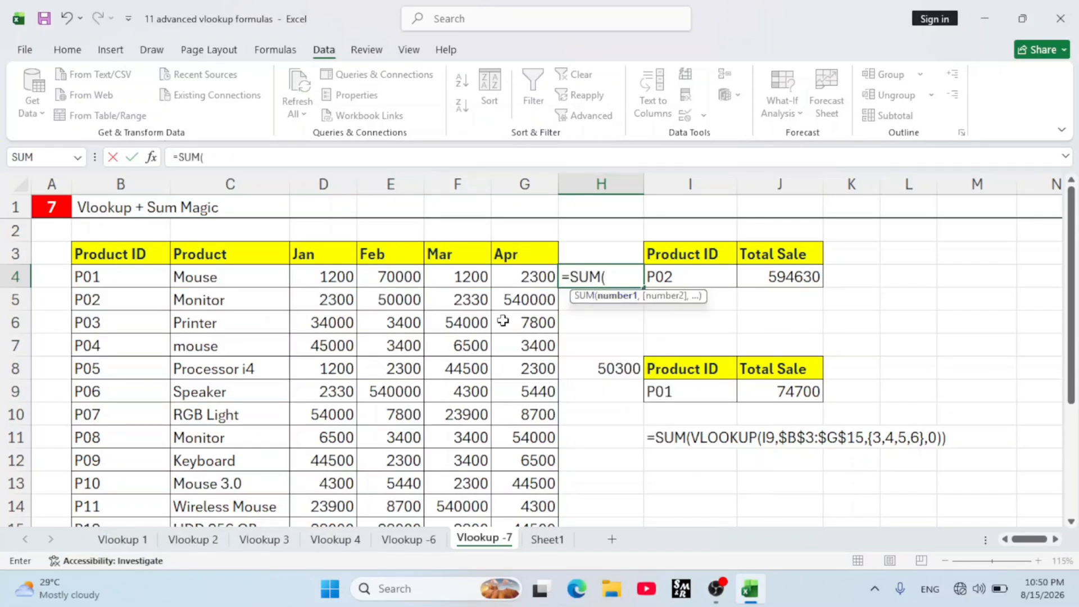
pyautogui.moveTo(332, 280); pyautogui.dragTo(513, 279)
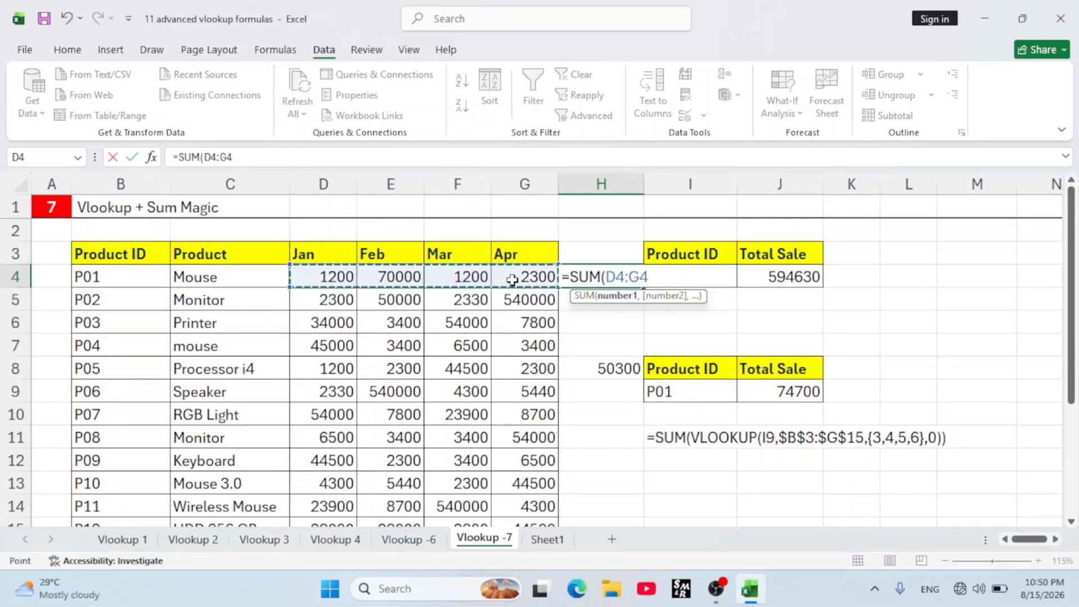
pyautogui.press('Return')
pyautogui.click(599, 274)
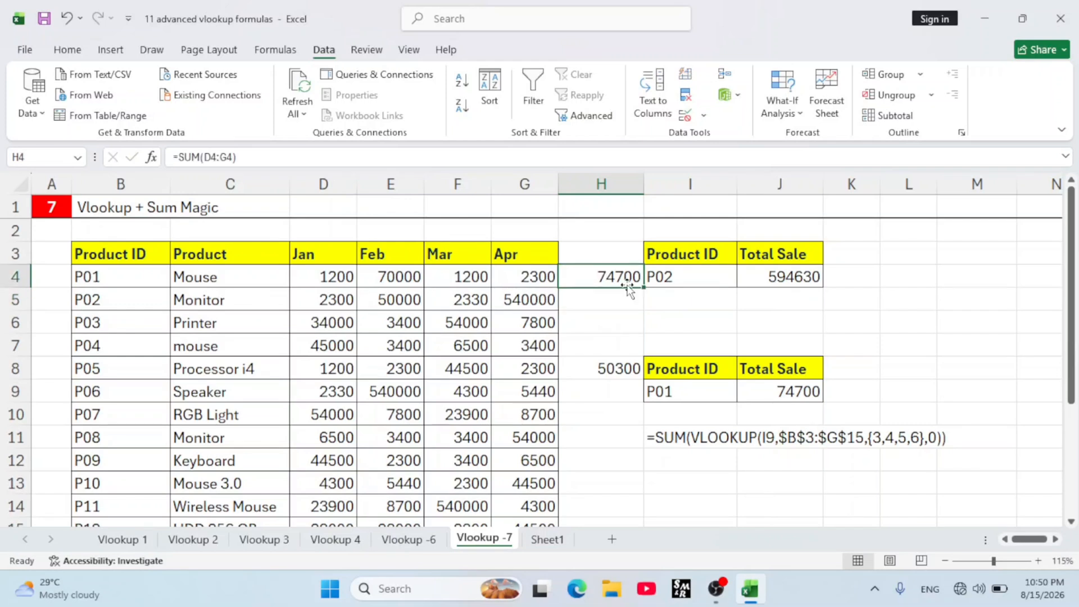
# - Examine the Total Sale formula in J9, its product ID in I9 and the P01 January value in D4
pyautogui.click(783, 388)
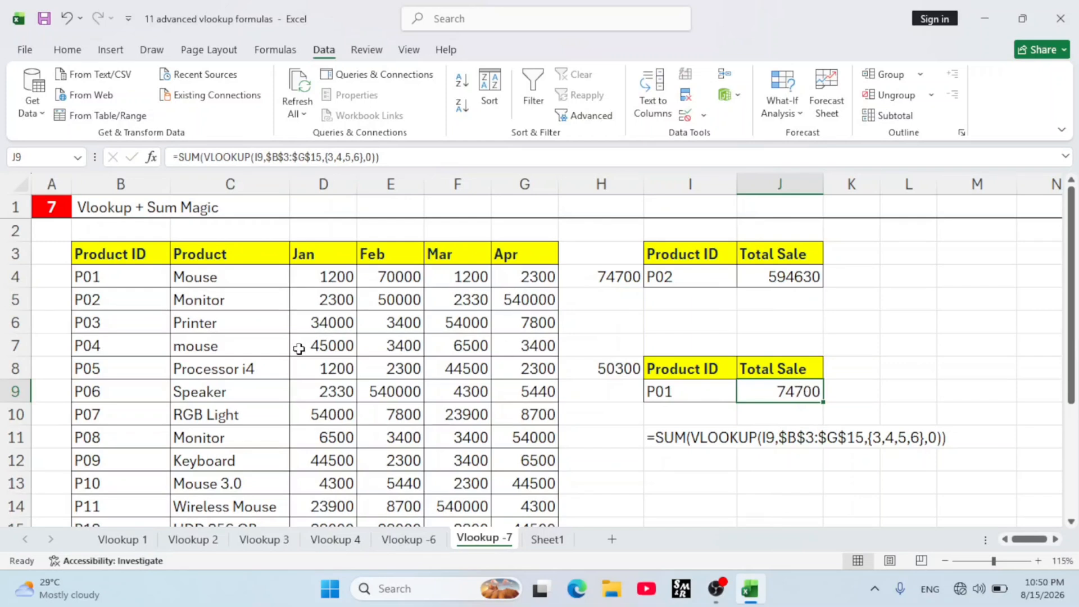
pyautogui.click(689, 395)
pyautogui.click(787, 402)
pyautogui.click(347, 285)
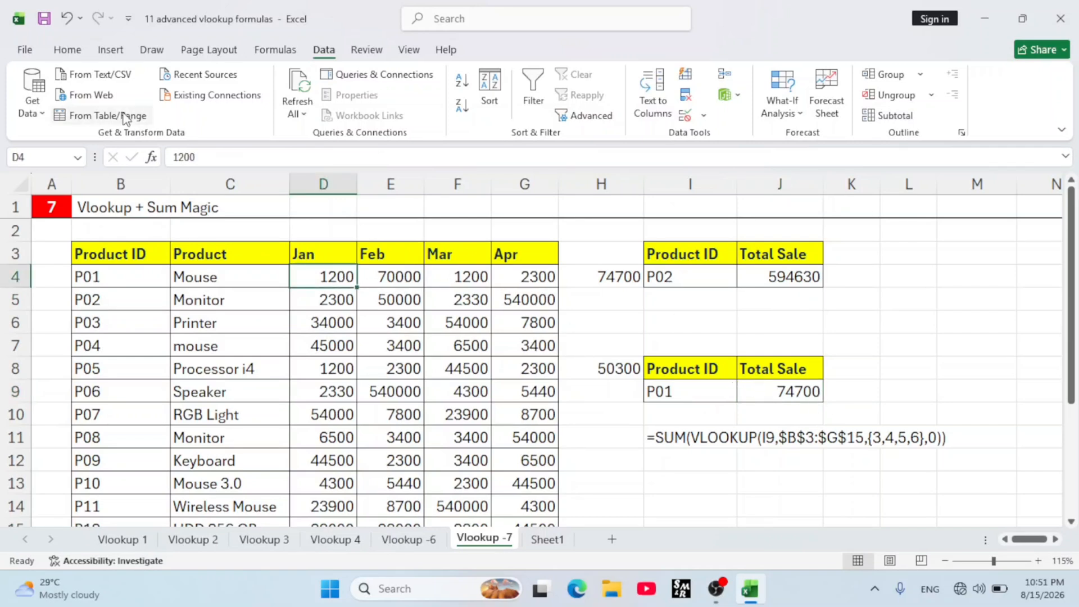
pyautogui.click(882, 387)
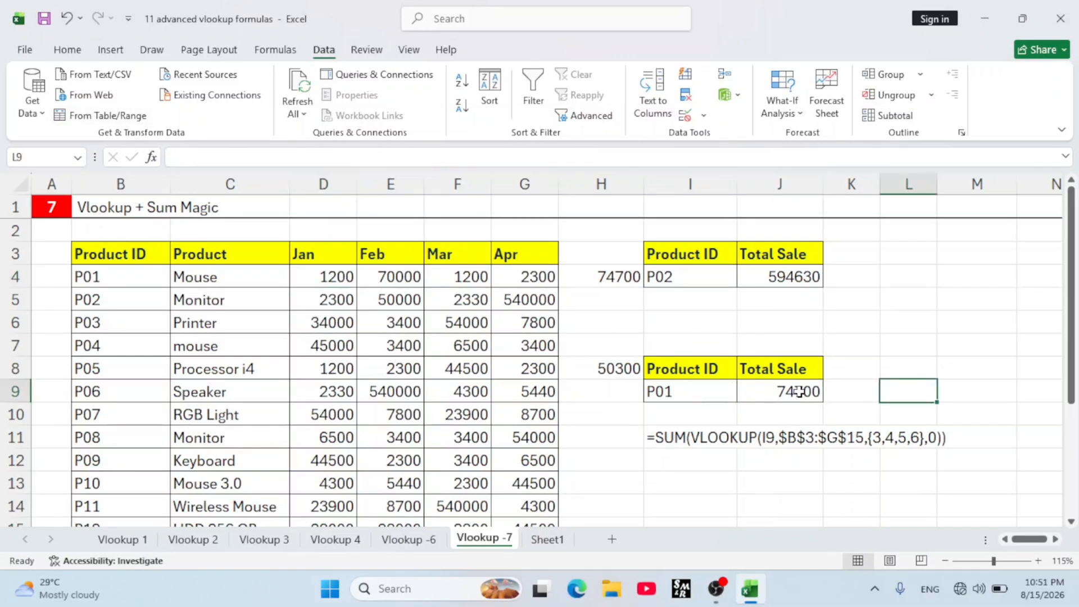
# - Clear the Total Sale formula in J9 and start a VLOOKUP there with I9 as the lookup value
pyautogui.click(791, 393)
pyautogui.press('Delete')
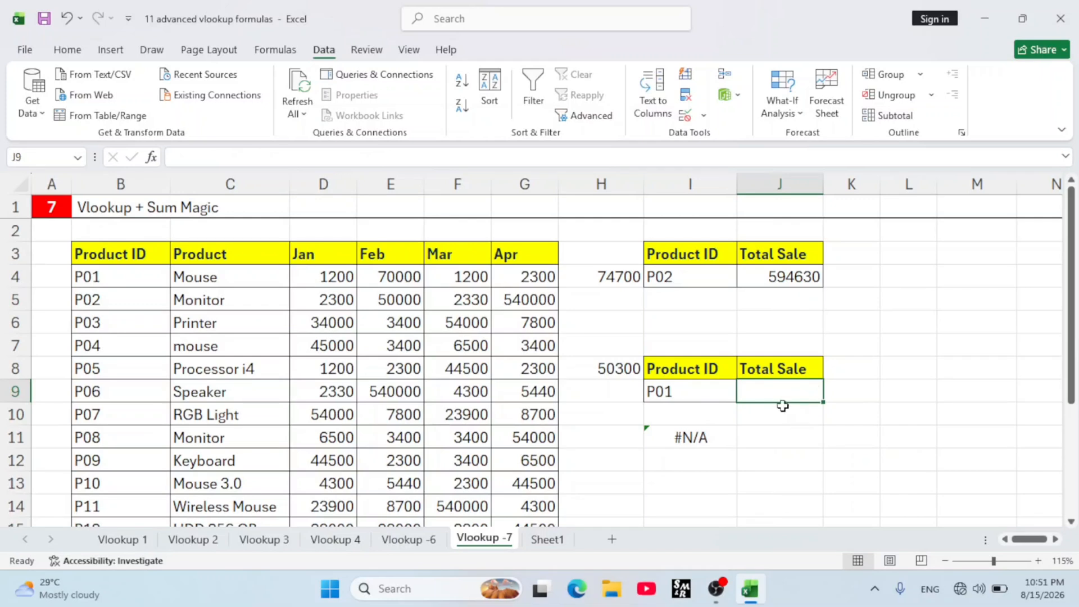
pyautogui.write('=')
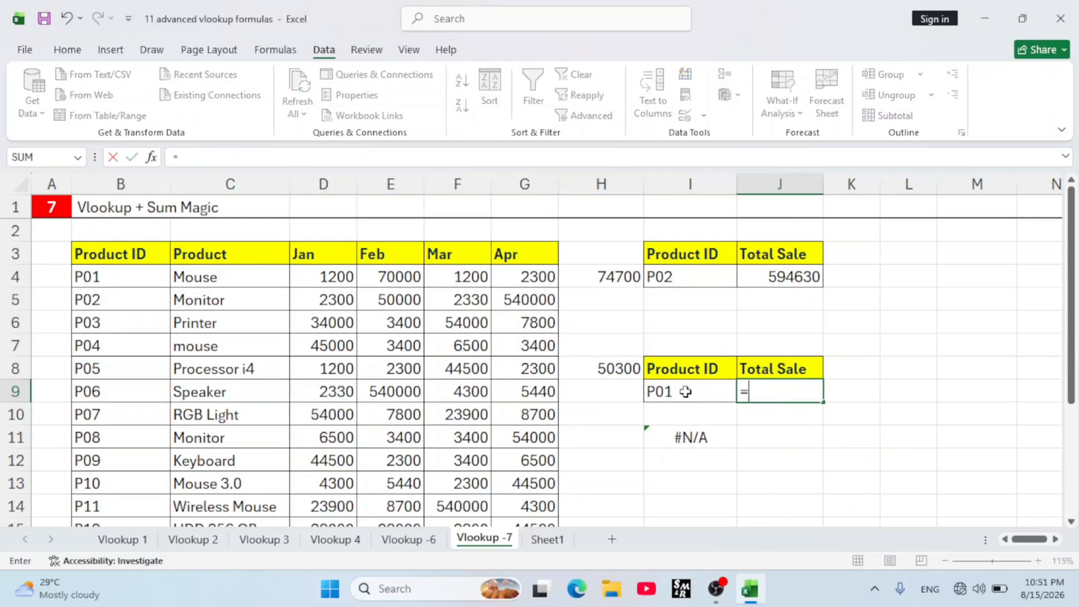
pyautogui.write('vlo')
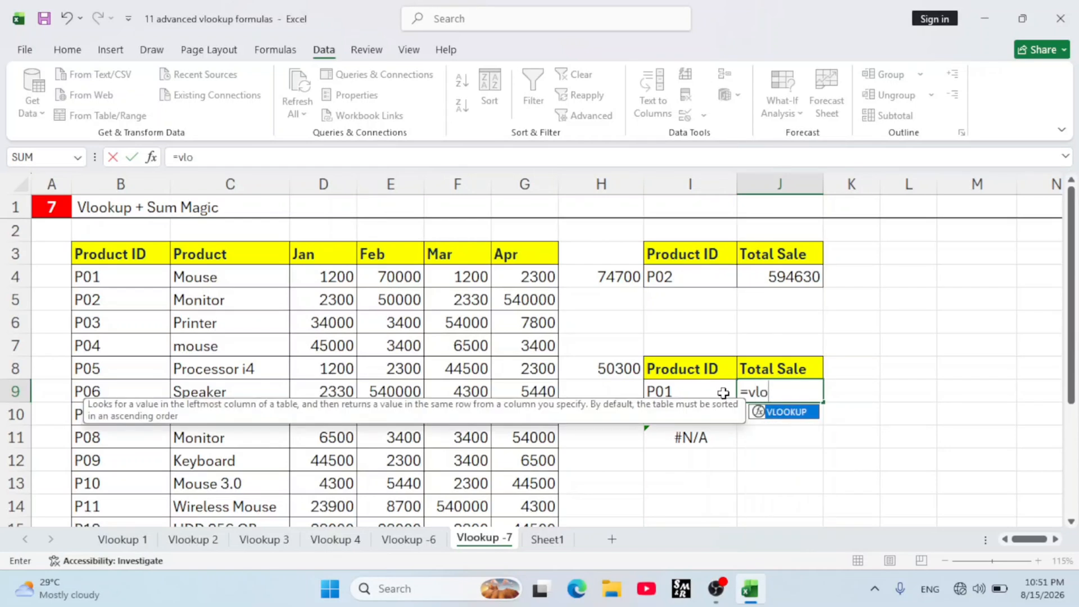
pyautogui.press('Tab')
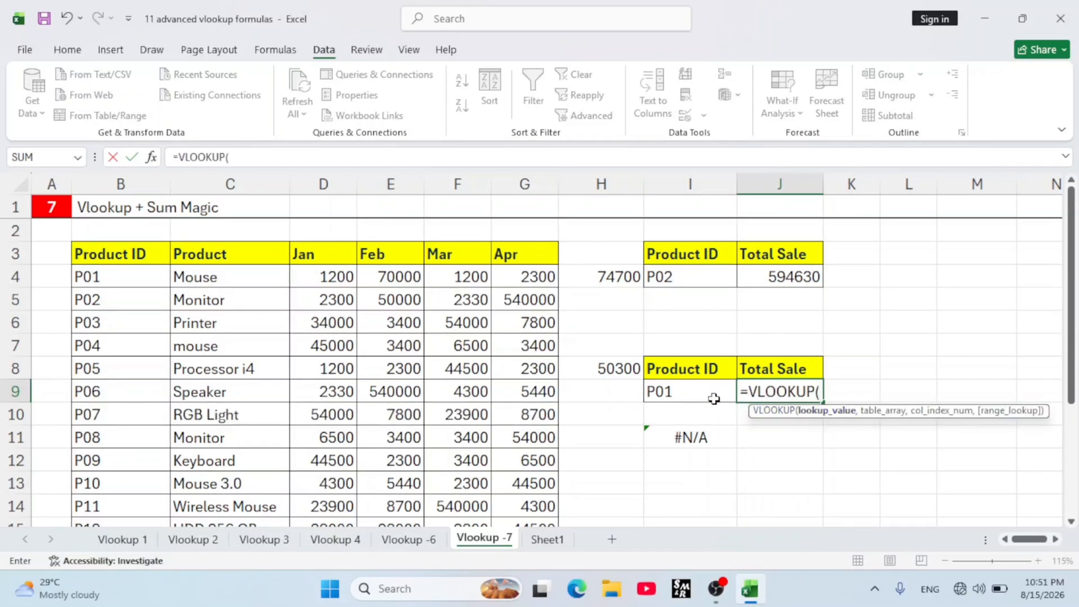
pyautogui.click(713, 398)
pyautogui.write(',')
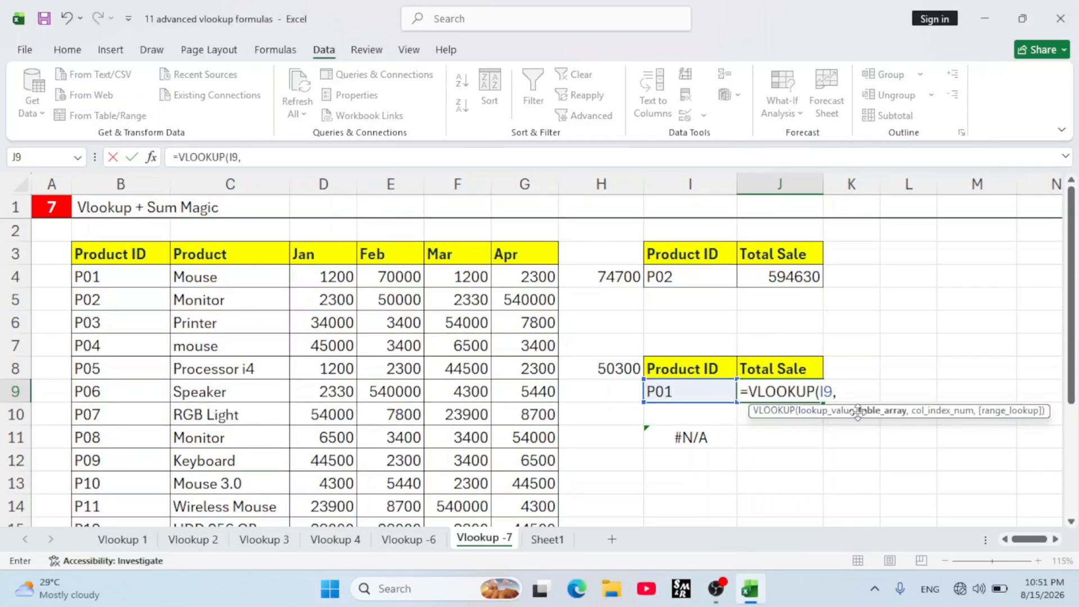
# - Complete the J9 VLOOKUP with table range B3:G15, column indexes {3,4,5,6} and 0 for exact match
pyautogui.moveTo(90, 253); pyautogui.dragTo(527, 461)
pyautogui.scroll(1, 527, 455)
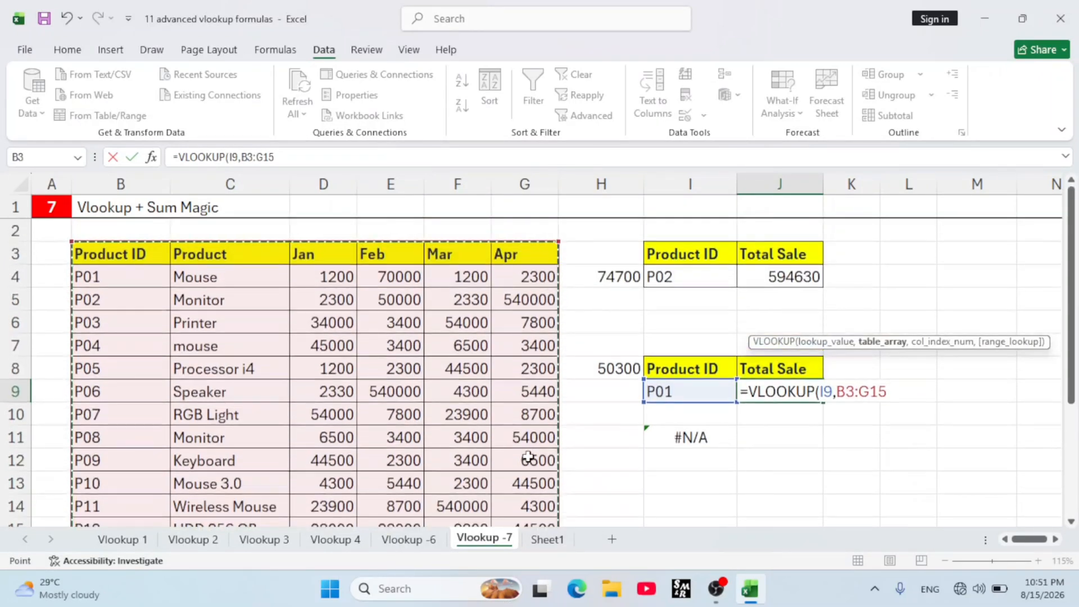
pyautogui.write(',{3')
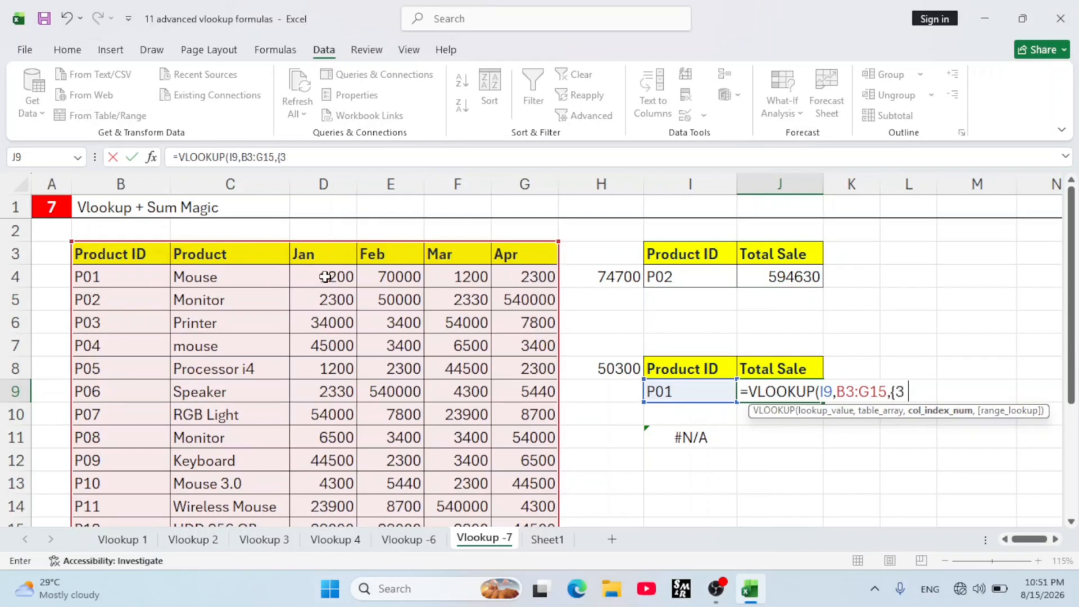
pyautogui.write(',4,5,6')
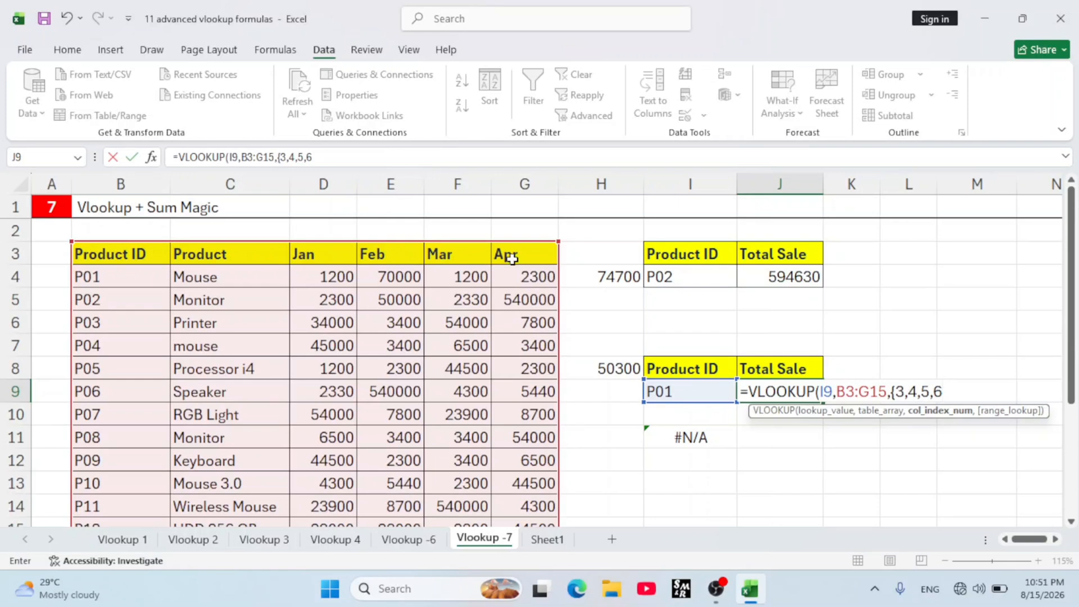
pyautogui.write('},')
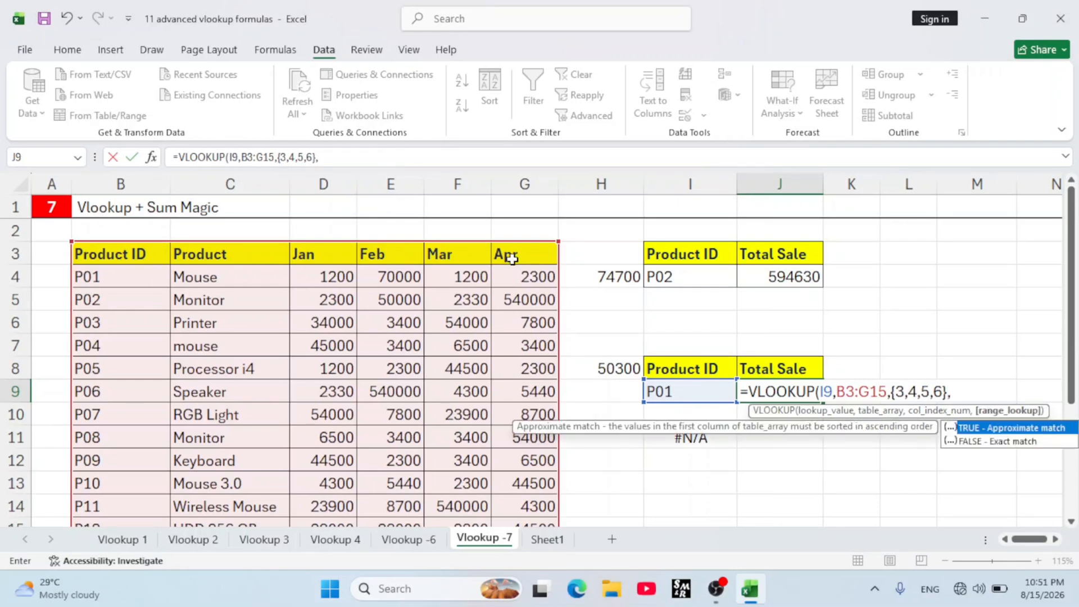
pyautogui.write('0)')
pyautogui.press('Return')
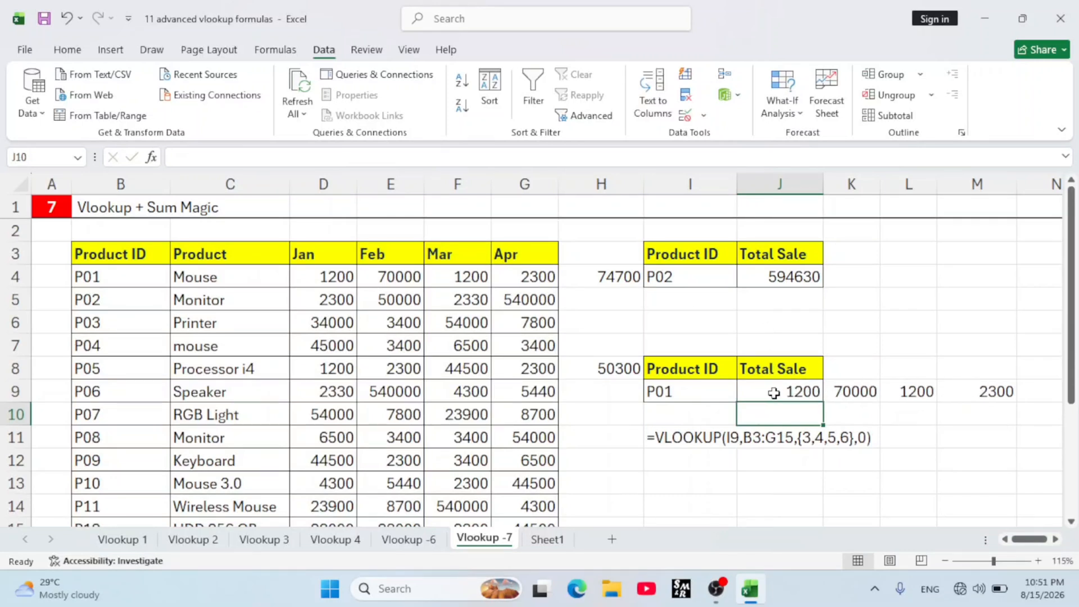
# - Wrap the J9 lookup in SUM so it reads =SUM(VLOOKUP(I9,B3:G15,{3,4,5,6},0))
pyautogui.doubleClick(773, 392)
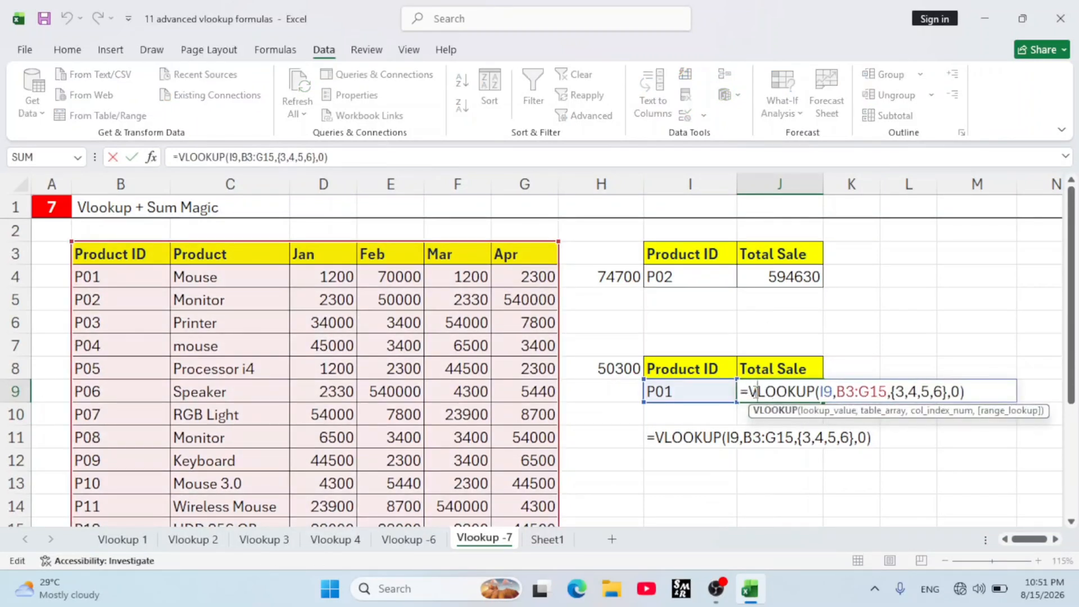
pyautogui.click(749, 392)
pyautogui.write('sum')
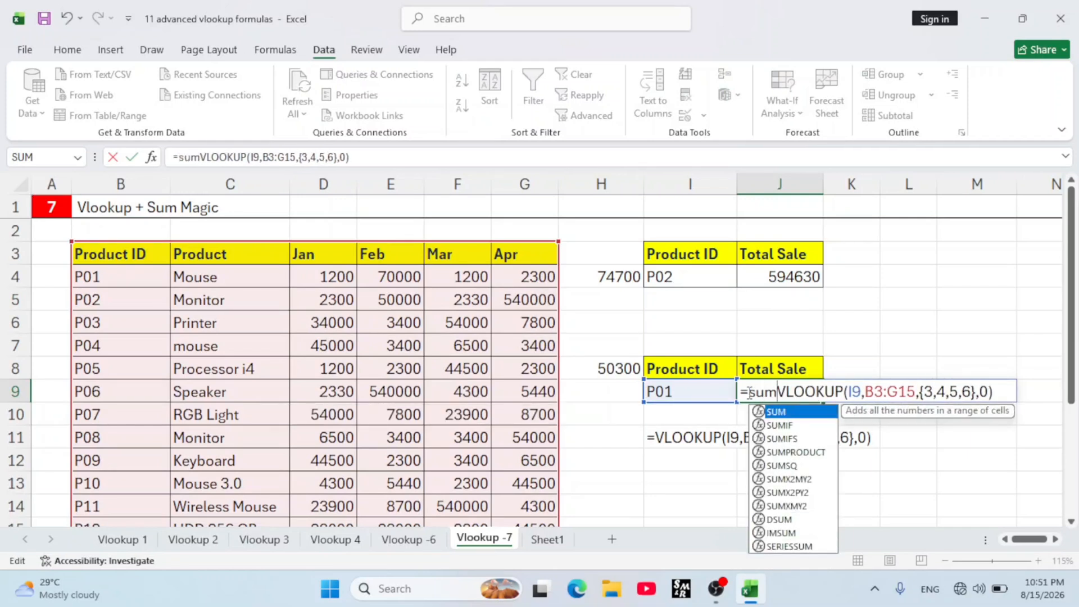
pyautogui.press('Tab')
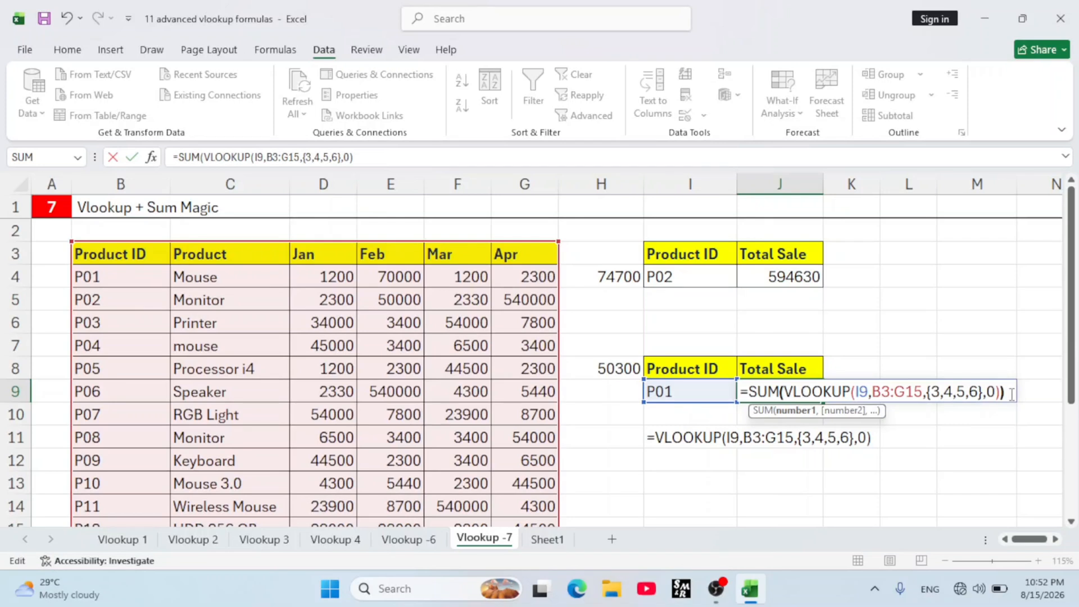
pyautogui.press('Return')
pyautogui.click(775, 392)
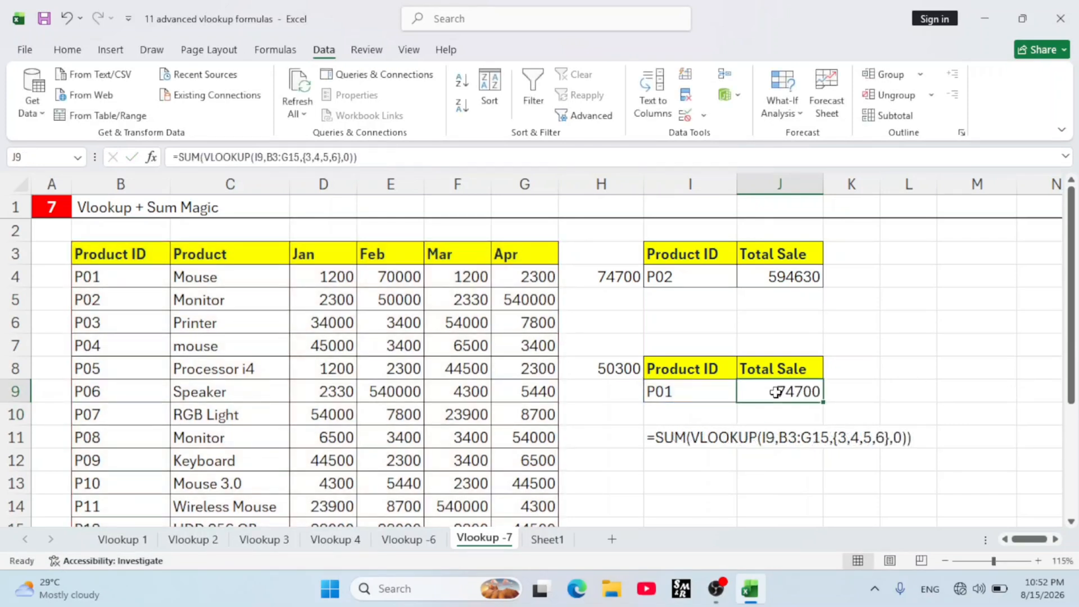
# - Change the lookup product ID in I9 to P05 and check the total in J9
pyautogui.doubleClick(698, 395)
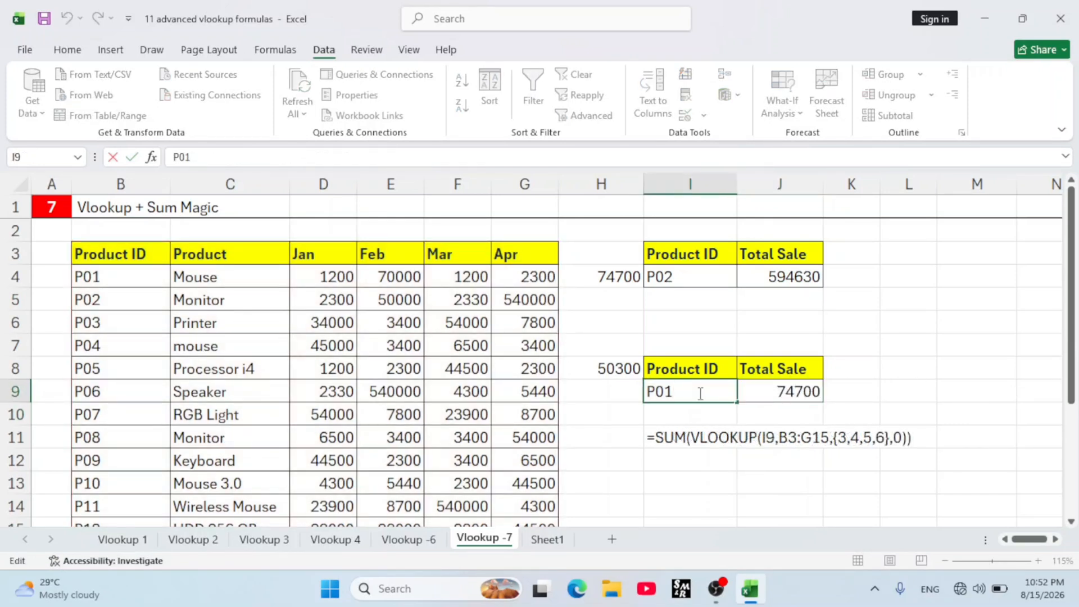
pyautogui.click(807, 392)
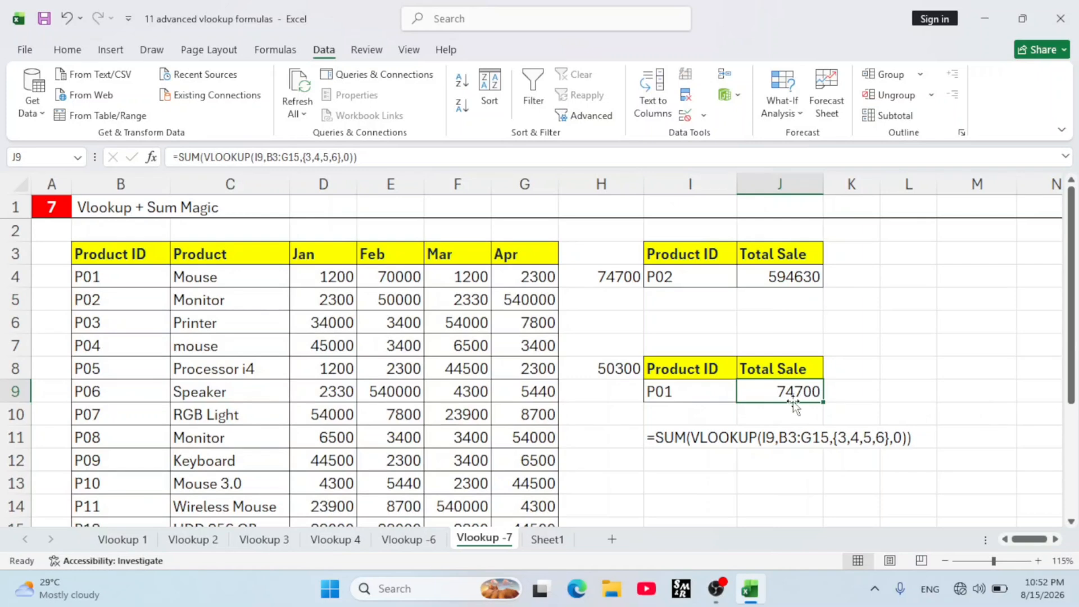
pyautogui.doubleClick(715, 395)
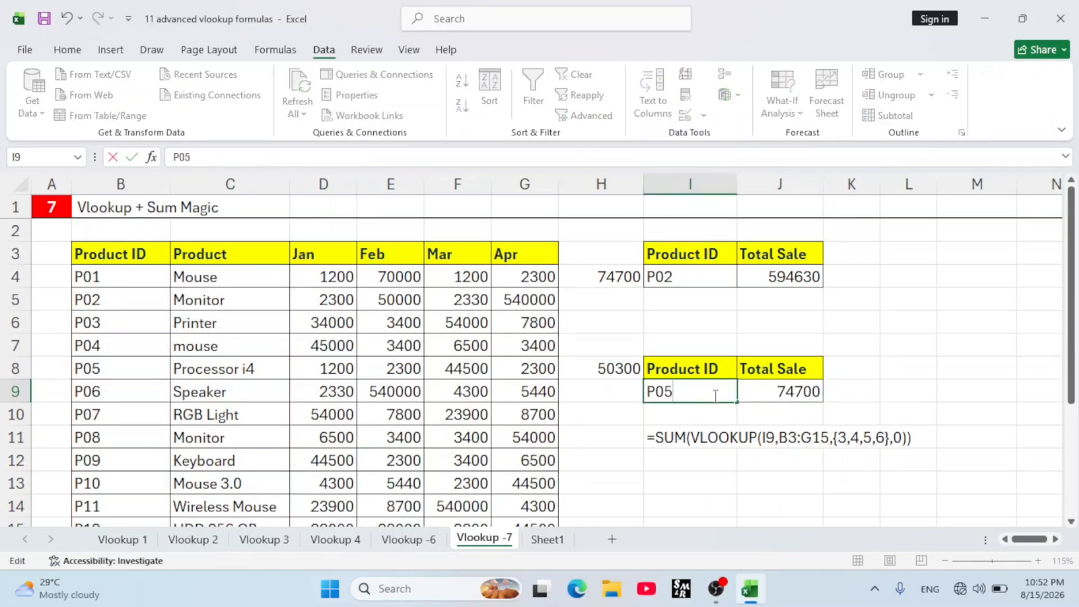
pyautogui.write('5')
pyautogui.press('Return')
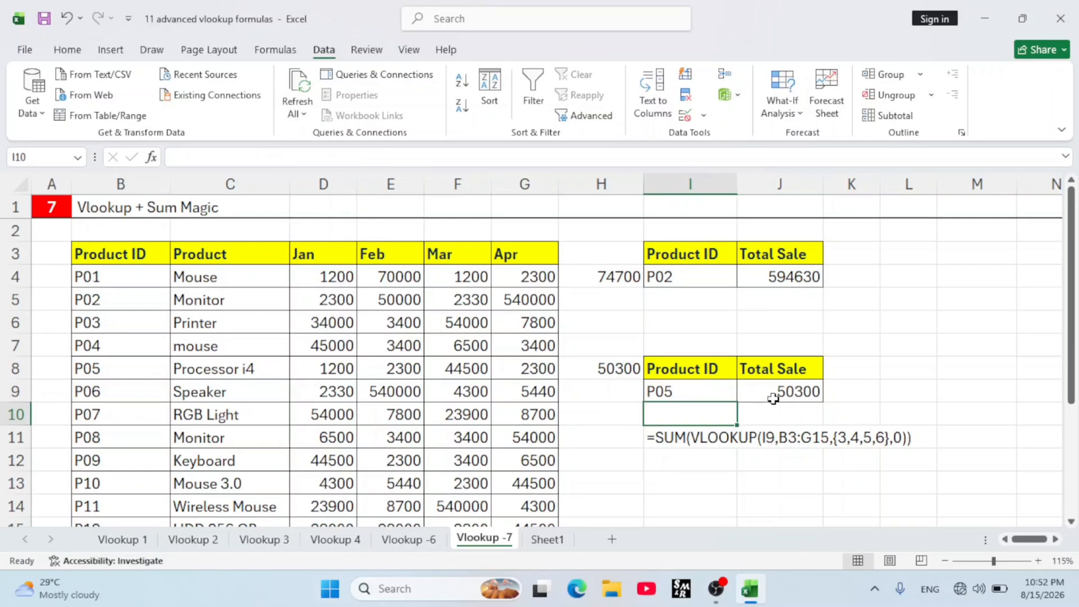
pyautogui.click(798, 394)
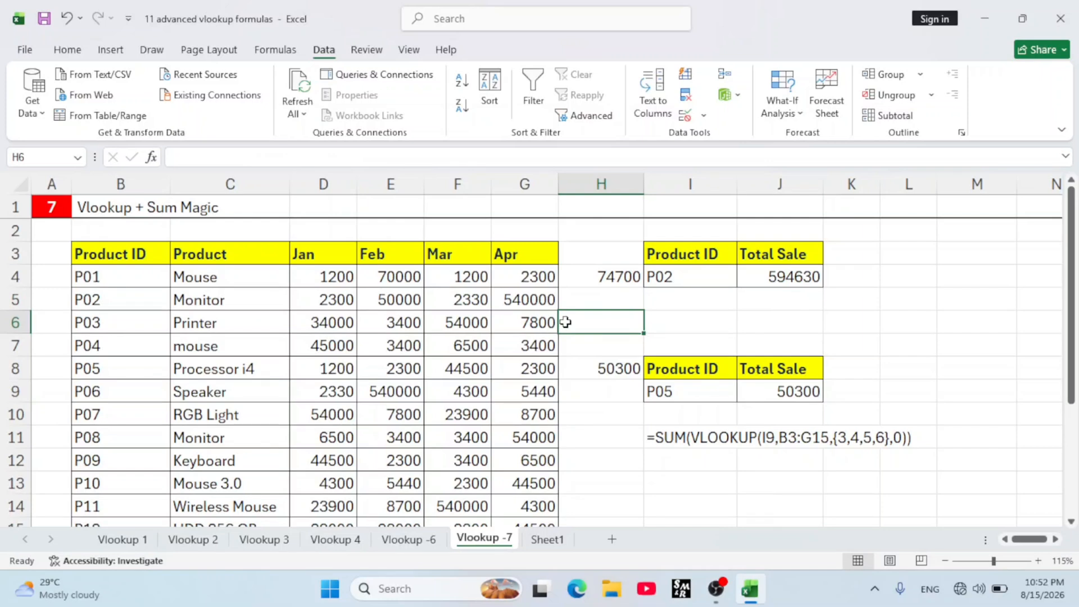
# - Enter =SUM(D6:G6) in H6 as a manual total of product P03's Jan to Apr sales
pyautogui.write('=SUM(')
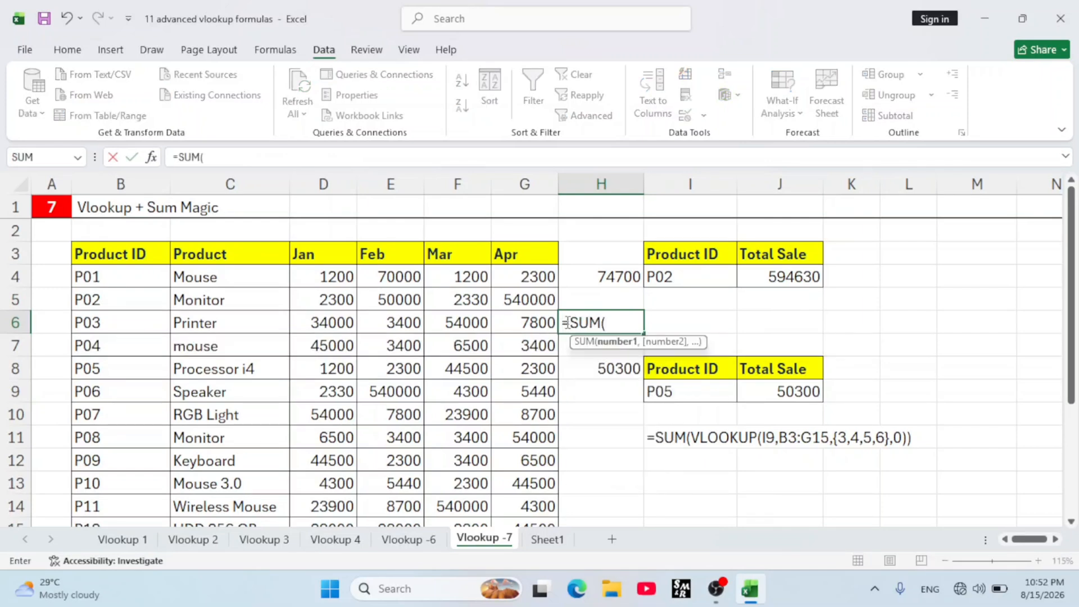
pyautogui.click(315, 320)
pyautogui.moveTo(315, 320); pyautogui.dragTo(520, 322)
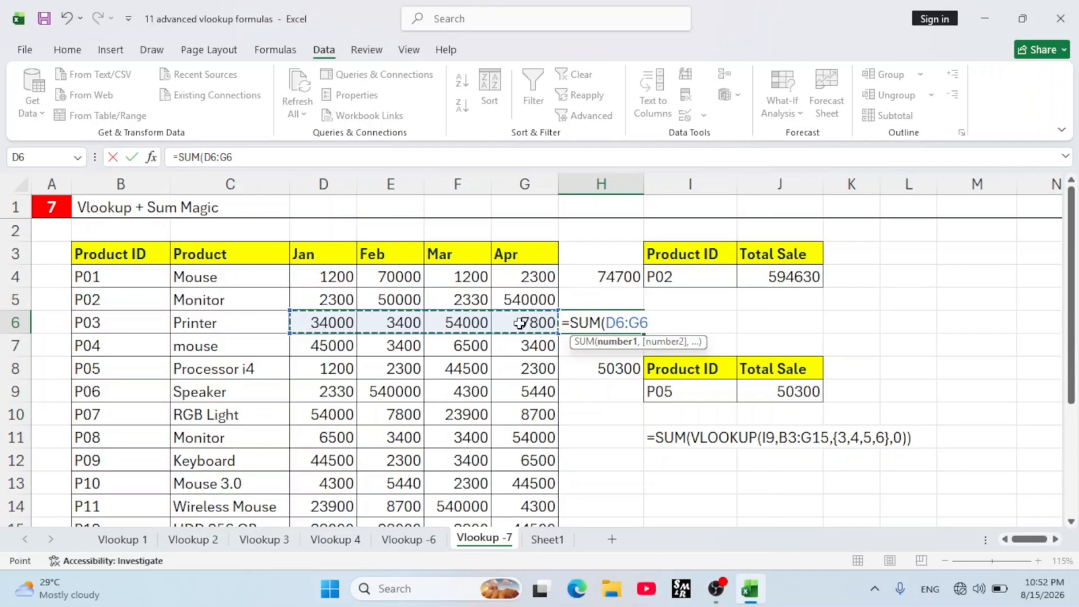
pyautogui.press('Return')
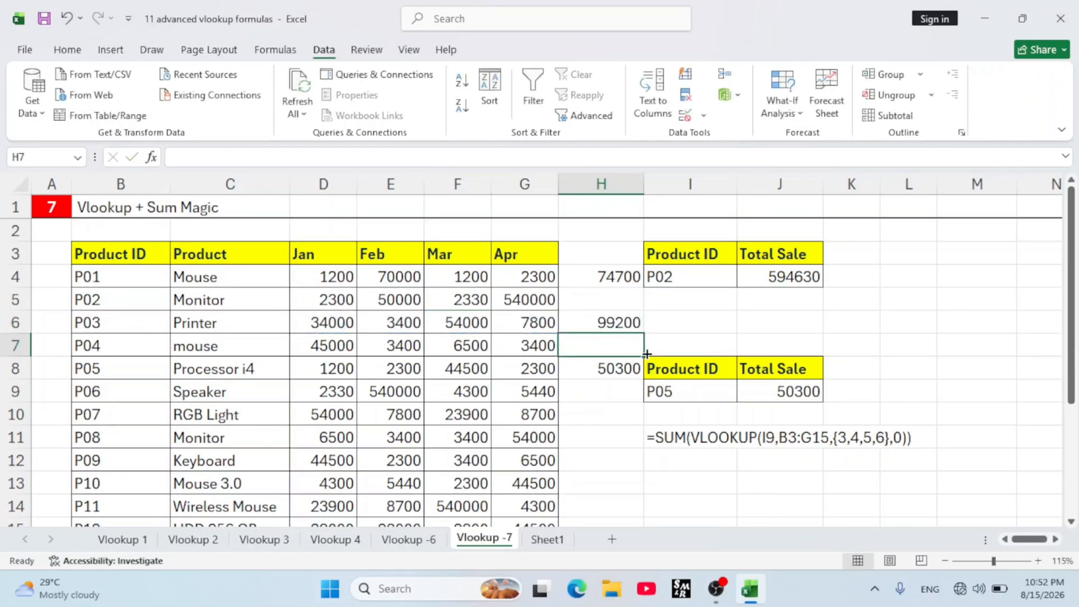
pyautogui.click(614, 371)
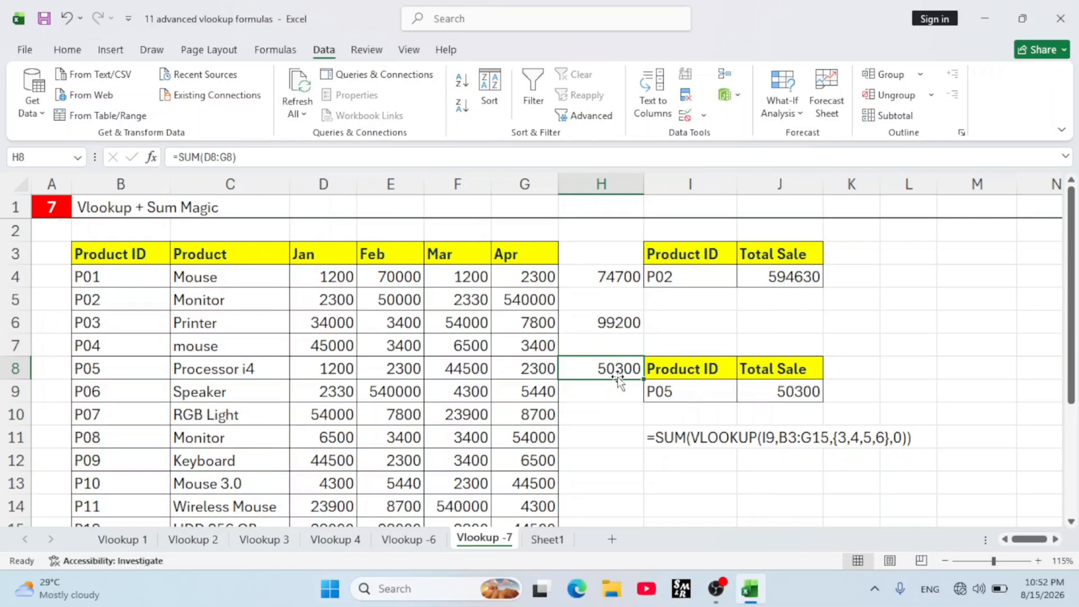
# - Change the lookup product ID in I9 to P03 and check the total in J9
pyautogui.doubleClick(703, 391)
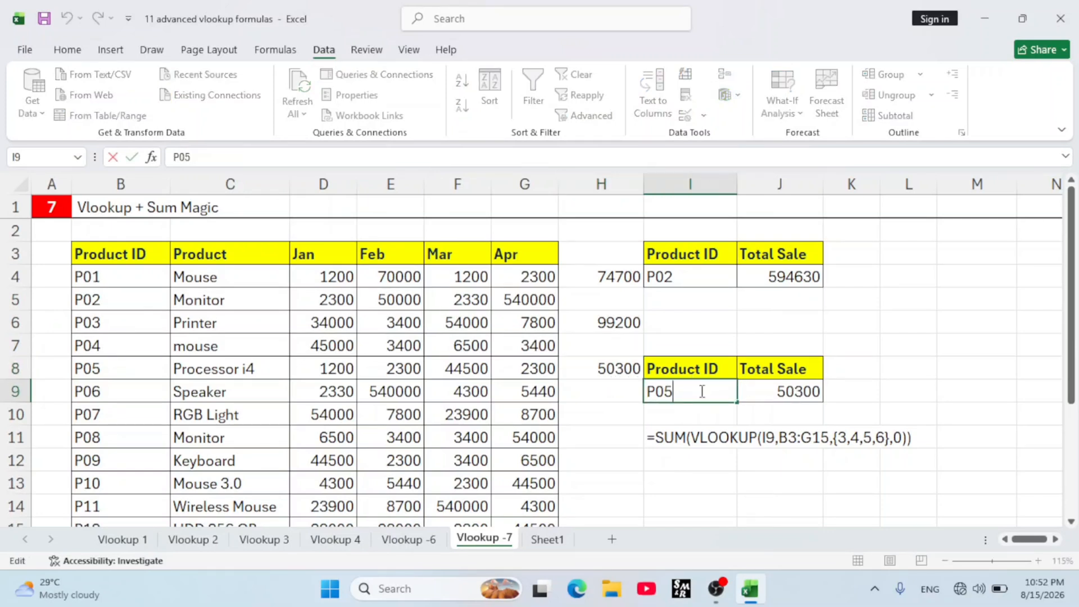
pyautogui.press('BackSpace')
pyautogui.write('3')
pyautogui.press('Return')
pyautogui.click(779, 391)
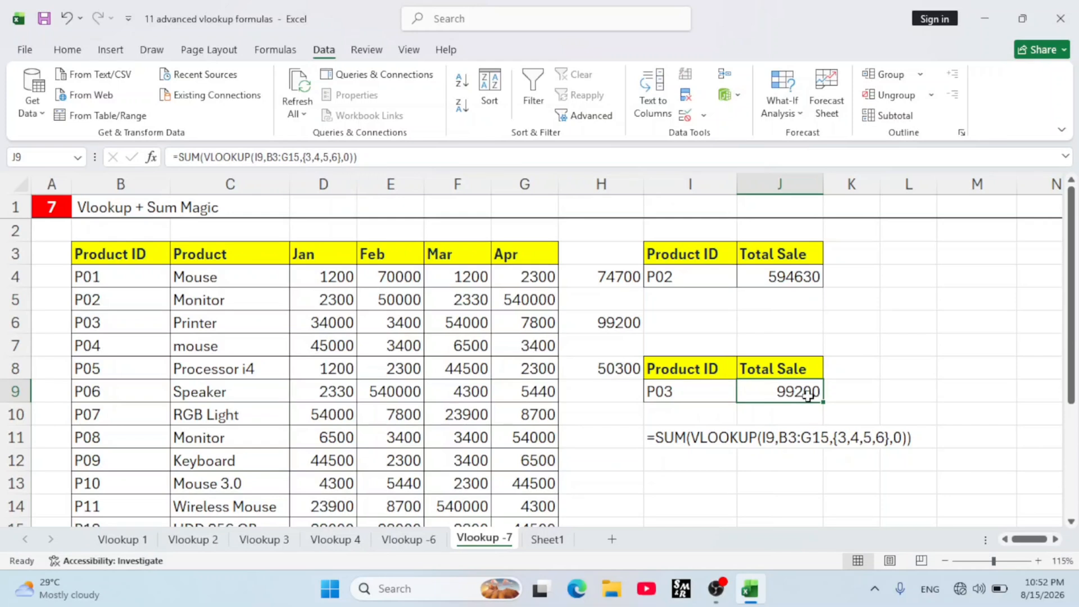
pyautogui.click(831, 419)
# - Clear J9 again and restart its VLOOKUP formula with I9 as the lookup value
pyautogui.click(782, 395)
pyautogui.press('Delete')
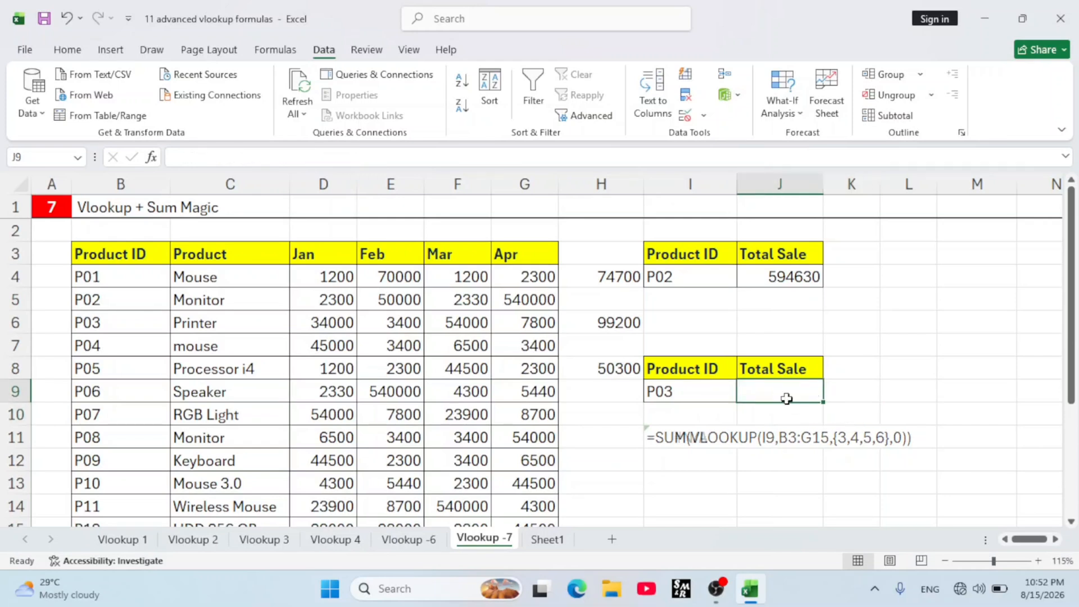
pyautogui.click(790, 434)
pyautogui.click(760, 397)
pyautogui.write('=vloo')
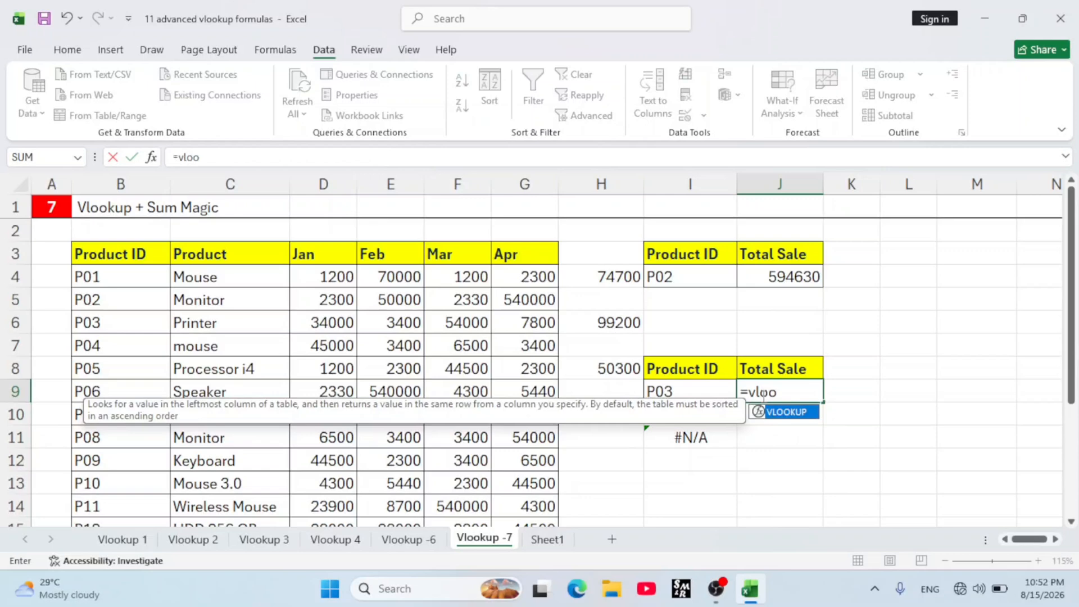
pyautogui.press('Tab')
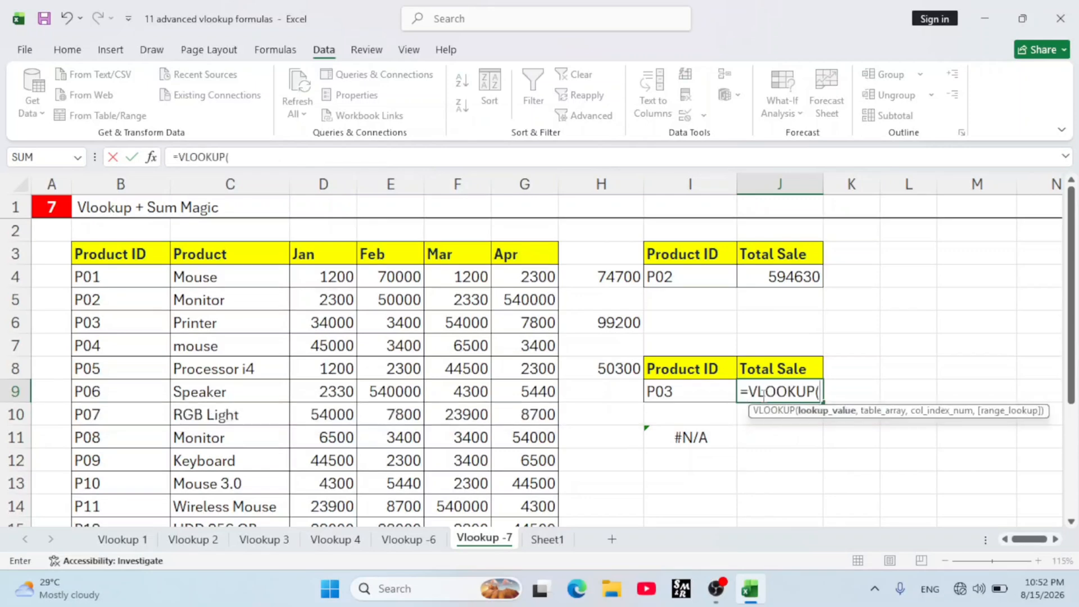
pyautogui.click(696, 387)
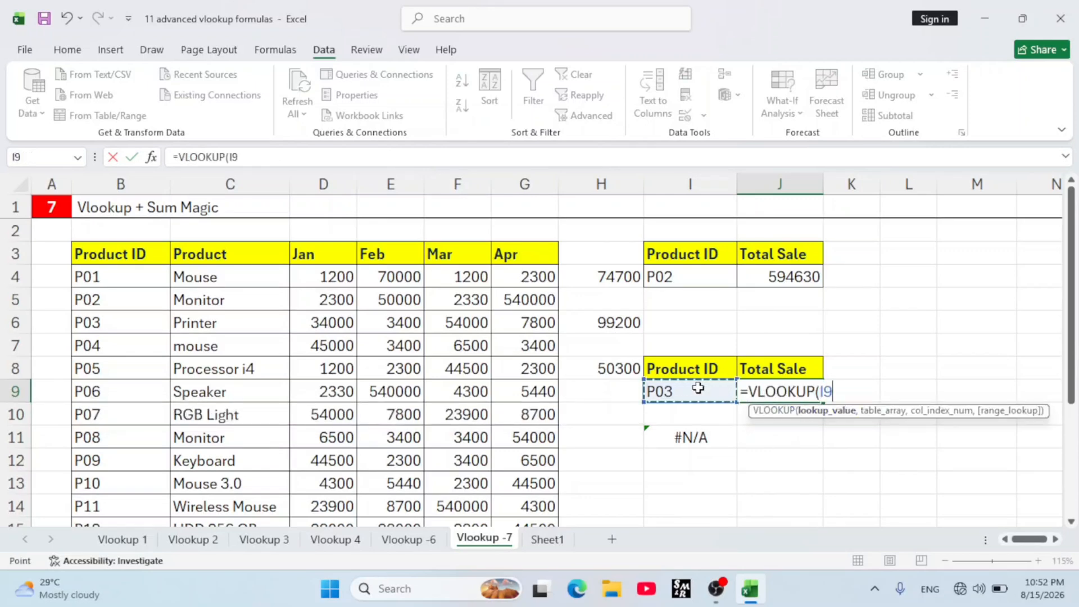
pyautogui.write(',')
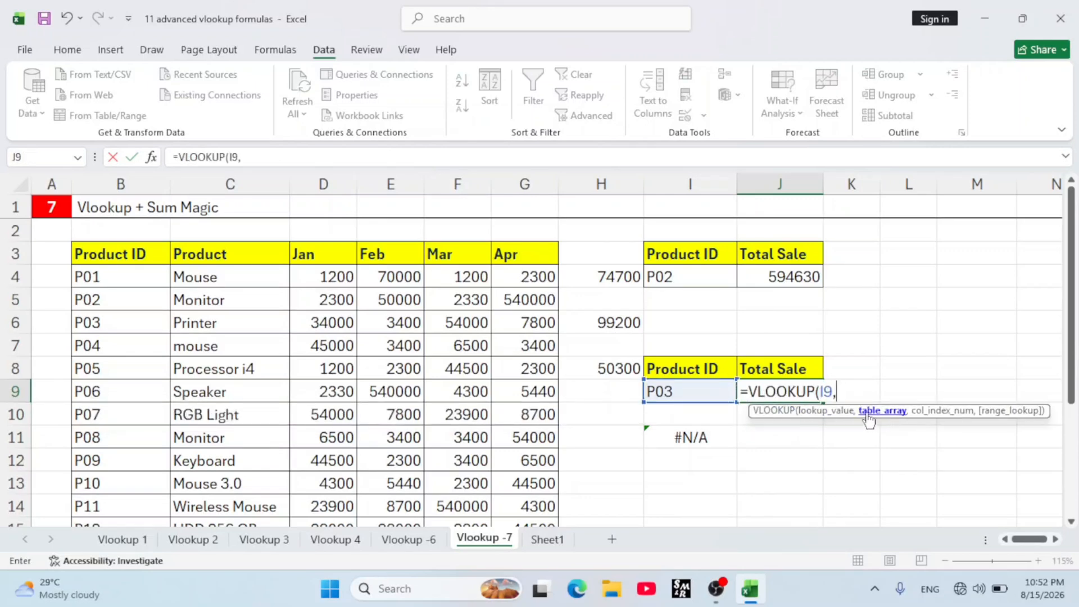
# - Complete J9's VLOOKUP with table range B3:G15, column indexes {3,4,5,6} and 0 for an exact match
pyautogui.moveTo(88, 251); pyautogui.dragTo(530, 476)
pyautogui.write(',')
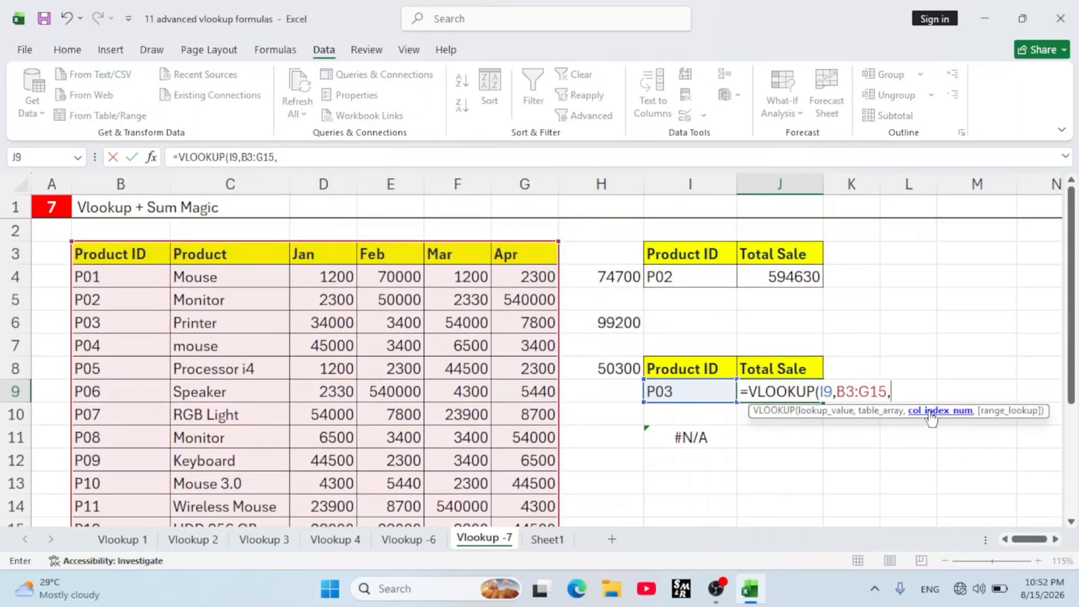
pyautogui.write('{3,4,5')
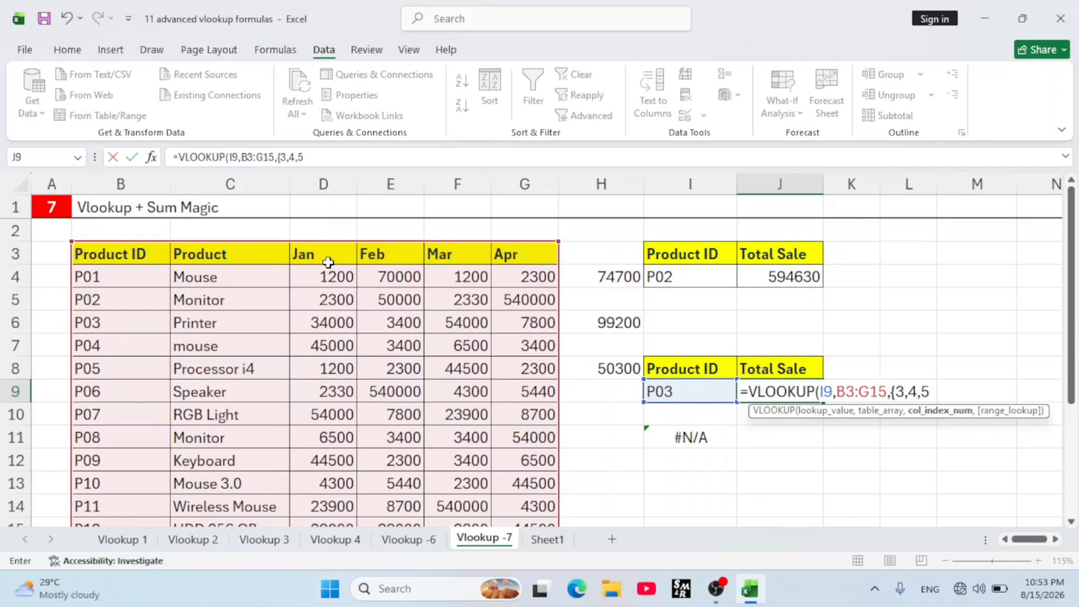
pyautogui.write(',6},0')
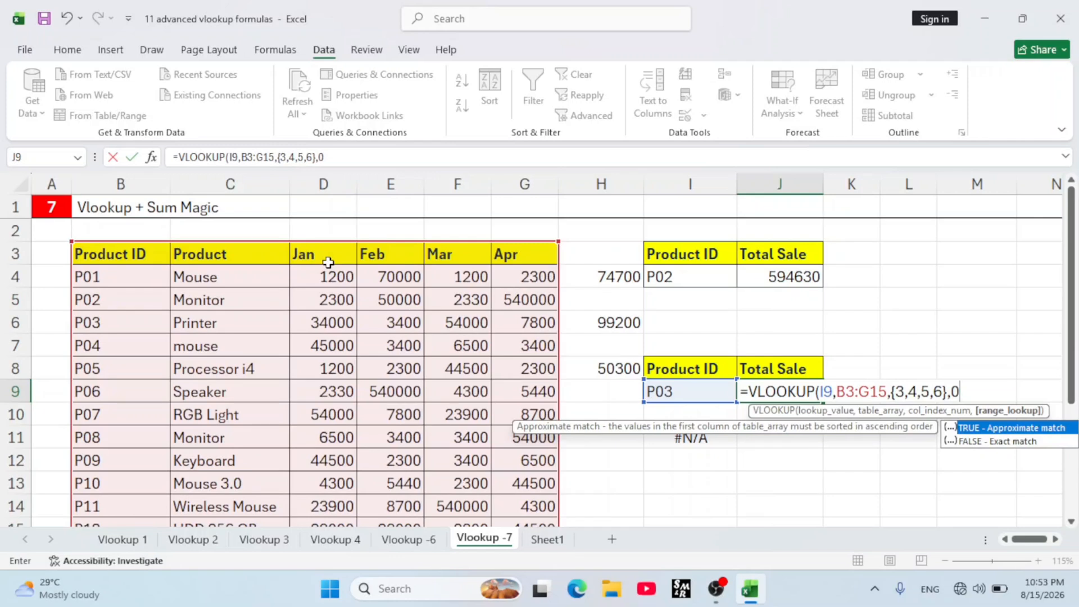
pyautogui.write(')')
pyautogui.press('Return')
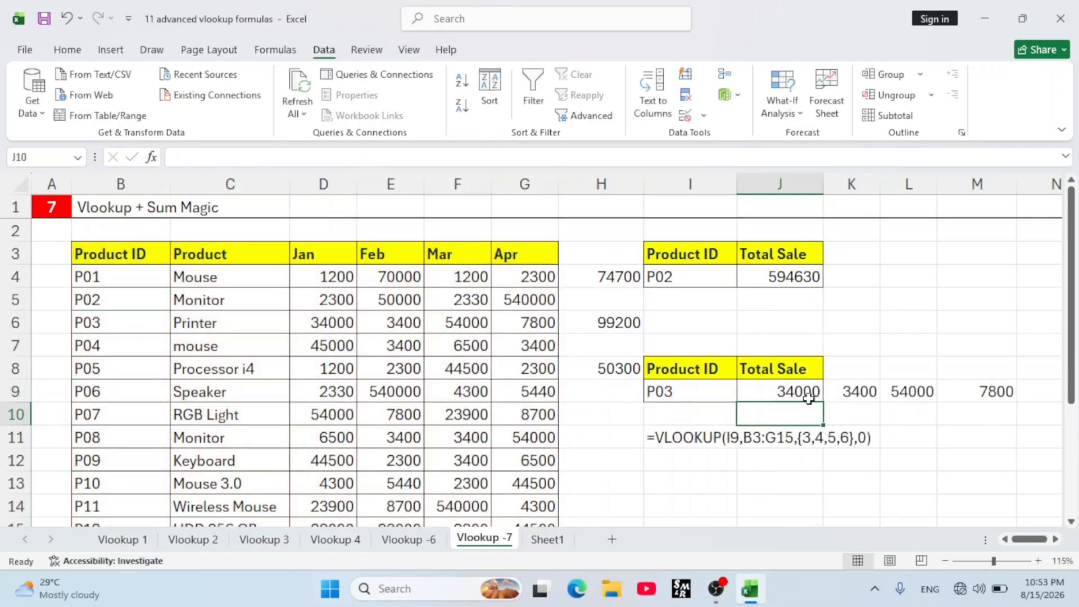
# - Wrap the VLOOKUP formula in J9 in SUM so it reads =SUM(VLOOKUP(I9,B3:G15,{3,4,5,6},0))
pyautogui.click(807, 395)
pyautogui.doubleClick(750, 391)
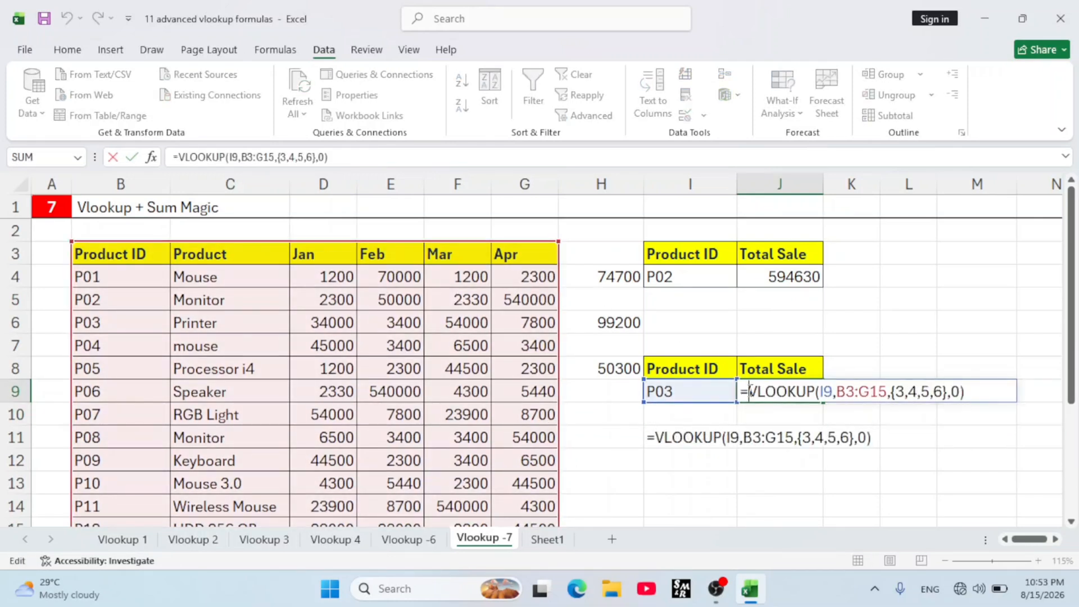
pyautogui.write('sum')
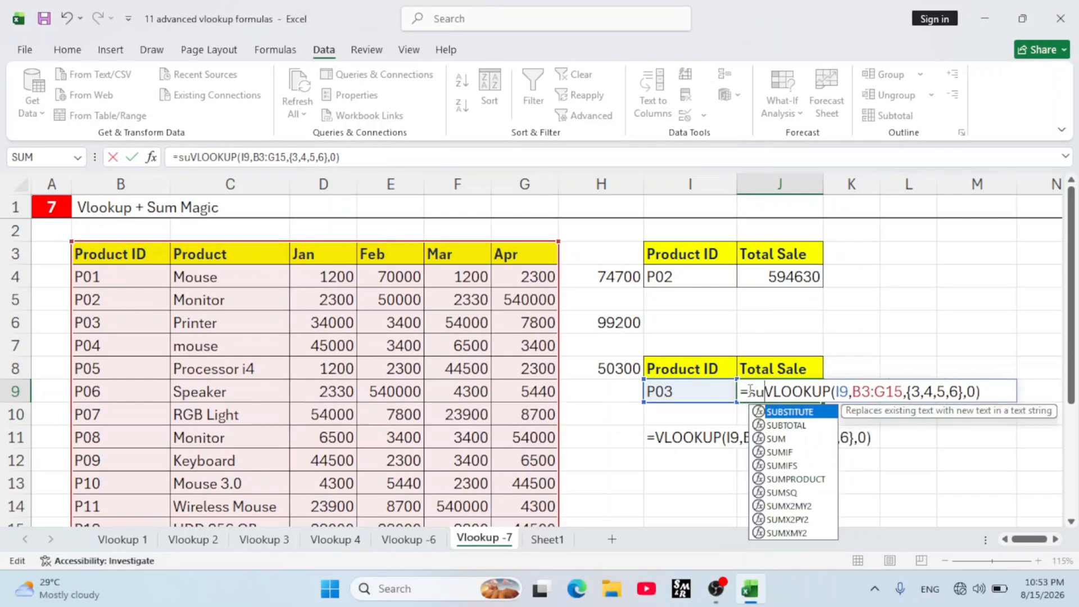
pyautogui.press('Tab')
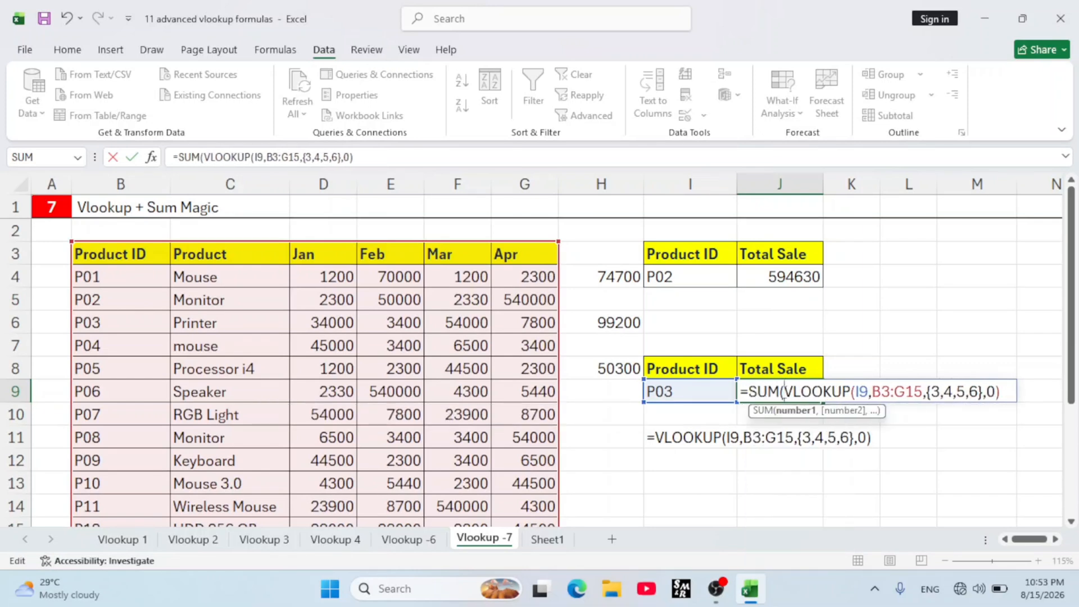
pyautogui.click(1013, 389)
pyautogui.write(')')
pyautogui.press('Return')
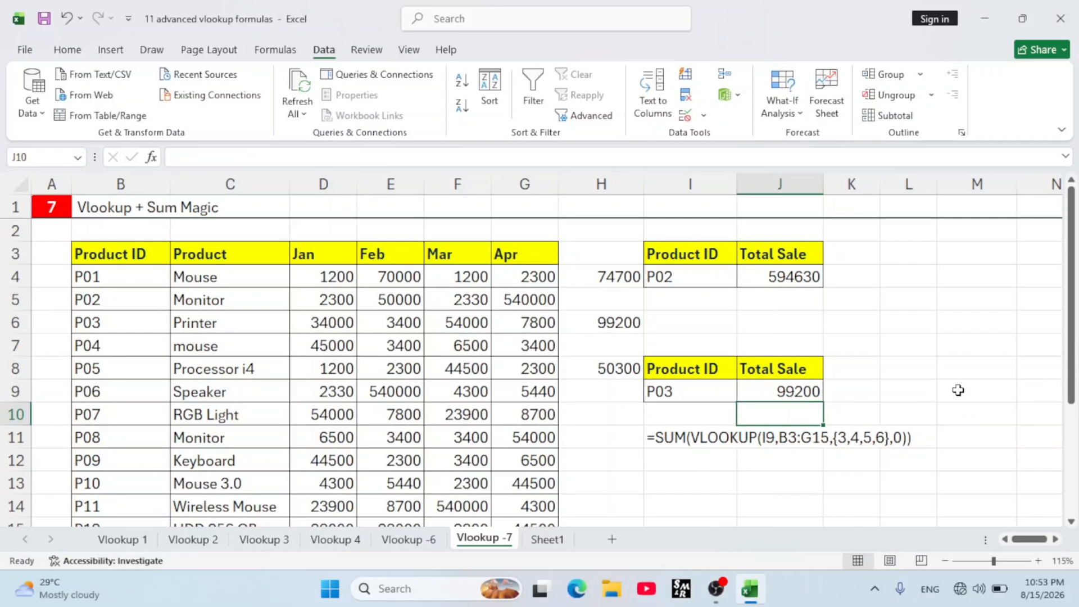
# - Change the lookup product ID in I9 to P07
pyautogui.click(745, 390)
pyautogui.click(670, 387)
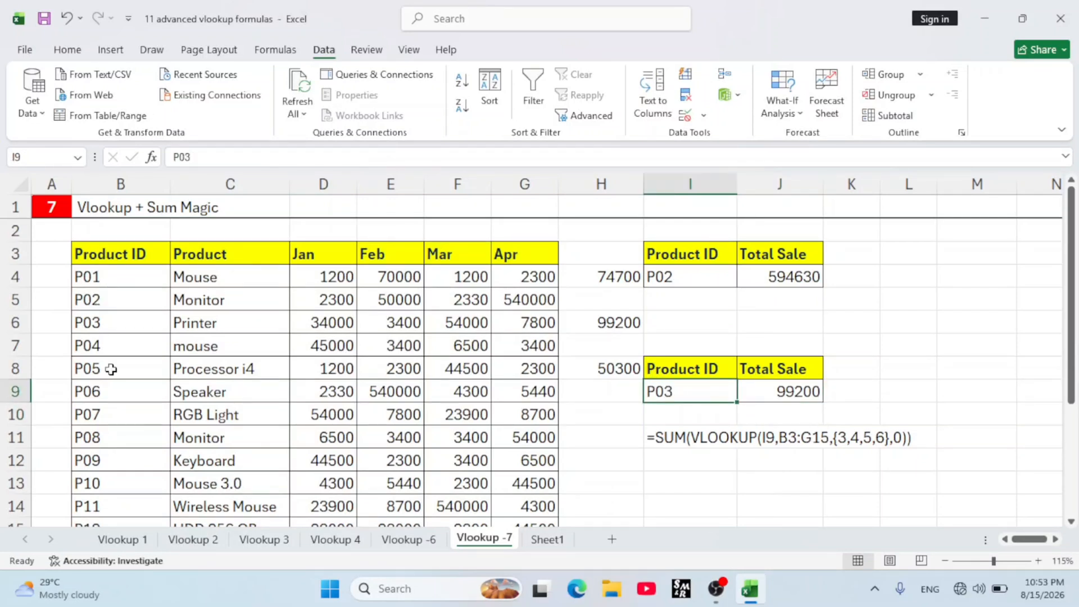
pyautogui.click(760, 393)
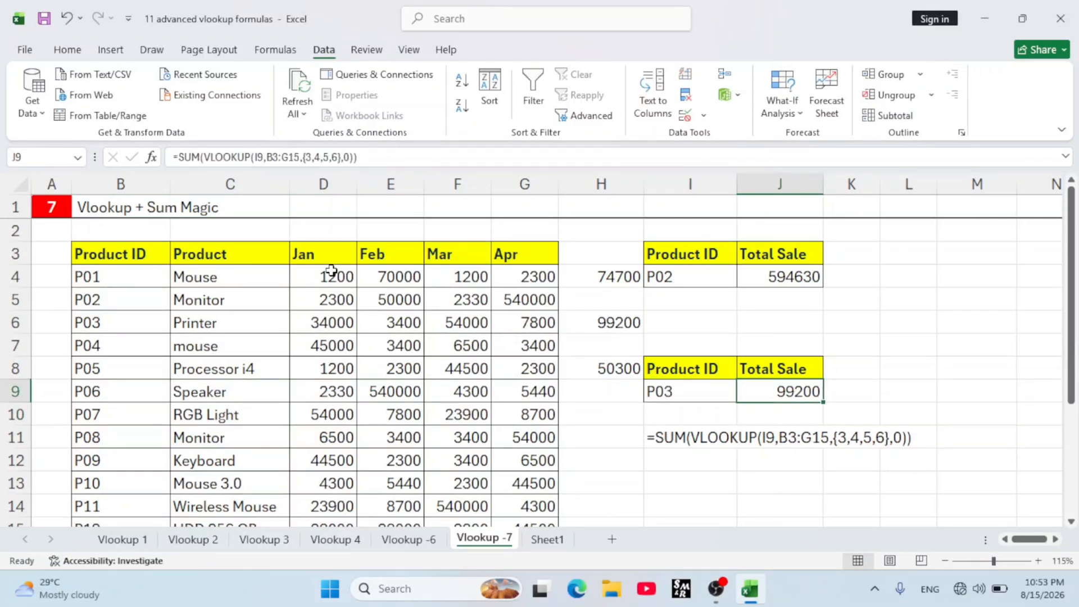
pyautogui.doubleClick(712, 394)
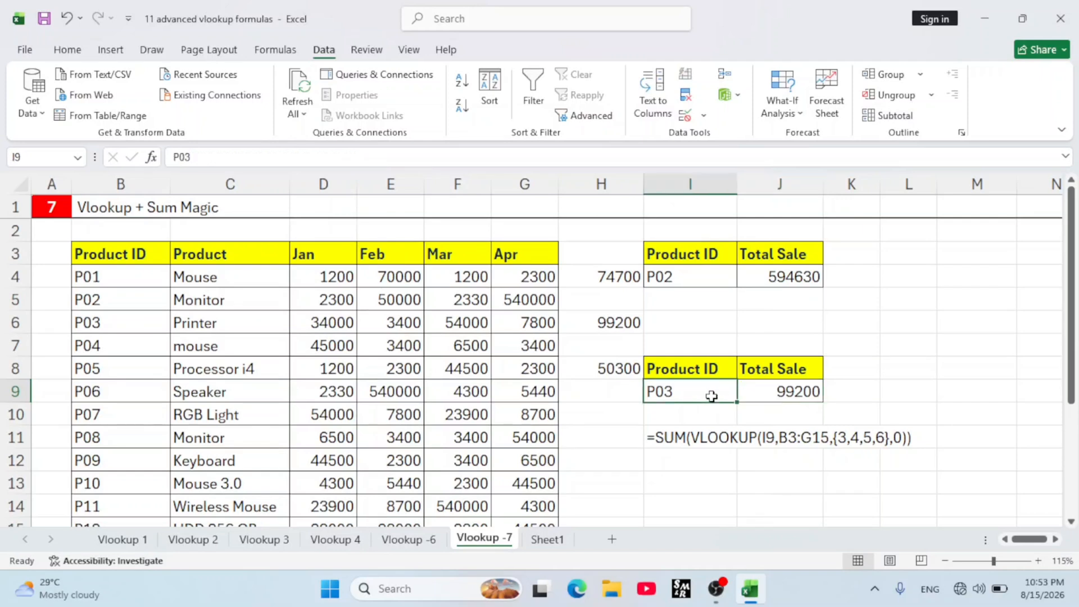
pyautogui.press('BackSpace')
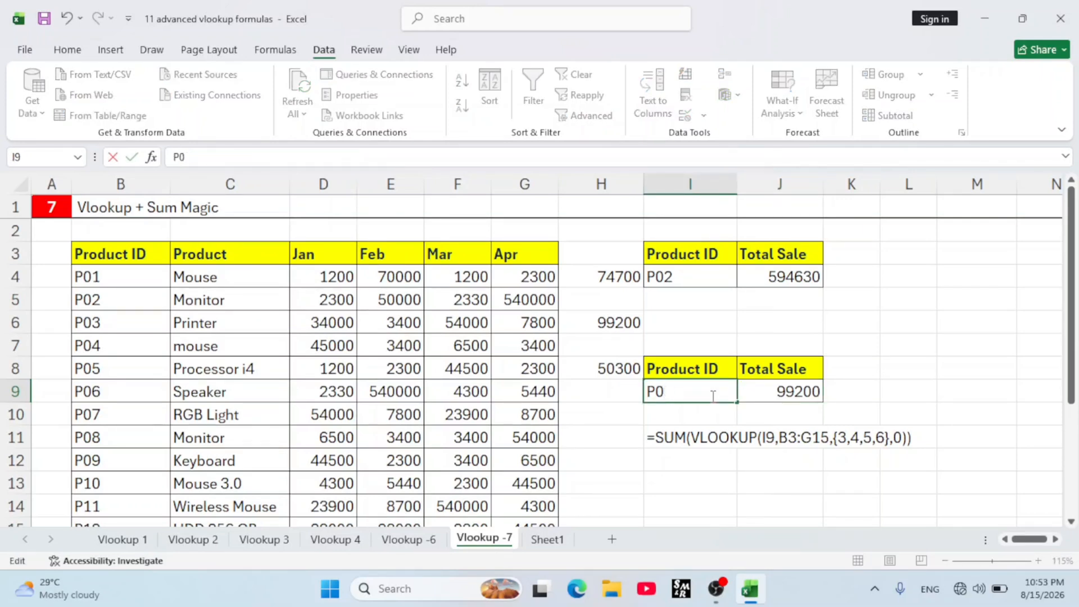
pyautogui.write('7')
pyautogui.press('Return')
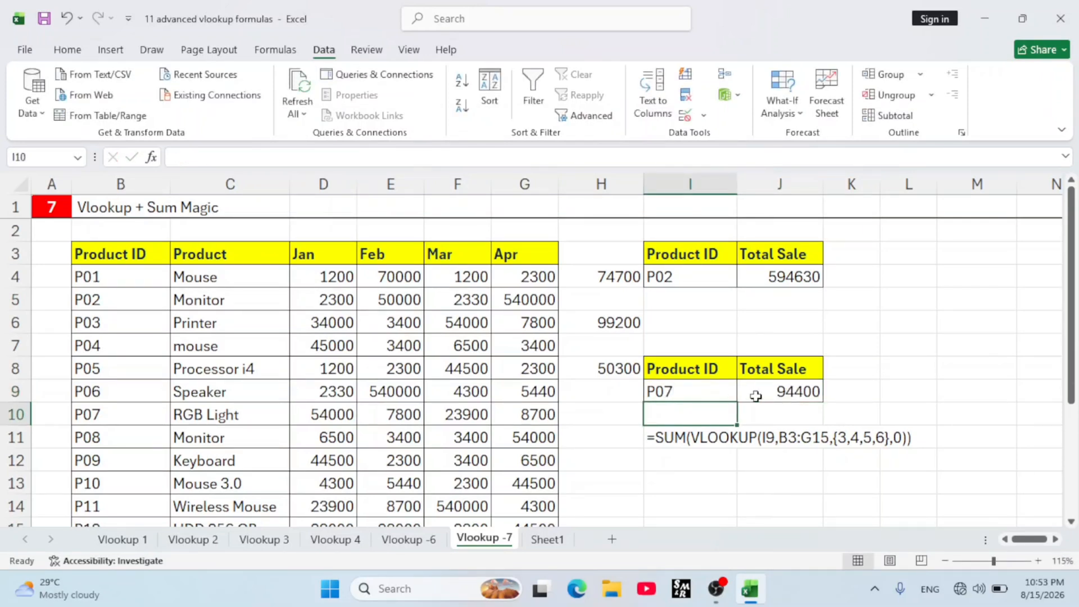